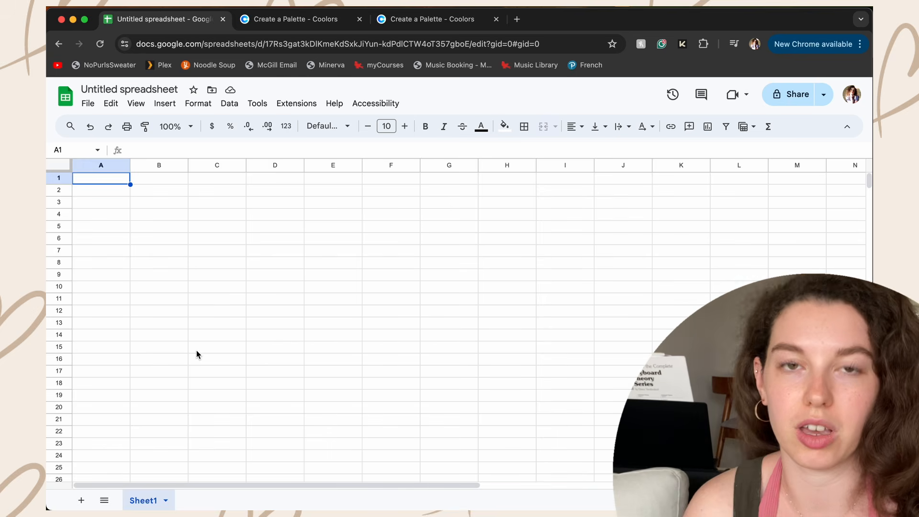
- Switch to the first Coolors palette and change its first colour to the pale pink FCE3EB
{"action": "left_click", "coordinate": [302, 26]}
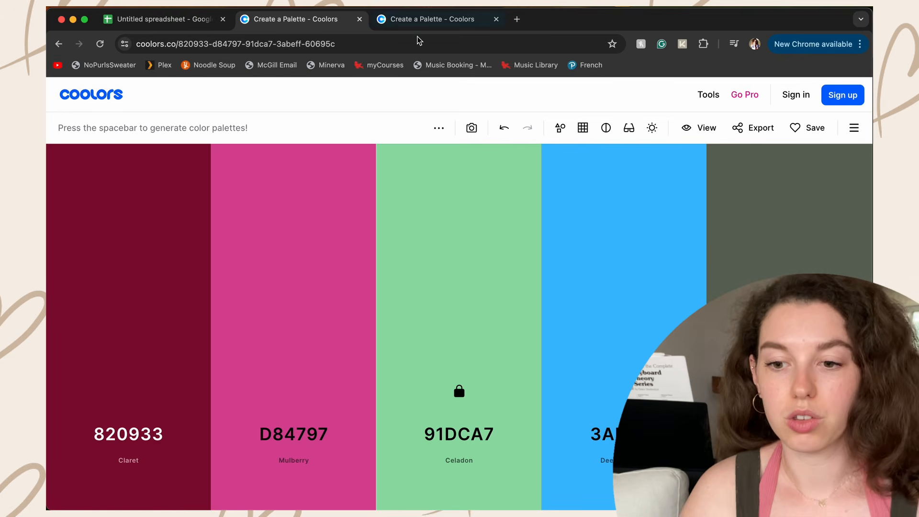
{"action": "mouse_move", "coordinate": [455, 397]}
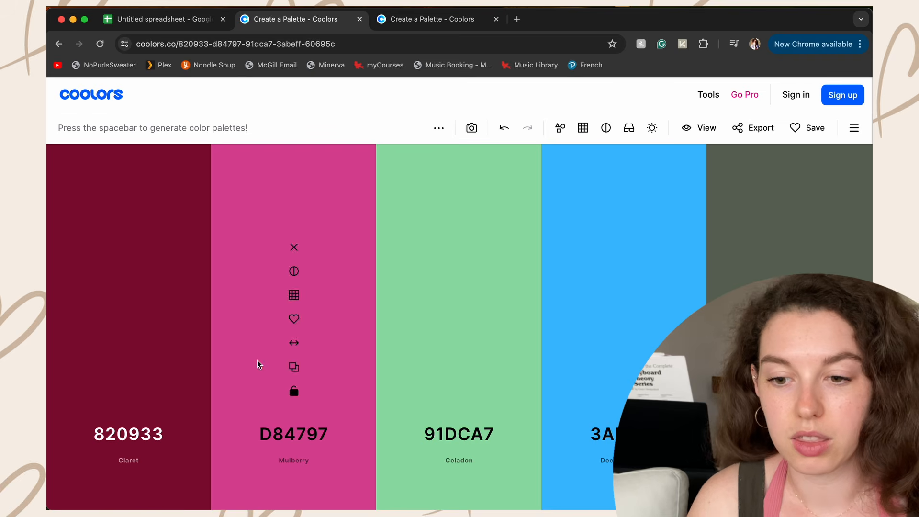
{"action": "left_click", "coordinate": [140, 436]}
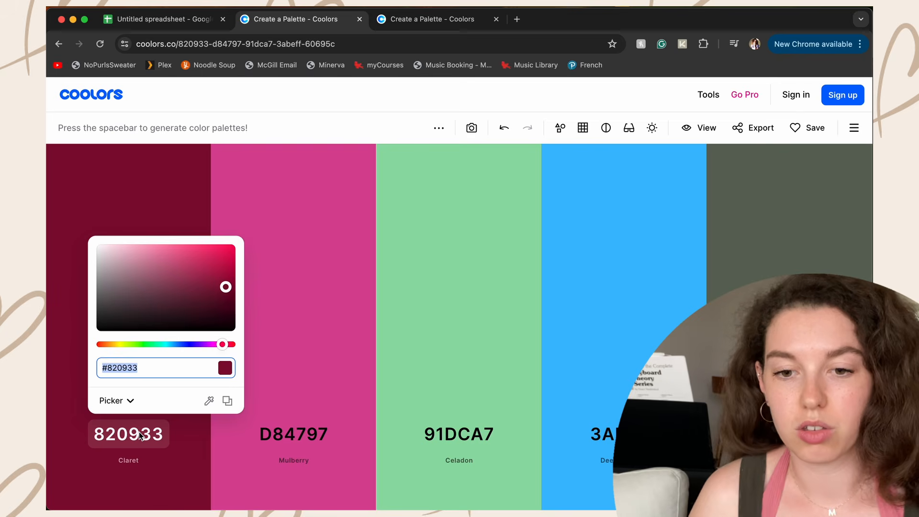
{"action": "left_click_drag", "start_coordinate": [226, 287], "coordinate": [121, 246]}
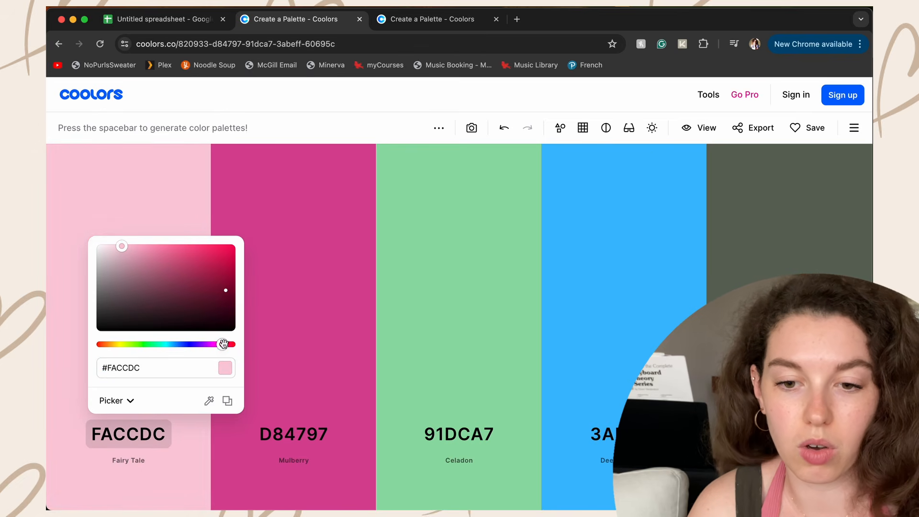
{"action": "left_click_drag", "start_coordinate": [117, 345], "coordinate": [112, 351]}
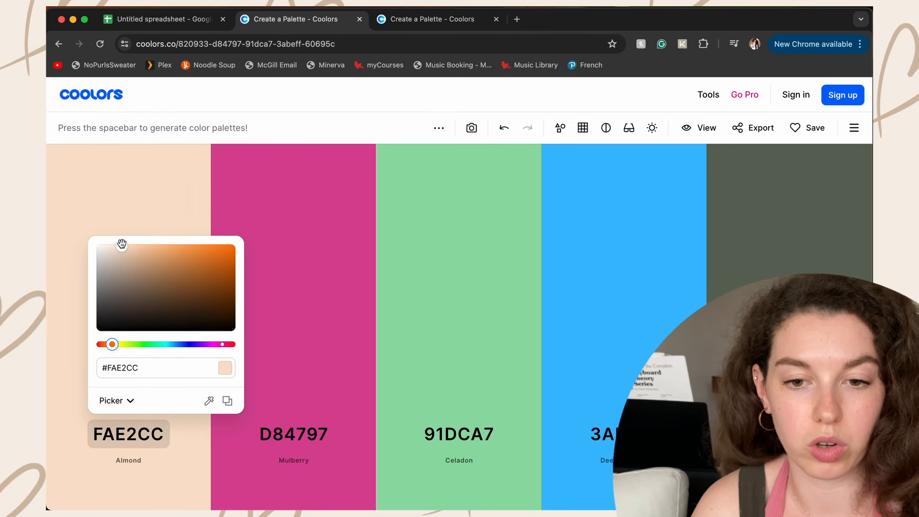
{"action": "left_click_drag", "start_coordinate": [121, 245], "coordinate": [111, 246]}
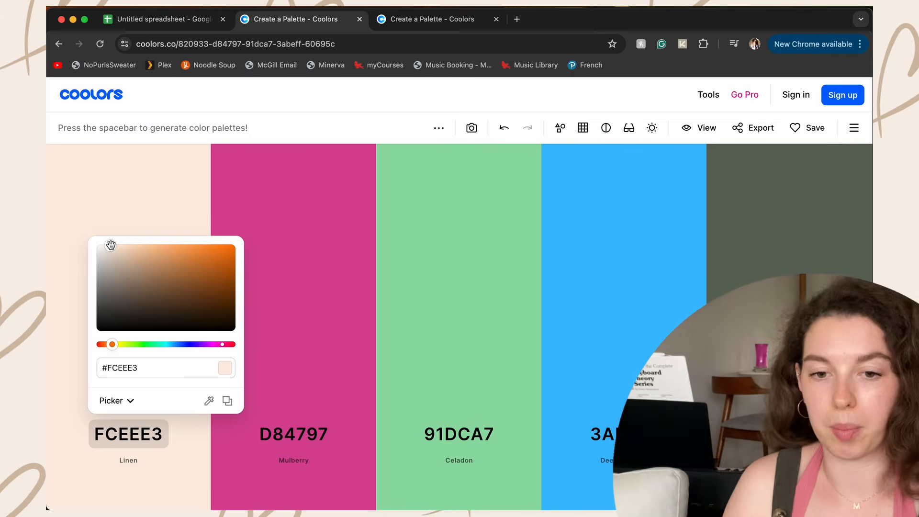
{"action": "left_click_drag", "start_coordinate": [112, 345], "coordinate": [225, 366]}
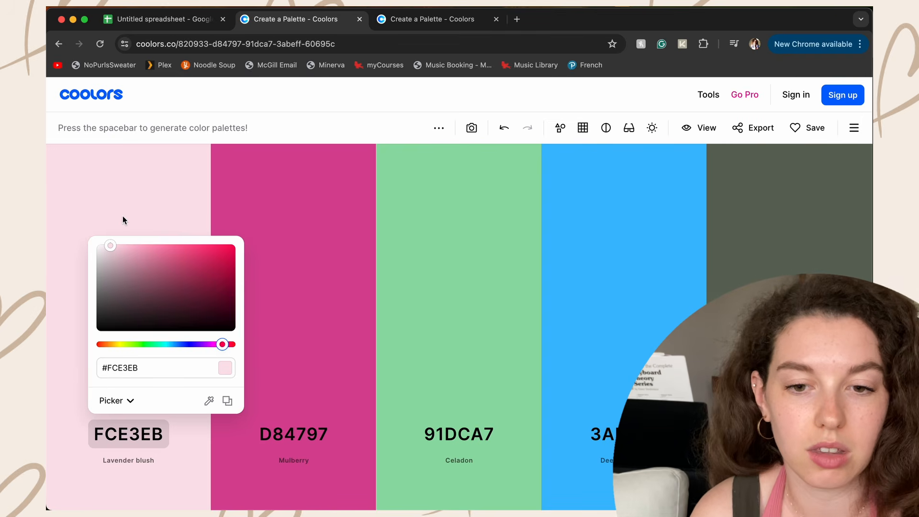
{"action": "left_click", "coordinate": [145, 193]}
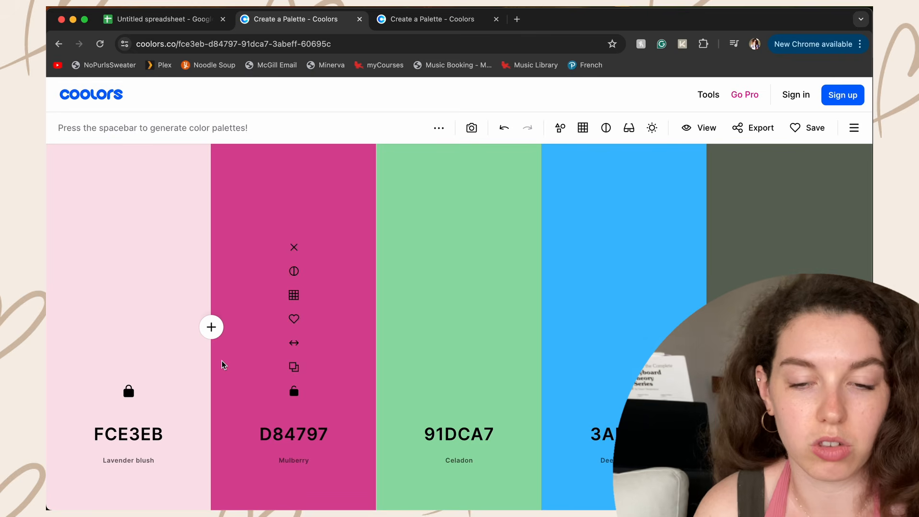
- Regenerate the unlocked palette colours repeatedly until the light green C2EFB3 comes up as the second colour
{"action": "key", "text": "space"}
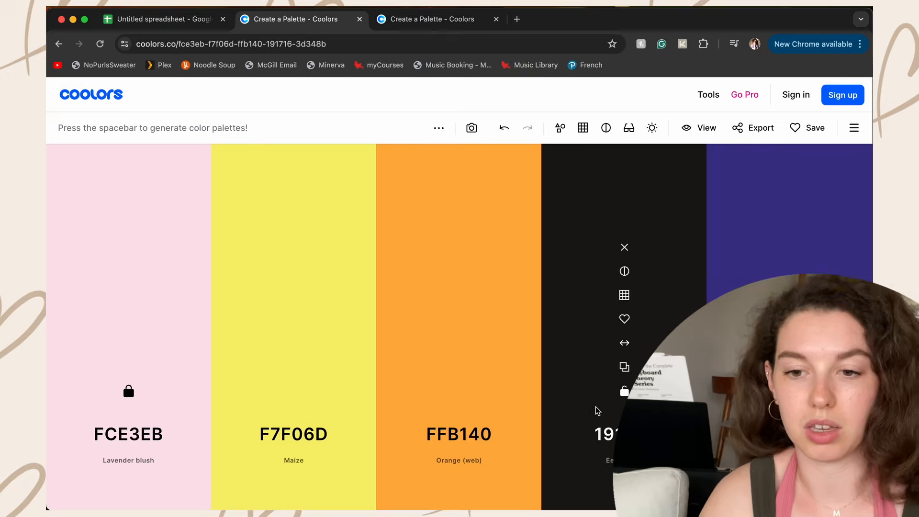
{"action": "key", "text": "space"}
{"action": "key", "text": "space"}
{"action": "key", "text": "space"}
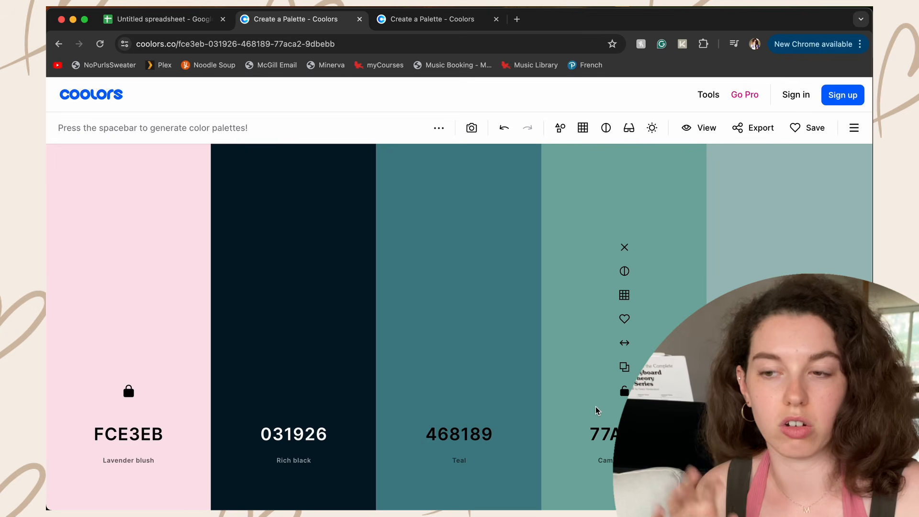
{"action": "key", "text": "space"}
{"action": "key", "text": "space"}
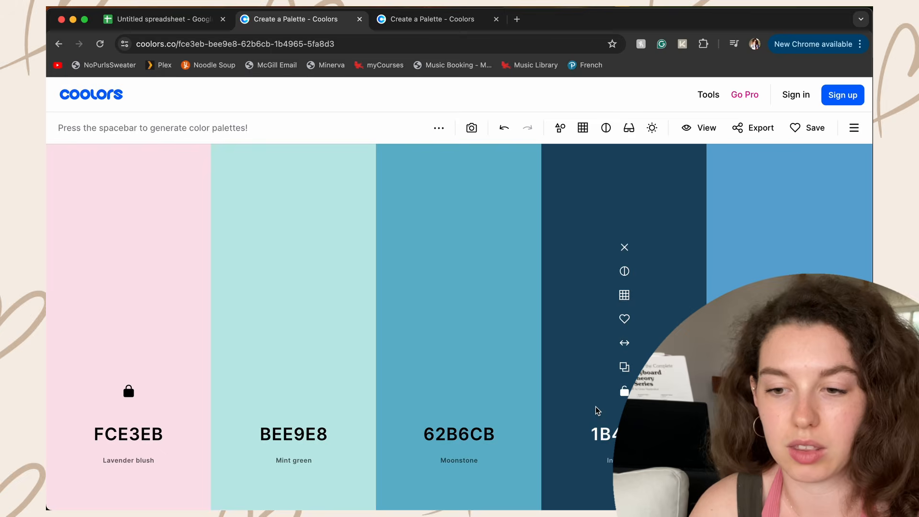
{"action": "key", "text": "space"}
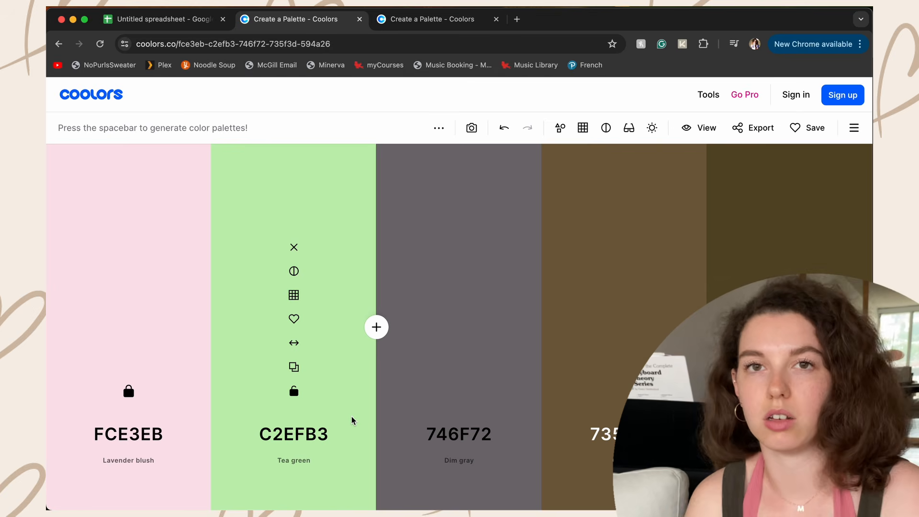
- View the finished palette starting with FAF2E9 in the other Coolors page and return to the palette in progress
{"action": "left_click", "coordinate": [435, 28]}
{"action": "left_click", "coordinate": [484, 180]}
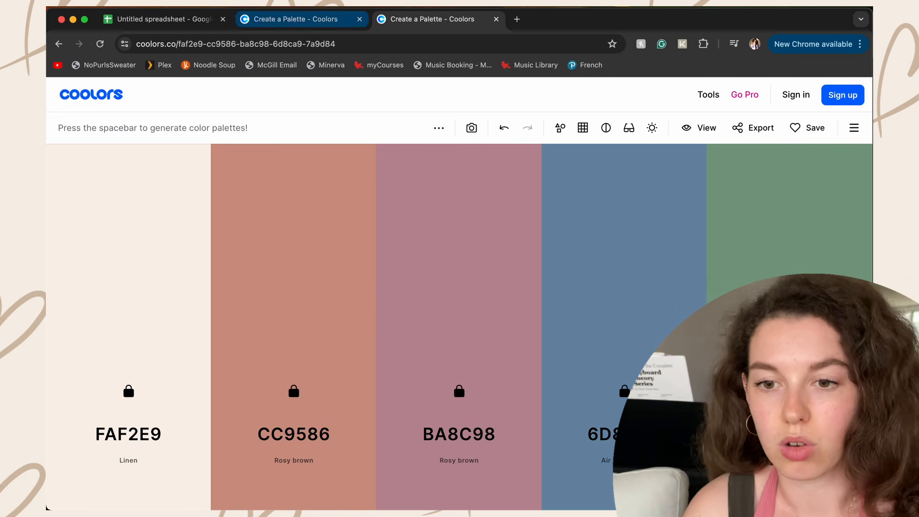
{"action": "left_click", "coordinate": [267, 18]}
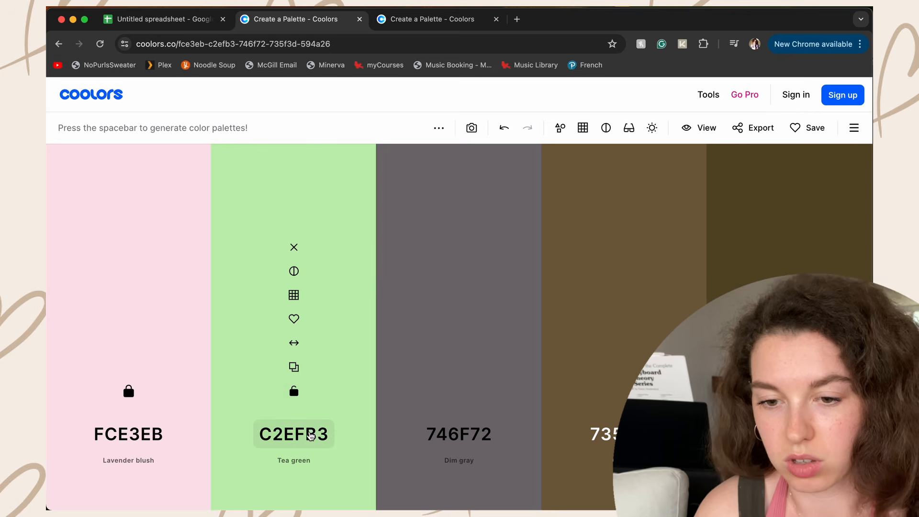
- Change the second colour to the muted green A3CB96 and lock it
{"action": "left_click", "coordinate": [313, 437]}
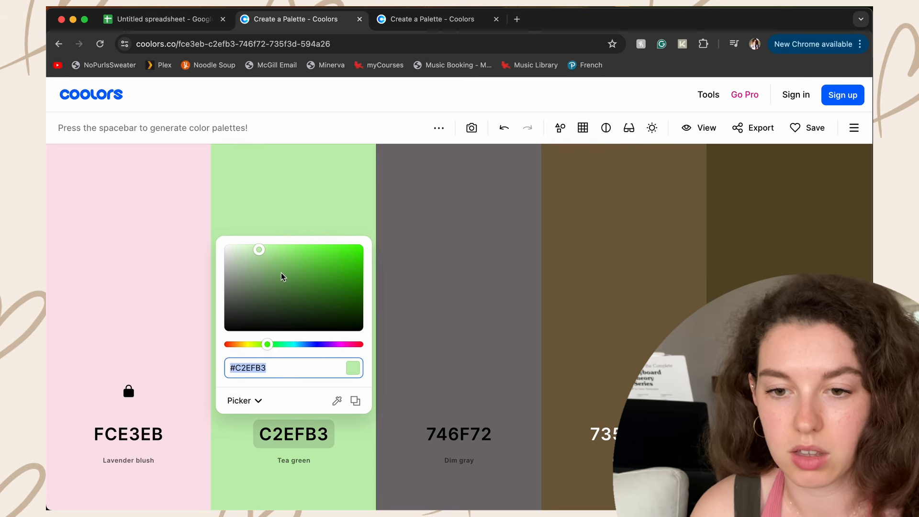
{"action": "mouse_move", "coordinate": [259, 249]}
{"action": "left_mouse_down"}
{"action": "mouse_move", "coordinate": [283, 248]}
{"action": "mouse_move", "coordinate": [281, 263]}
{"action": "mouse_move", "coordinate": [262, 263]}
{"action": "left_mouse_up"}
{"action": "left_click", "coordinate": [310, 199]}
{"action": "left_click", "coordinate": [294, 393]}
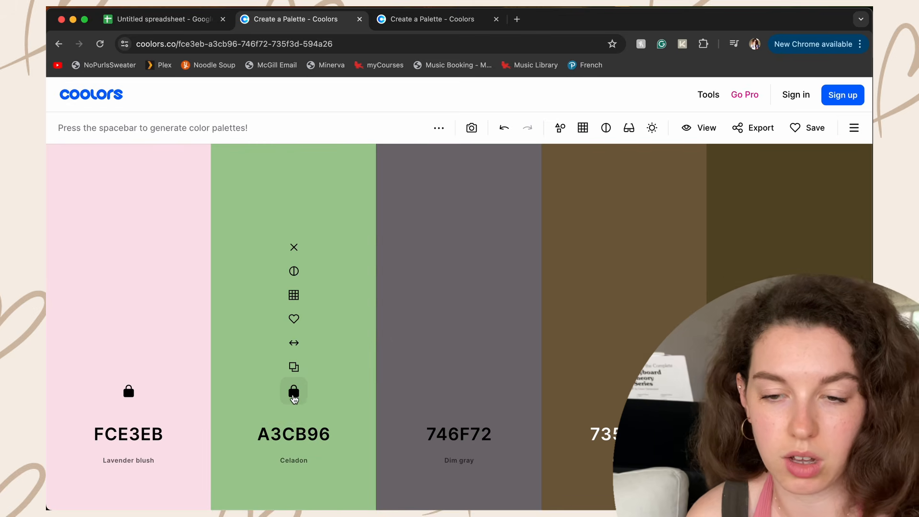
- Regenerate the unlocked colours until the third one is the pink D65780, and lock it
{"action": "key", "text": "space"}
{"action": "key", "text": "space"}
{"action": "key", "text": "space"}
{"action": "key", "text": "space"}
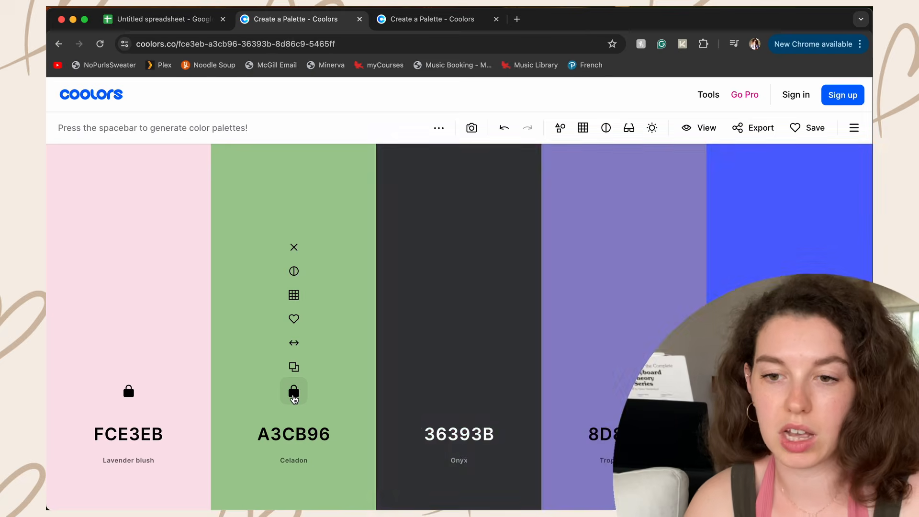
{"action": "key", "text": "space"}
{"action": "key", "text": "space"}
{"action": "key", "text": "space"}
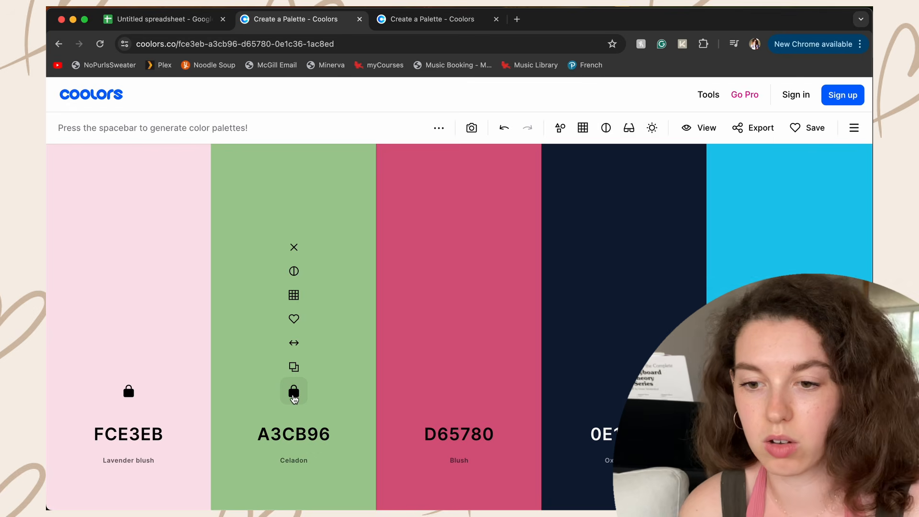
{"action": "left_click", "coordinate": [459, 393]}
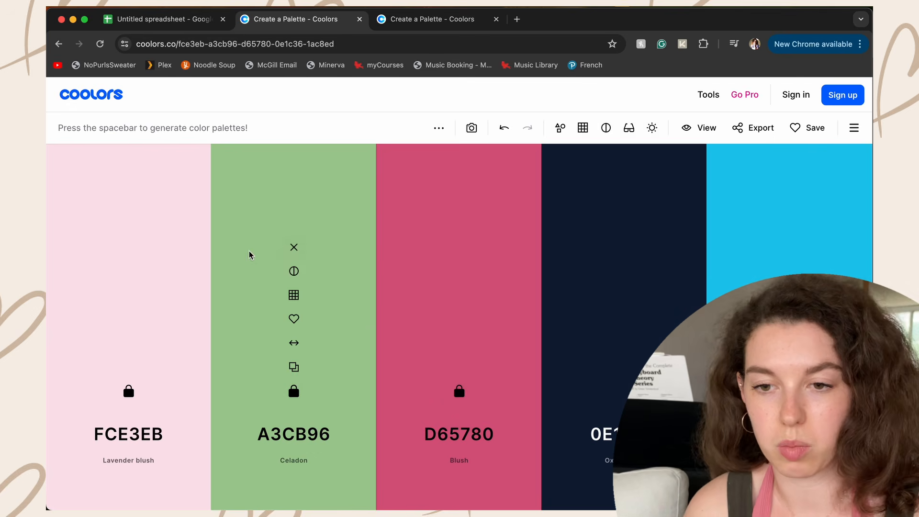
- Soften the third palette colour to the dusty pink D67A97
{"action": "left_click", "coordinate": [471, 432]}
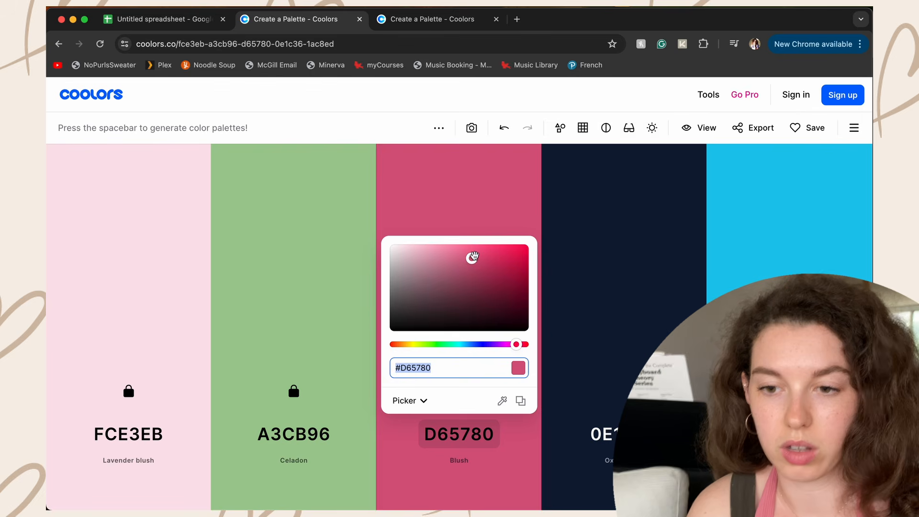
{"action": "left_click_drag", "start_coordinate": [473, 256], "coordinate": [450, 259]}
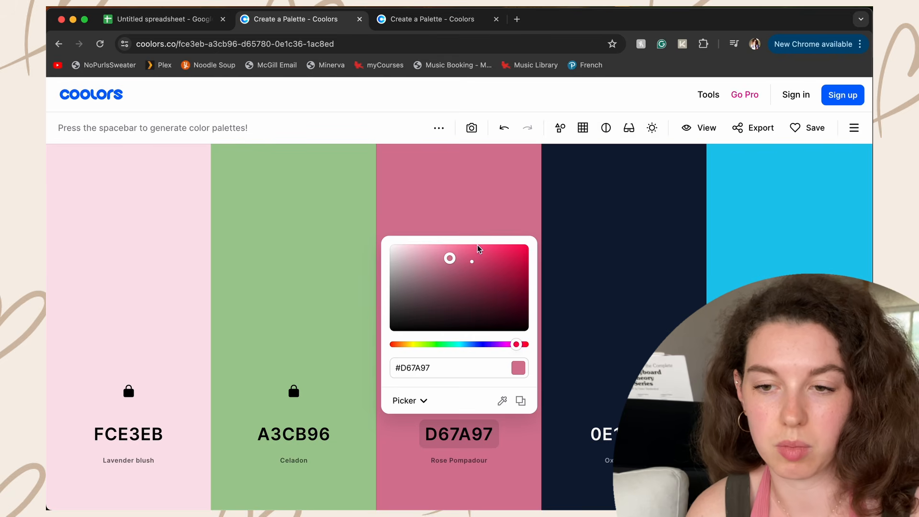
{"action": "left_click", "coordinate": [510, 188]}
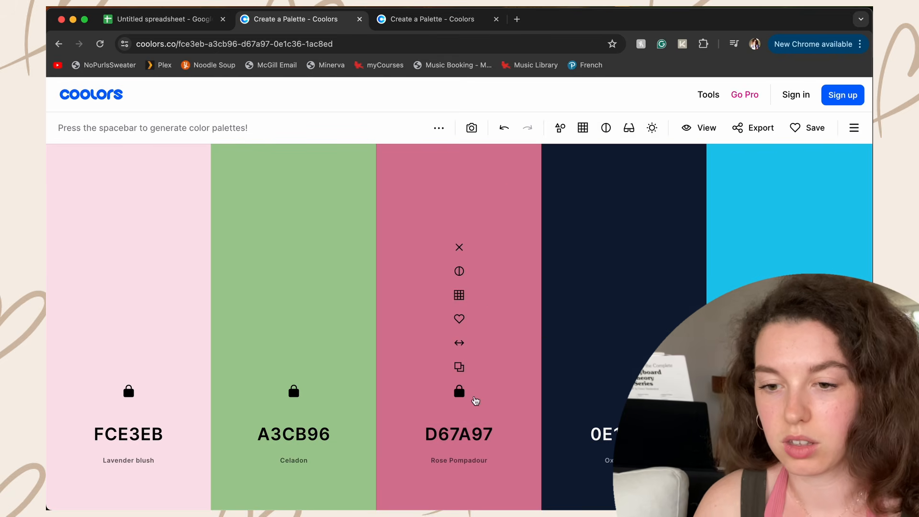
- Regenerate the two unlocked colours and reorder them so the orange FF8C42 comes before the blue 4E598C
{"action": "key", "text": "space"}
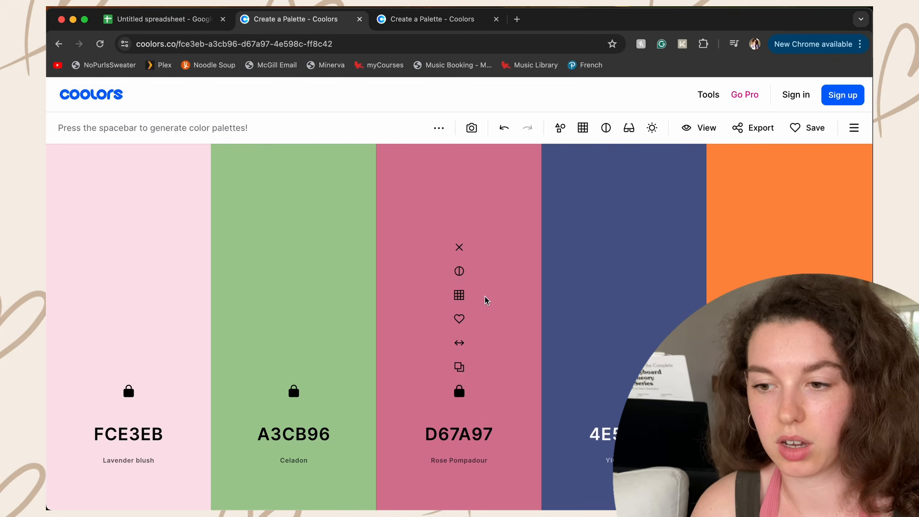
{"action": "left_click_drag", "start_coordinate": [790, 343], "coordinate": [622, 342]}
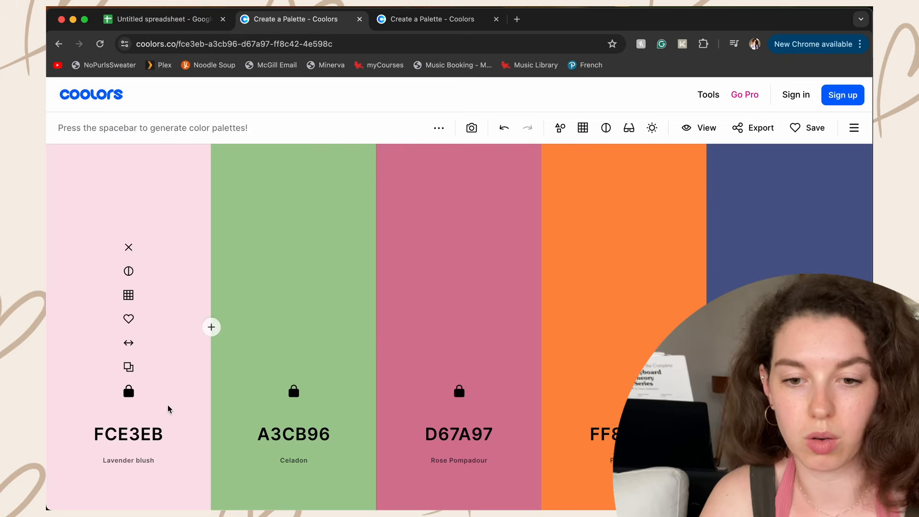
- Copy the hex code FAF2E9 of the first colour in the other Coolors palette and return to the spreadsheet
{"action": "key", "text": "ctrl+Tab"}
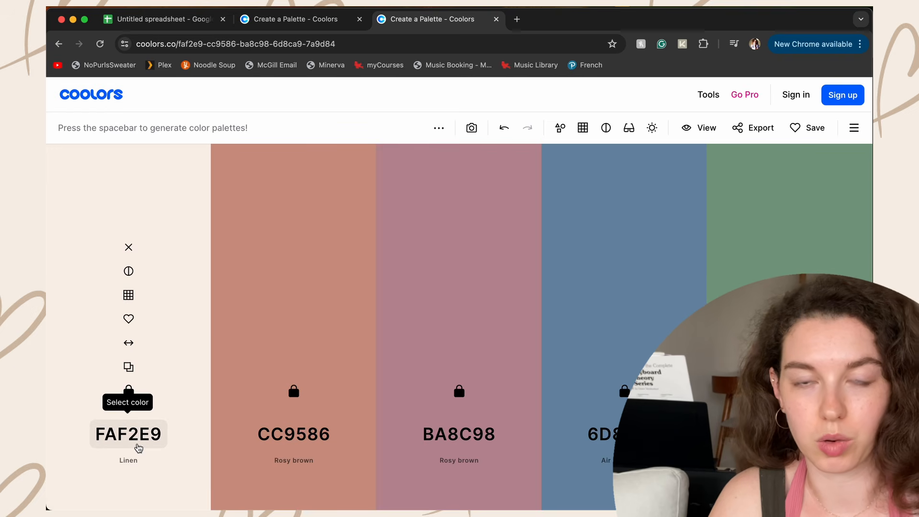
{"action": "left_click", "coordinate": [138, 449]}
{"action": "key", "text": "super+c"}
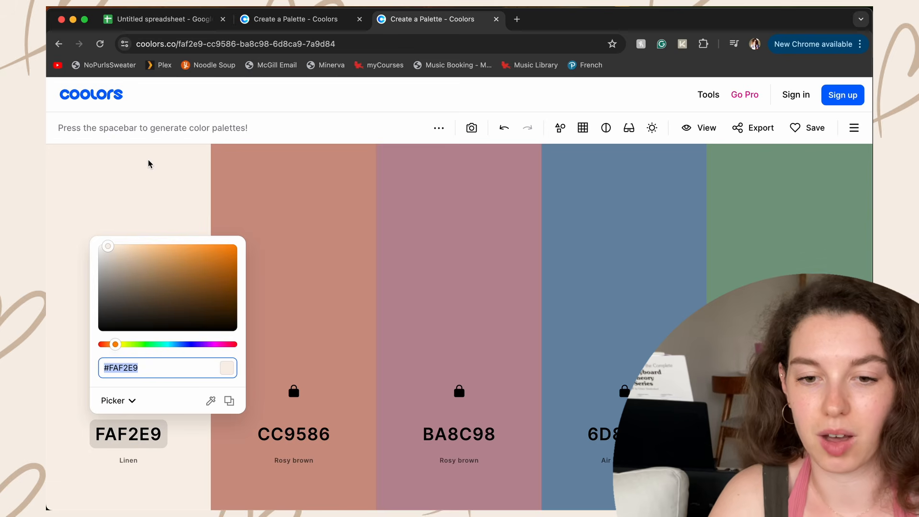
{"action": "left_click", "coordinate": [152, 185]}
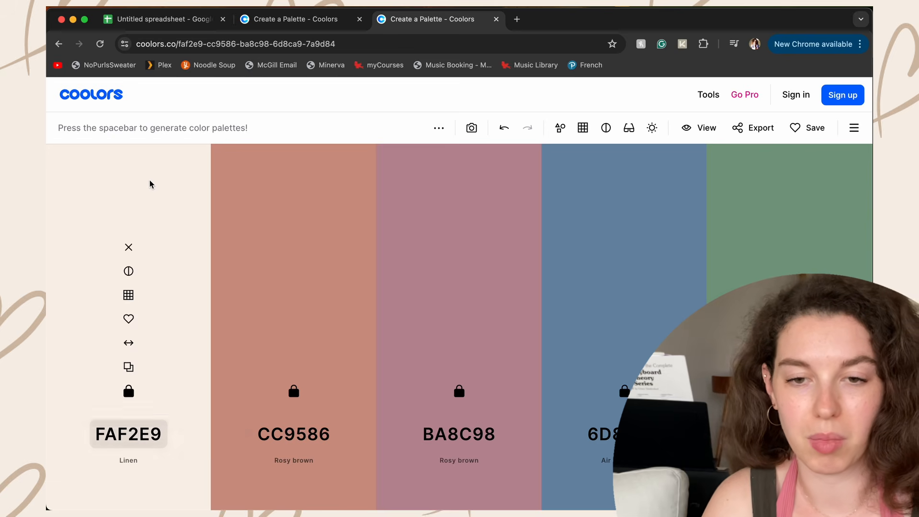
{"action": "left_click", "coordinate": [186, 19]}
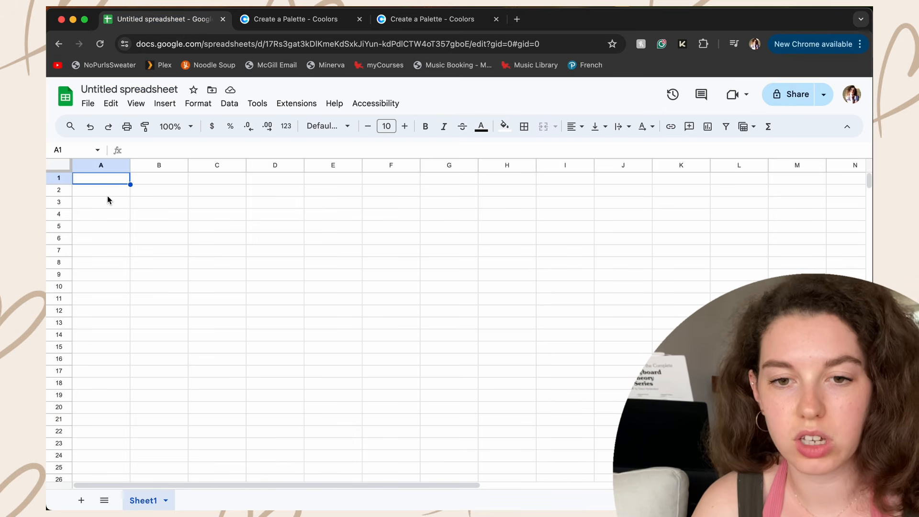
- Move the cell selection around from A1 through C3 and B3 and back to A1
{"action": "key", "text": "Down"}
{"action": "key", "text": "Up"}
{"action": "key", "text": "Right"}
{"action": "key", "text": "Right"}
{"action": "key", "text": "Down"}
{"action": "key", "text": "Down"}
{"action": "key", "text": "Left"}
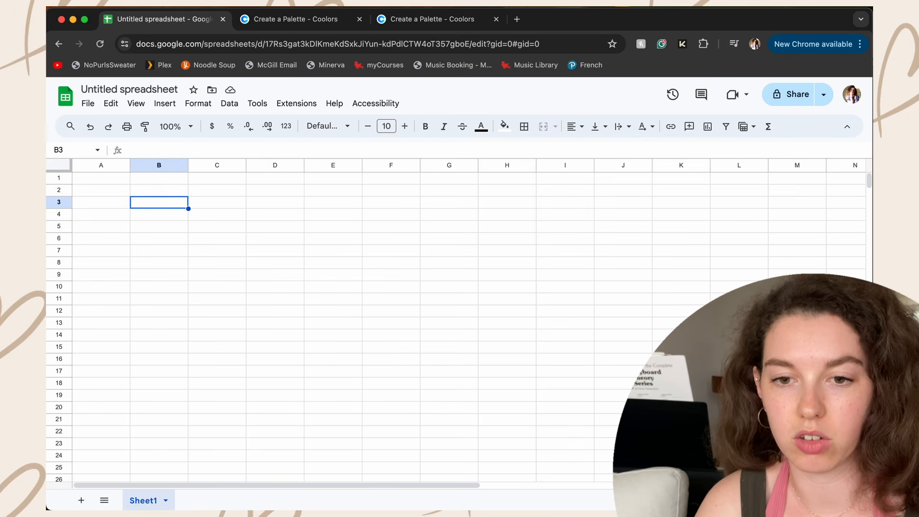
{"action": "key", "text": "Left"}
{"action": "key", "text": "Up"}
{"action": "key", "text": "Up"}
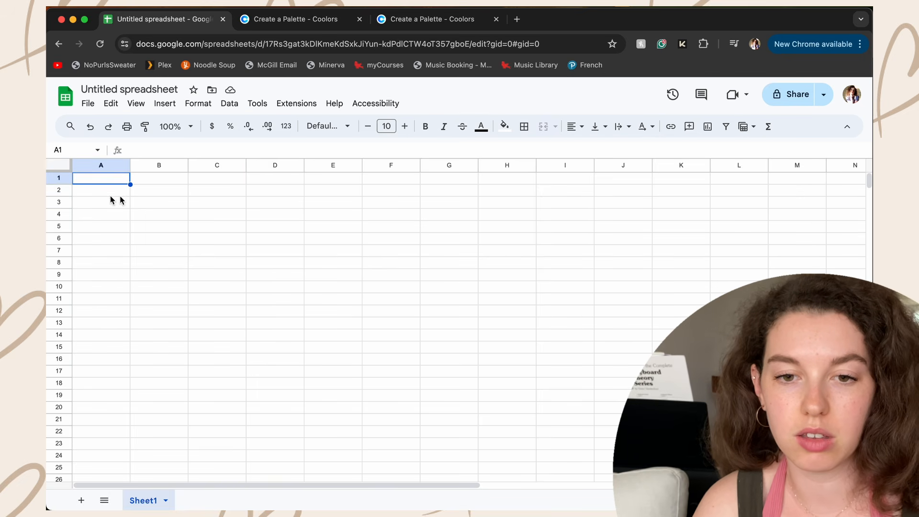
- Select columns A and B in turn, followed by rows 1, 2 and 4, and finish with cell B6 selected
{"action": "left_click", "coordinate": [113, 164]}
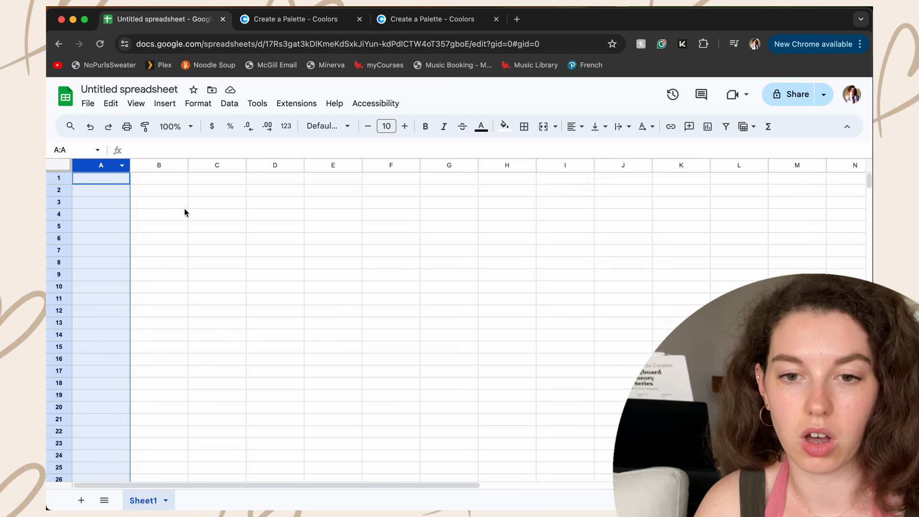
{"action": "left_click", "coordinate": [162, 165]}
{"action": "left_click", "coordinate": [234, 215]}
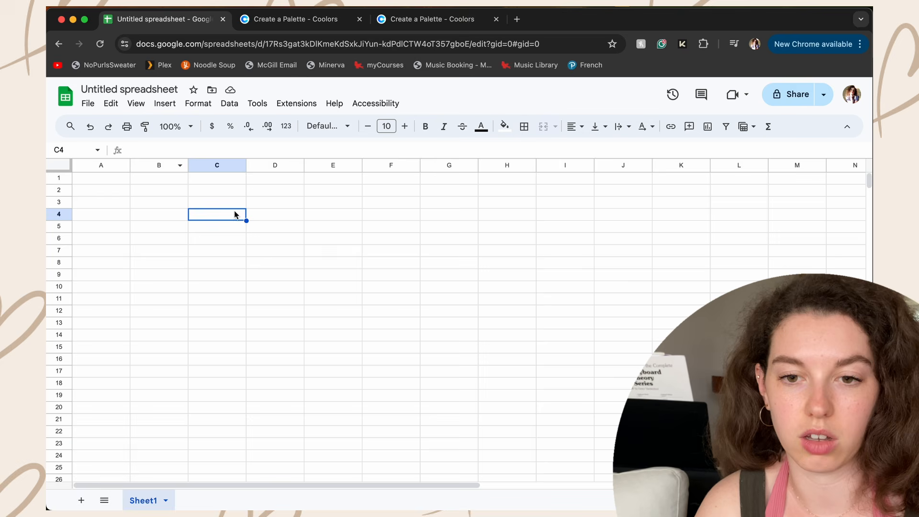
{"action": "left_click", "coordinate": [58, 179]}
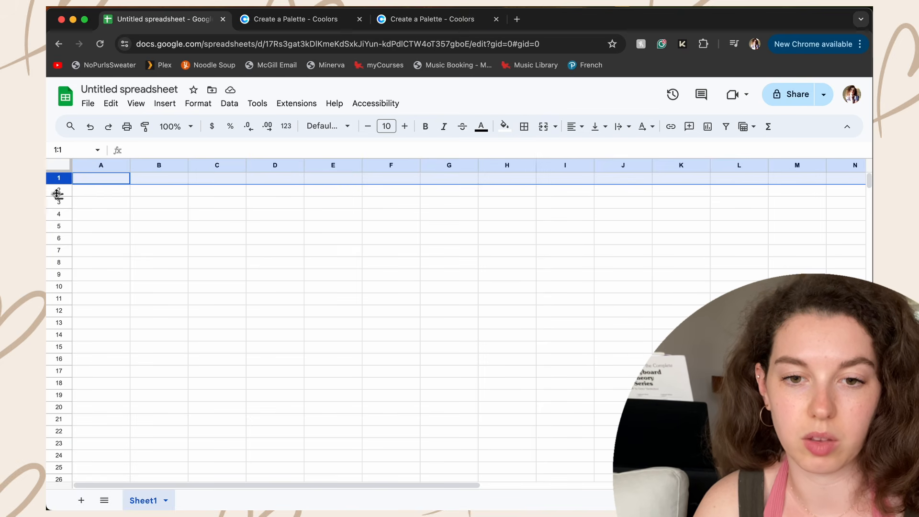
{"action": "left_click", "coordinate": [58, 190]}
{"action": "left_click", "coordinate": [58, 213]}
{"action": "left_click", "coordinate": [147, 243]}
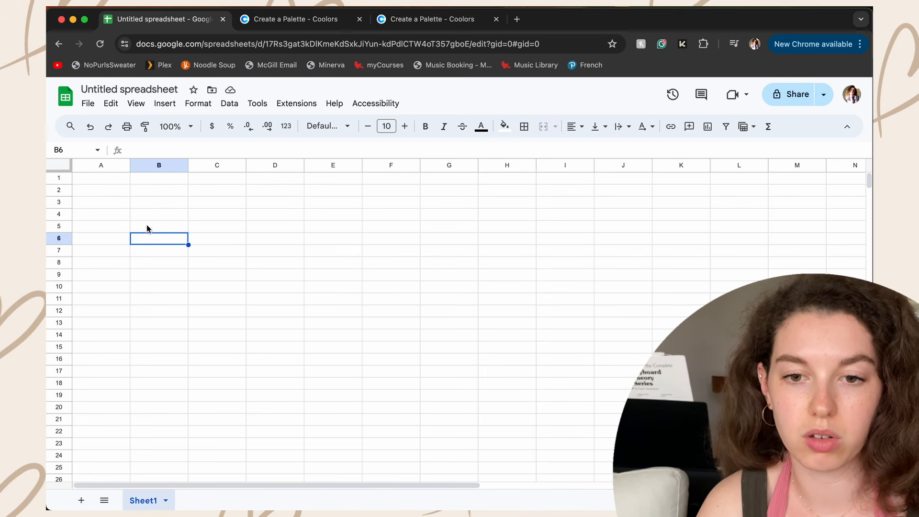
- Enter the sample text "jij" in cell B4, reopen that cell for editing and clear its contents
{"action": "left_click", "coordinate": [148, 215]}
{"action": "type", "text": "jij"}
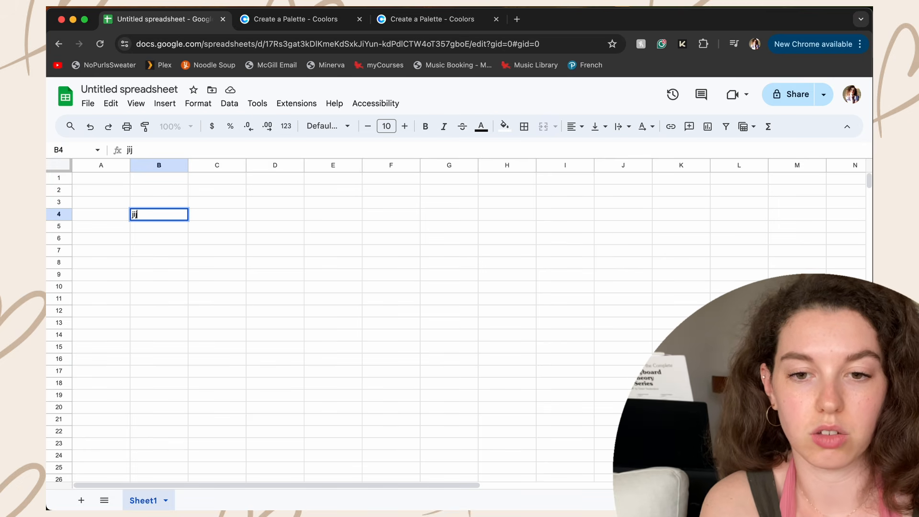
{"action": "key", "text": "Tab"}
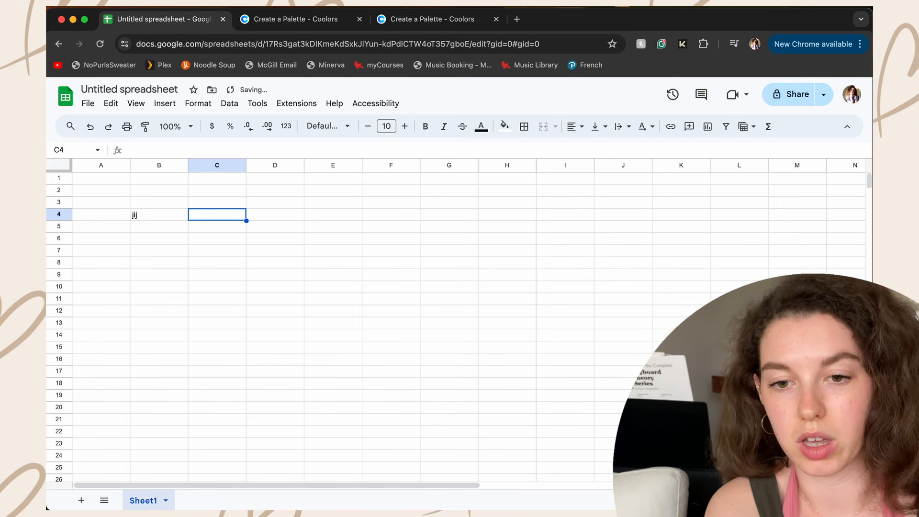
{"action": "key", "text": "Left"}
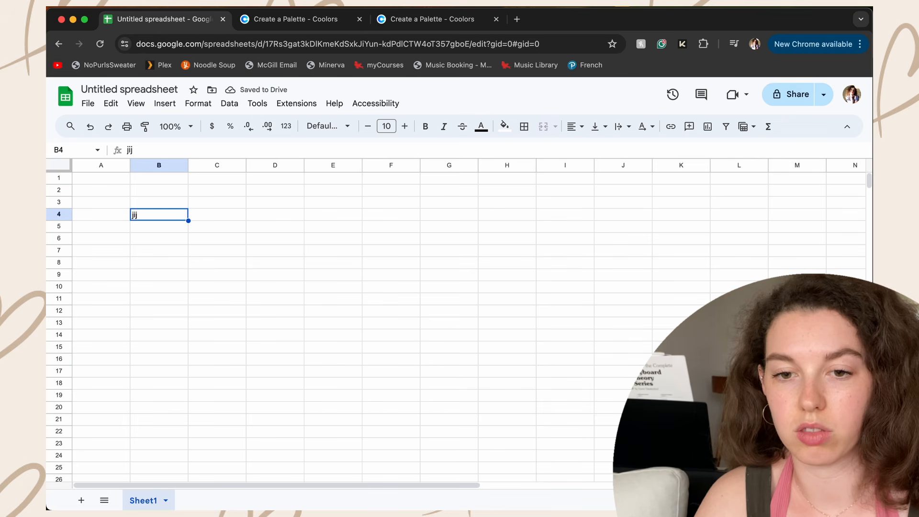
{"action": "key", "text": "Return"}
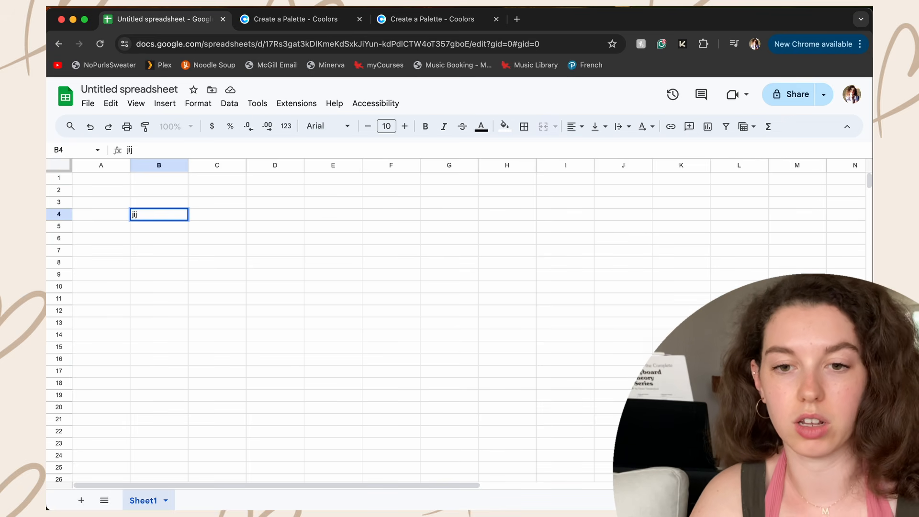
{"action": "key", "text": "Return"}
{"action": "key", "text": "Up"}
{"action": "key", "text": "BackSpace"}
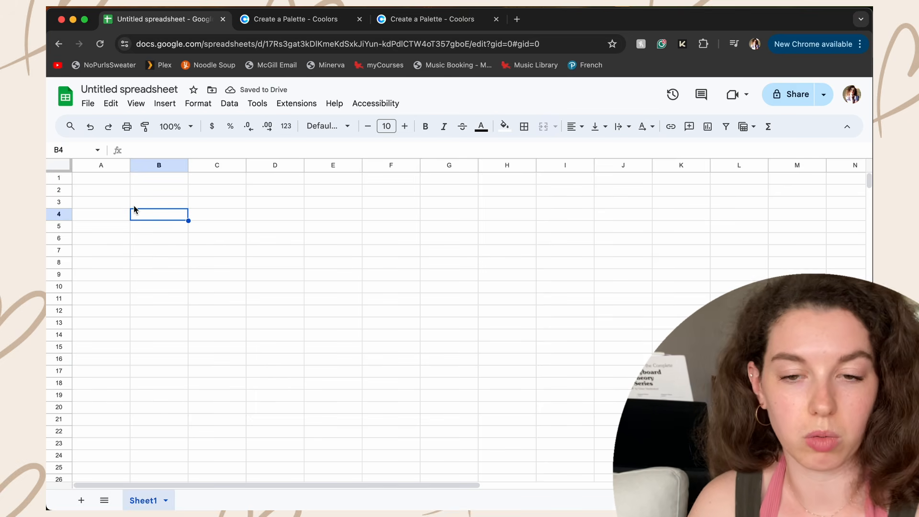
- Fill the entire sheet with the copied custom background colour #FAF2E9
{"action": "left_click", "coordinate": [60, 166]}
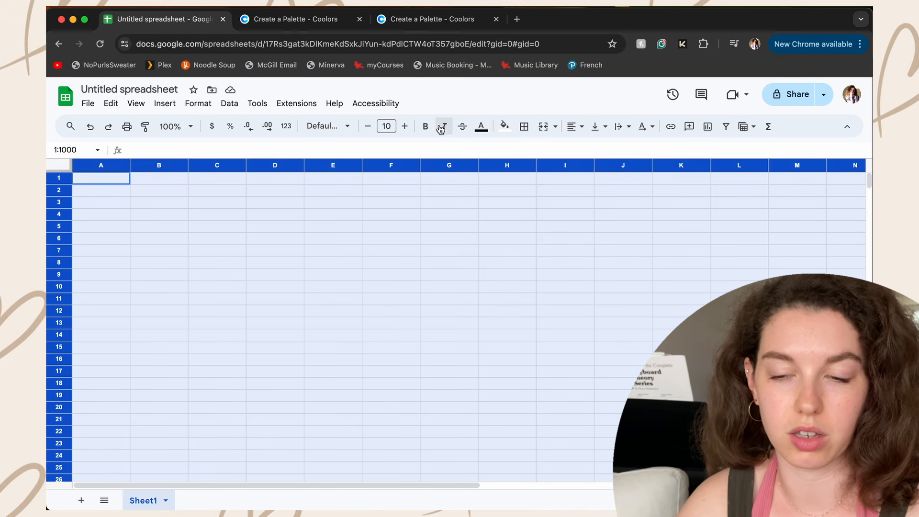
{"action": "left_click", "coordinate": [505, 126]}
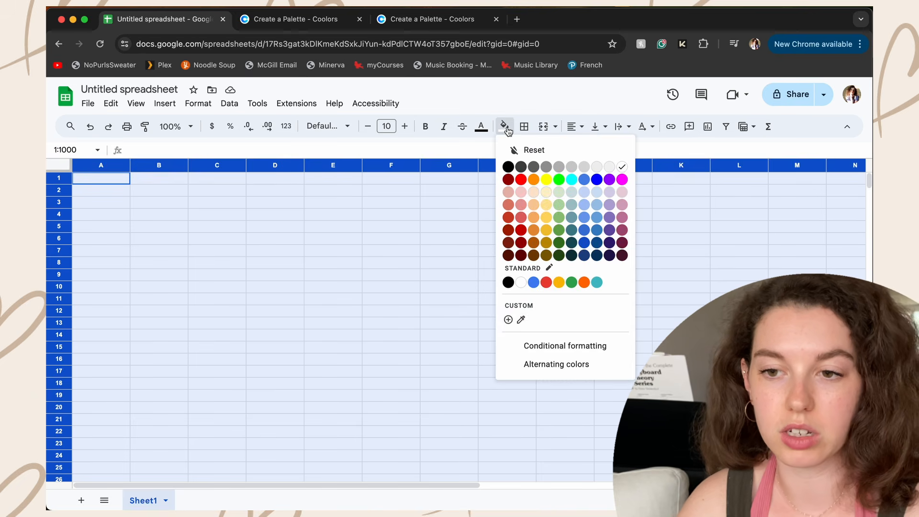
{"action": "left_click", "coordinate": [508, 320]}
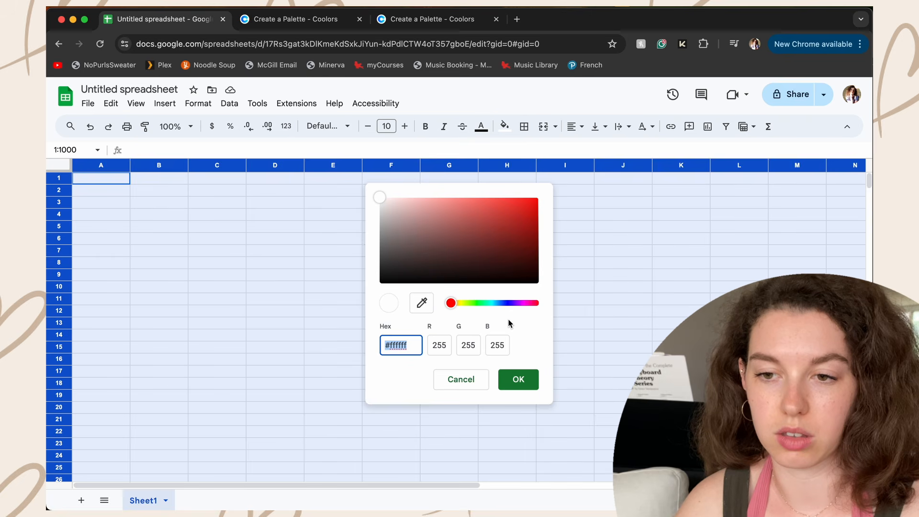
{"action": "key", "text": "super+v"}
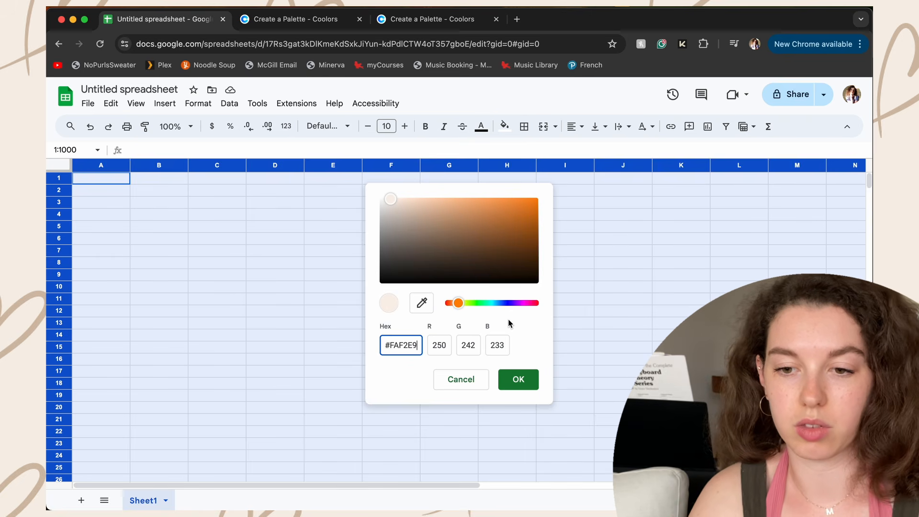
{"action": "left_click", "coordinate": [529, 380]}
{"action": "left_click", "coordinate": [473, 303]}
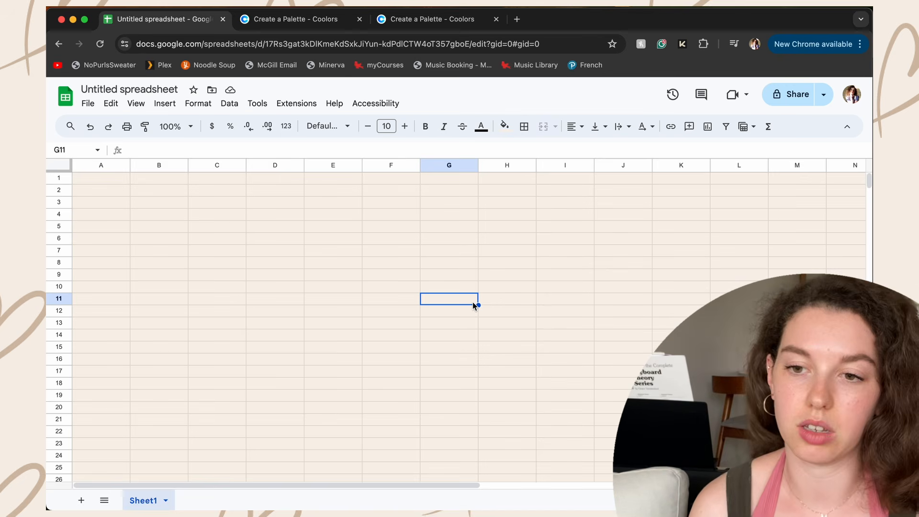
- Add the lighter custom fill colour fffbf7 and apply it to cell H2
{"action": "left_click", "coordinate": [514, 188]}
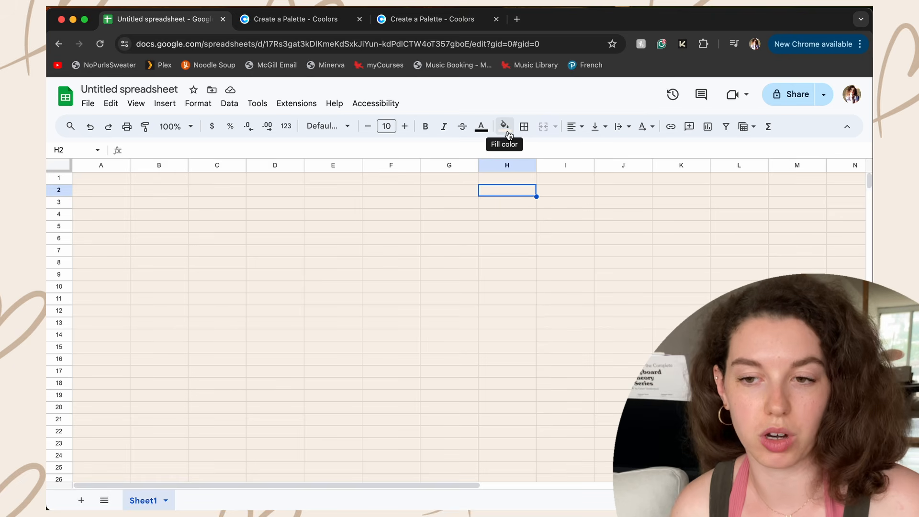
{"action": "left_click", "coordinate": [505, 127]}
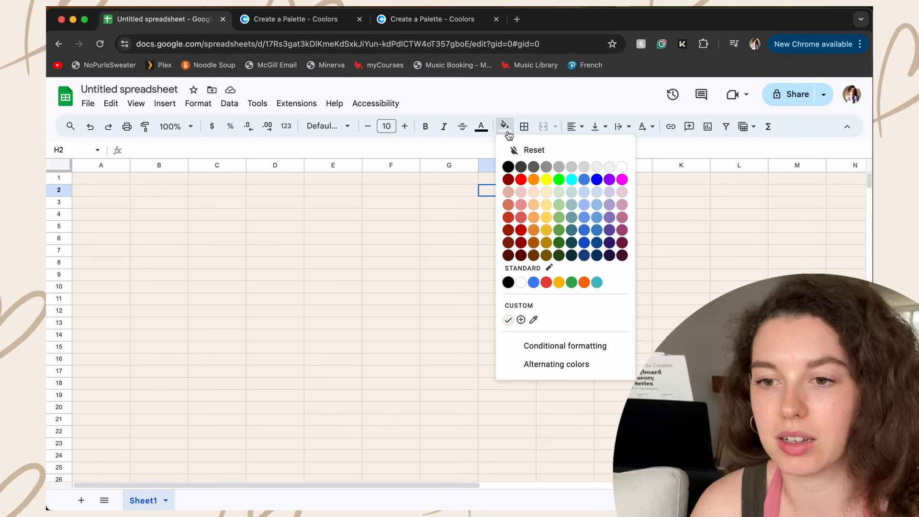
{"action": "left_click", "coordinate": [521, 321]}
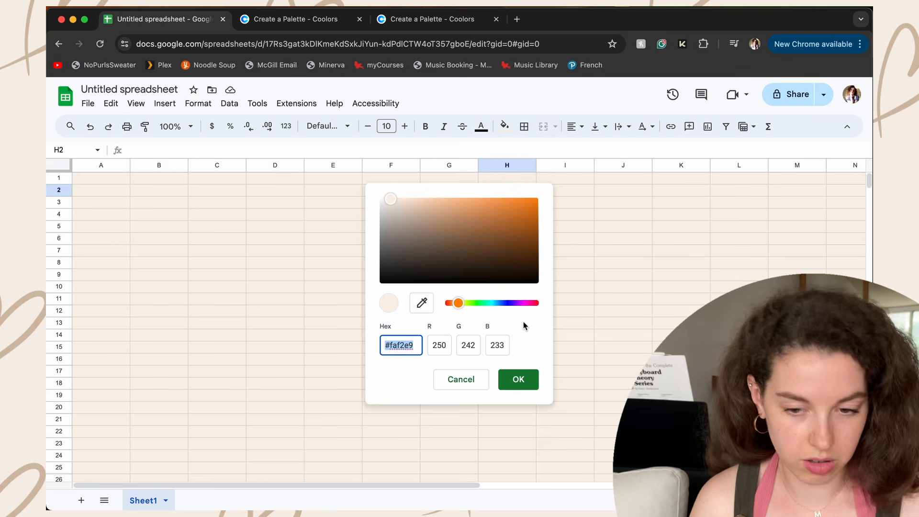
{"action": "type", "text": "fff"}
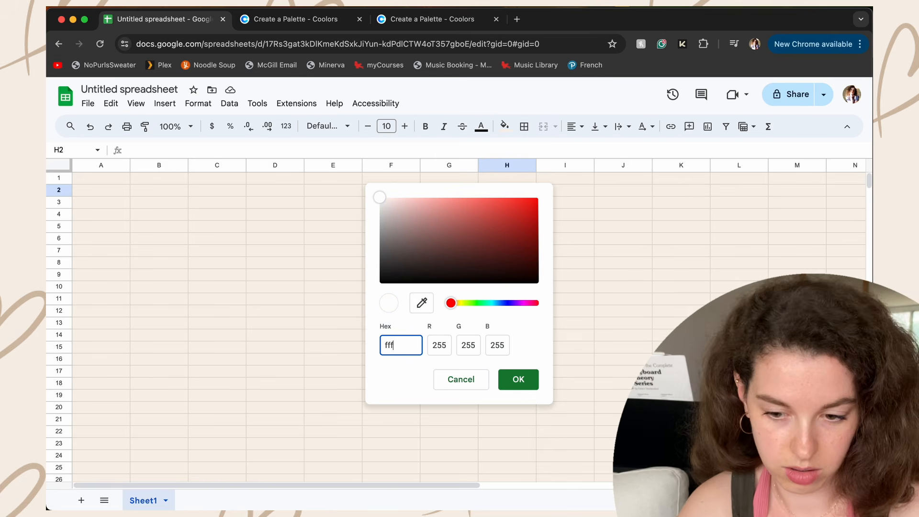
{"action": "type", "text": "bf7"}
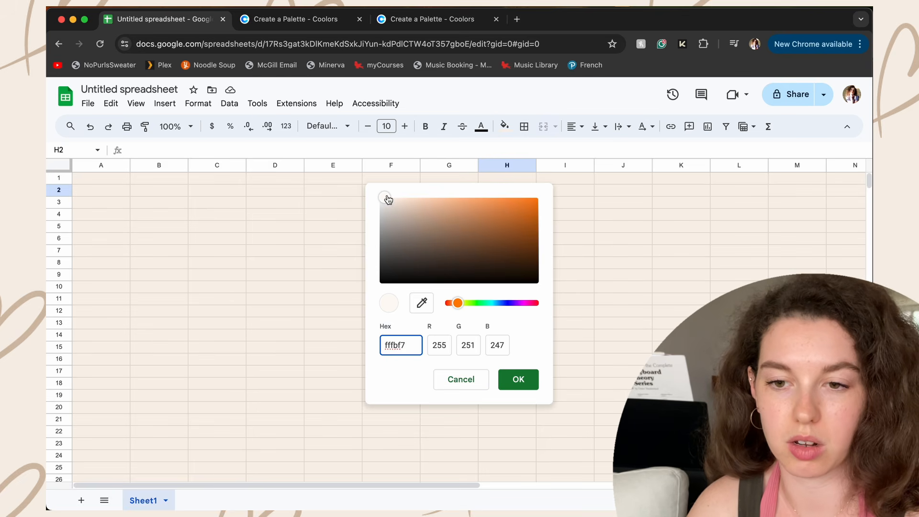
{"action": "left_click", "coordinate": [521, 380]}
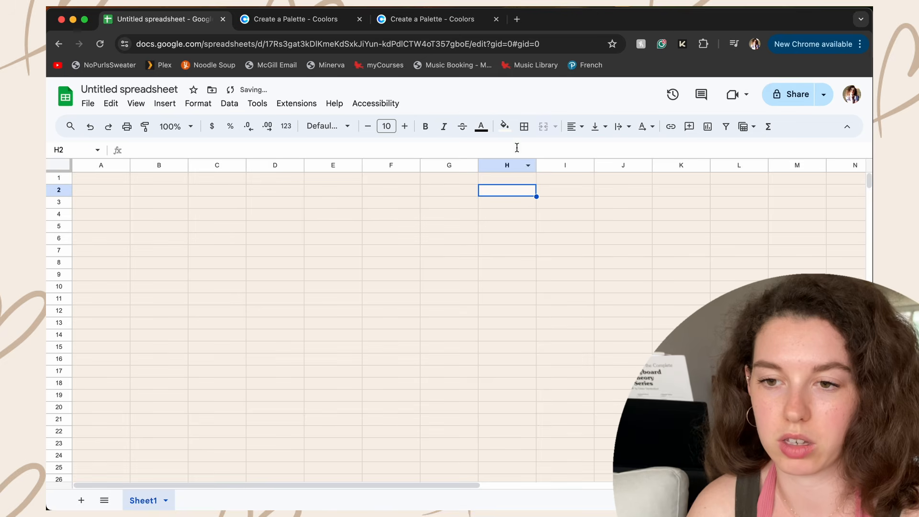
- Pick a slightly darker beige, f5e7d8, as another custom fill colour for cell H2
{"action": "left_click", "coordinate": [505, 126]}
{"action": "left_click", "coordinate": [534, 320]}
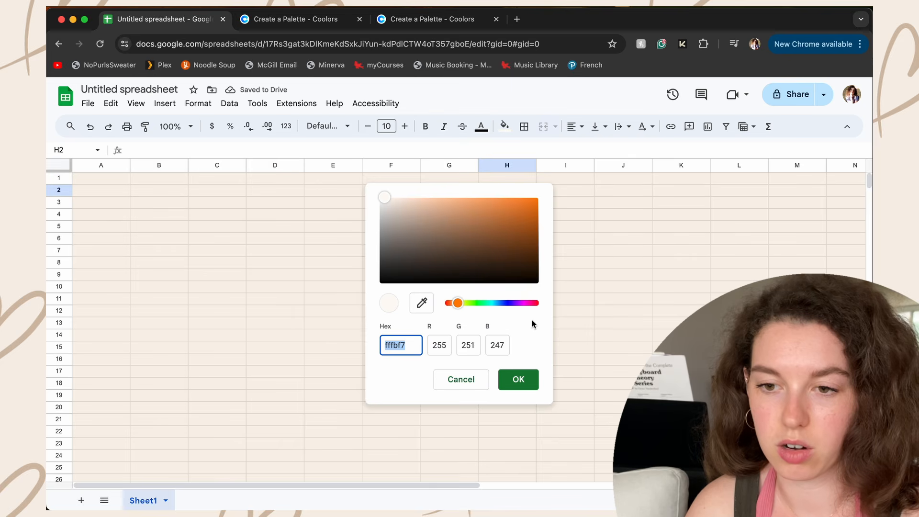
{"action": "left_click", "coordinate": [398, 201]}
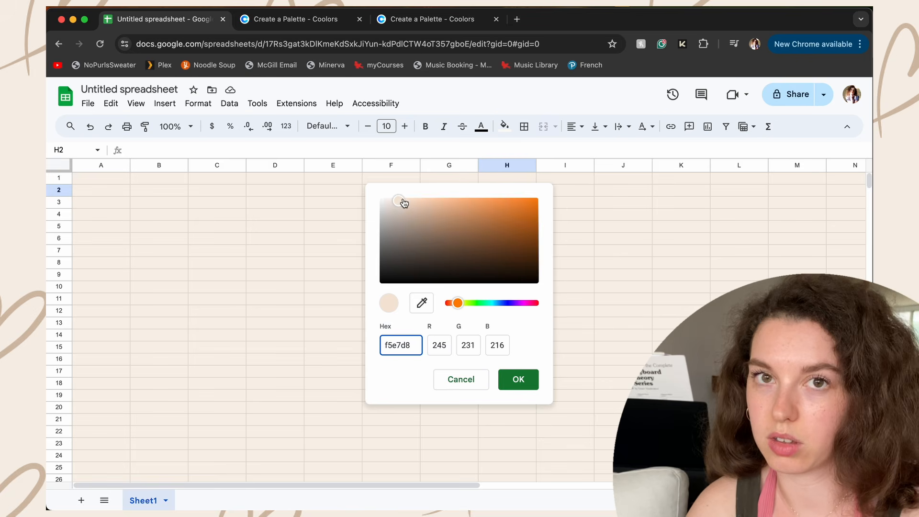
{"action": "left_click", "coordinate": [513, 377]}
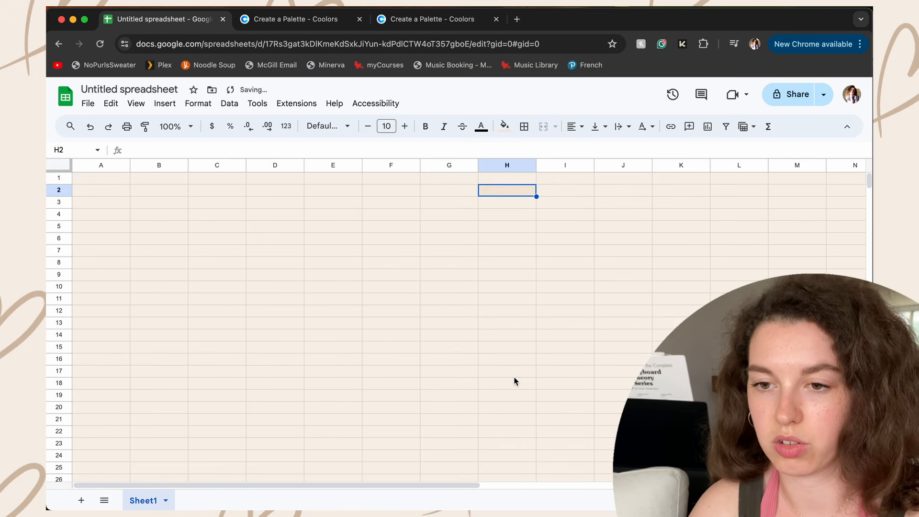
- Set cell H2's fill back to the sheet's custom background colour and select cell A1
{"action": "left_click", "coordinate": [504, 127]}
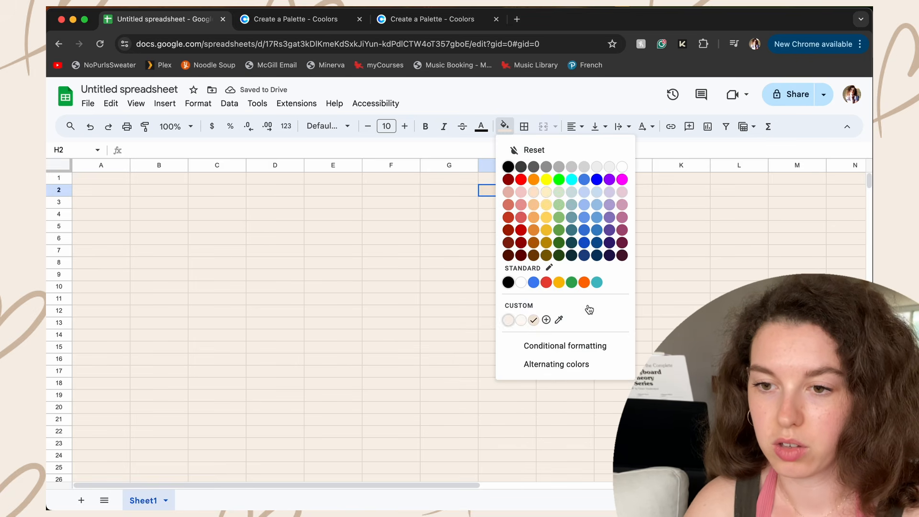
{"action": "left_click", "coordinate": [511, 322]}
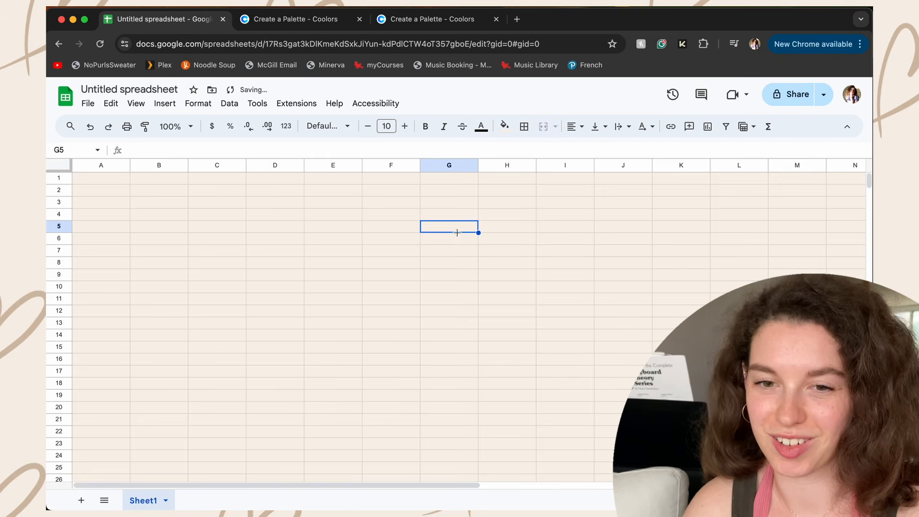
{"action": "left_click", "coordinate": [102, 181]}
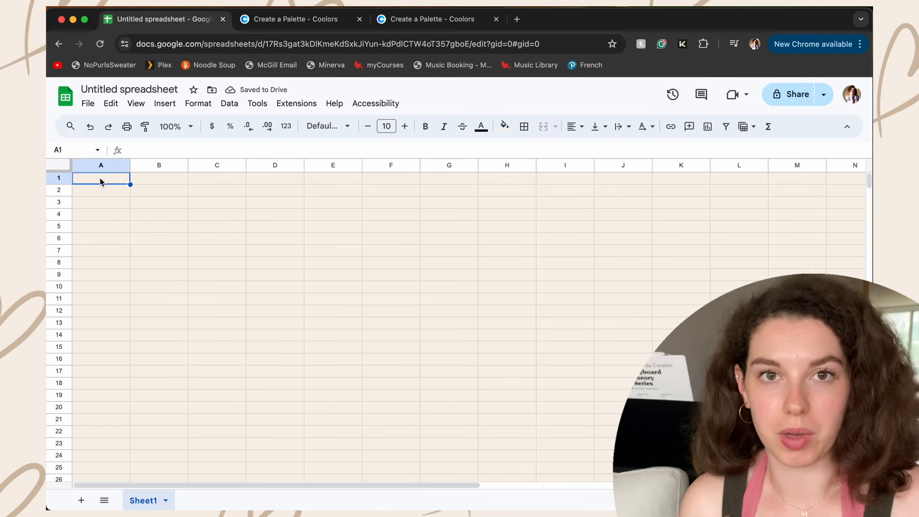
- Change the font of the entire sheet to Montserrat and select cell A2
{"action": "left_click", "coordinate": [58, 166]}
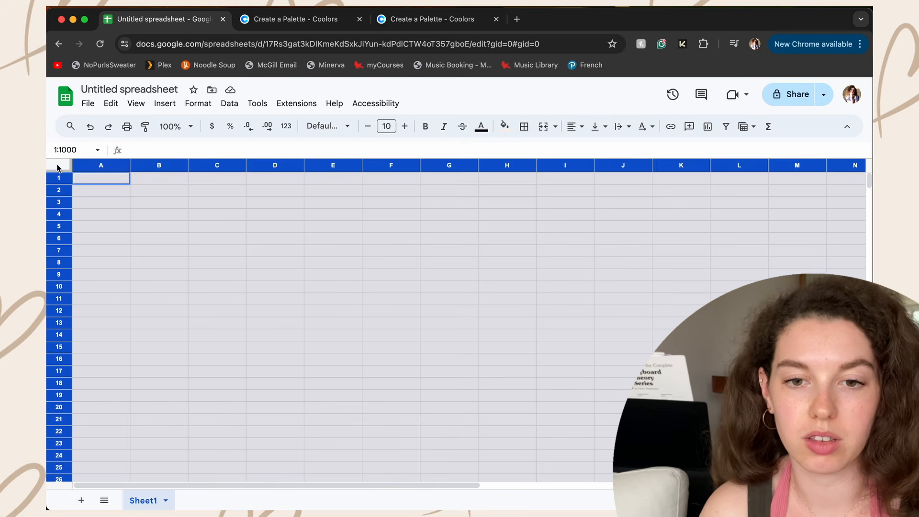
{"action": "left_click", "coordinate": [344, 127]}
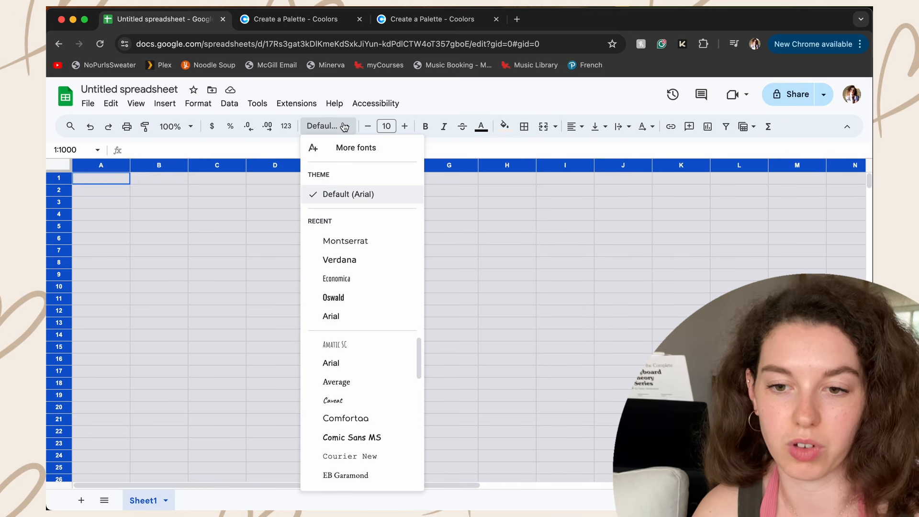
{"action": "left_click", "coordinate": [375, 243]}
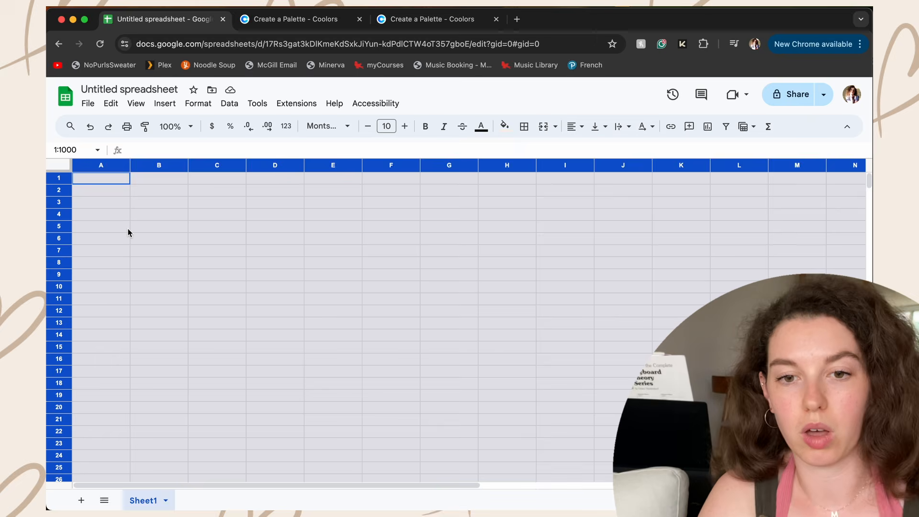
{"action": "left_click", "coordinate": [96, 189]}
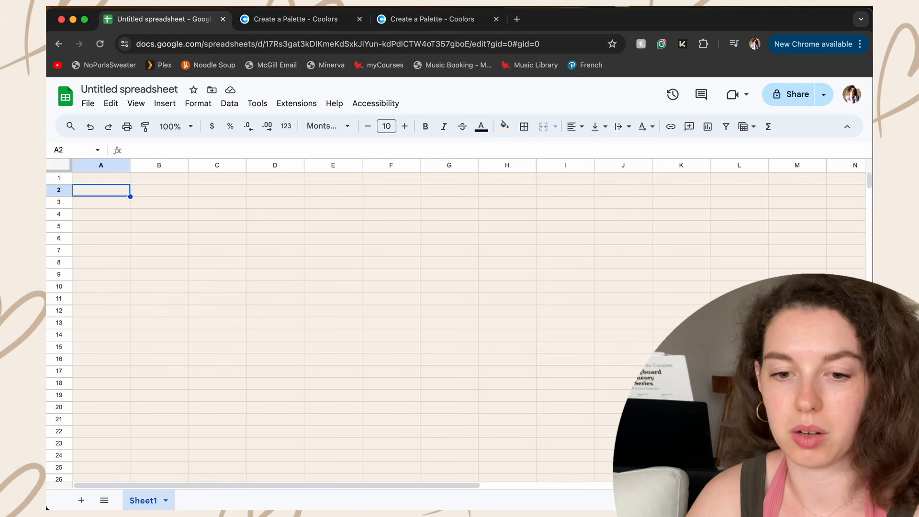
- Rename the sheet Sheet1 as "series overview"
{"action": "right_click", "coordinate": [145, 500]}
{"action": "left_click", "coordinate": [175, 362]}
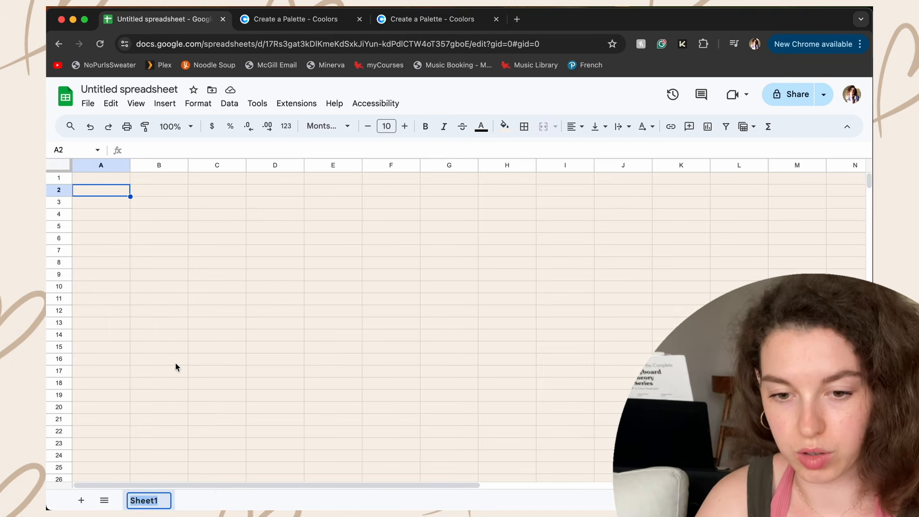
{"action": "type", "text": "ser"}
{"action": "key", "text": "BackSpace"}
{"action": "key", "text": "BackSpace"}
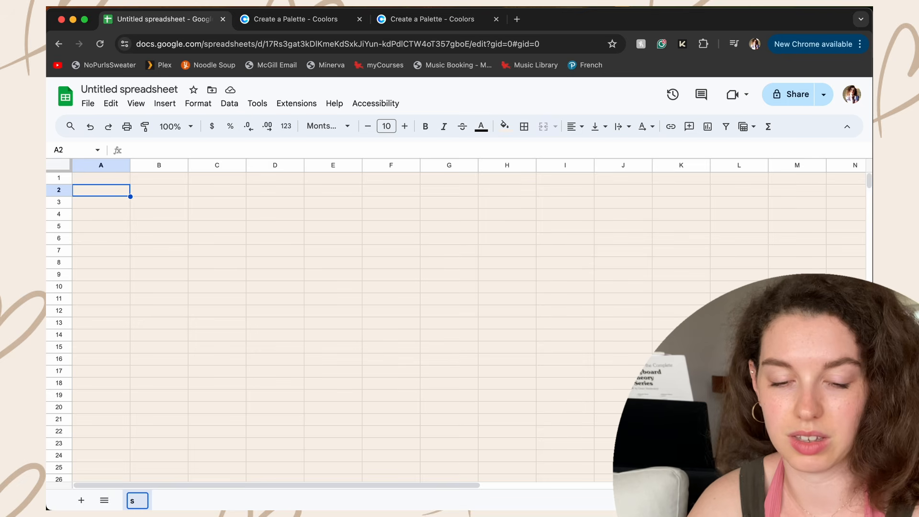
{"action": "type", "text": "eries over"}
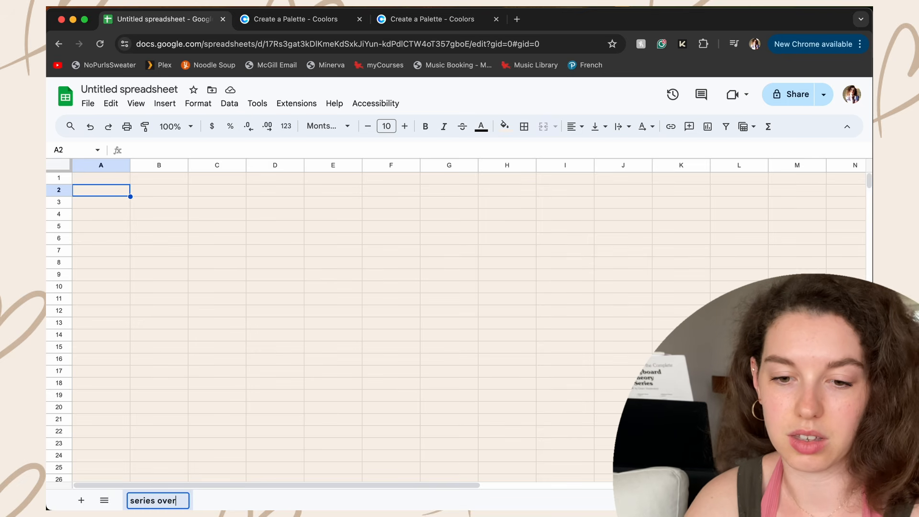
{"action": "type", "text": "view"}
{"action": "key", "text": "Return"}
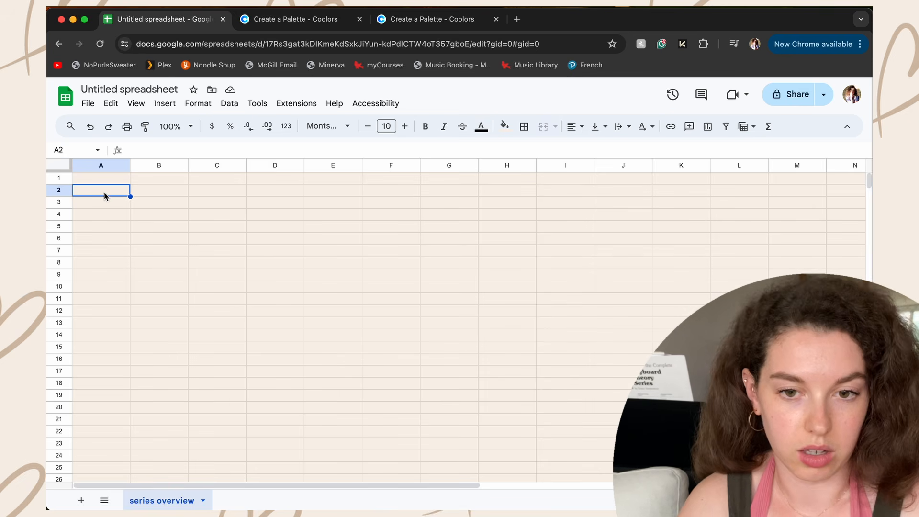
- Merge the cells A2:B4 into one cell
{"action": "left_click_drag", "start_coordinate": [104, 196], "coordinate": [145, 221]}
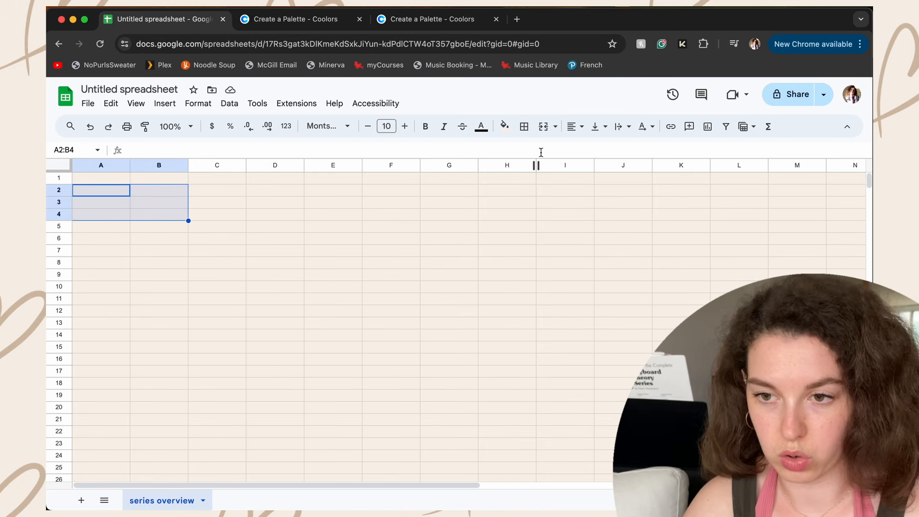
{"action": "left_click", "coordinate": [545, 128]}
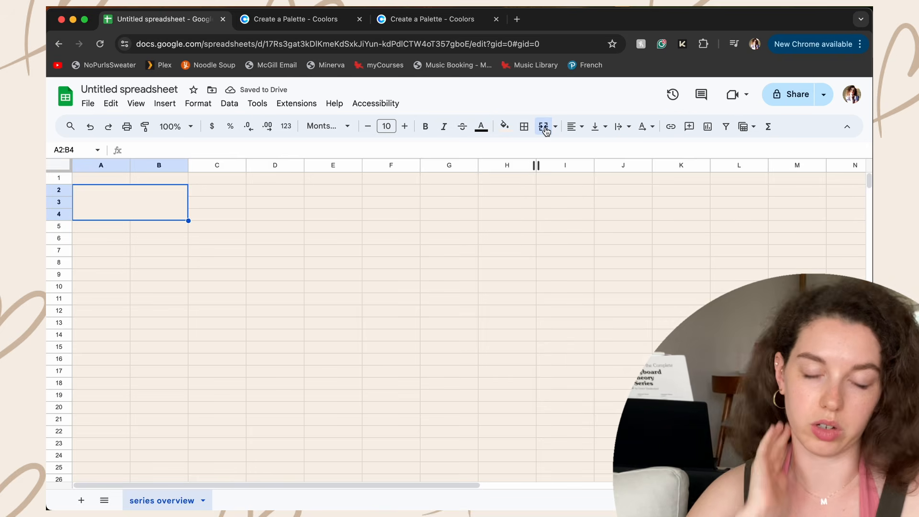
- Set the text colour of the entire sheet to the custom hex colour 64412d
{"action": "left_click", "coordinate": [60, 166]}
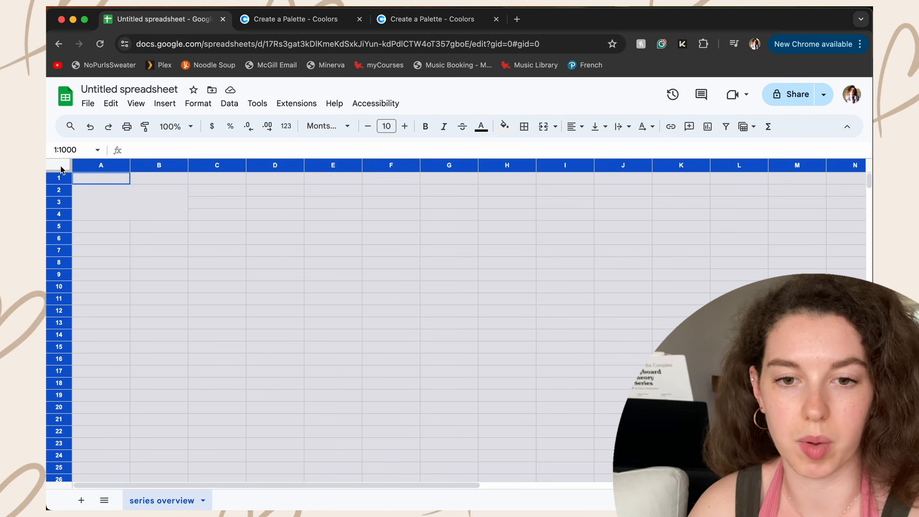
{"action": "left_click", "coordinate": [481, 126]}
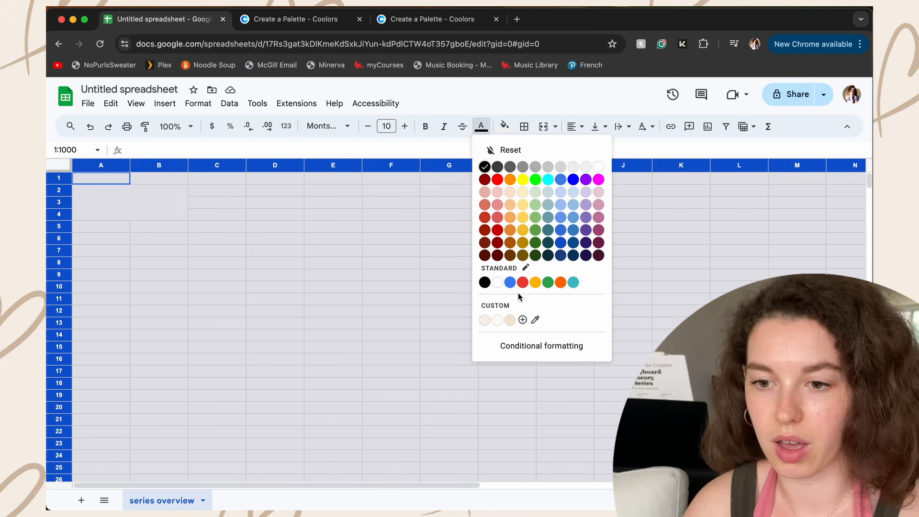
{"action": "left_click", "coordinate": [522, 320]}
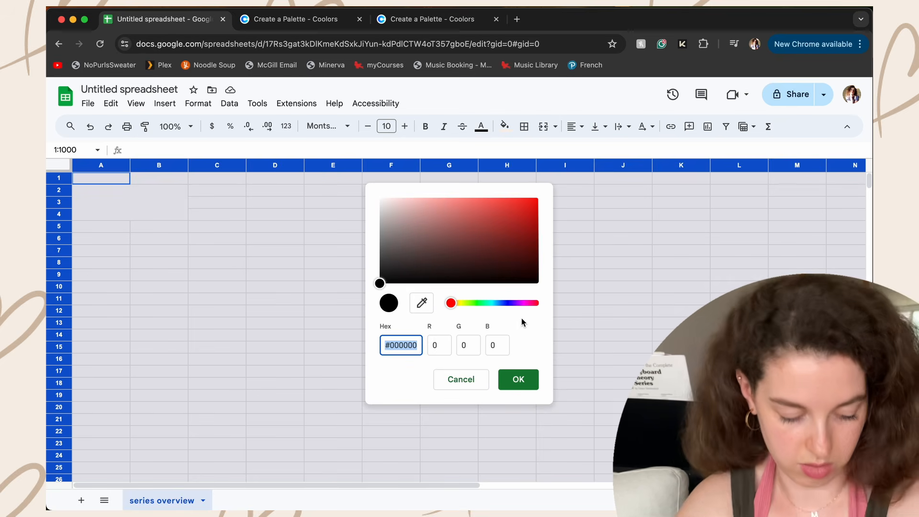
{"action": "type", "text": "64"}
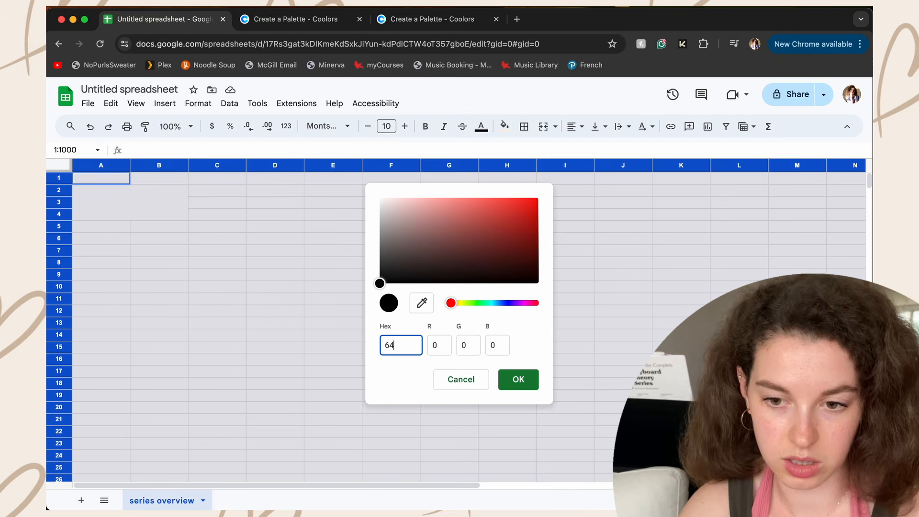
{"action": "type", "text": "412"}
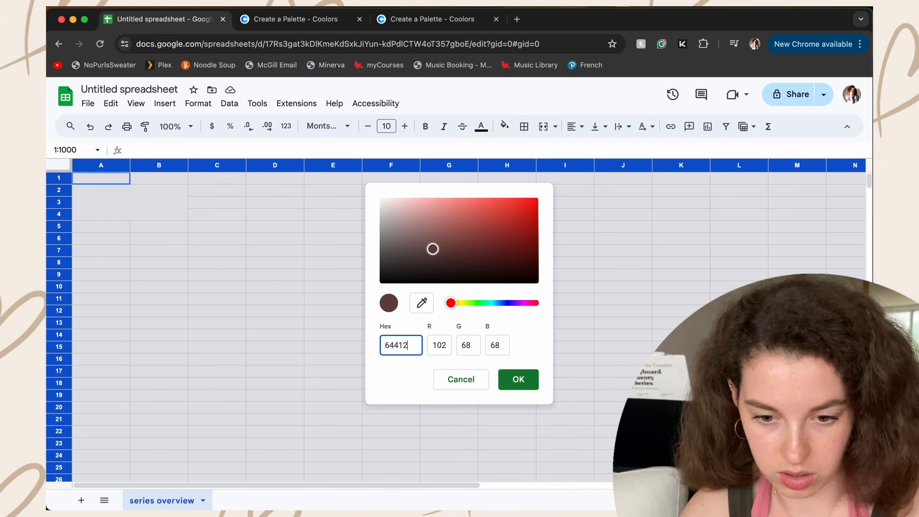
{"action": "type", "text": "d"}
{"action": "left_click", "coordinate": [537, 386]}
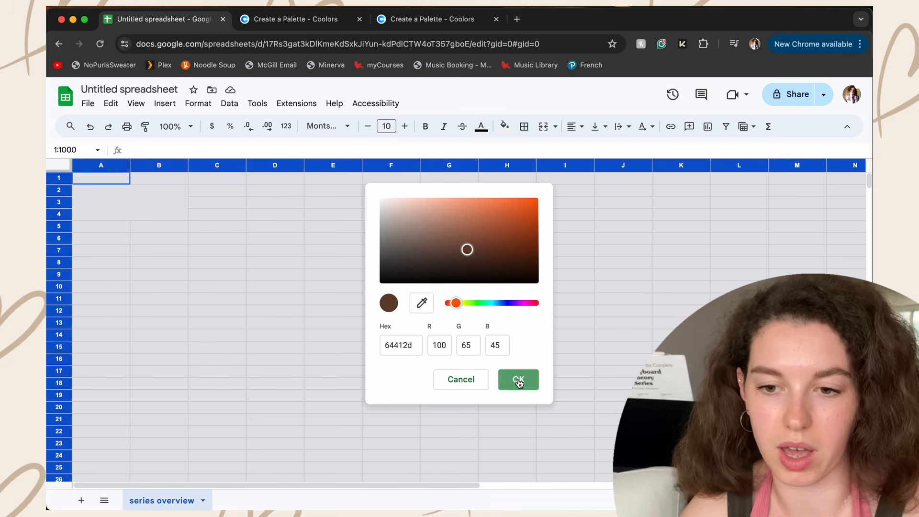
- Enter the title "Series Tracker" in the merged cell A2:B4
{"action": "left_click", "coordinate": [113, 201]}
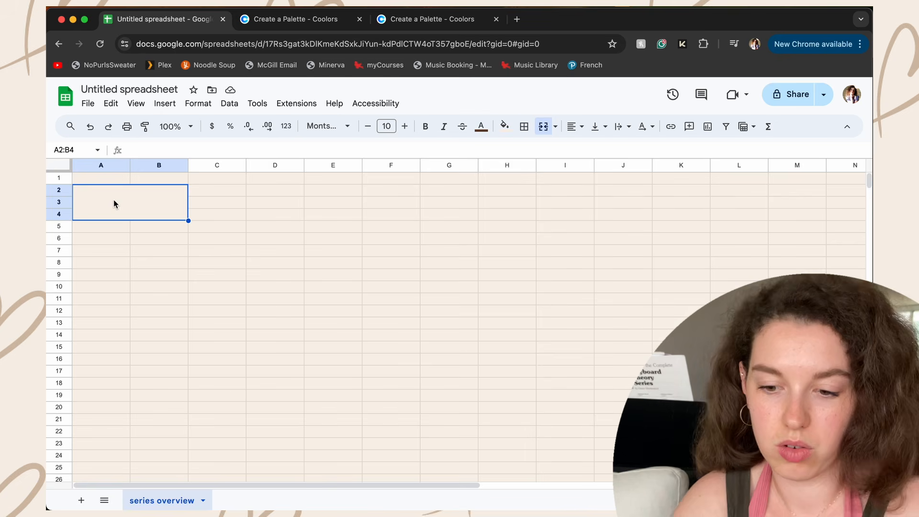
{"action": "type", "text": "Series Tr"}
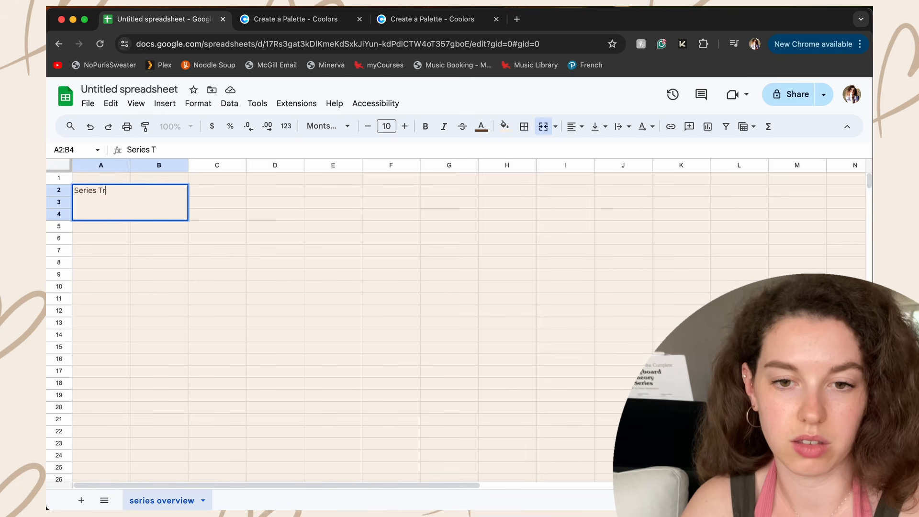
{"action": "type", "text": "acker"}
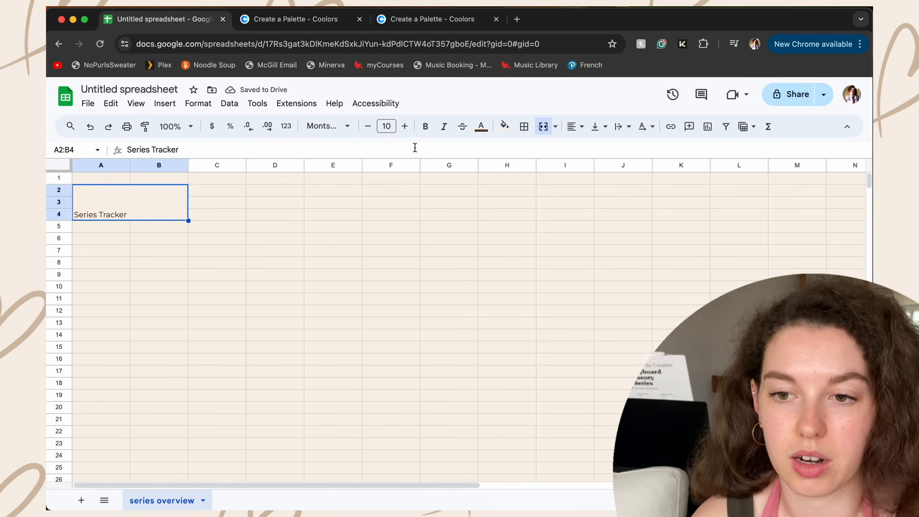
- Make the "Series Tracker" title bold and set its font size to 20
{"action": "left_click", "coordinate": [425, 126]}
{"action": "left_click", "coordinate": [405, 126]}
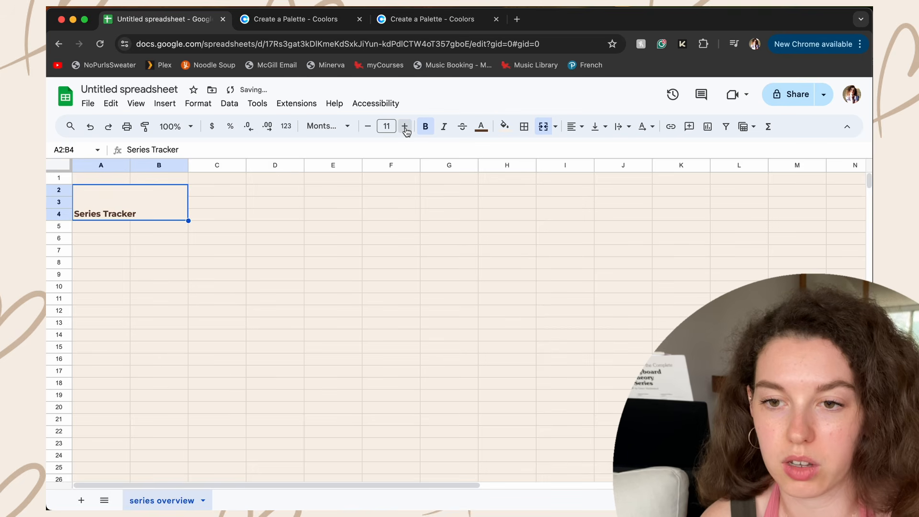
{"action": "triple_click", "coordinate": [405, 126]}
{"action": "triple_click", "coordinate": [405, 126]}
{"action": "double_click", "coordinate": [404, 125]}
{"action": "left_click", "coordinate": [404, 126]}
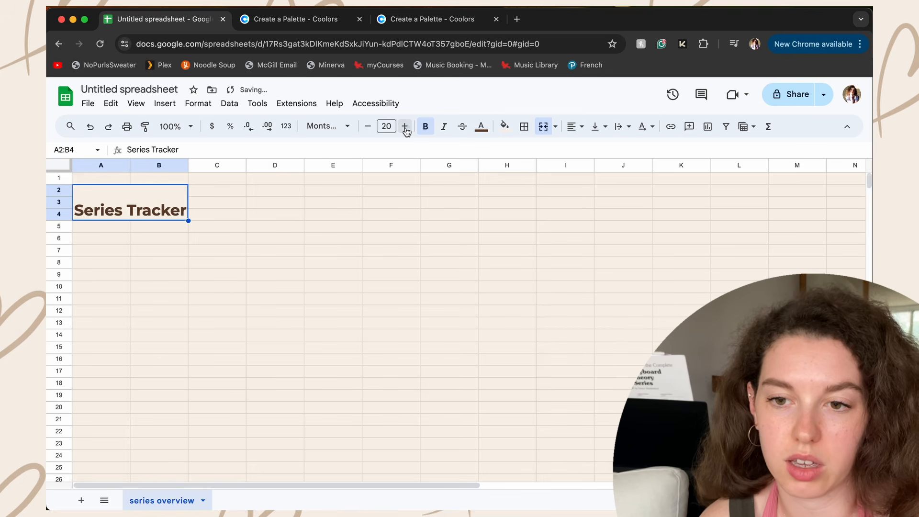
- Enter the label "Currently Reading:" in cell C3 and make it bold
{"action": "key", "text": "Right"}
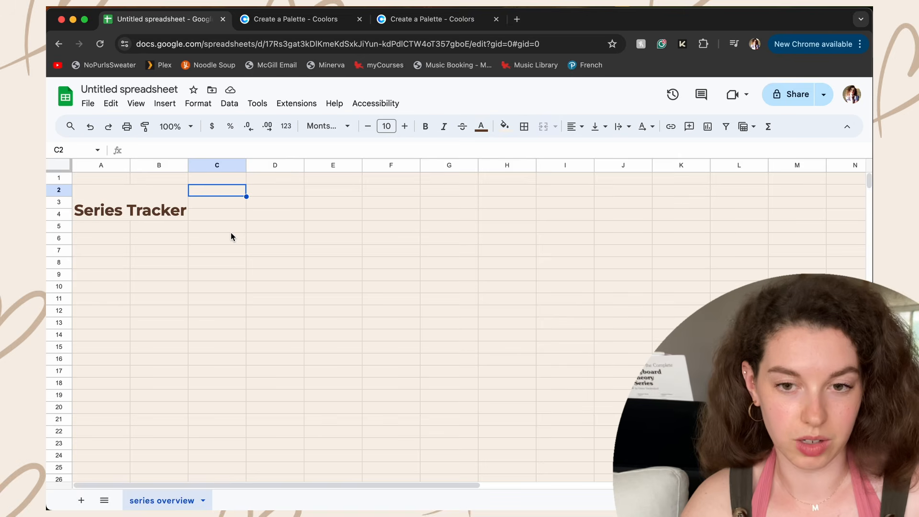
{"action": "key", "text": "Down"}
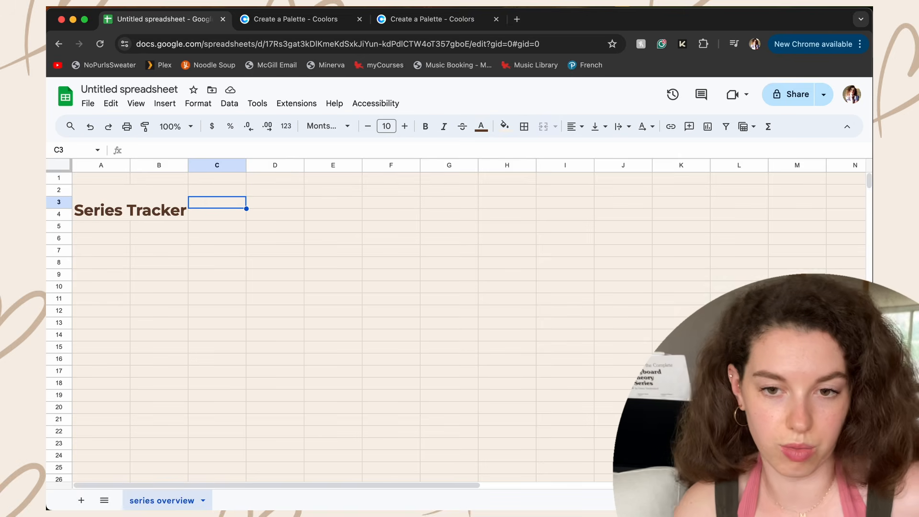
{"action": "type", "text": "Curre"}
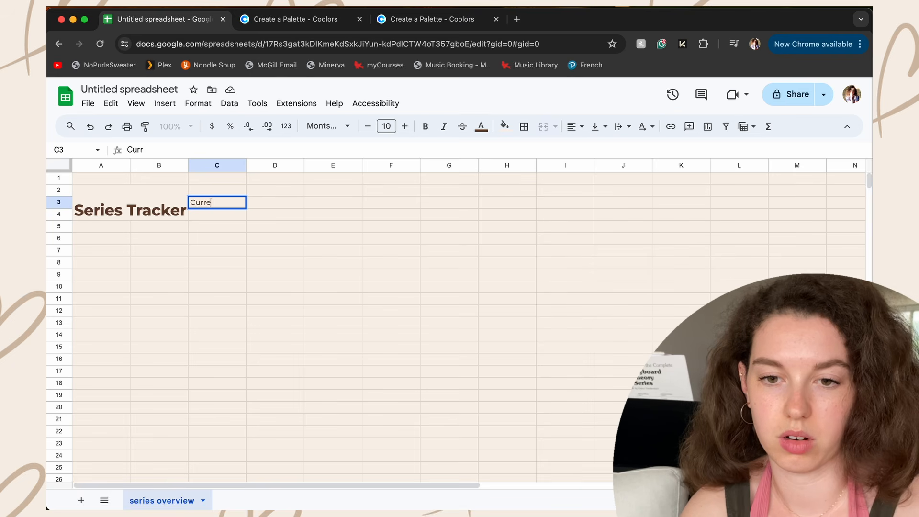
{"action": "type", "text": "ntly Reading"}
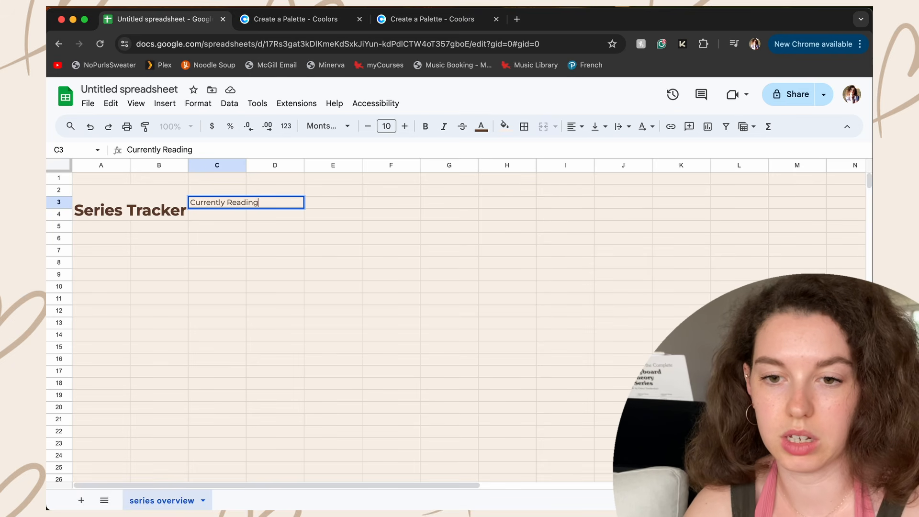
{"action": "type", "text": ":"}
{"action": "key", "text": "Return"}
{"action": "key", "text": "Up"}
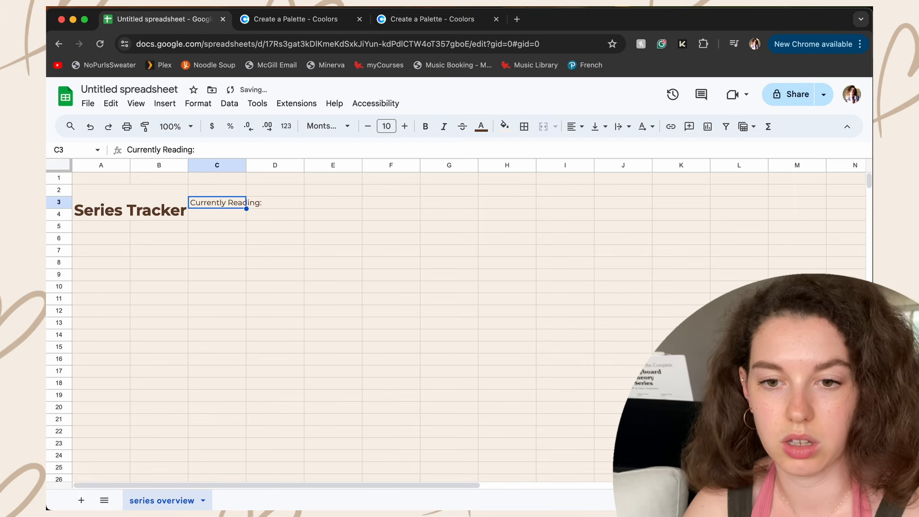
{"action": "key", "text": "super+b"}
- Enter the labels "Books in series:", "Books read:" and "Books to read:" in cells F2, F3 and F4
{"action": "left_click", "coordinate": [391, 190]}
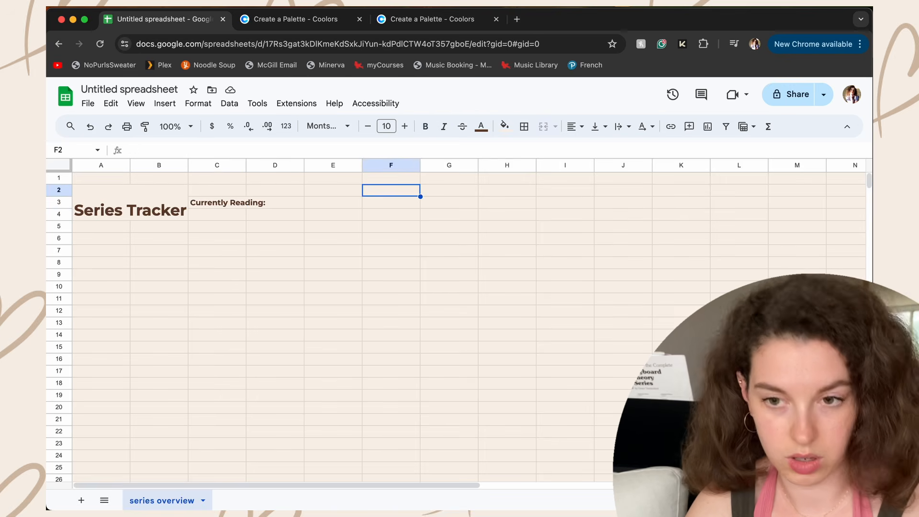
{"action": "type", "text": "Books in series:"}
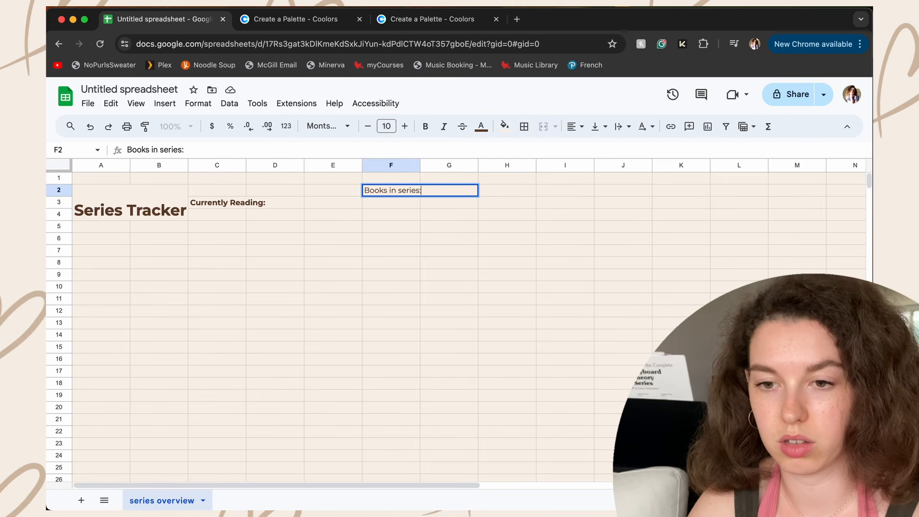
{"action": "key", "text": "Return"}
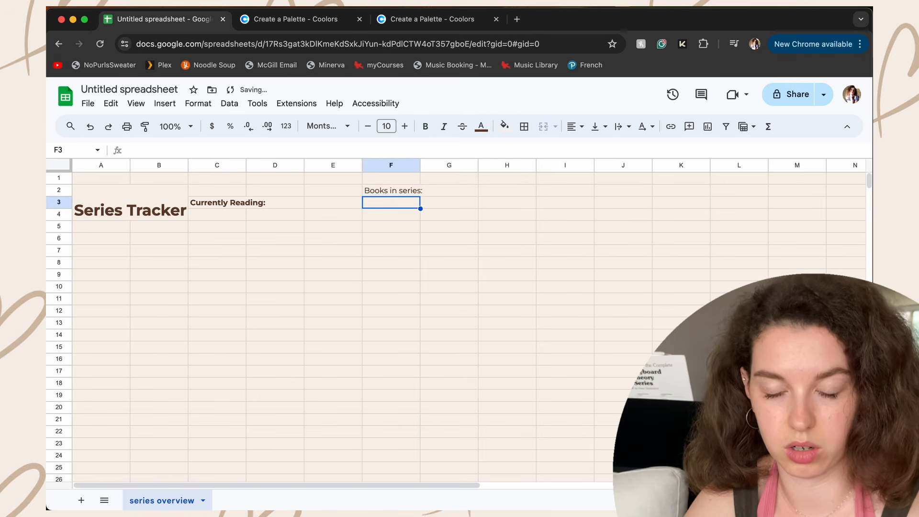
{"action": "type", "text": "Rea"}
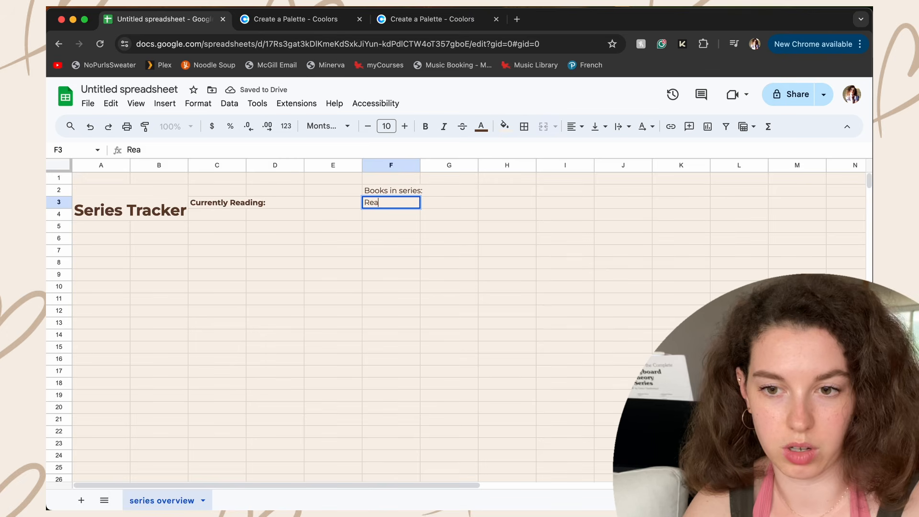
{"action": "type", "text": "d"}
{"action": "key", "text": "BackSpace"}
{"action": "key", "text": "BackSpace"}
{"action": "key", "text": "BackSpace"}
{"action": "key", "text": "BackSpace"}
{"action": "type", "text": "Books read"}
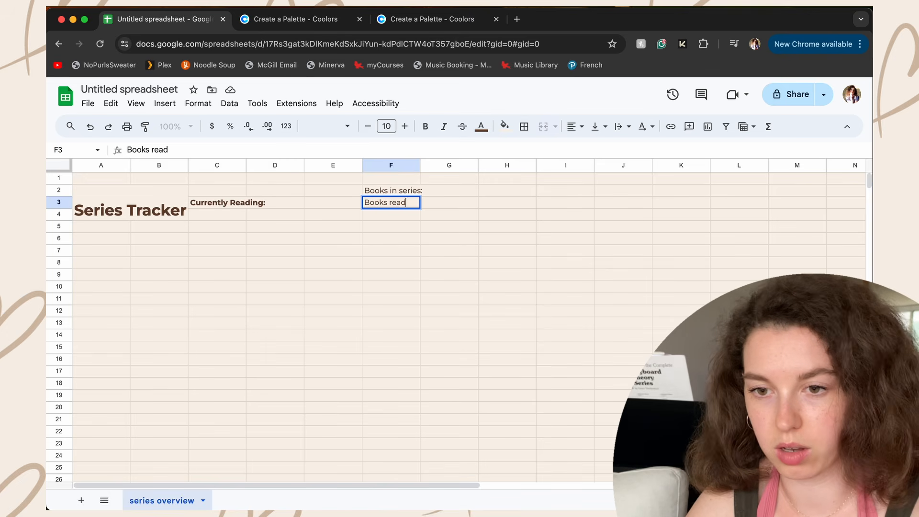
{"action": "type", "text": ":"}
{"action": "key", "text": "Return"}
{"action": "type", "text": "Bo"}
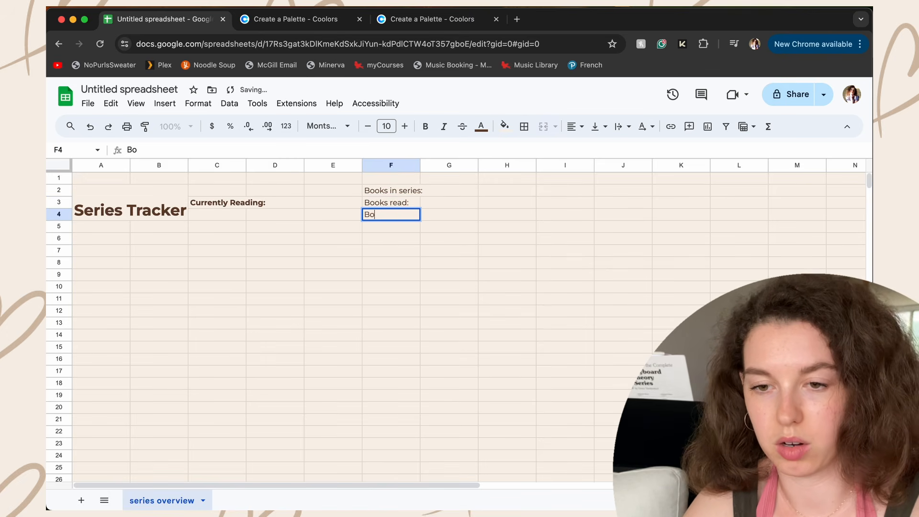
{"action": "type", "text": "oks to read:"}
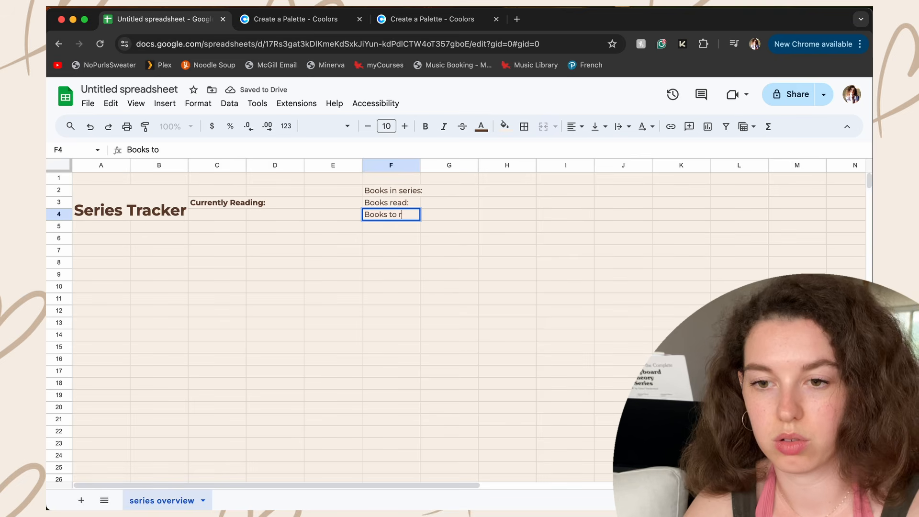
- Make the three book labels in cells F2:F4 bold
{"action": "left_click", "coordinate": [382, 194]}
{"action": "left_click_drag", "start_coordinate": [382, 193], "coordinate": [382, 216]}
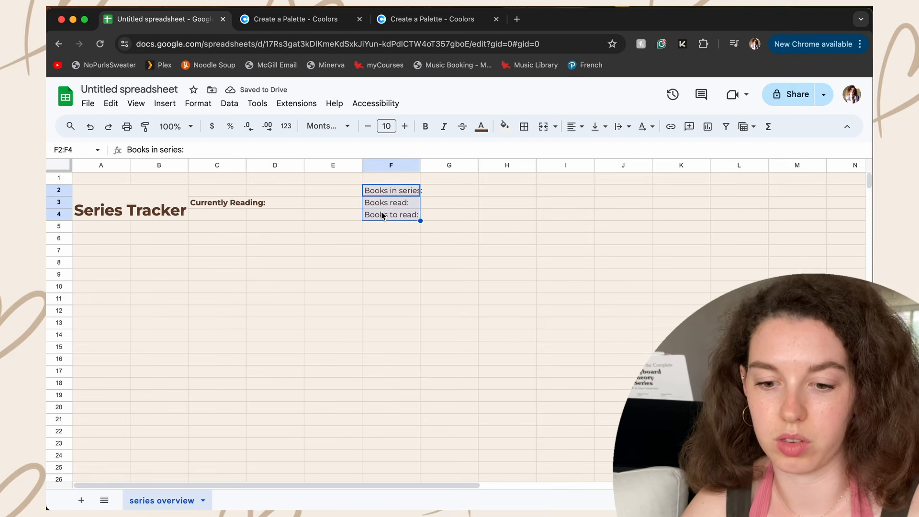
{"action": "key", "text": "super+b"}
{"action": "left_click", "coordinate": [470, 242]}
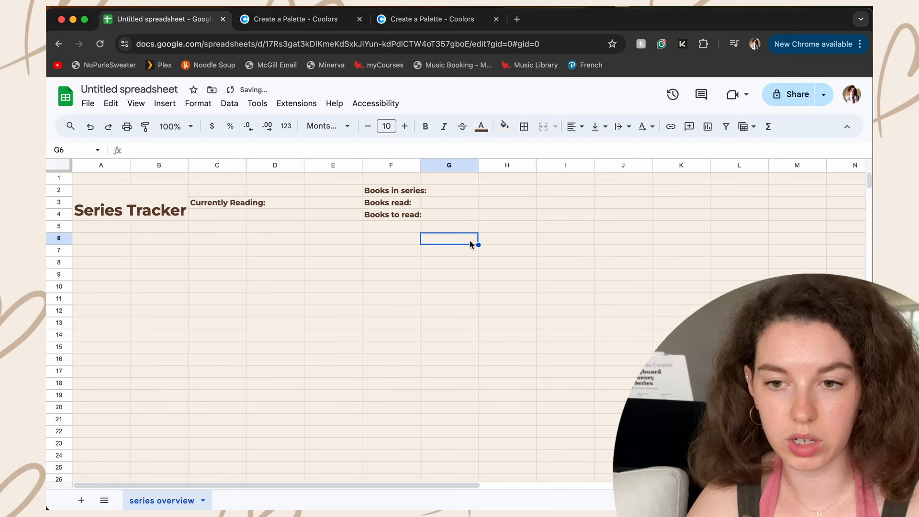
- Right-align the book labels in F2:F4 and the "Currently Reading:" label in C3
{"action": "left_click_drag", "start_coordinate": [378, 191], "coordinate": [376, 216]}
{"action": "left_click", "coordinate": [574, 127]}
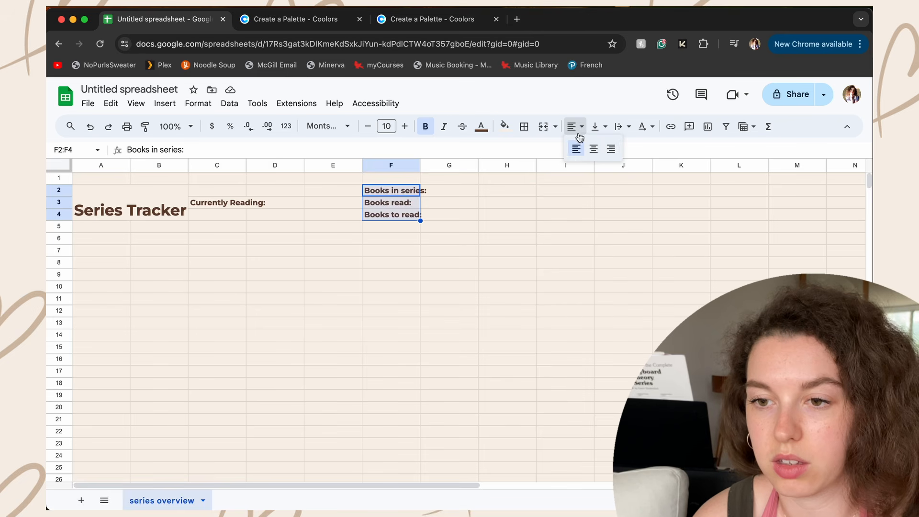
{"action": "left_click", "coordinate": [611, 149]}
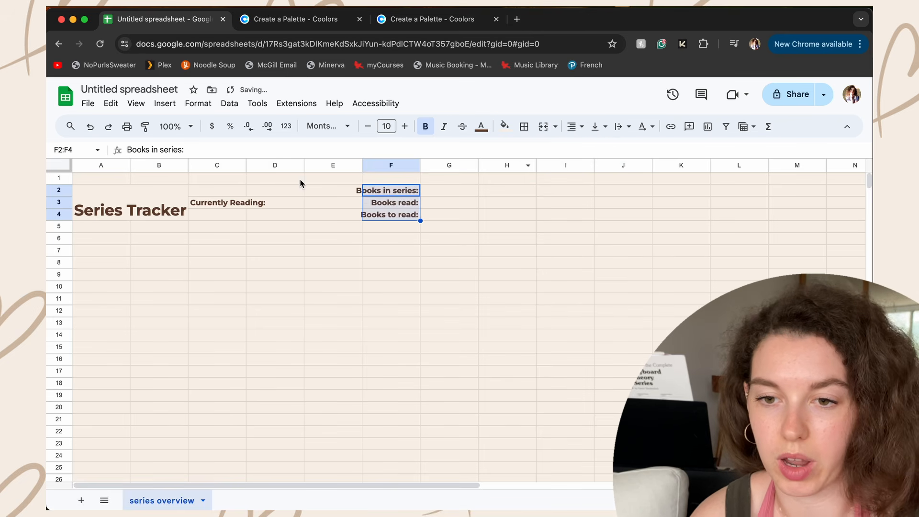
{"action": "left_click", "coordinate": [242, 203]}
{"action": "left_click", "coordinate": [574, 126]}
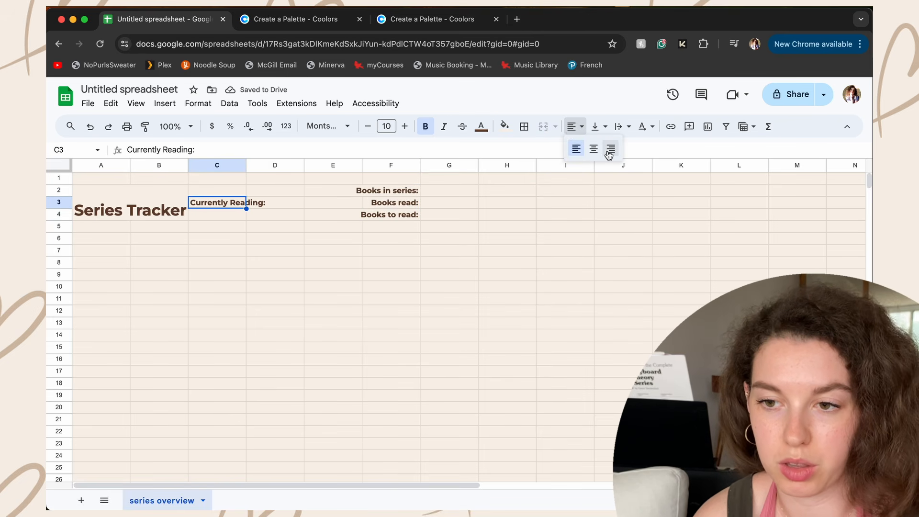
{"action": "left_click", "coordinate": [609, 150]}
{"action": "left_click", "coordinate": [297, 226]}
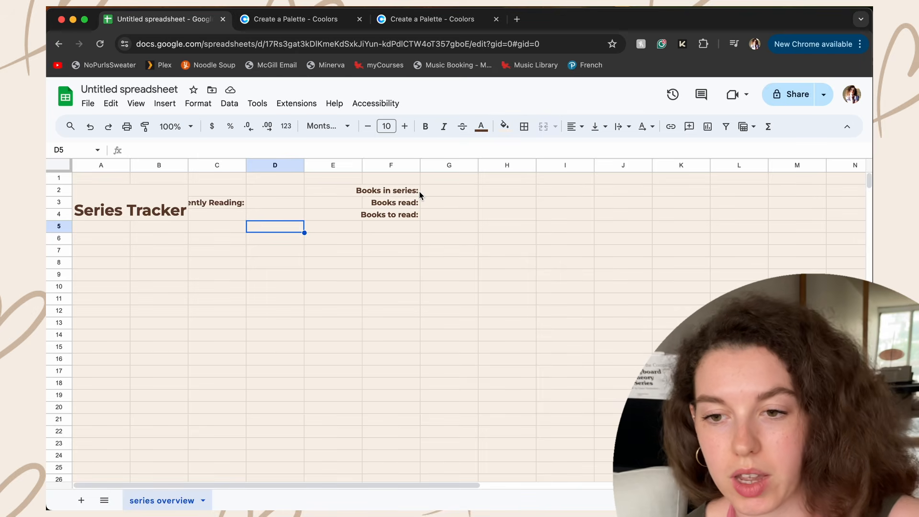
{"action": "left_click", "coordinate": [272, 205]}
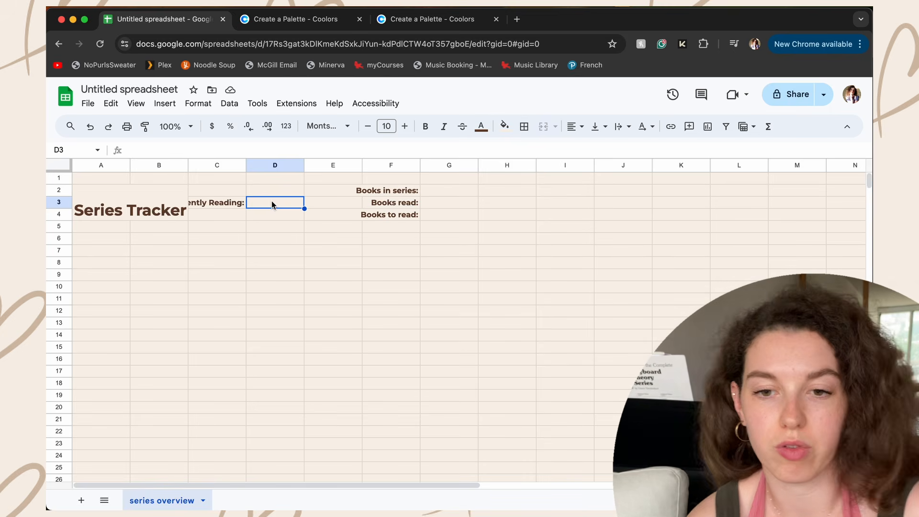
{"action": "key", "text": "Left"}
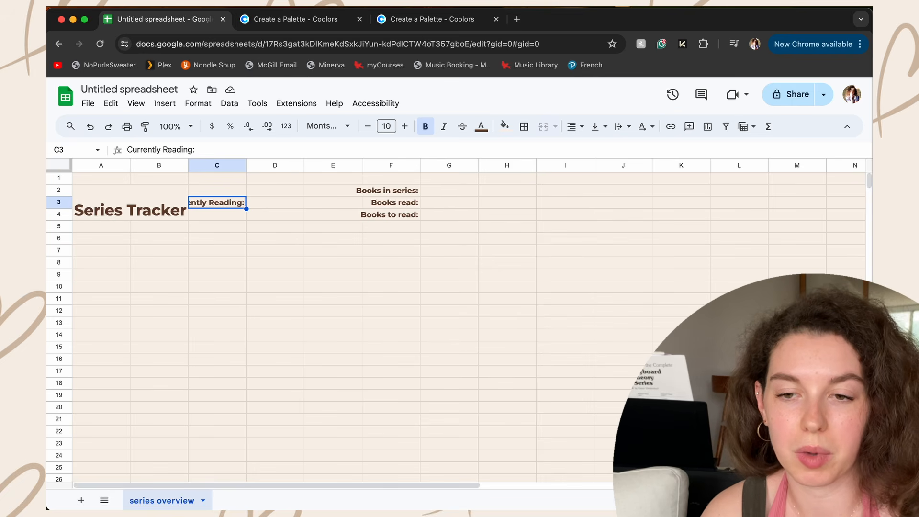
{"action": "key", "text": "Right"}
{"action": "key", "text": "Left"}
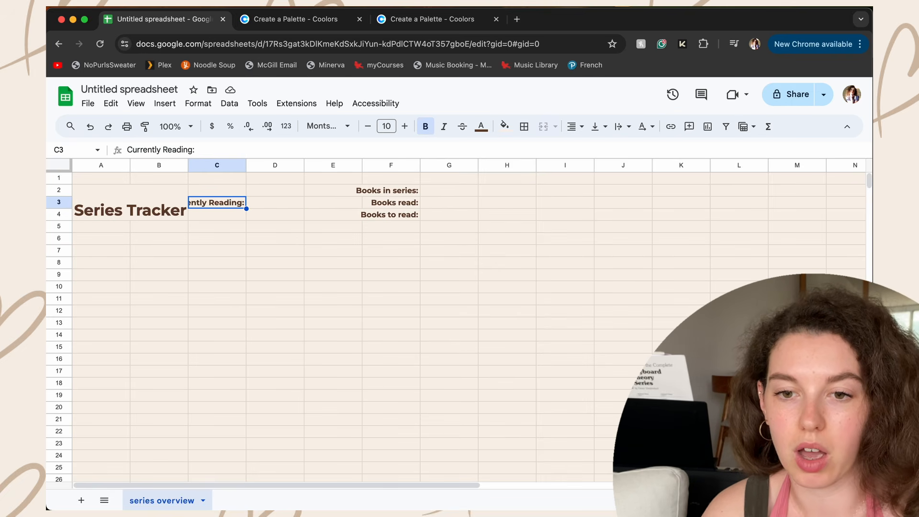
{"action": "key", "text": "Right"}
{"action": "key", "text": "Right"}
{"action": "key", "text": "Right"}
{"action": "key", "text": "Up"}
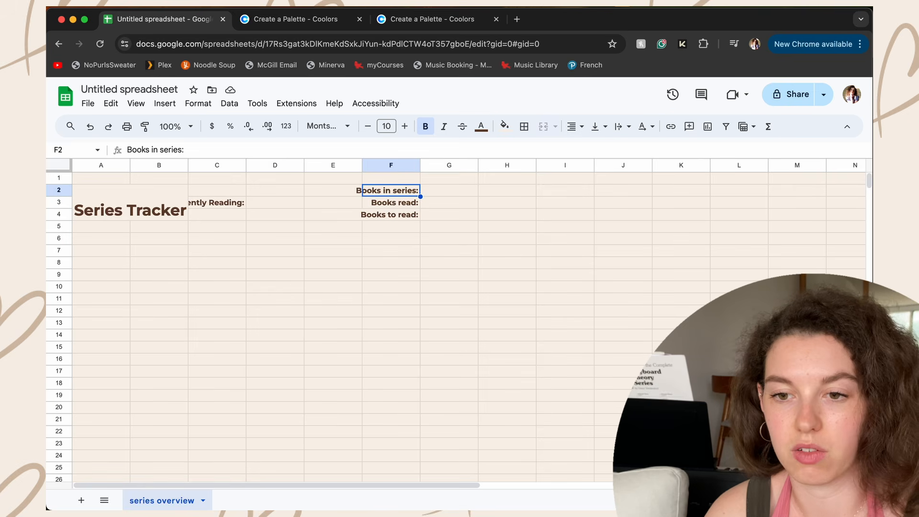
{"action": "key", "text": "Right"}
{"action": "key", "text": "Down"}
{"action": "key", "text": "Down"}
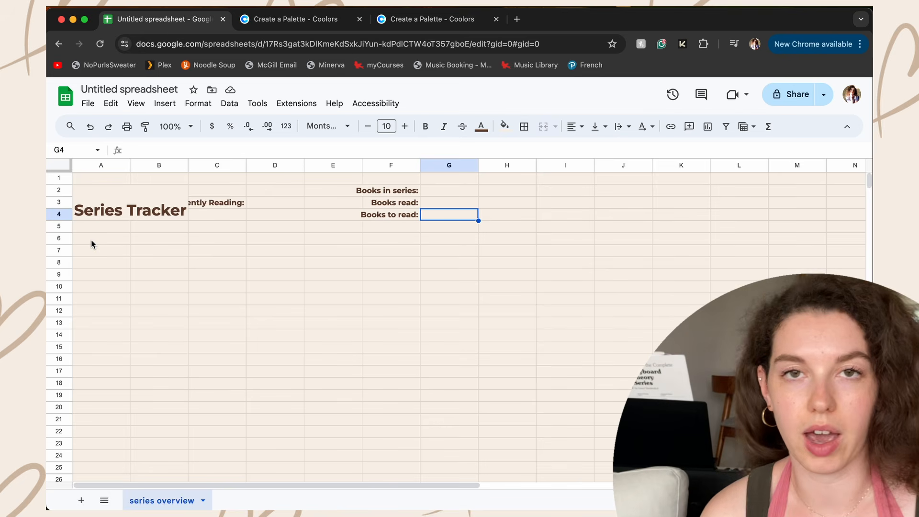
- Enter the column headings "Series", "Author" and "Books in Series" in cells A6, B6 and C6
{"action": "left_click", "coordinate": [93, 242]}
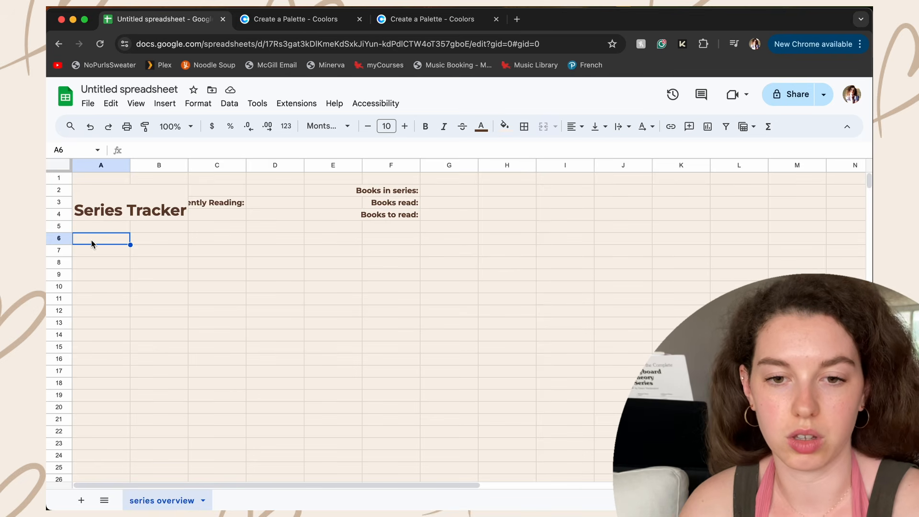
{"action": "type", "text": "Series"}
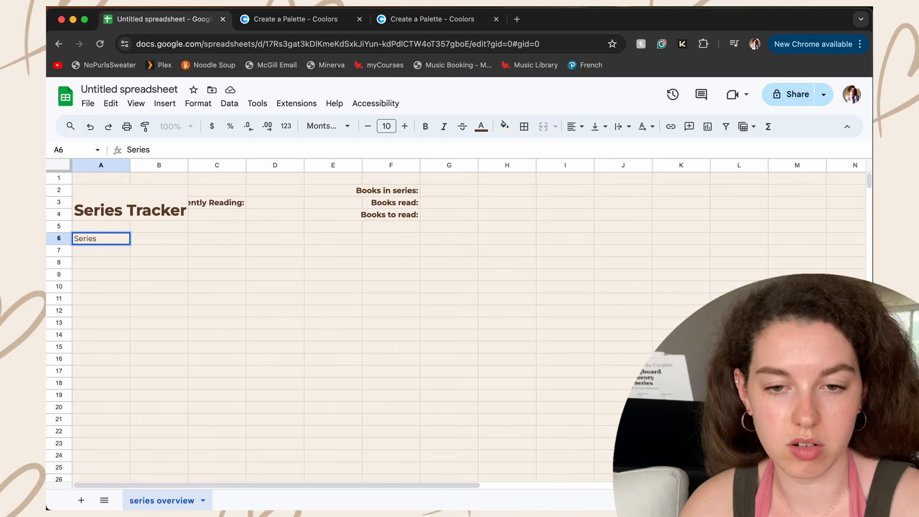
{"action": "key", "text": "Tab"}
{"action": "type", "text": "Auth"}
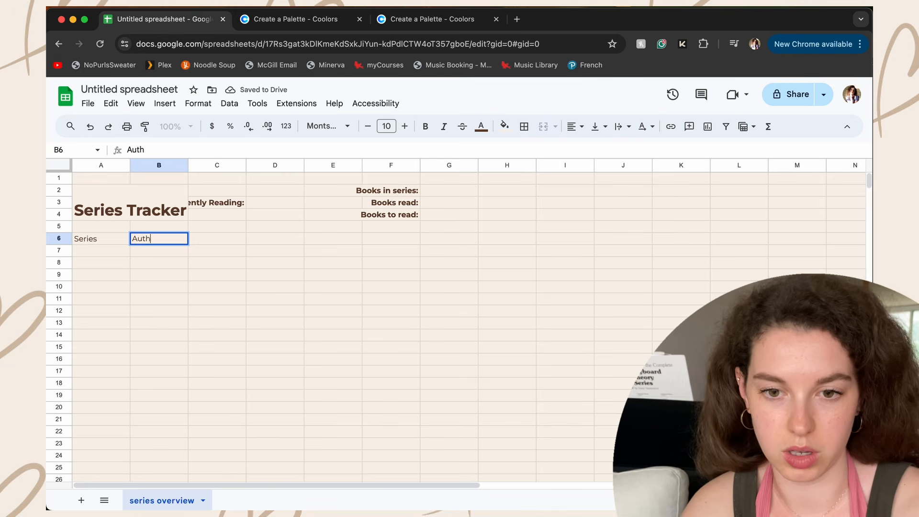
{"action": "type", "text": "or"}
{"action": "key", "text": "Tab"}
{"action": "type", "text": "Bo"}
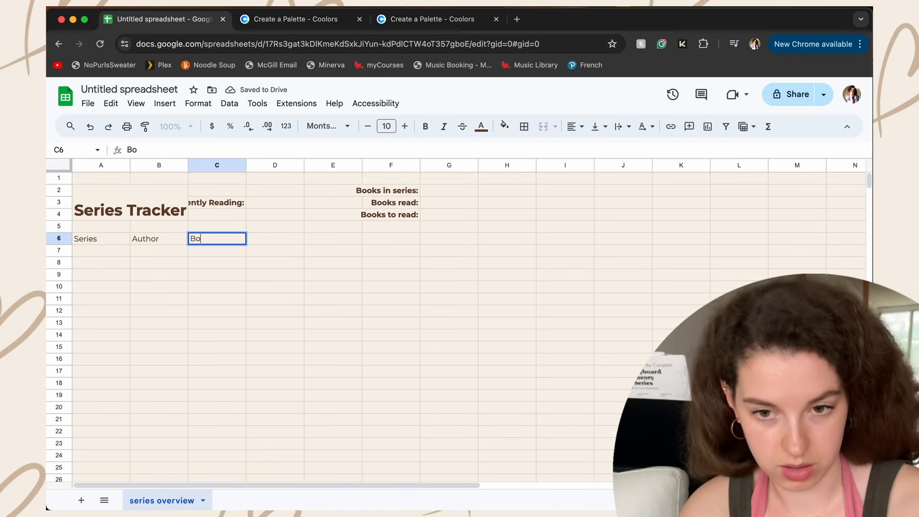
{"action": "type", "text": "oks inSer"}
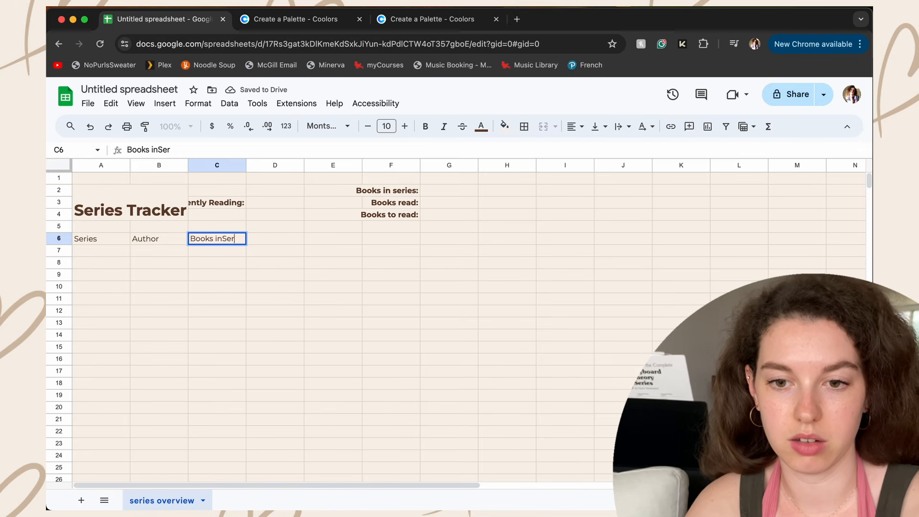
{"action": "type", "text": " Series"}
{"action": "key", "text": "Tab"}
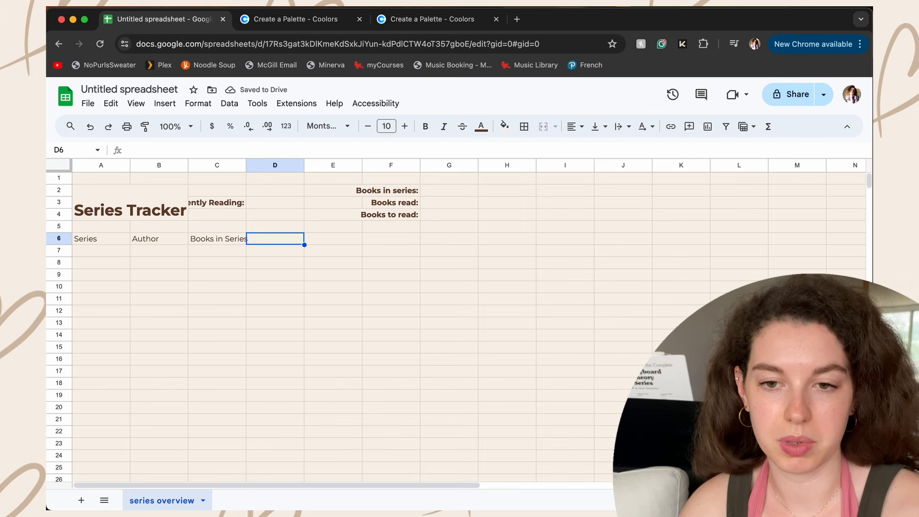
- Leave D6 empty and enter the headings "Status", "Read" and "To Read" in cells E6, F6 and G6
{"action": "key", "text": "Tab"}
{"action": "type", "text": "St"}
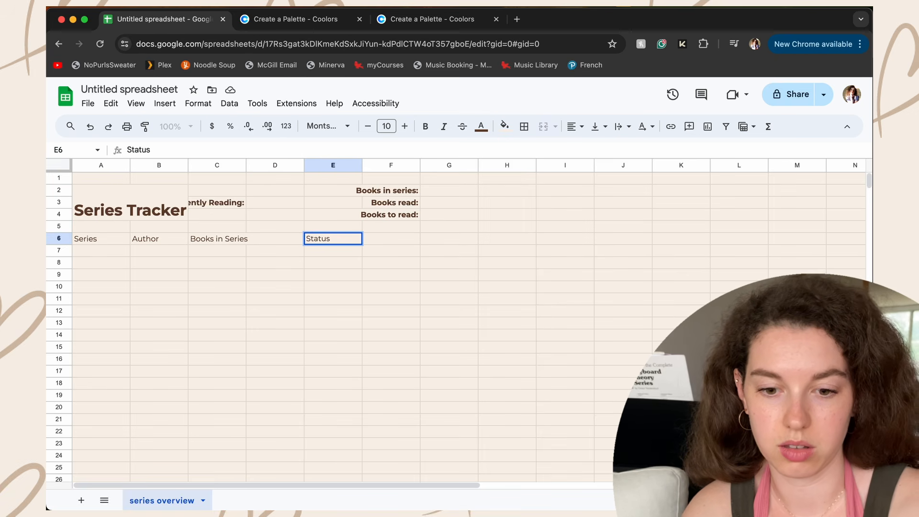
{"action": "key", "text": "Tab"}
{"action": "type", "text": "Rea"}
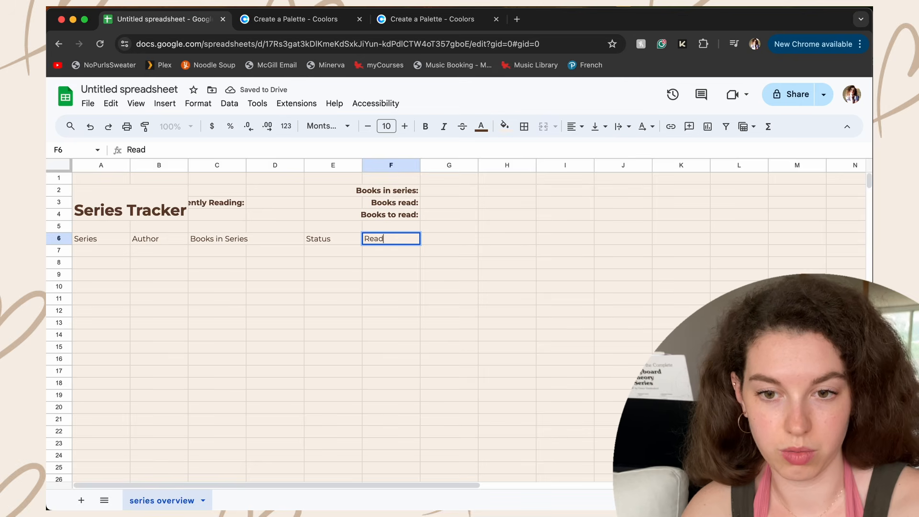
{"action": "type", "text": "d"}
{"action": "key", "text": "Tab"}
{"action": "type", "text": "To Read"}
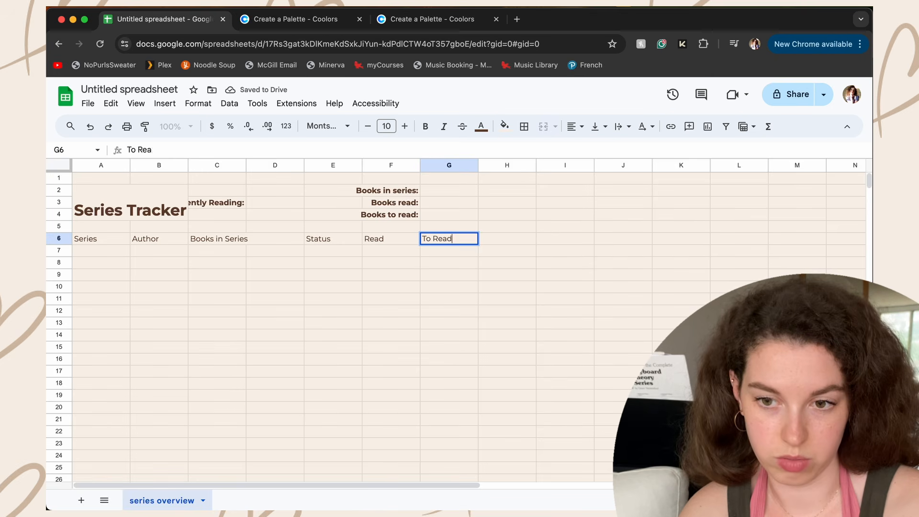
{"action": "key", "text": "Tab"}
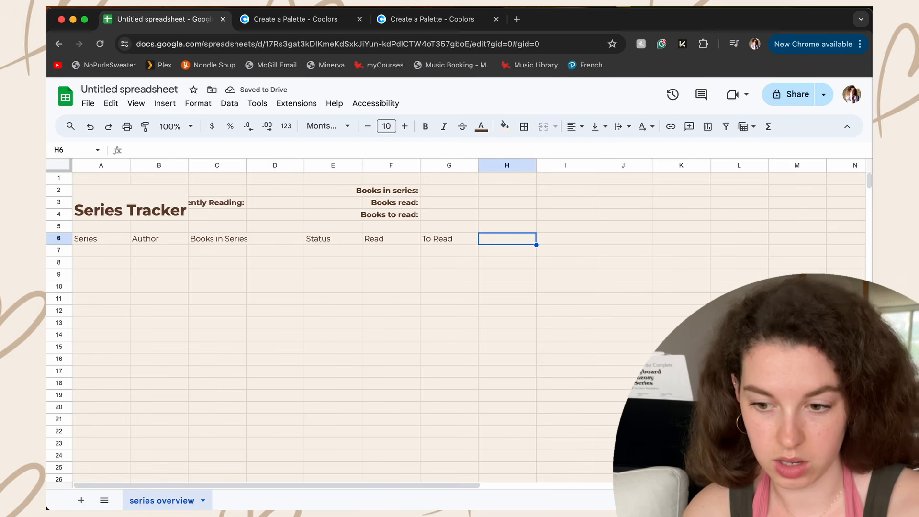
- Merge cells H6:I6 and enter the heading "Progress" in the merged cell
{"action": "left_click_drag", "start_coordinate": [519, 240], "coordinate": [542, 239]}
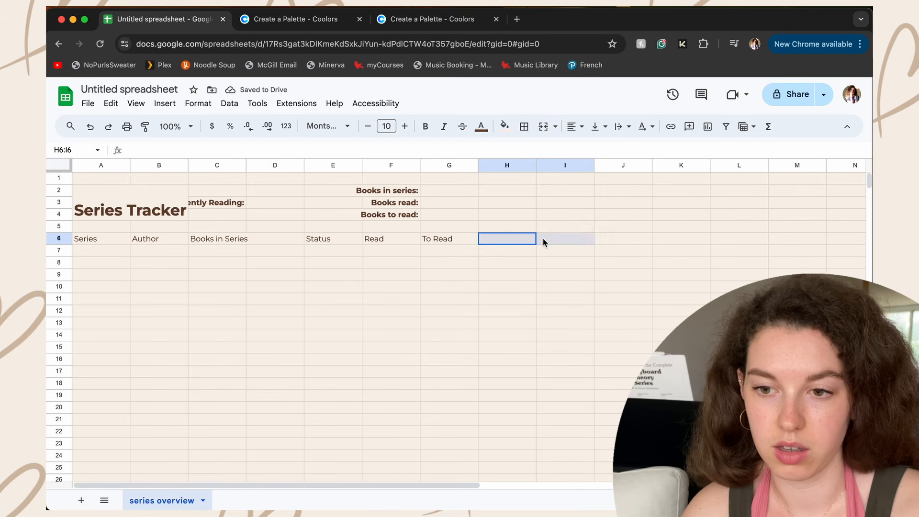
{"action": "left_click", "coordinate": [544, 127]}
{"action": "type", "text": "Pro"}
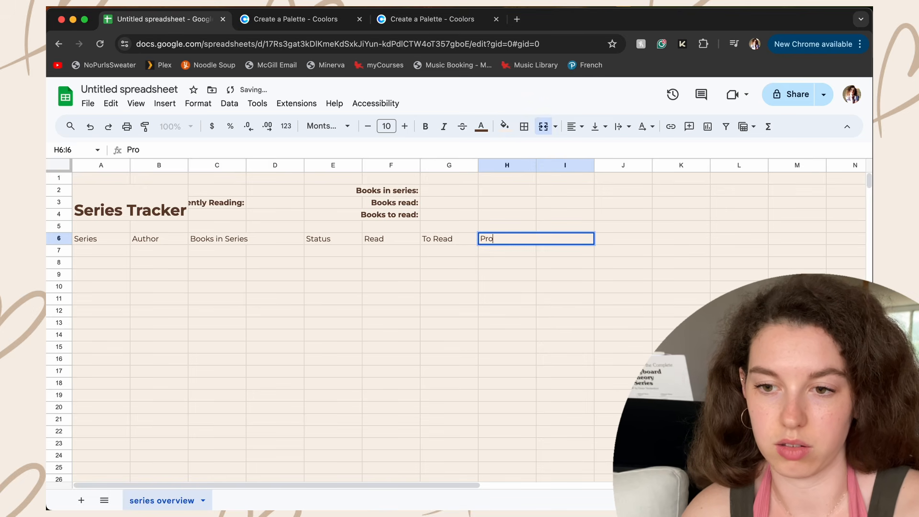
{"action": "type", "text": "gress"}
{"action": "key", "text": "Tab"}
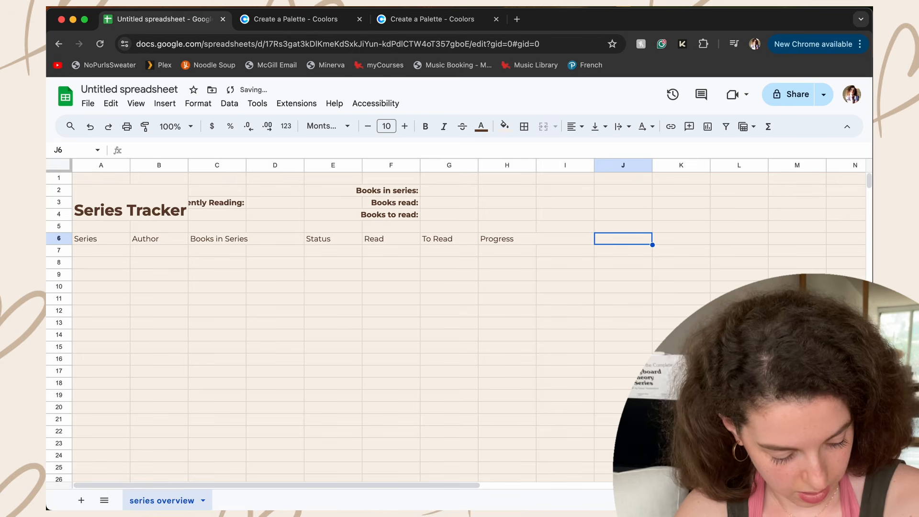
- Enter the headings "Date Started", "Date Finished" and "Up to Date" in cells J6, K6 and L6
{"action": "type", "text": "Date Sta"}
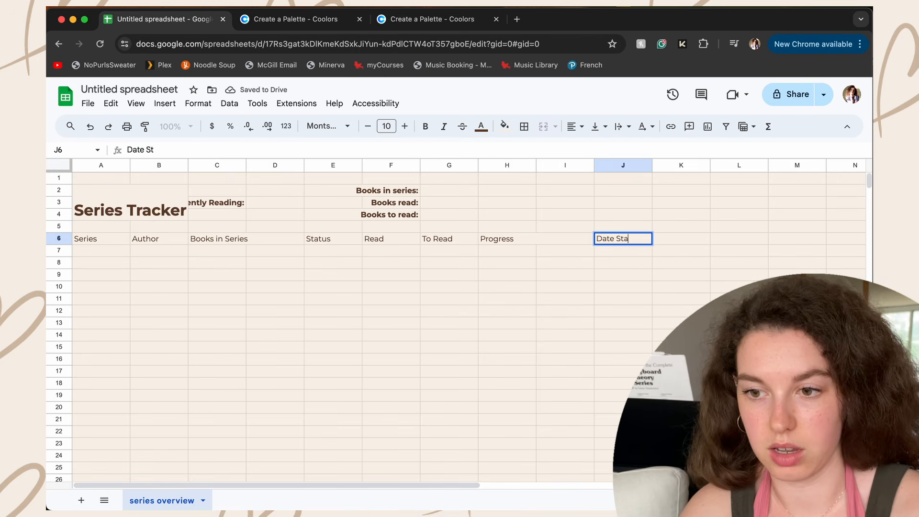
{"action": "type", "text": "rted"}
{"action": "key", "text": "Tab"}
{"action": "type", "text": "Dat"}
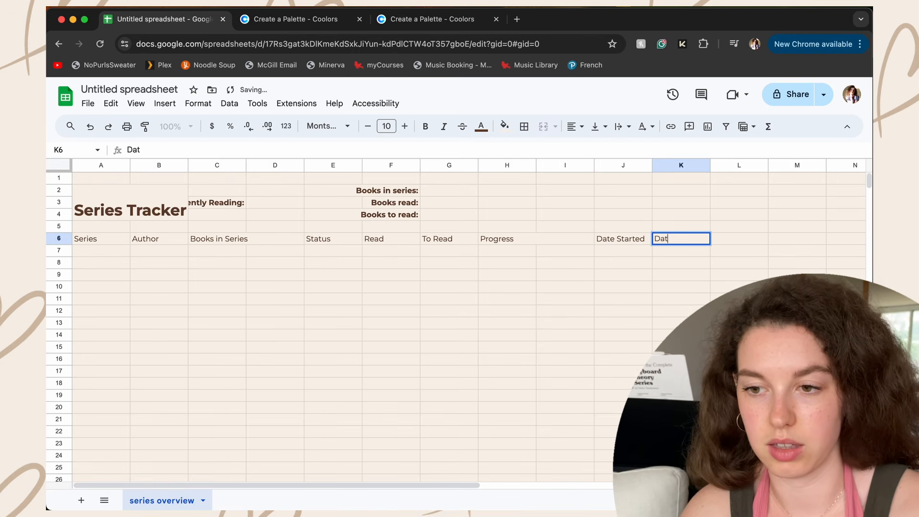
{"action": "type", "text": "e Finished"}
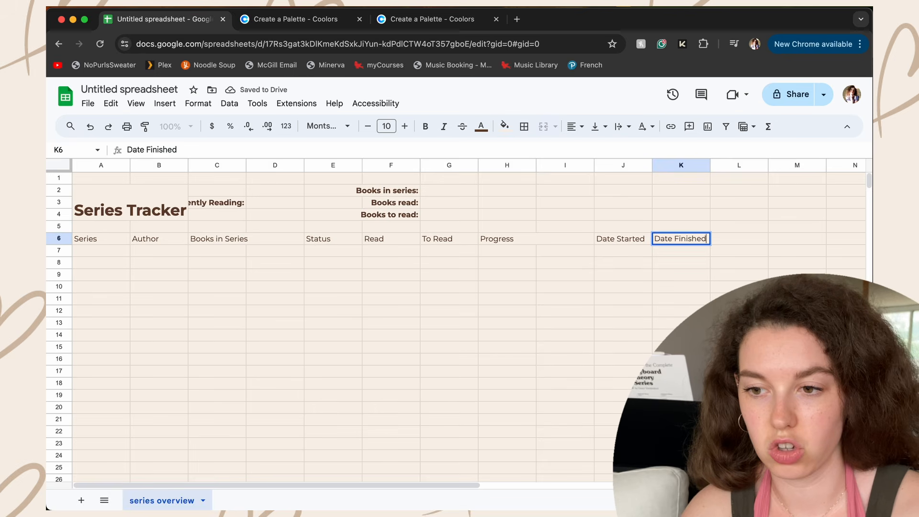
{"action": "key", "text": "Tab"}
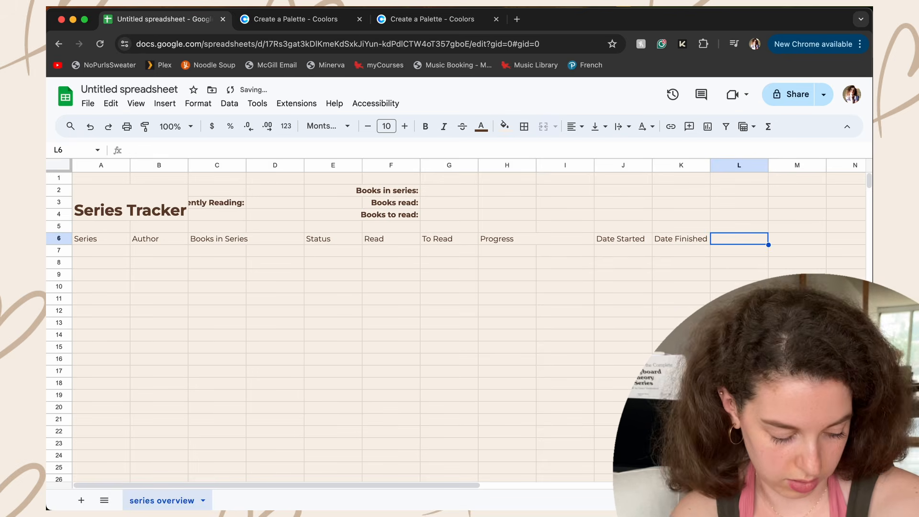
{"action": "type", "text": "Up to Date"}
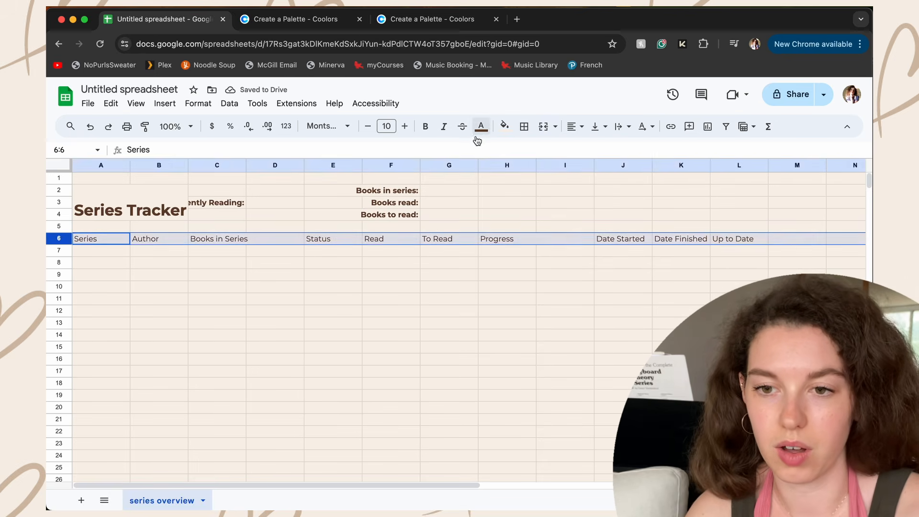
- Set the whole heading row 6 to font size 12 and make it bold
{"action": "left_click", "coordinate": [404, 126]}
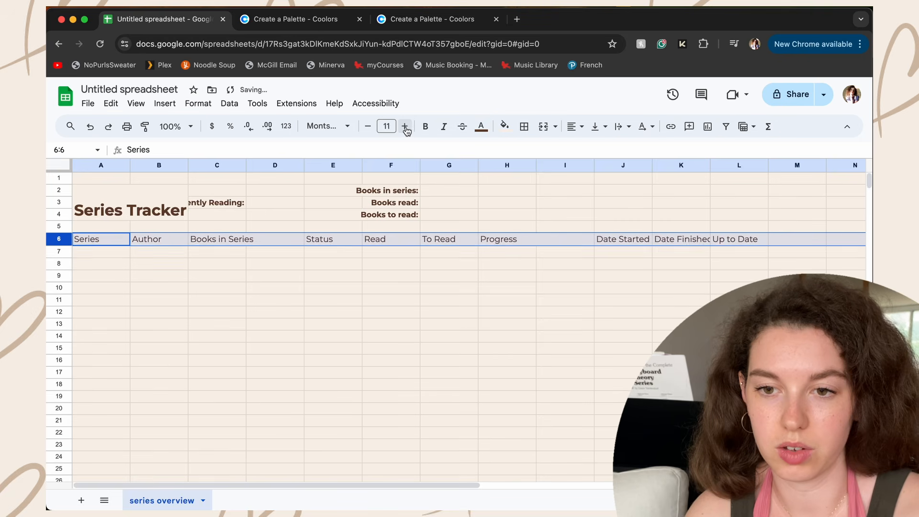
{"action": "left_click", "coordinate": [405, 126]}
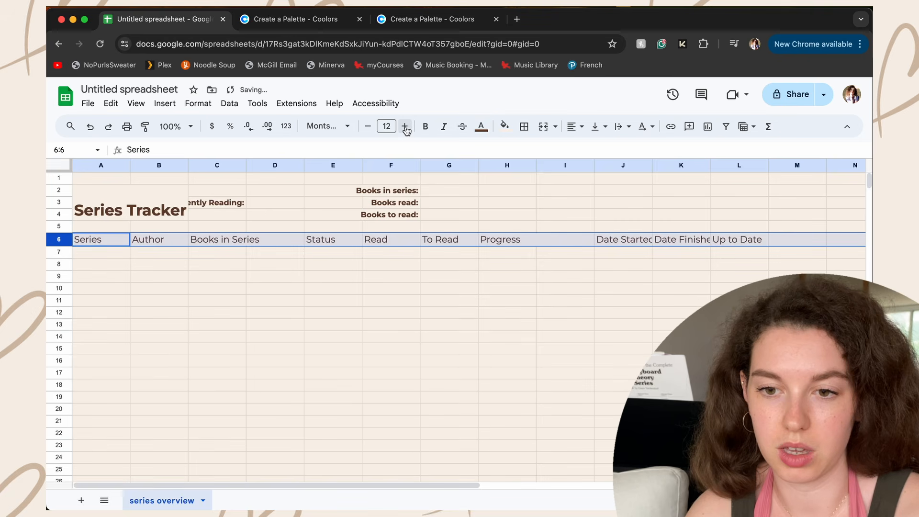
{"action": "left_click", "coordinate": [482, 130]}
{"action": "left_click", "coordinate": [483, 130]}
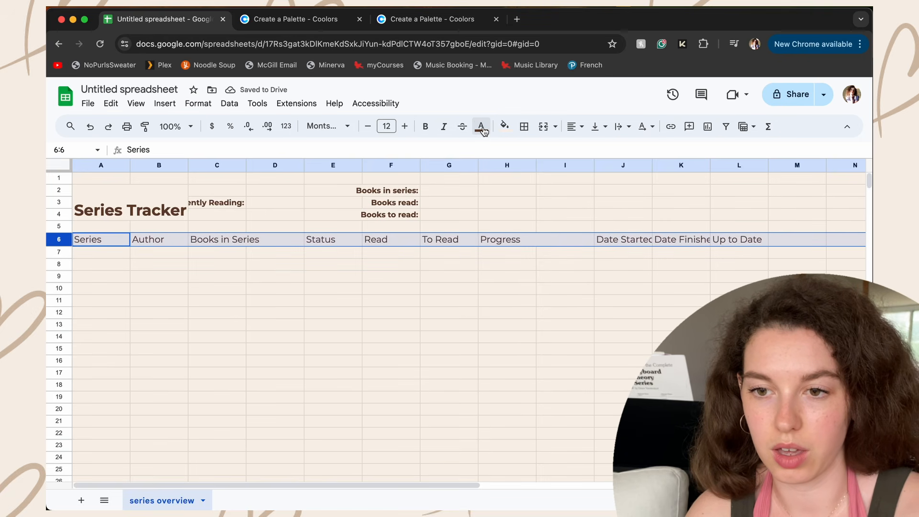
{"action": "left_click", "coordinate": [425, 126]}
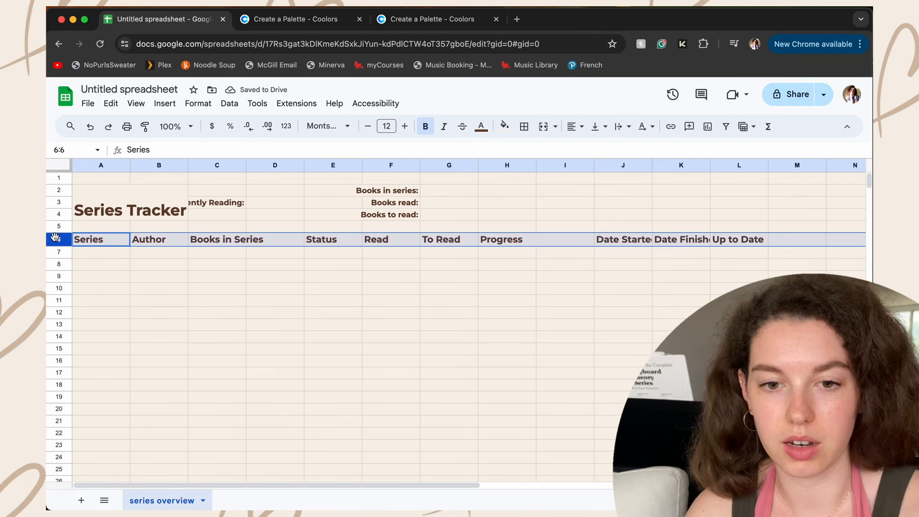
- Centre the headings in row 6 horizontally
{"action": "left_click", "coordinate": [570, 127]}
{"action": "left_click", "coordinate": [593, 151]}
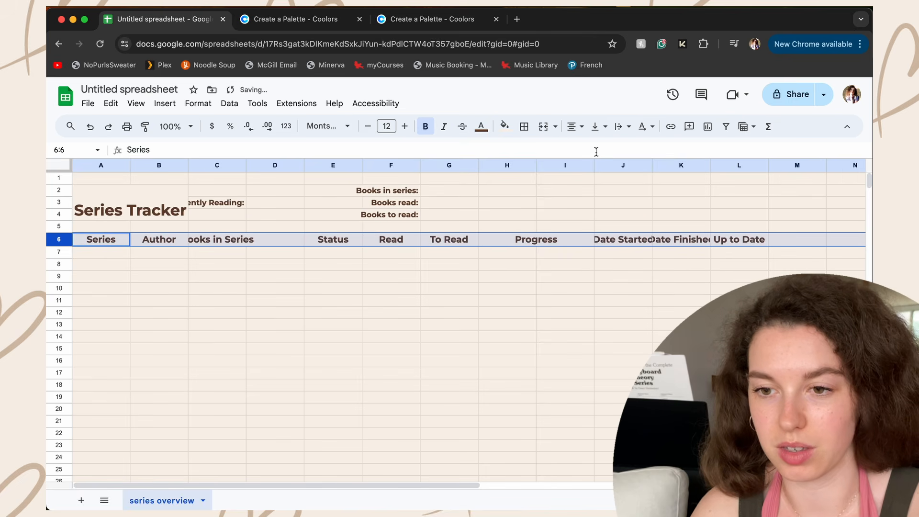
{"action": "left_click", "coordinate": [225, 294]}
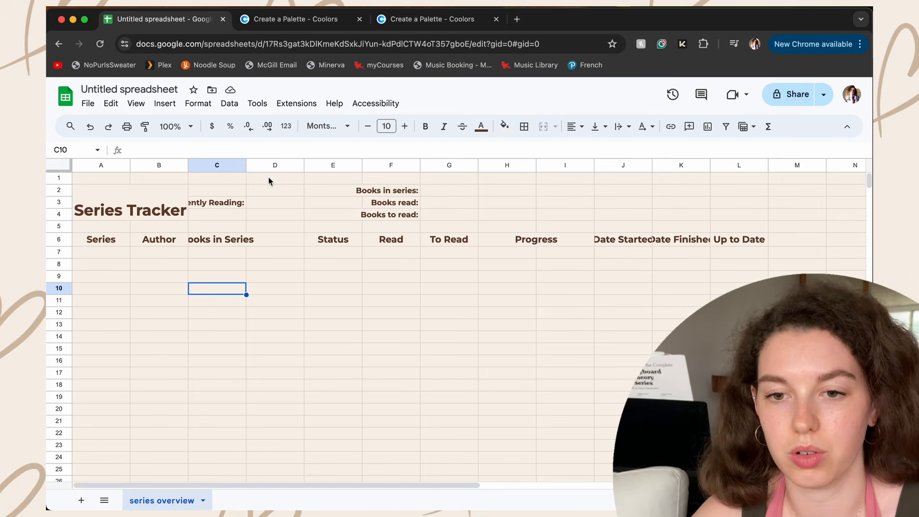
- Widen column C to fit its "Currently Reading:" label and heading, and narrow the empty column D to a thin strip
{"action": "left_click_drag", "start_coordinate": [245, 165], "coordinate": [268, 164]}
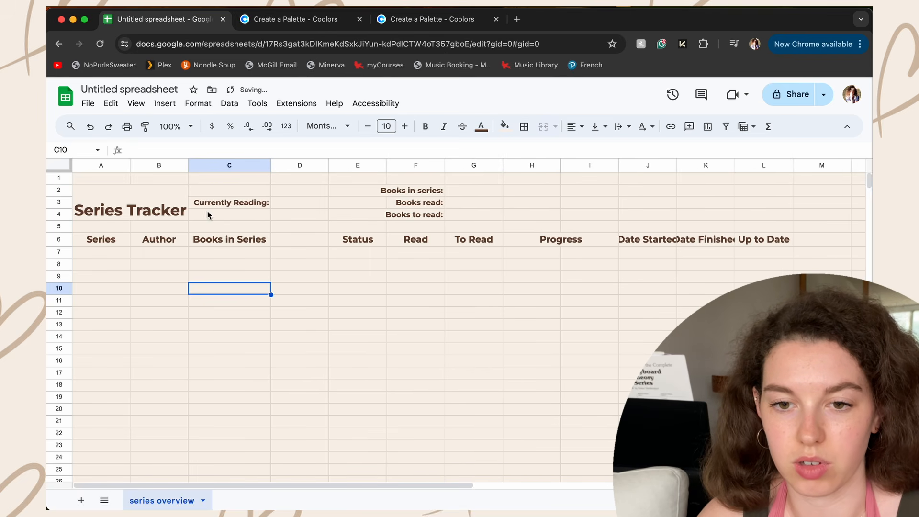
{"action": "left_click", "coordinate": [299, 203]}
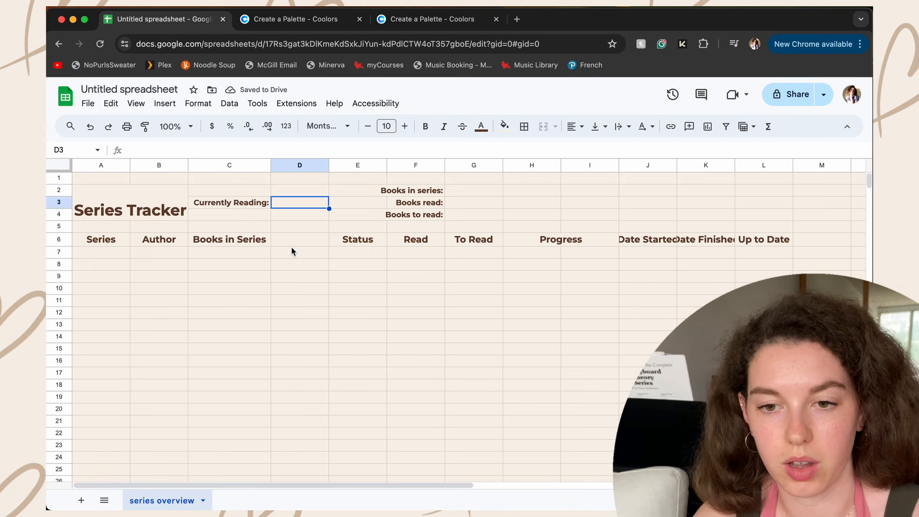
{"action": "left_click", "coordinate": [296, 239]}
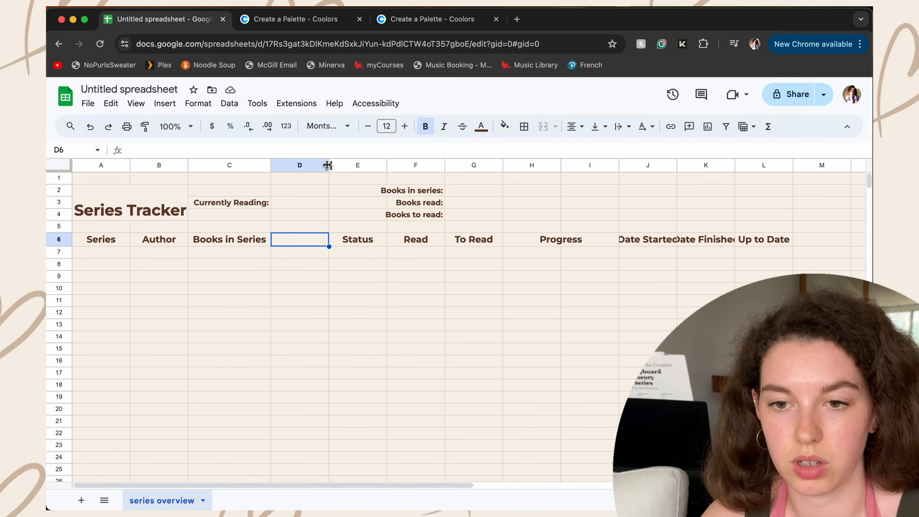
{"action": "left_click_drag", "start_coordinate": [329, 165], "coordinate": [284, 165]}
- Merge cells C6:D6 so the "Books in Series" heading spans both columns
{"action": "left_click", "coordinate": [249, 251]}
{"action": "left_click_drag", "start_coordinate": [248, 239], "coordinate": [277, 240]}
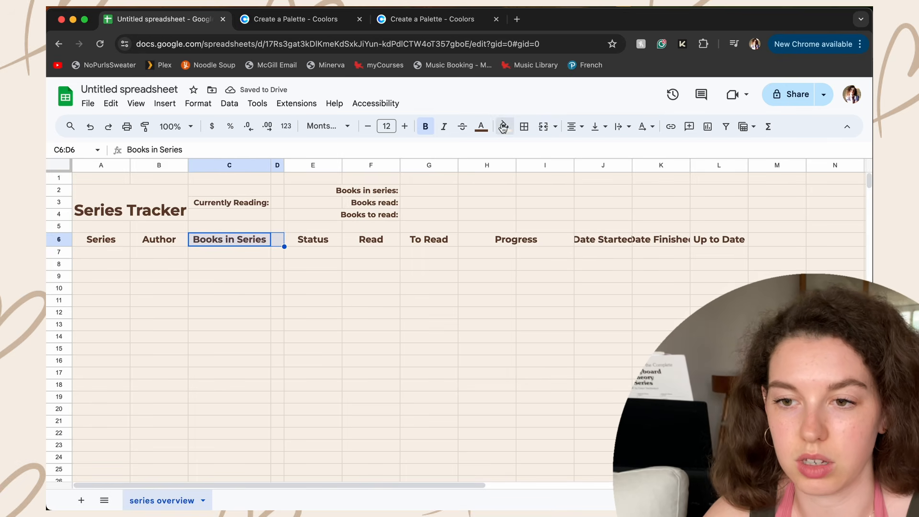
{"action": "left_click", "coordinate": [543, 127]}
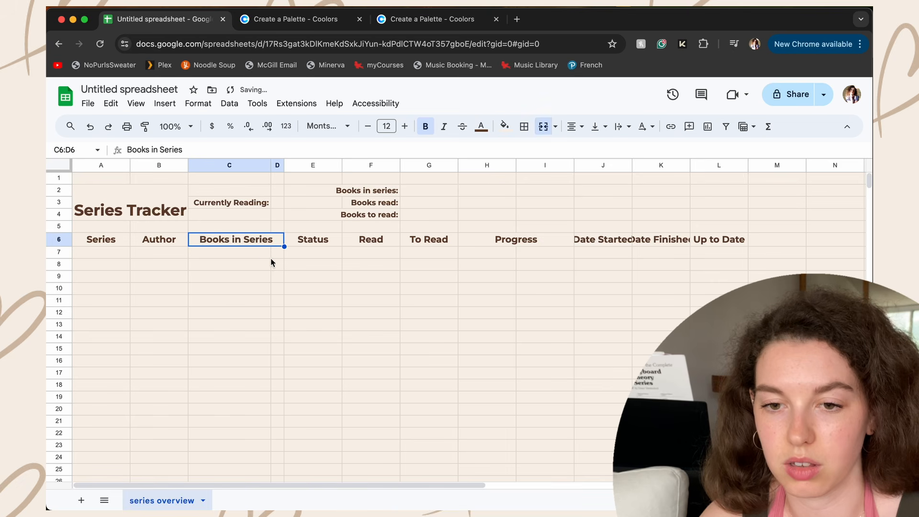
{"action": "left_click", "coordinate": [251, 256]}
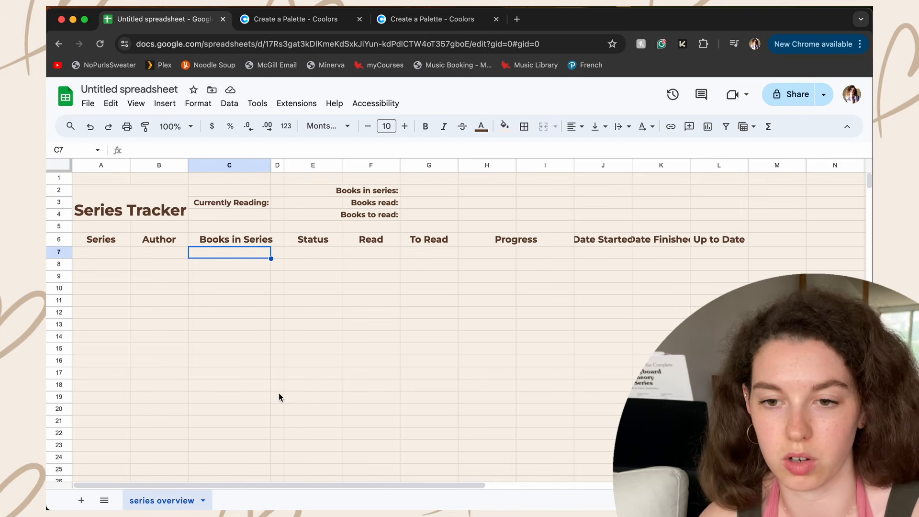
- Narrow column H to a thin strip and widen columns I, J and K to suit the progress and date headings
{"action": "left_click_drag", "start_coordinate": [516, 165], "coordinate": [551, 166]}
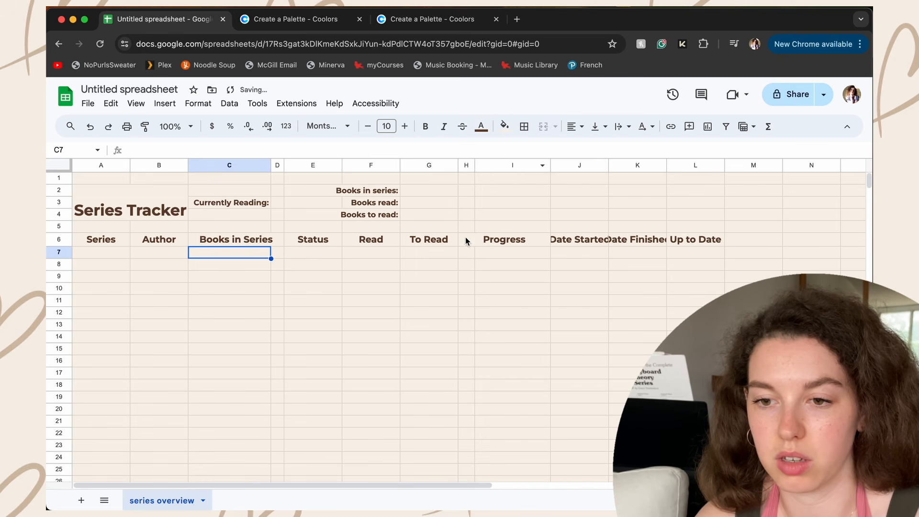
{"action": "left_click", "coordinate": [465, 254]}
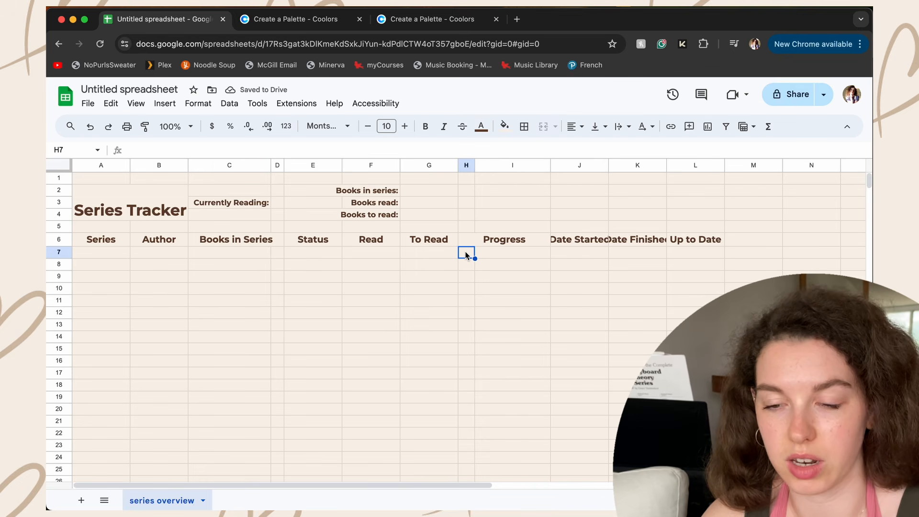
{"action": "key", "text": "Right"}
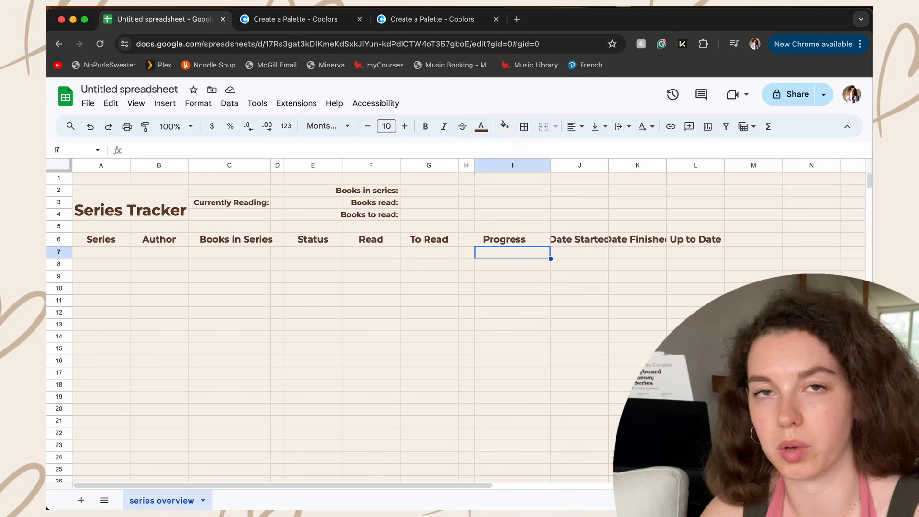
{"action": "left_click_drag", "start_coordinate": [609, 165], "coordinate": [619, 165]}
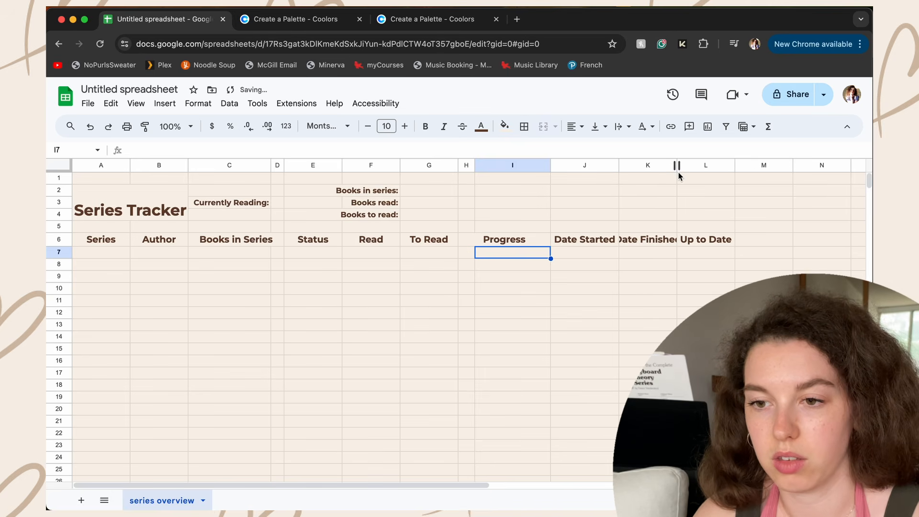
{"action": "left_click_drag", "start_coordinate": [677, 165], "coordinate": [695, 166]}
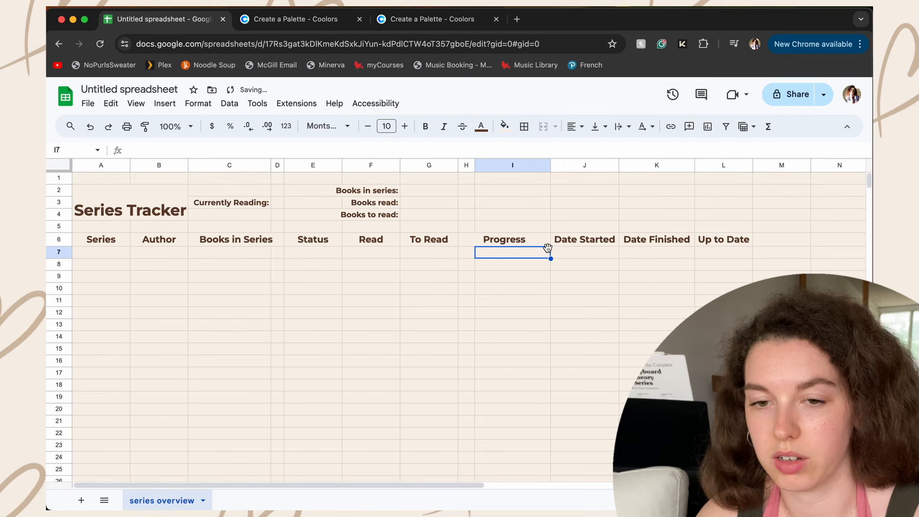
- Add a thick dark brown border along the top of row 7, beneath the table headings
{"action": "left_click", "coordinate": [58, 239]}
{"action": "left_click", "coordinate": [55, 252]}
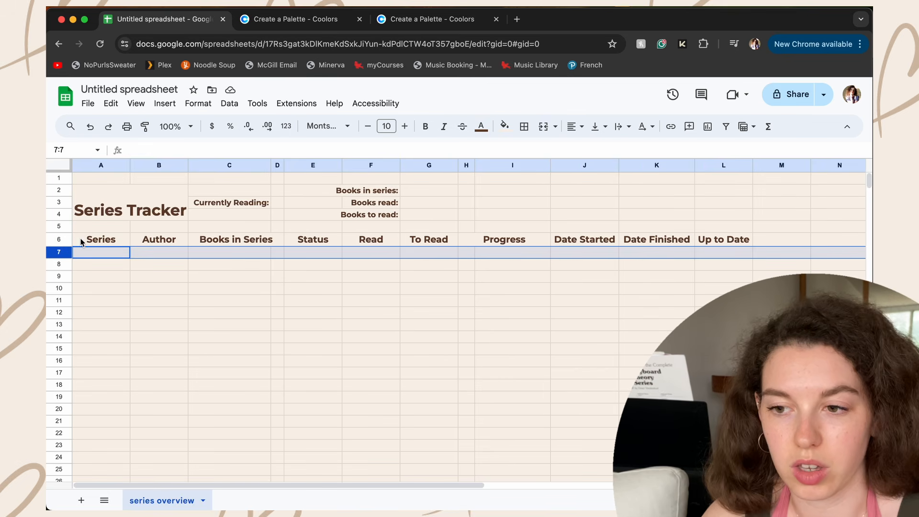
{"action": "left_click", "coordinate": [59, 263]}
{"action": "left_click", "coordinate": [60, 254]}
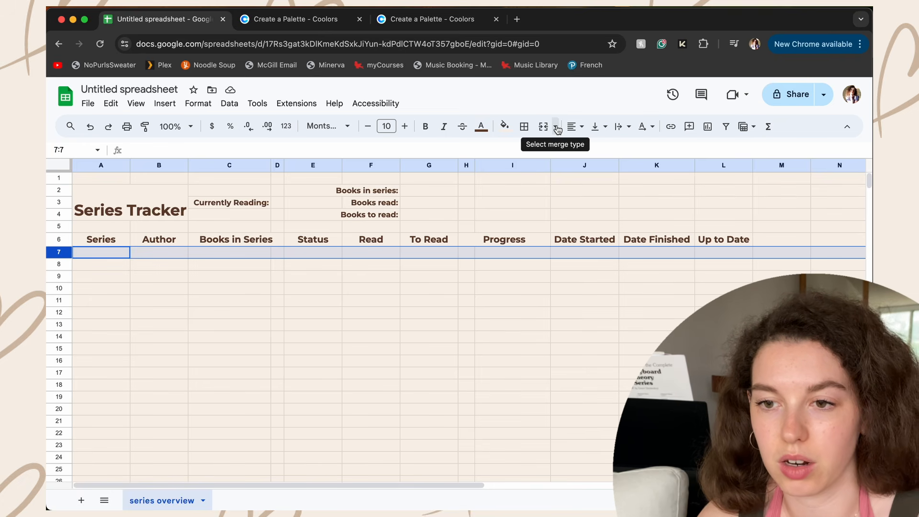
{"action": "left_click", "coordinate": [524, 126]}
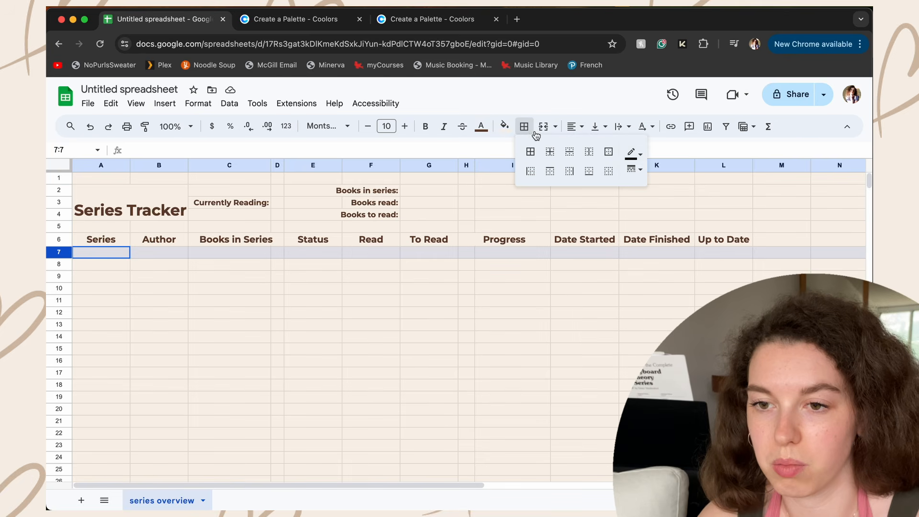
{"action": "left_click", "coordinate": [646, 160]}
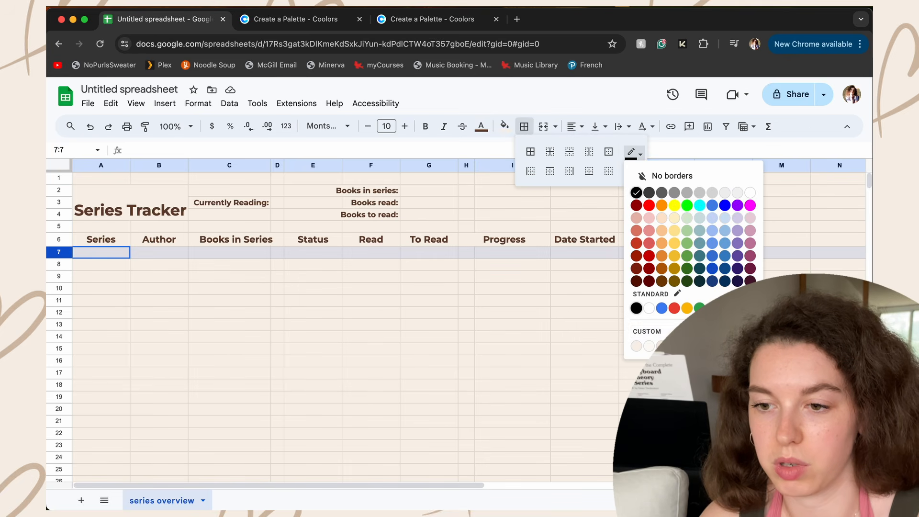
{"action": "left_click", "coordinate": [636, 308]}
{"action": "left_click", "coordinate": [642, 173]}
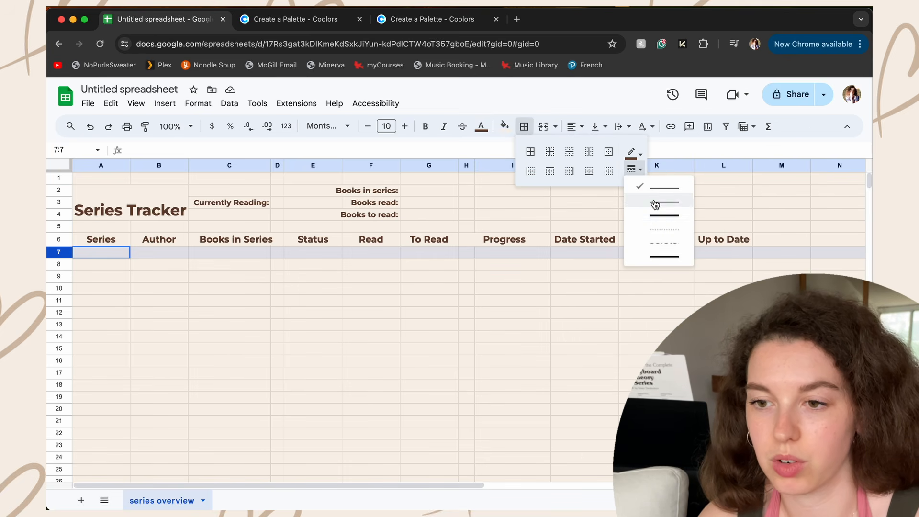
{"action": "left_click", "coordinate": [660, 249]}
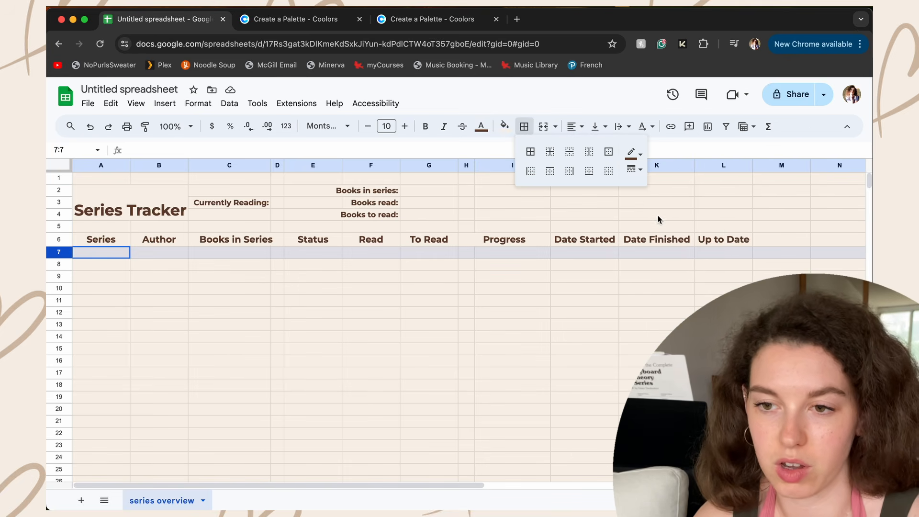
{"action": "left_click", "coordinate": [551, 171]}
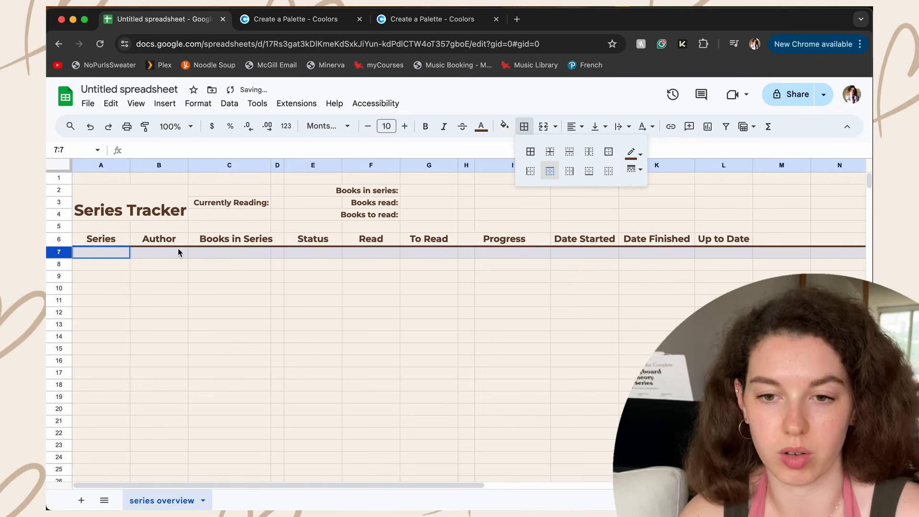
{"action": "left_click", "coordinate": [154, 263]}
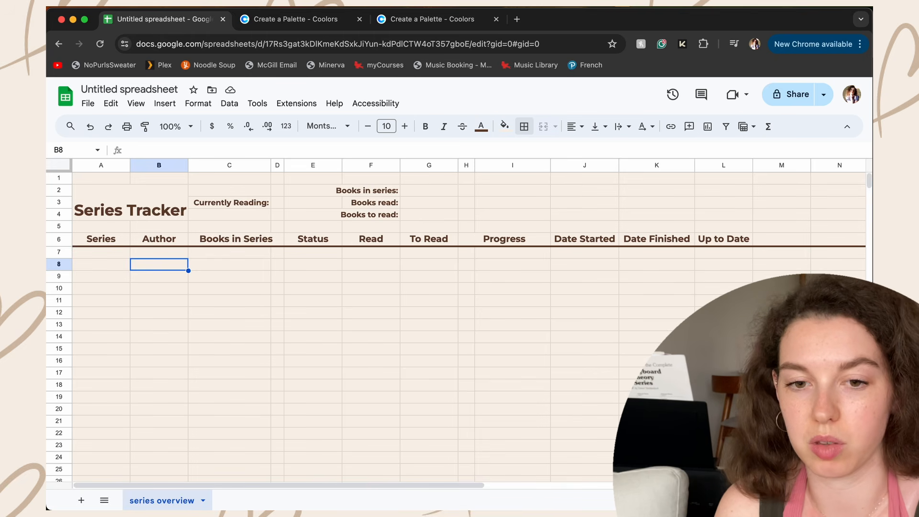
- Widen column A to give series names ample room and widen column B moderately for author names
{"action": "left_click_drag", "start_coordinate": [131, 165], "coordinate": [148, 165]}
{"action": "right_click", "coordinate": [126, 165]}
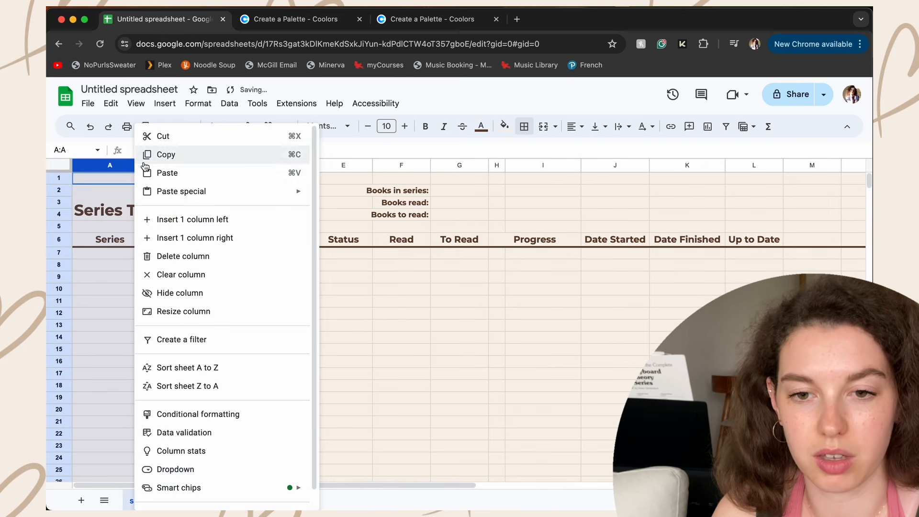
{"action": "left_click", "coordinate": [109, 163]}
{"action": "left_click", "coordinate": [169, 191]}
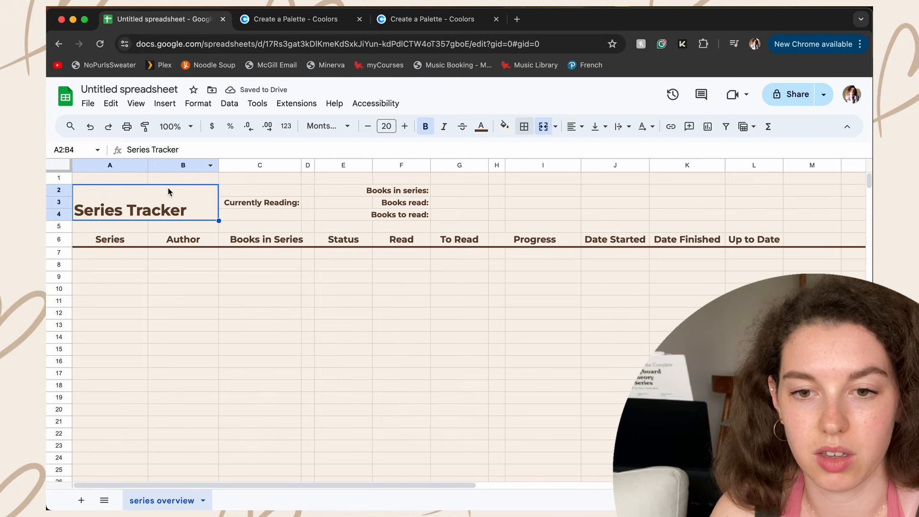
{"action": "left_click_drag", "start_coordinate": [149, 166], "coordinate": [196, 165]}
{"action": "key", "text": "Right"}
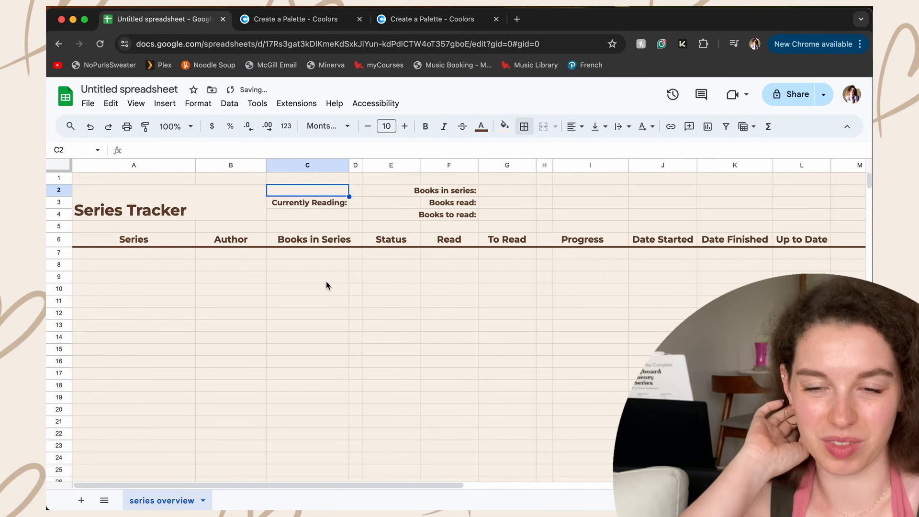
{"action": "left_click_drag", "start_coordinate": [267, 165], "coordinate": [275, 165]}
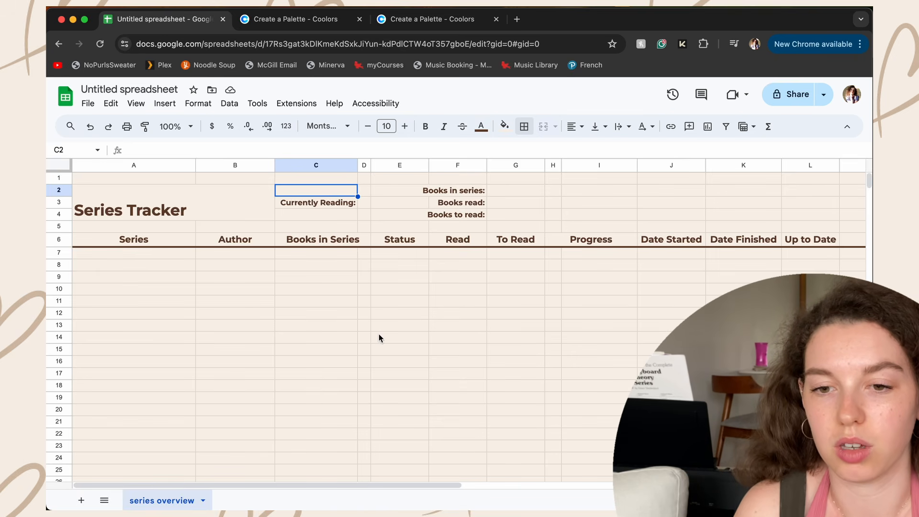
- Freeze the sheet up to row 7, and shrink row 7 to a thin strip beneath the headings
{"action": "left_click", "coordinate": [165, 253]}
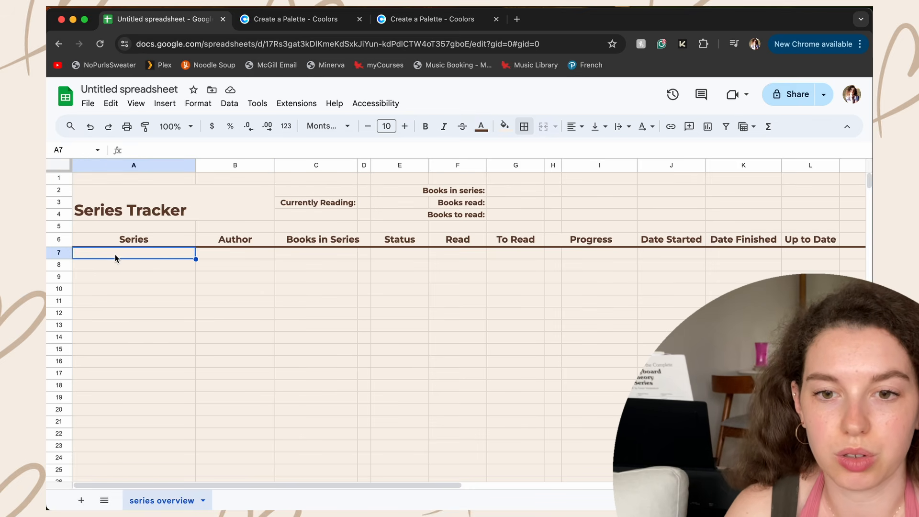
{"action": "left_click", "coordinate": [123, 266]}
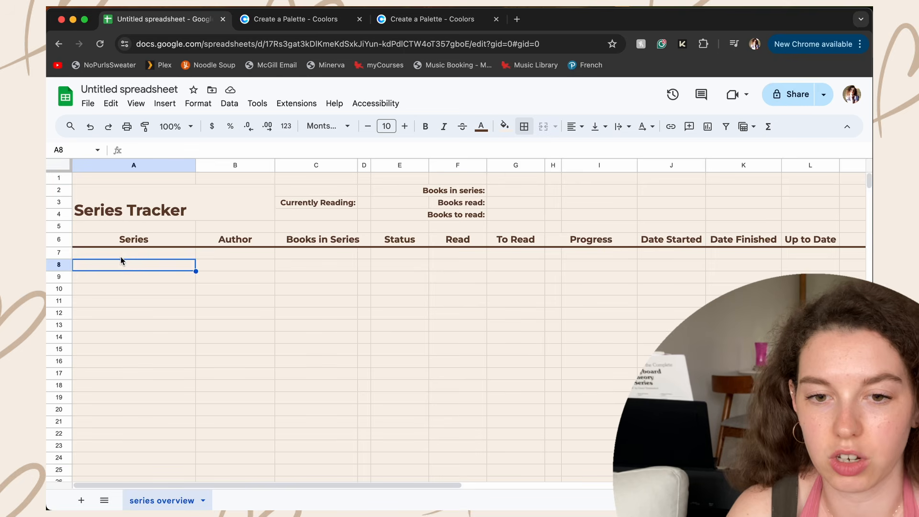
{"action": "left_click", "coordinate": [121, 254]}
{"action": "left_click", "coordinate": [122, 261]}
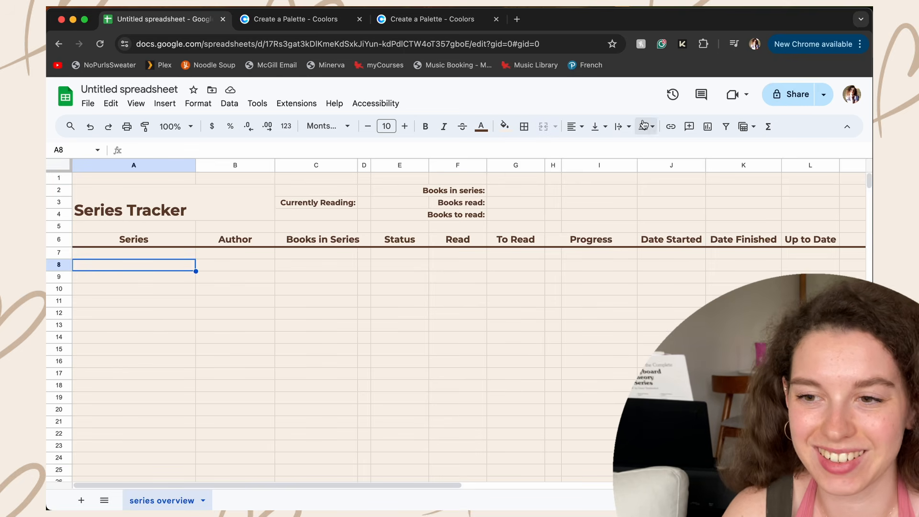
{"action": "left_click", "coordinate": [83, 252]}
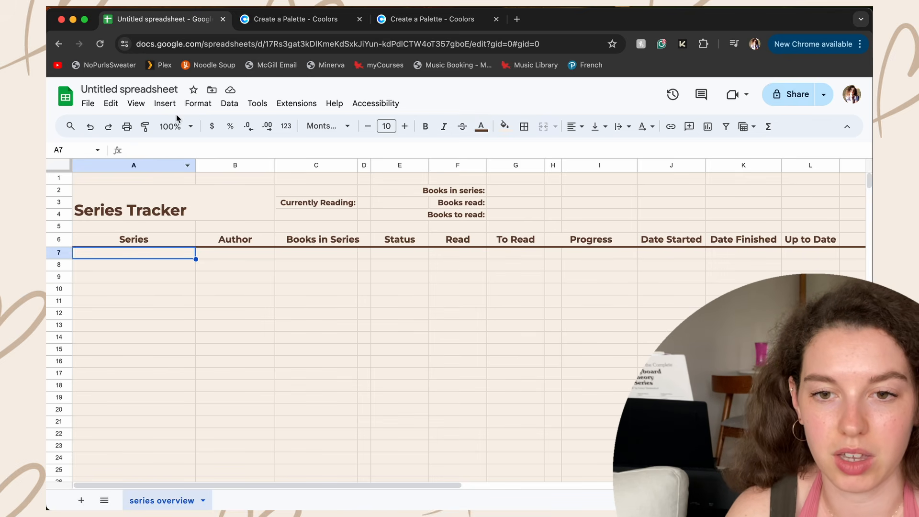
{"action": "left_click", "coordinate": [144, 109]}
{"action": "mouse_move", "coordinate": [164, 139]}
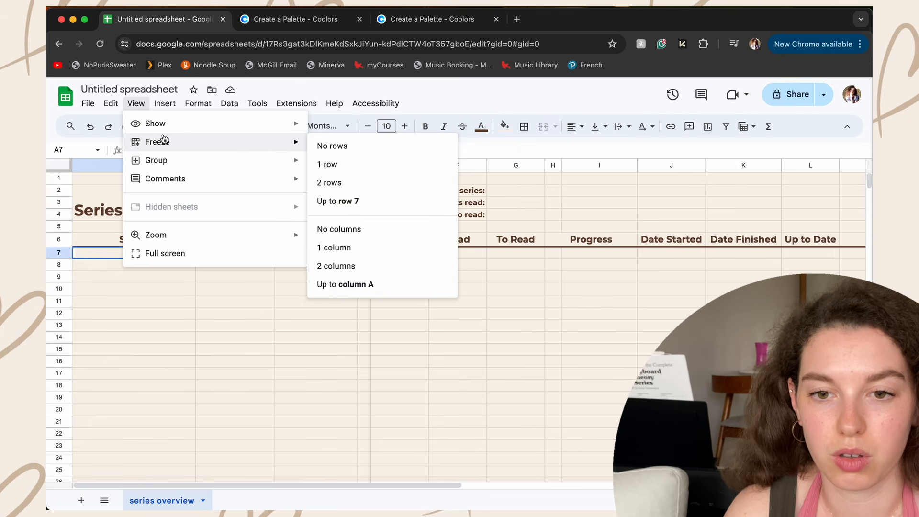
{"action": "left_click", "coordinate": [361, 205]}
{"action": "left_click", "coordinate": [134, 327]}
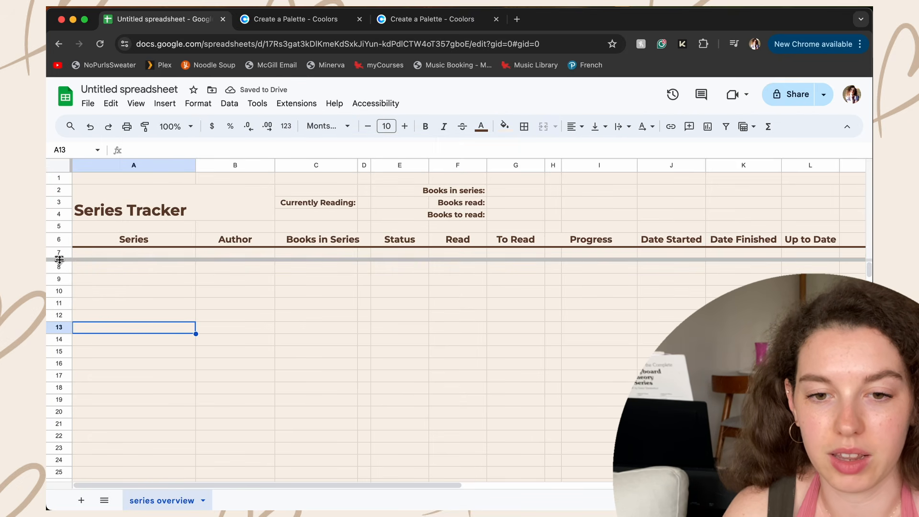
{"action": "left_click_drag", "start_coordinate": [59, 259], "coordinate": [59, 248]}
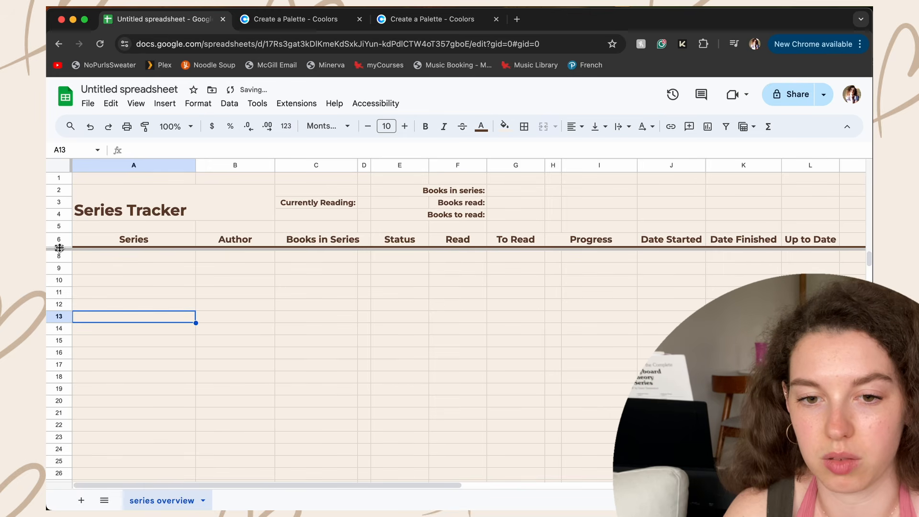
- Add alternating colors to the Series column over the range A8:A, with no header style
{"action": "left_click", "coordinate": [106, 258]}
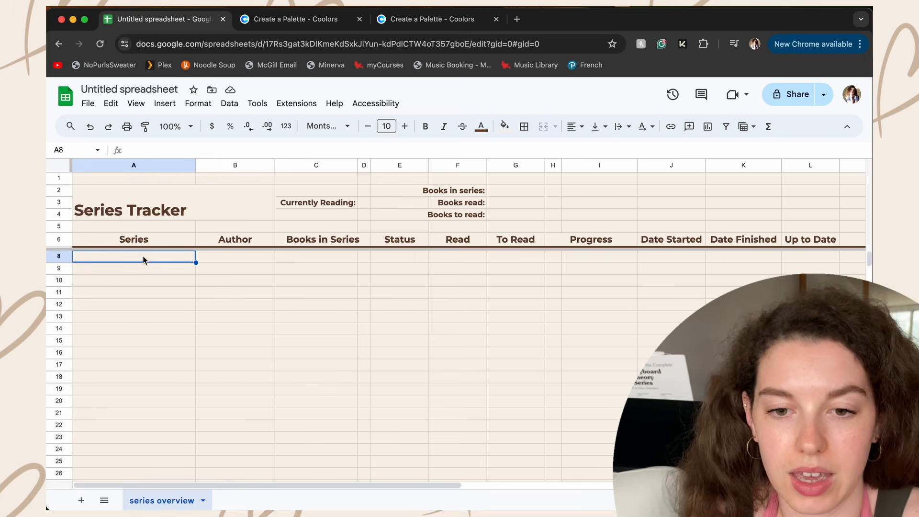
{"action": "left_click", "coordinate": [504, 127]}
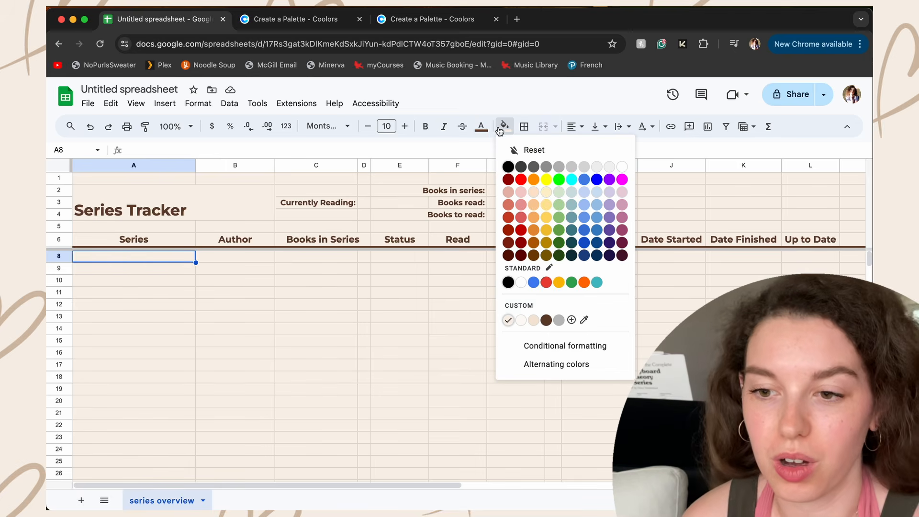
{"action": "left_click", "coordinate": [554, 365]}
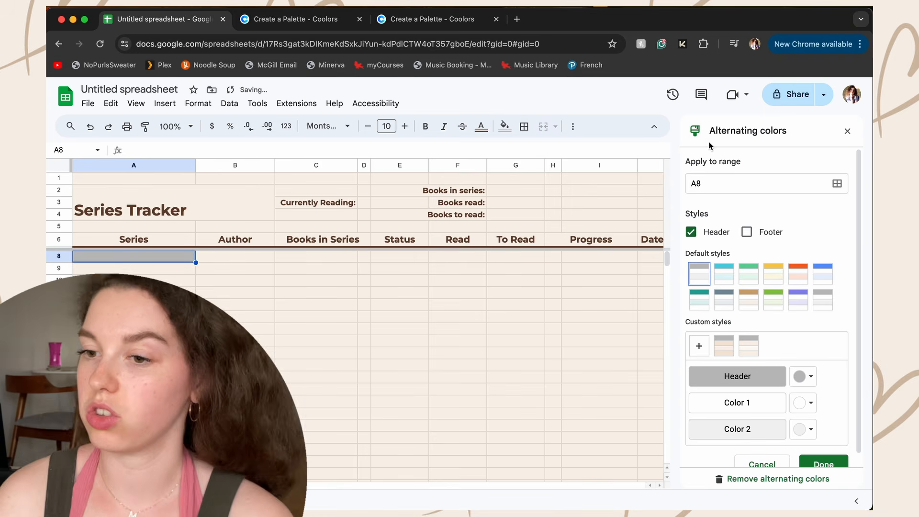
{"action": "left_click", "coordinate": [715, 183]}
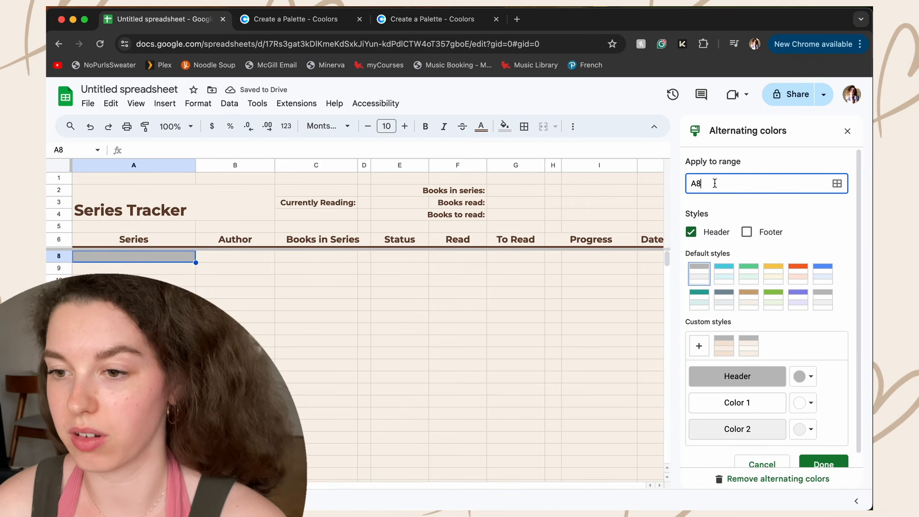
{"action": "type", "text": ":A"}
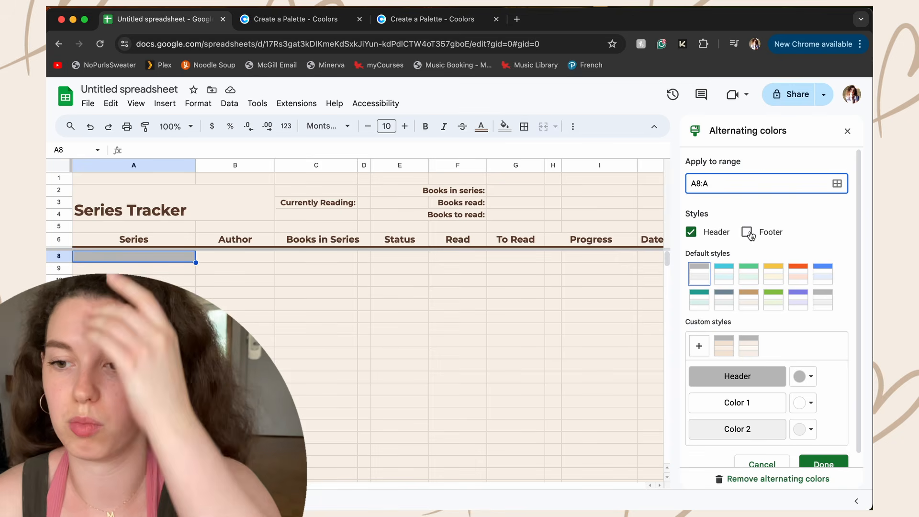
{"action": "left_click", "coordinate": [692, 232]}
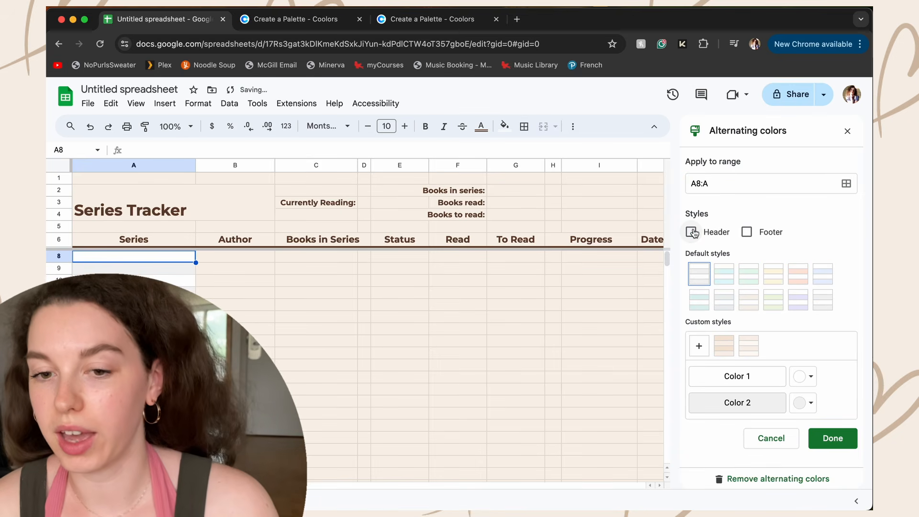
- Set the Series column's alternating Color 1 to the custom beige and Color 2 to the custom pale cream, and apply them
{"action": "left_click", "coordinate": [807, 378]}
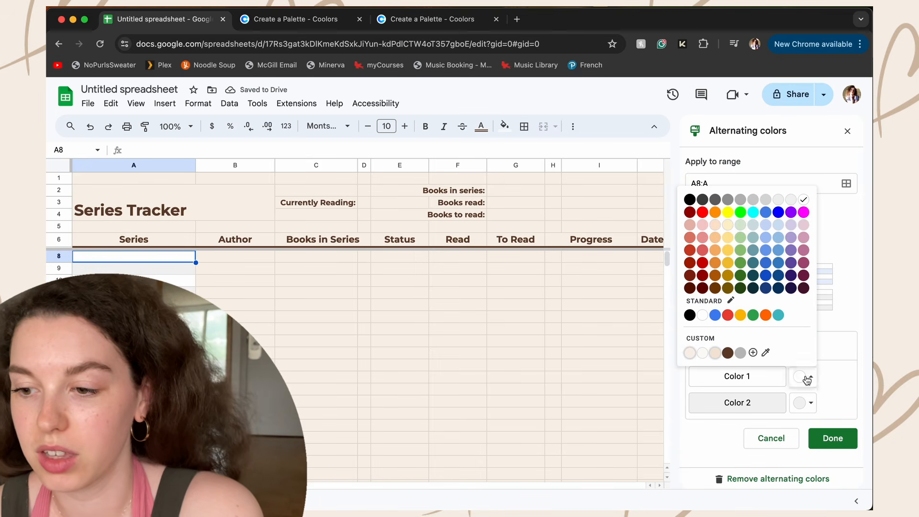
{"action": "left_click", "coordinate": [715, 353]}
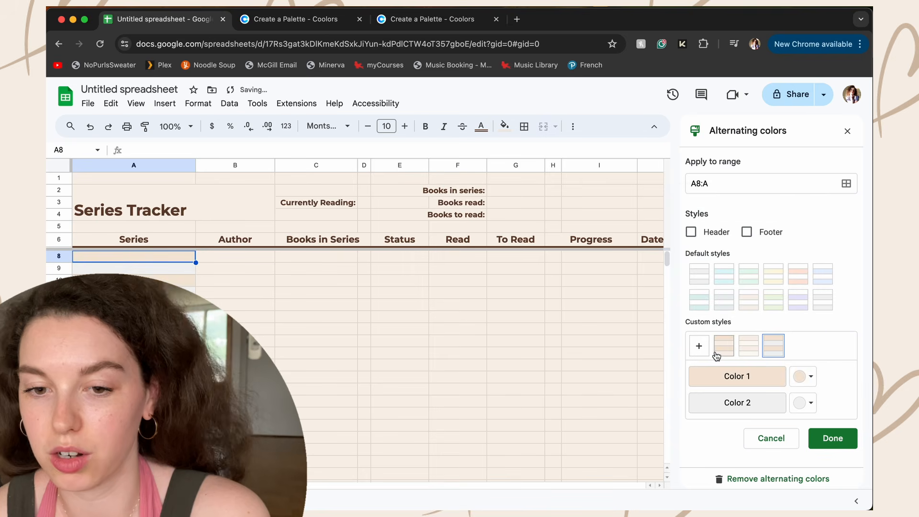
{"action": "left_click", "coordinate": [807, 402]}
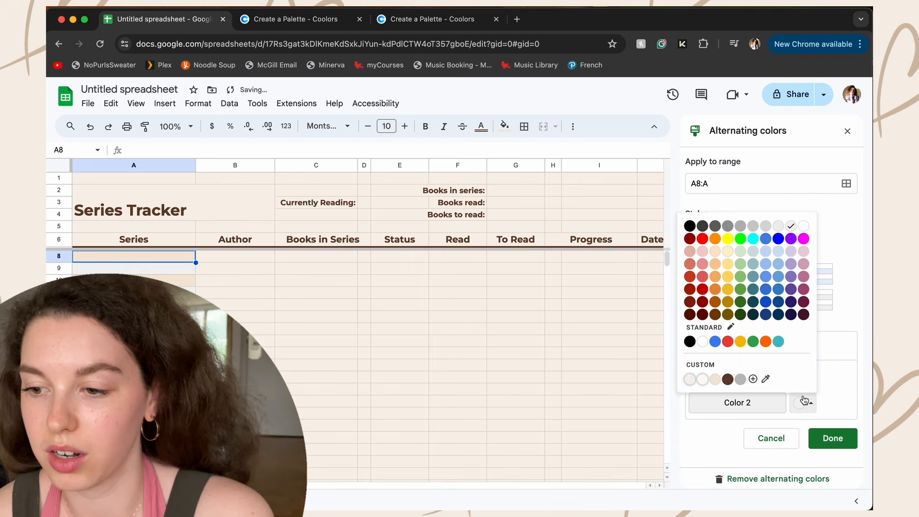
{"action": "left_click", "coordinate": [690, 379]}
{"action": "left_click", "coordinate": [846, 436]}
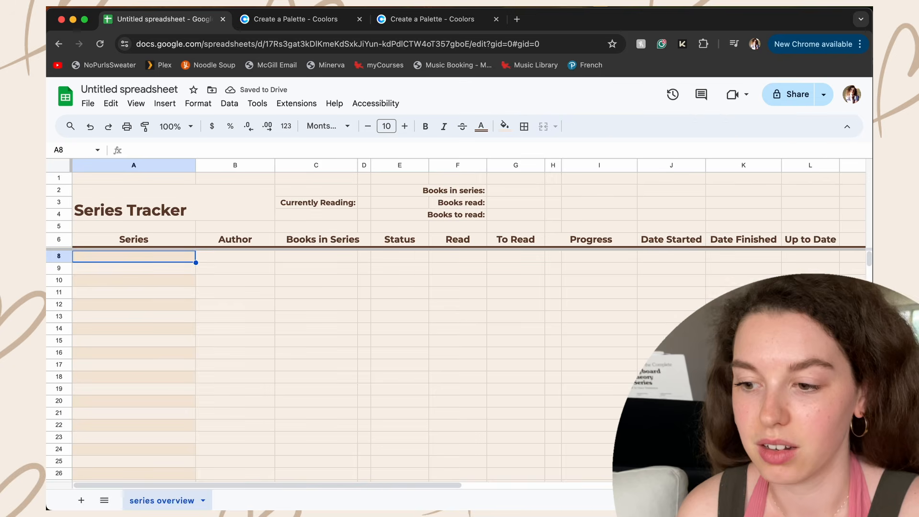
- Add alternating colors over the range B8:Z1000, with no header style
{"action": "left_click", "coordinate": [244, 260]}
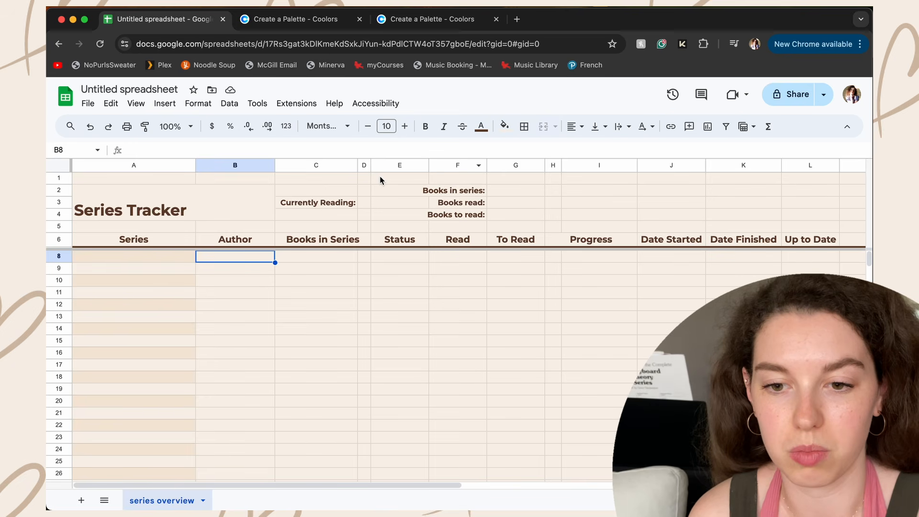
{"action": "left_click", "coordinate": [504, 126]}
{"action": "left_click", "coordinate": [532, 364]}
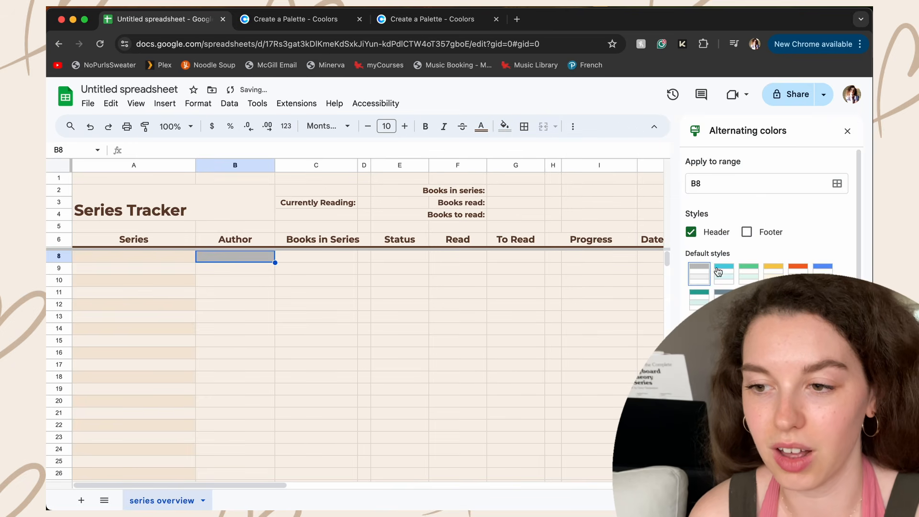
{"action": "left_click", "coordinate": [734, 183]}
{"action": "type", "text": ":"}
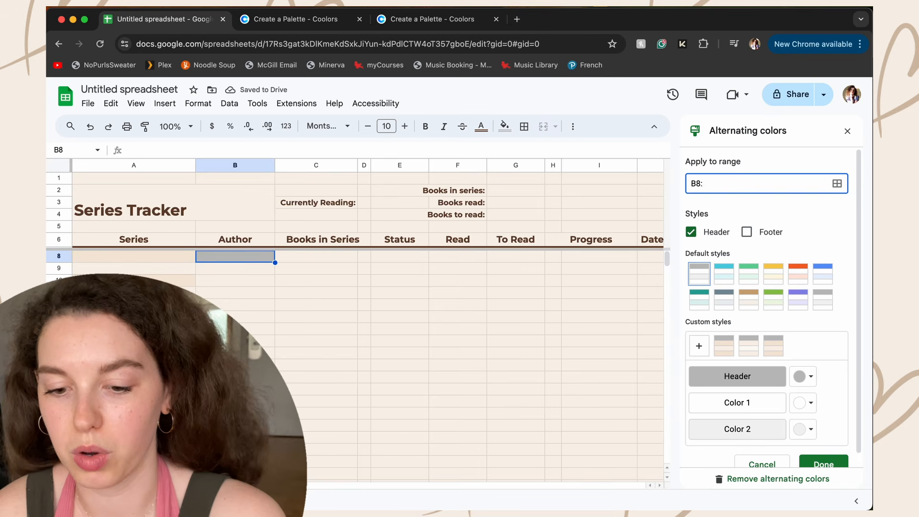
{"action": "type", "text": "Z1000"}
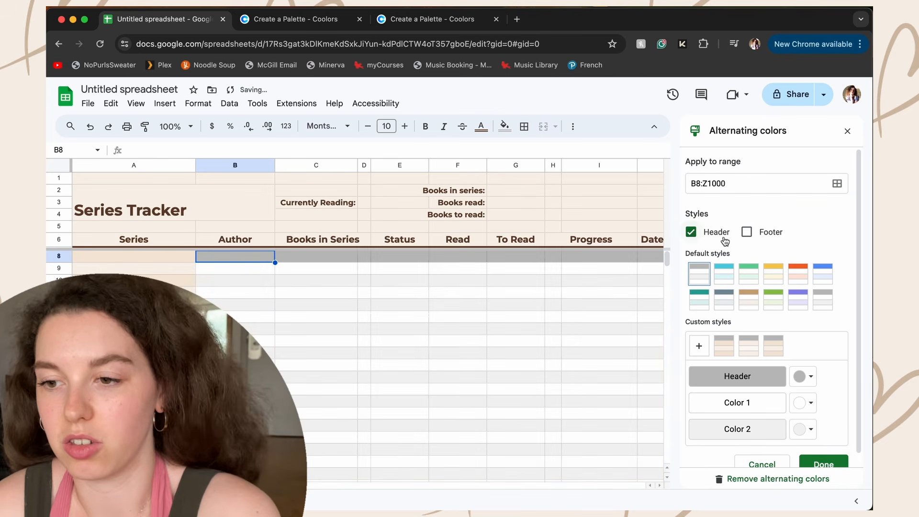
{"action": "left_click", "coordinate": [691, 232]}
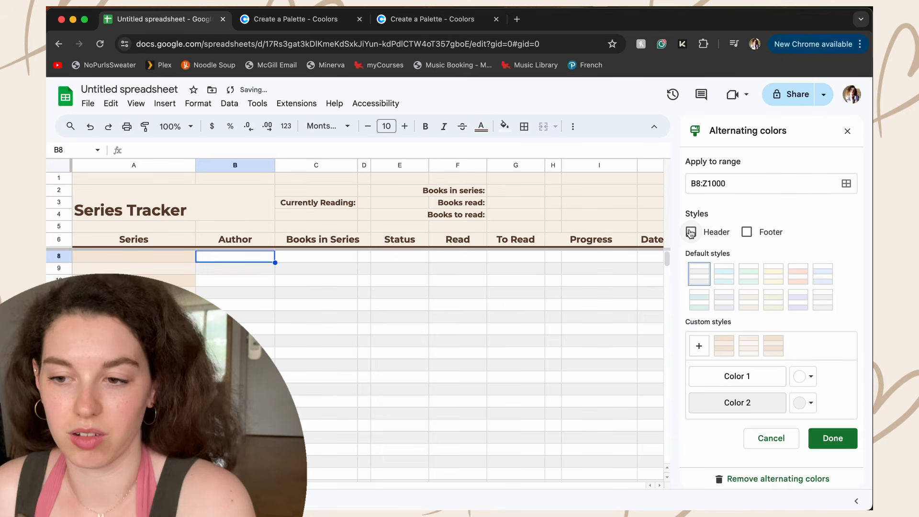
- Set the B8:Z1000 alternating Color 1 to the custom light beige and Color 2 to the custom off-white, and apply them
{"action": "left_click", "coordinate": [803, 376]}
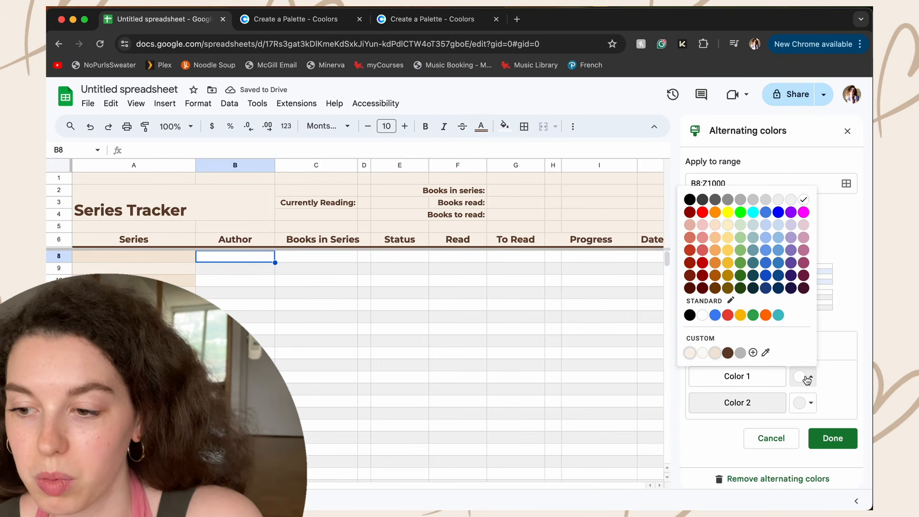
{"action": "left_click", "coordinate": [690, 352]}
{"action": "left_click", "coordinate": [809, 403]}
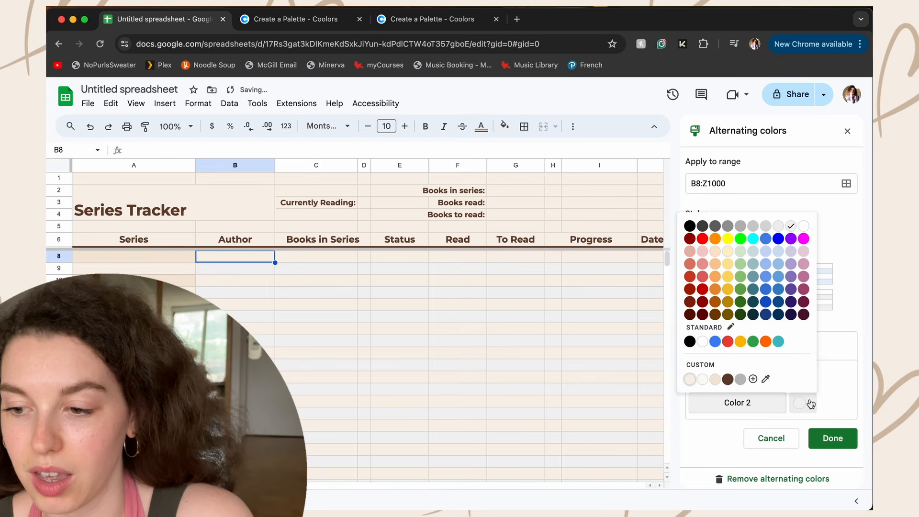
{"action": "left_click", "coordinate": [705, 378]}
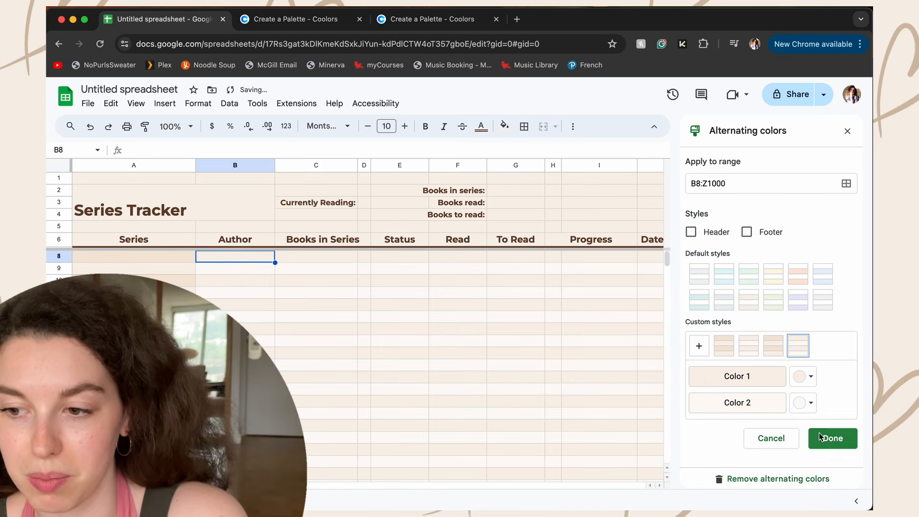
{"action": "left_click", "coordinate": [832, 438]}
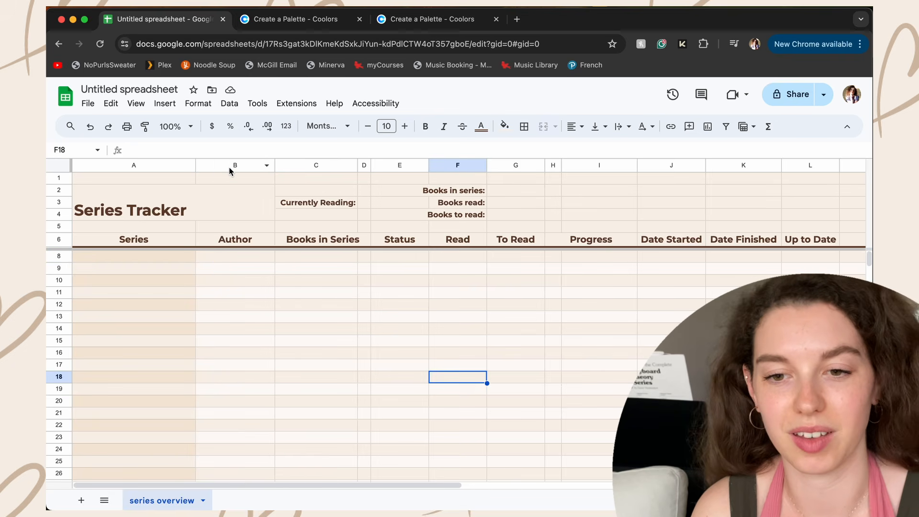
- Center-align the contents of columns B through L
{"action": "left_click_drag", "start_coordinate": [229, 167], "coordinate": [814, 166]}
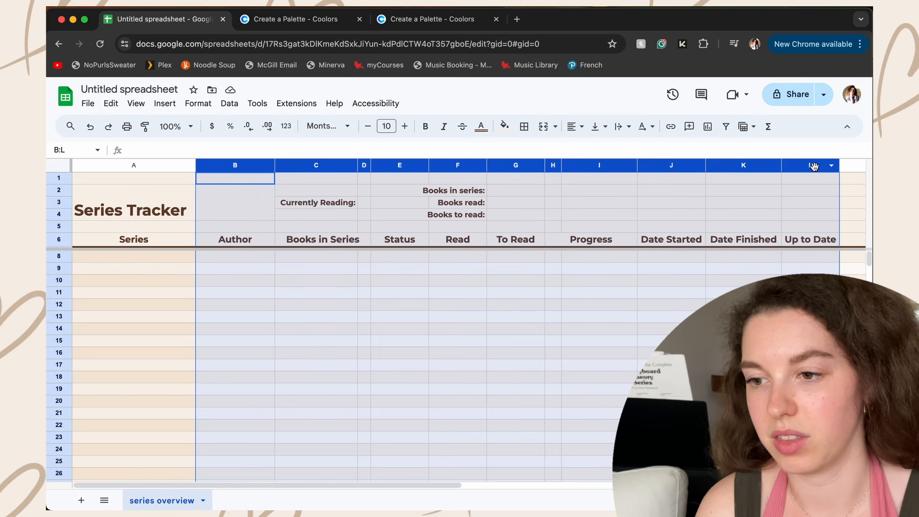
{"action": "left_click", "coordinate": [578, 127]}
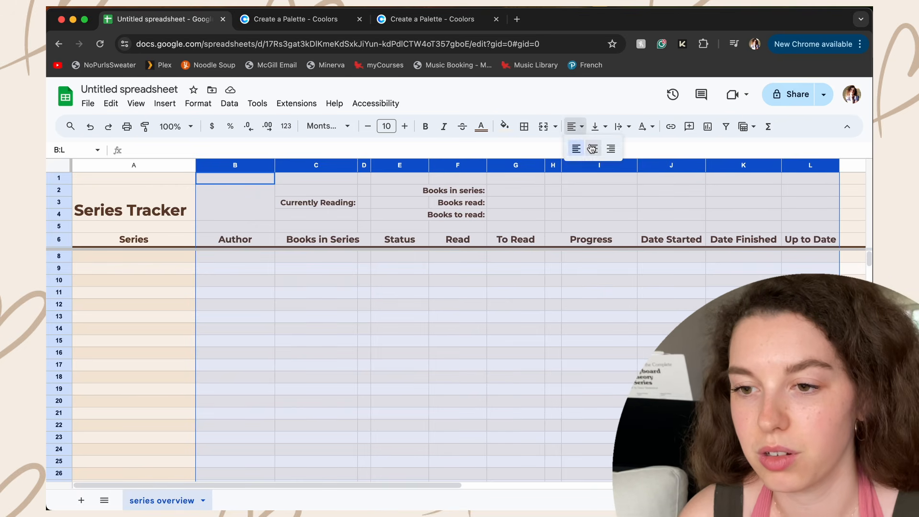
{"action": "left_click", "coordinate": [592, 149]}
{"action": "left_click", "coordinate": [564, 333]}
- Right-align the "Currently Reading:" label in C3 and the three book count labels in F2:F4
{"action": "left_click", "coordinate": [316, 206]}
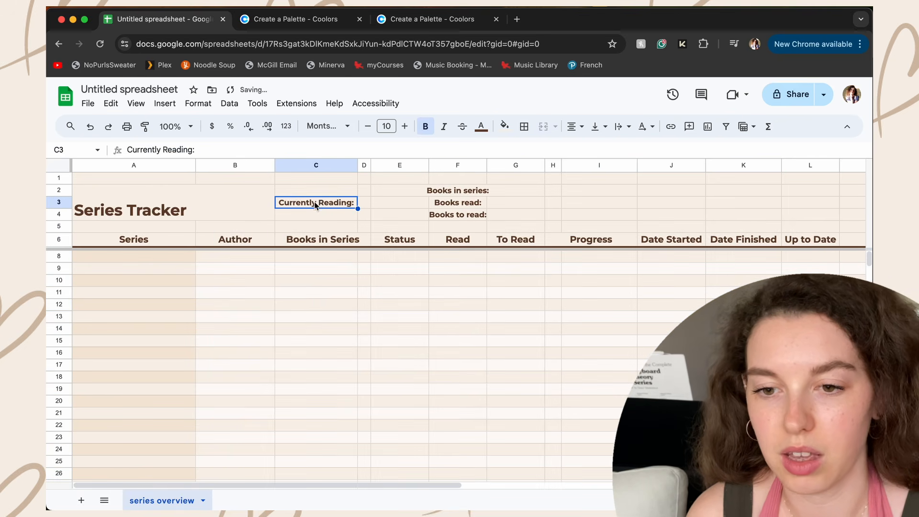
{"action": "left_click", "coordinate": [574, 127]}
{"action": "left_click", "coordinate": [608, 149]}
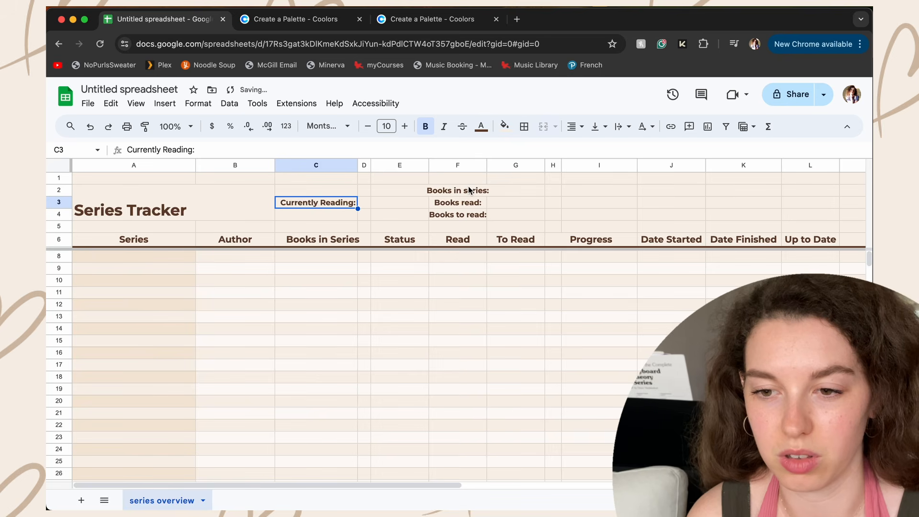
{"action": "left_click", "coordinate": [575, 127]}
{"action": "left_click", "coordinate": [618, 156]}
{"action": "left_click_drag", "start_coordinate": [471, 189], "coordinate": [469, 214]}
{"action": "left_click", "coordinate": [574, 128]}
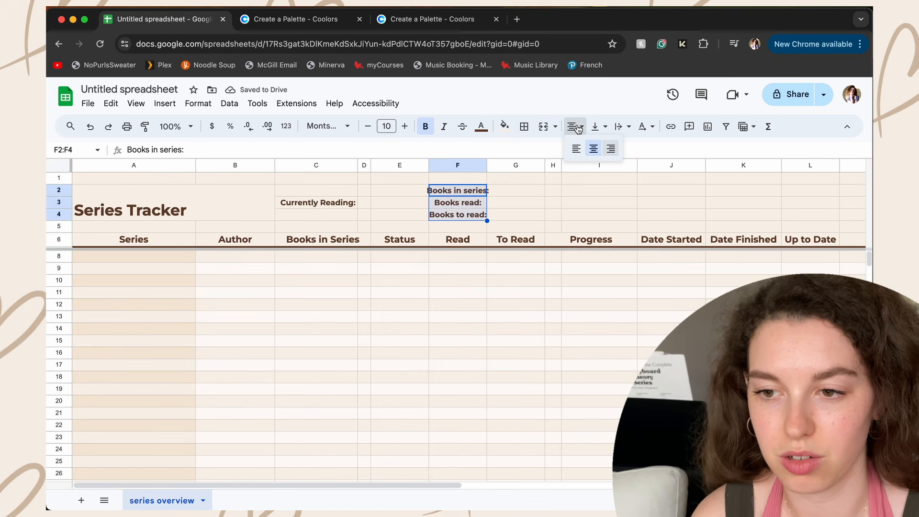
{"action": "left_click", "coordinate": [613, 149]}
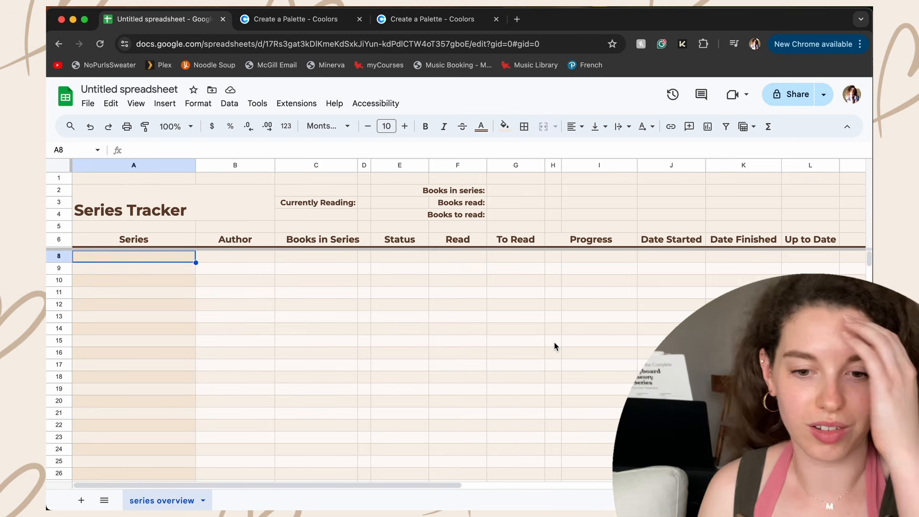
- Fill row 8 with the series "A Court of Thorns and Roses", author "Sarah J Maas" and 5 books in series
{"action": "type", "text": "A Co"}
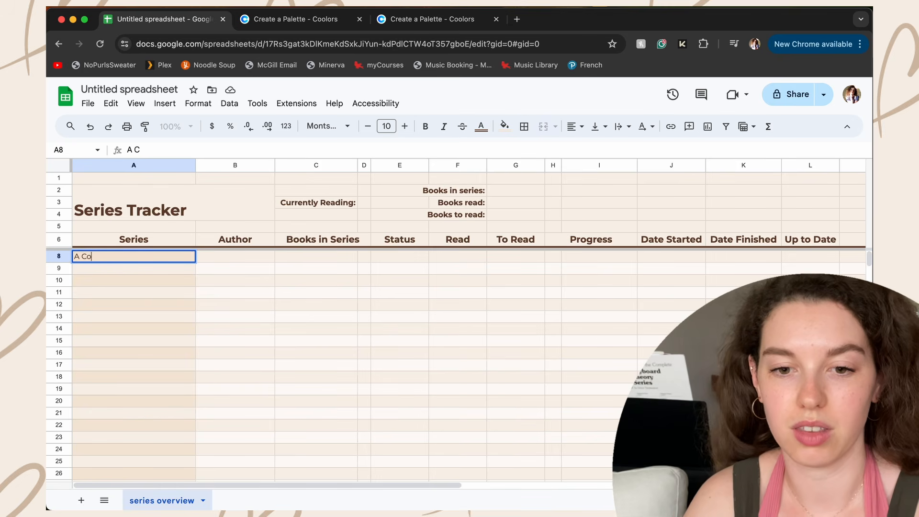
{"action": "type", "text": "urt of Thorns"}
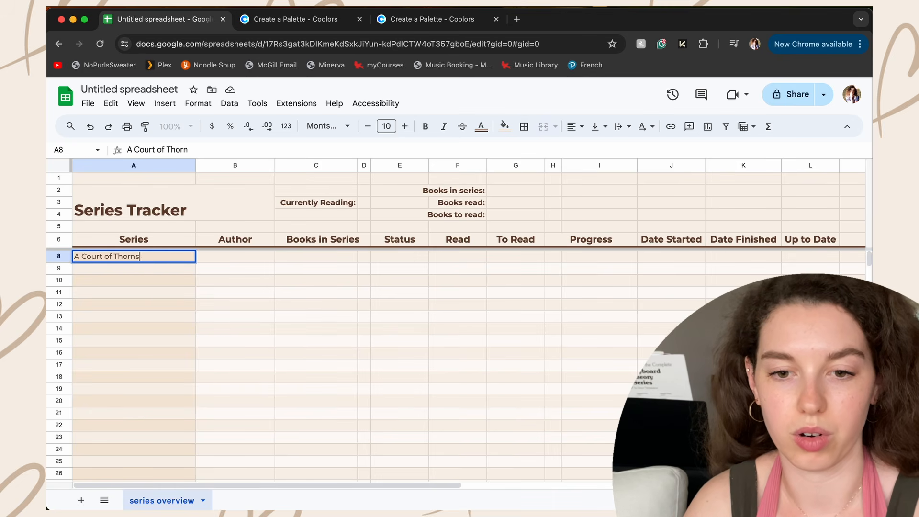
{"action": "type", "text": " and Roses"}
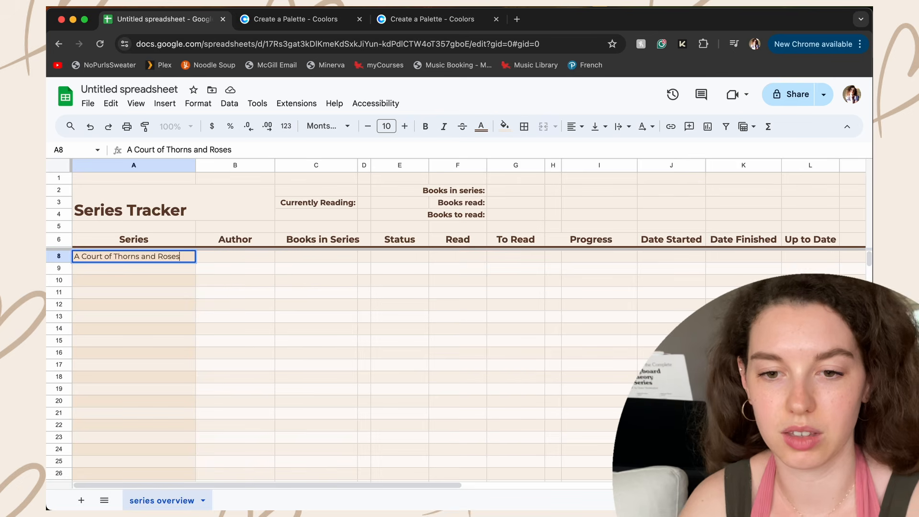
{"action": "key", "text": "Tab"}
{"action": "type", "text": "Sarah J Maas"}
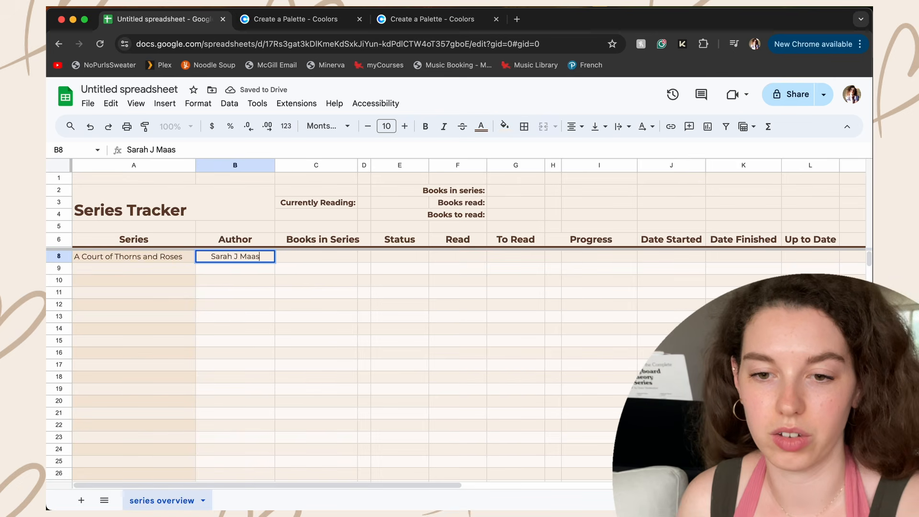
{"action": "key", "text": "Tab"}
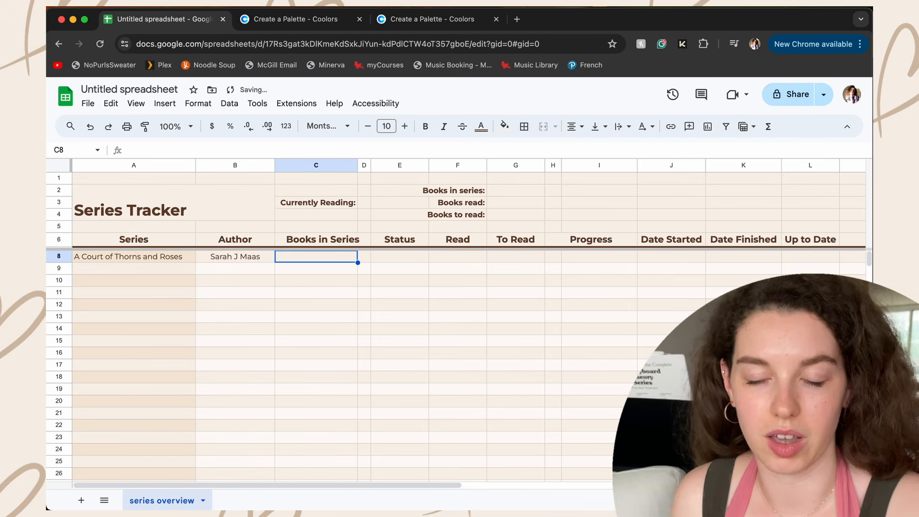
{"action": "type", "text": "5"}
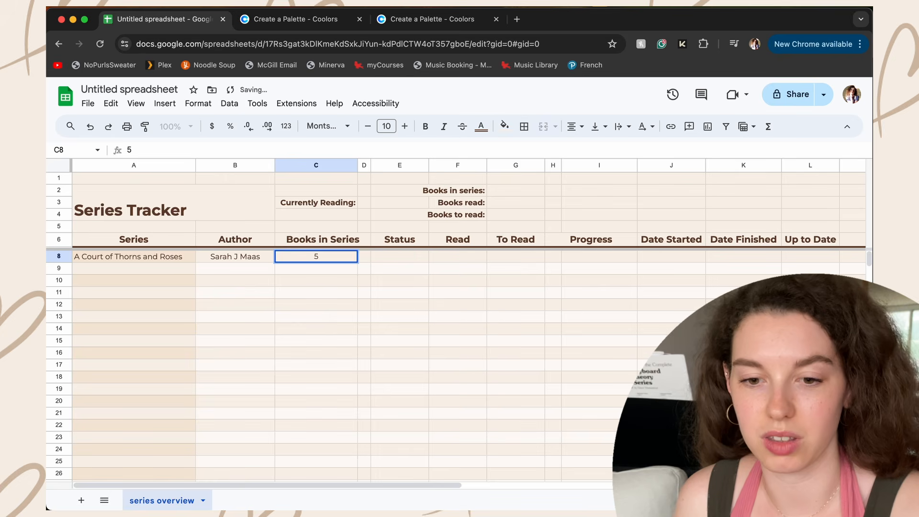
{"action": "key", "text": "Tab"}
- Merge cells C8 and D8 so the book count sits centered beneath the "Books in Series" heading
{"action": "left_click", "coordinate": [334, 257]}
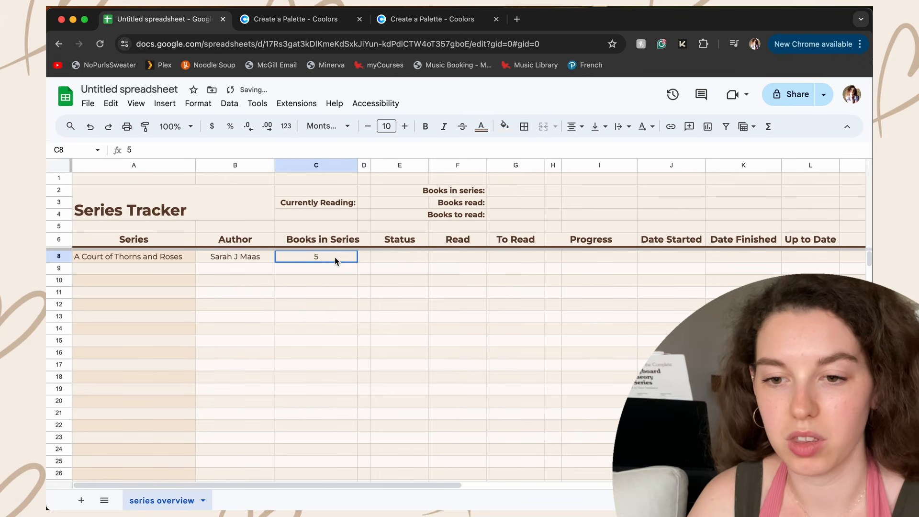
{"action": "left_click_drag", "start_coordinate": [334, 257], "coordinate": [365, 257]}
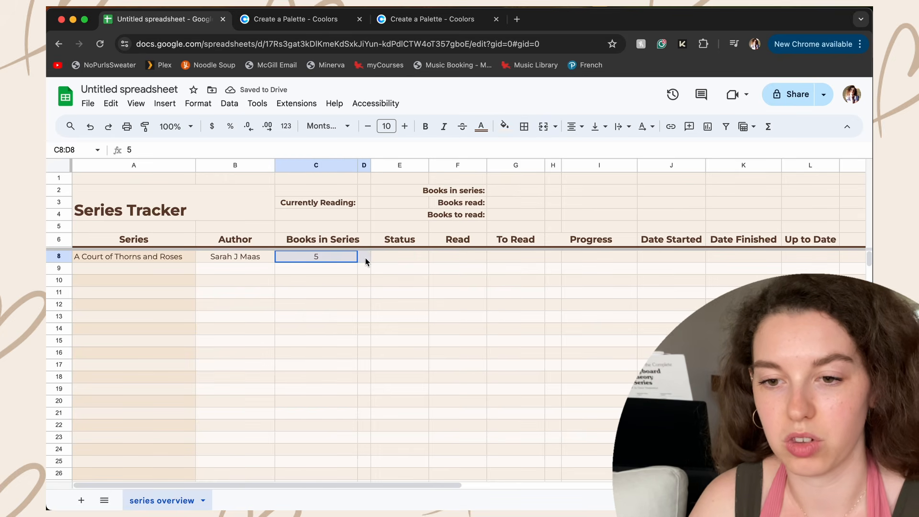
{"action": "left_click", "coordinate": [546, 135]}
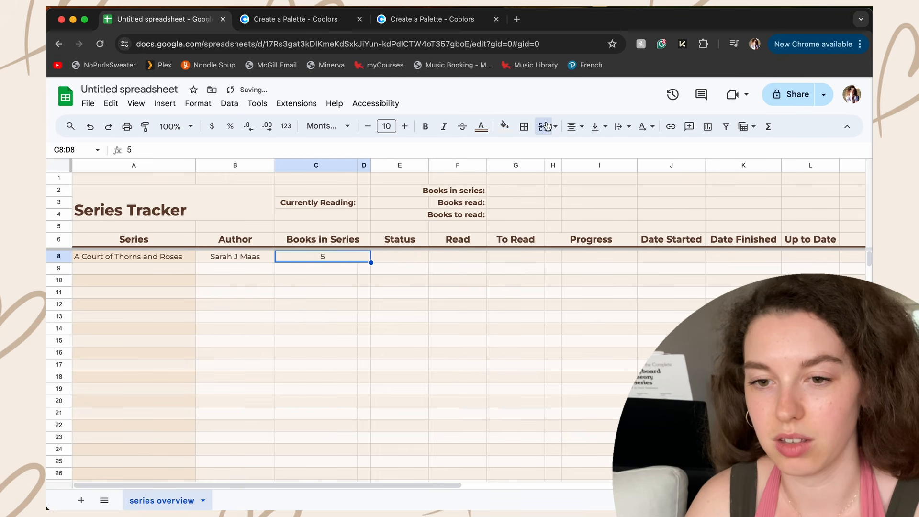
- Insert a dropdown in the Status column and extend its range to E8:E
{"action": "left_click", "coordinate": [386, 263]}
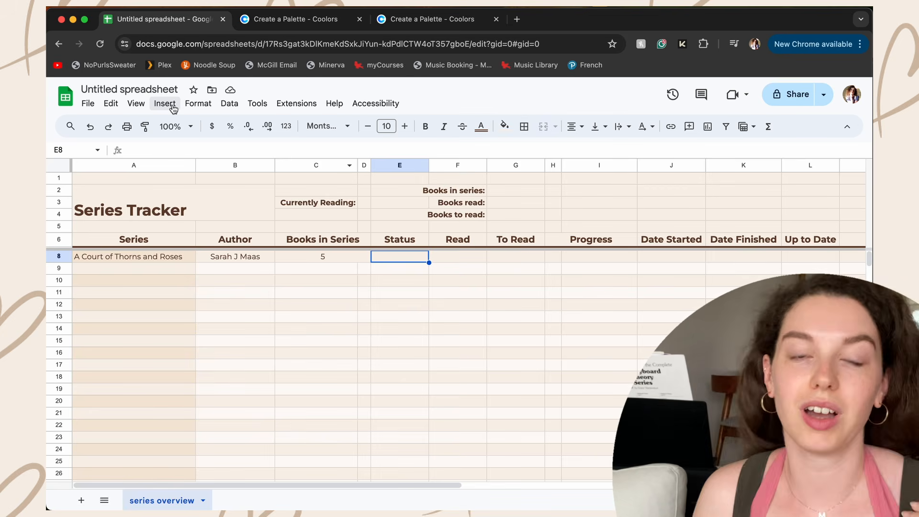
{"action": "left_click", "coordinate": [166, 104]}
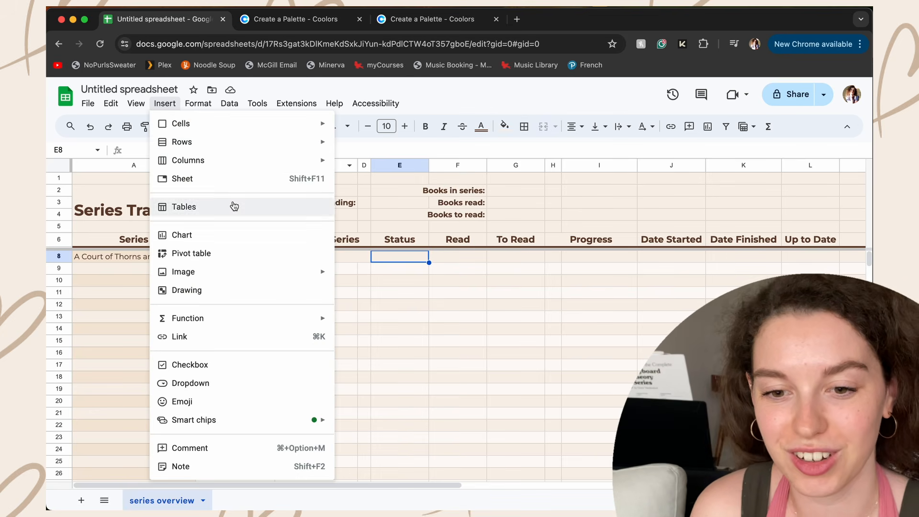
{"action": "left_click", "coordinate": [205, 382]}
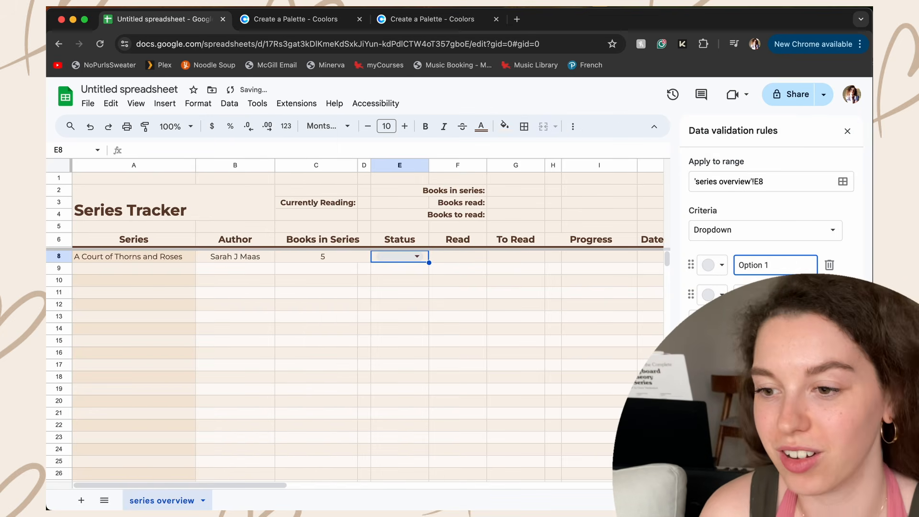
{"action": "left_click", "coordinate": [783, 182]}
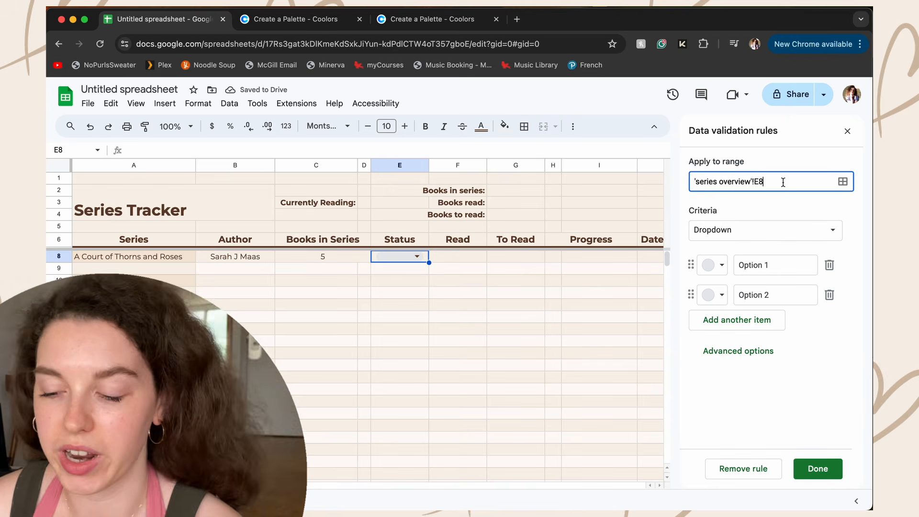
{"action": "type", "text": ":E"}
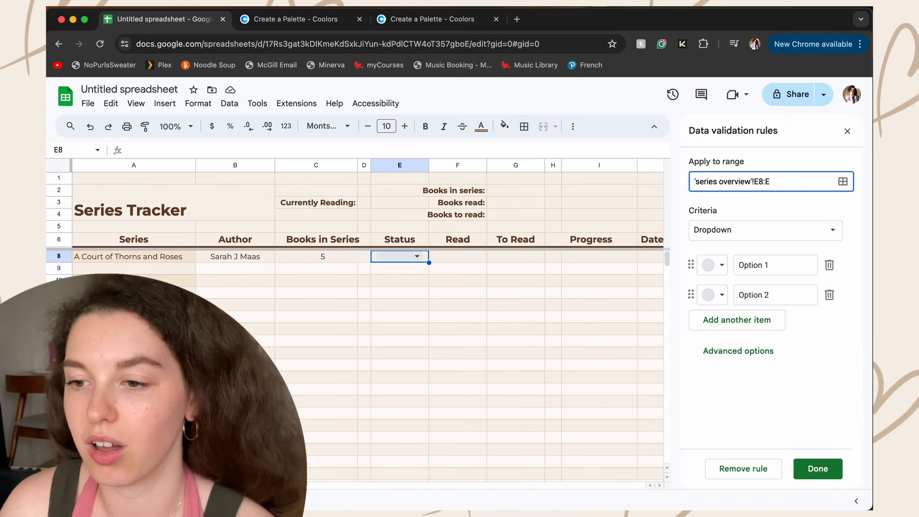
- Name the two Status dropdown options "Ongoing" and "Completed"
{"action": "left_click", "coordinate": [805, 262]}
{"action": "left_click_drag", "start_coordinate": [806, 263], "coordinate": [740, 265]}
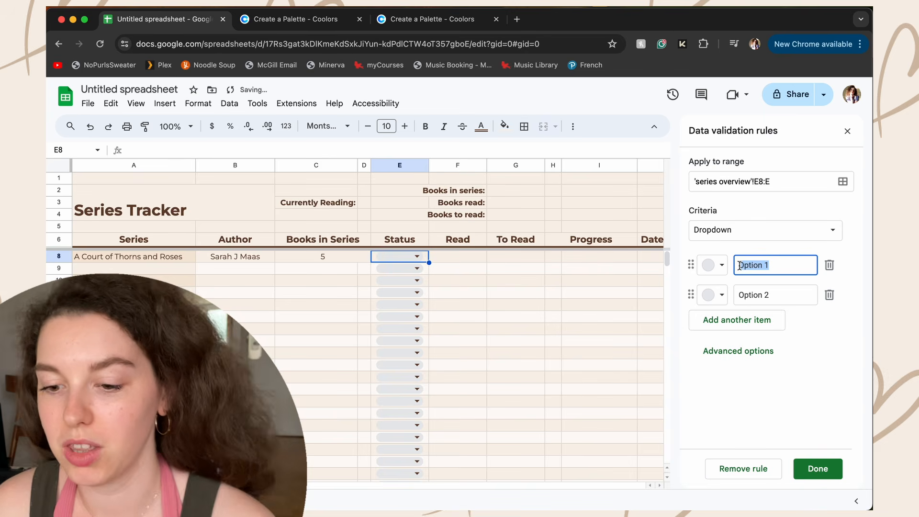
{"action": "type", "text": "Ongoing"}
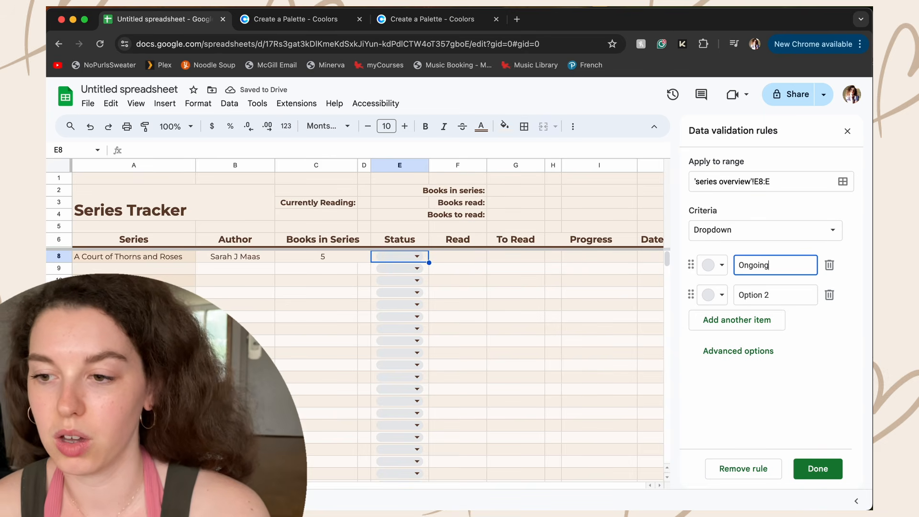
{"action": "left_click_drag", "start_coordinate": [795, 292], "coordinate": [701, 294]}
{"action": "type", "text": "Com"}
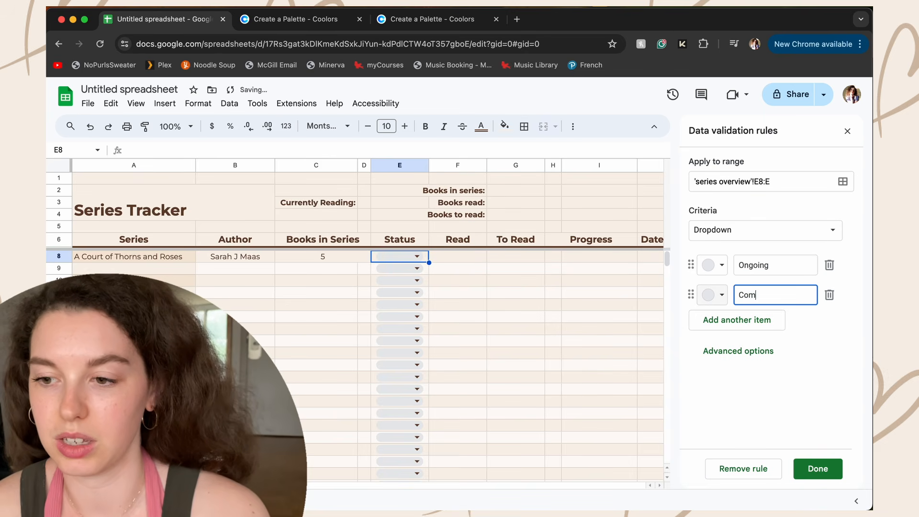
{"action": "type", "text": "pleted"}
{"action": "left_click", "coordinate": [799, 366]}
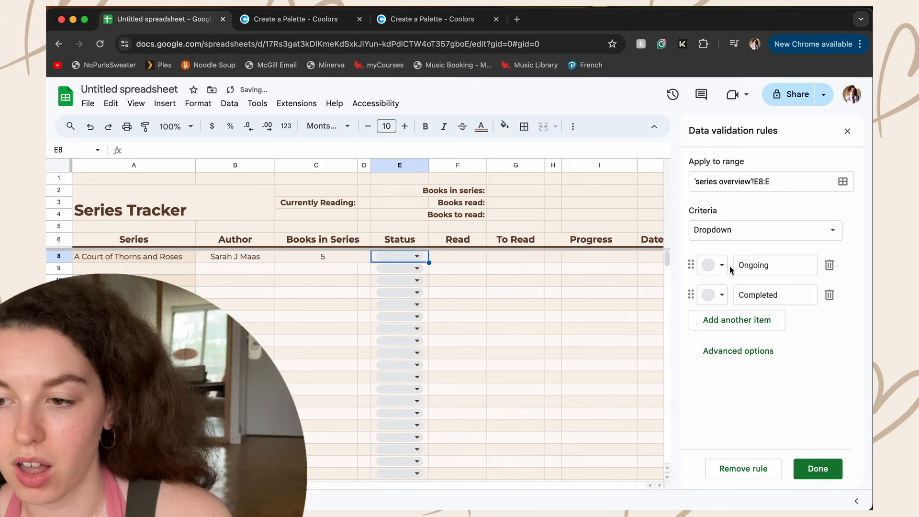
- Copy the cream colour's hex code from the Coolors palette and return to the spreadsheet
{"action": "left_click", "coordinate": [430, 20]}
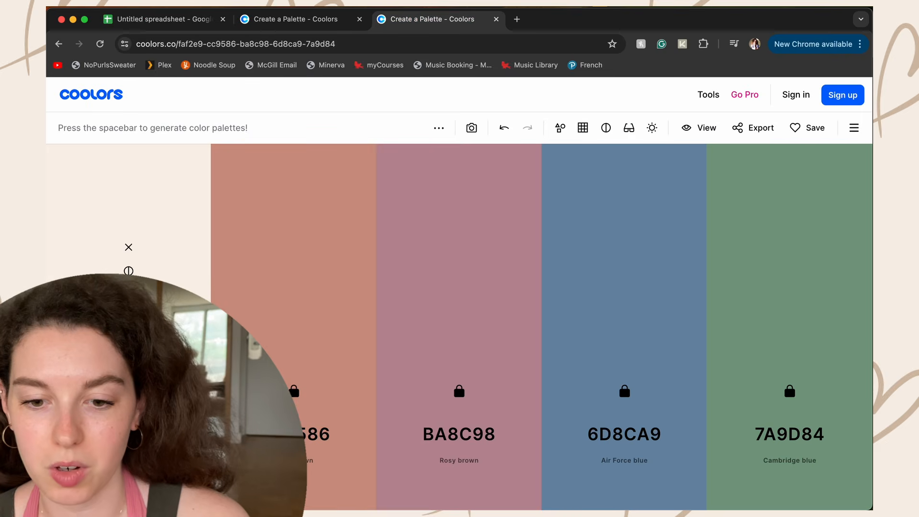
{"action": "left_click", "coordinate": [129, 434]}
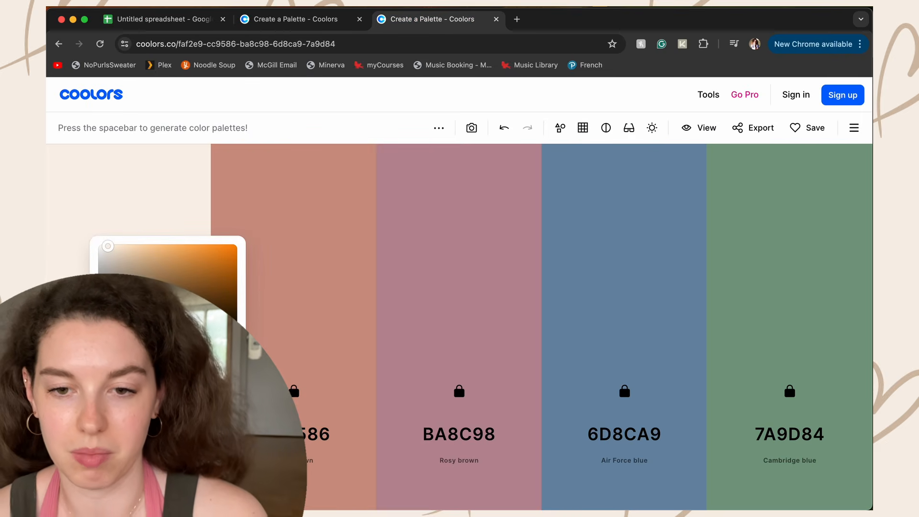
{"action": "left_click", "coordinate": [143, 223]}
{"action": "left_click", "coordinate": [158, 19]}
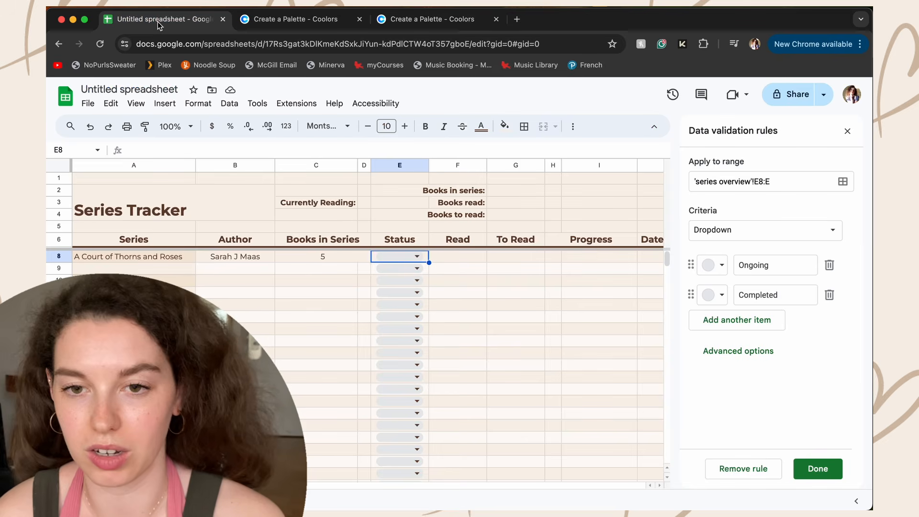
- Set the background colour of the "Ongoing" dropdown option to the custom hex #FAF2E9
{"action": "left_click", "coordinate": [707, 270]}
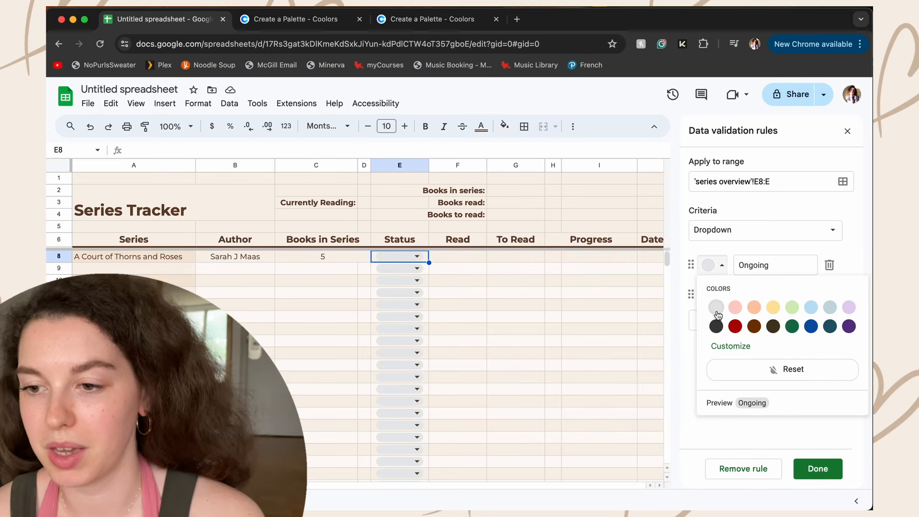
{"action": "left_click", "coordinate": [725, 345]}
{"action": "left_click", "coordinate": [589, 454]}
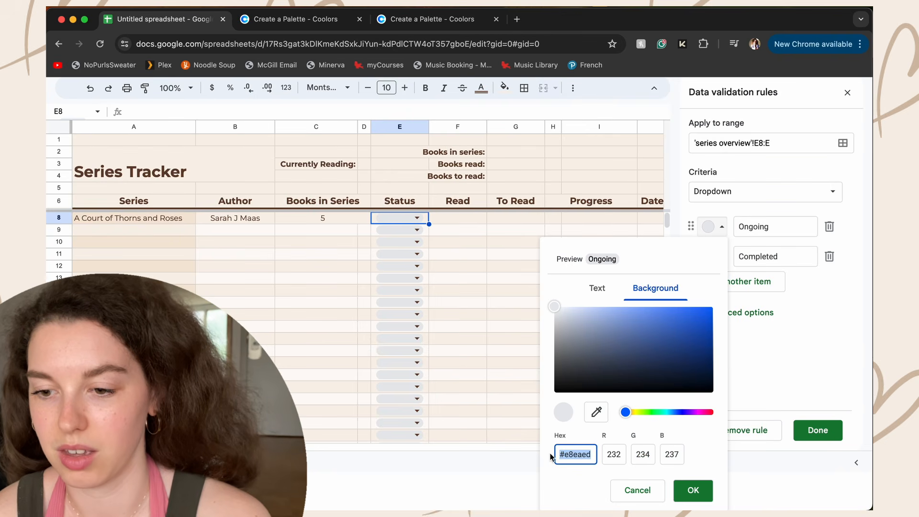
{"action": "key", "text": "super+v"}
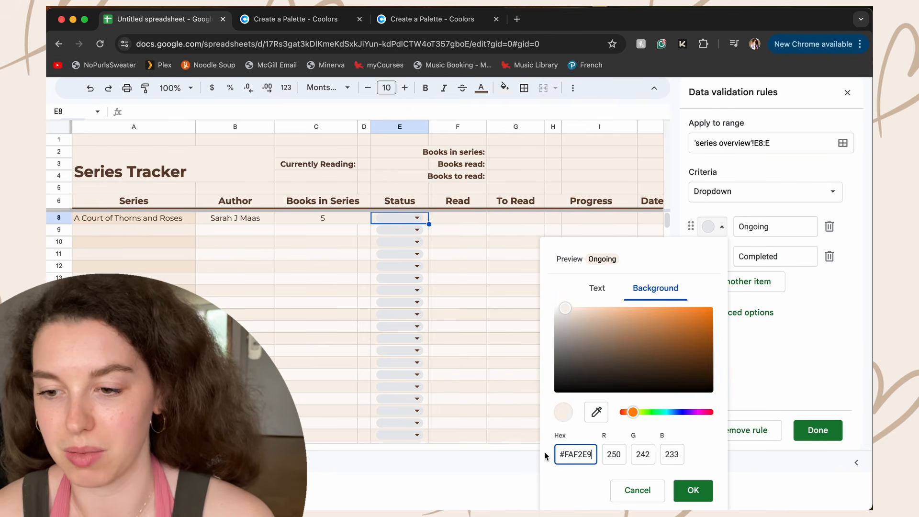
{"action": "left_click", "coordinate": [693, 490]}
- Give the "Completed" option the custom background #FAF2E9, then save the dropdown rule and close the validation settings
{"action": "left_click", "coordinate": [725, 295]}
{"action": "left_click", "coordinate": [730, 376]}
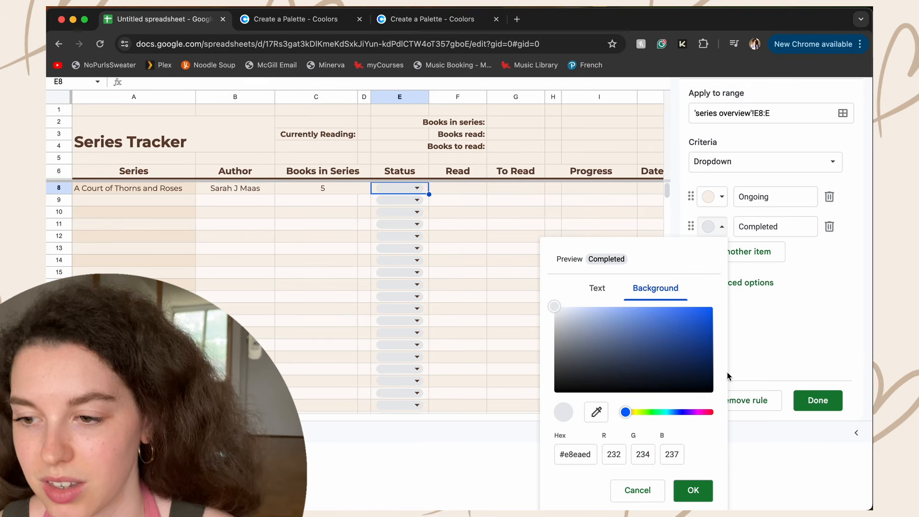
{"action": "left_click", "coordinate": [590, 453]}
{"action": "type", "text": "#FAF2E9"}
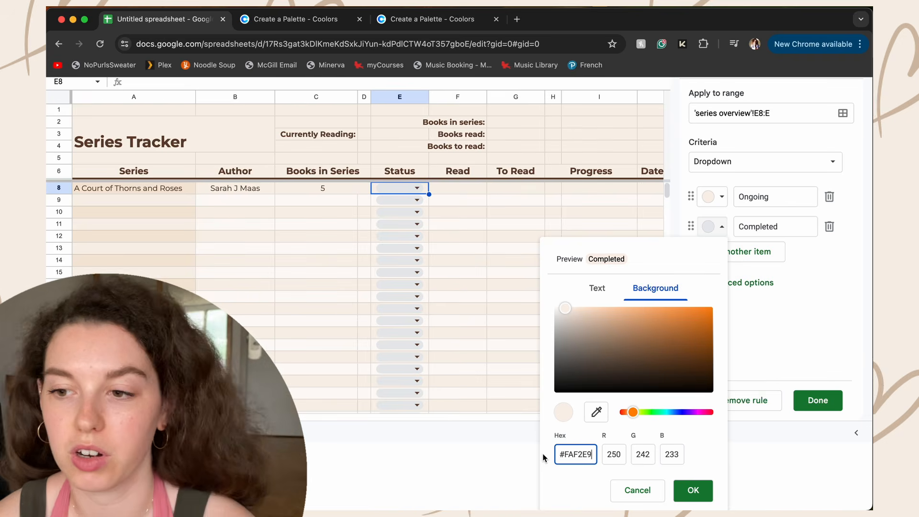
{"action": "left_click", "coordinate": [696, 489]}
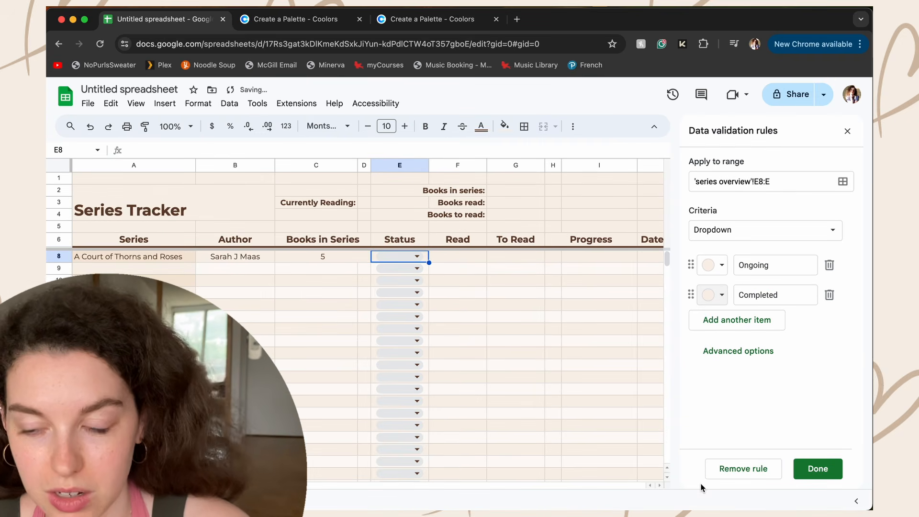
{"action": "left_click", "coordinate": [818, 469]}
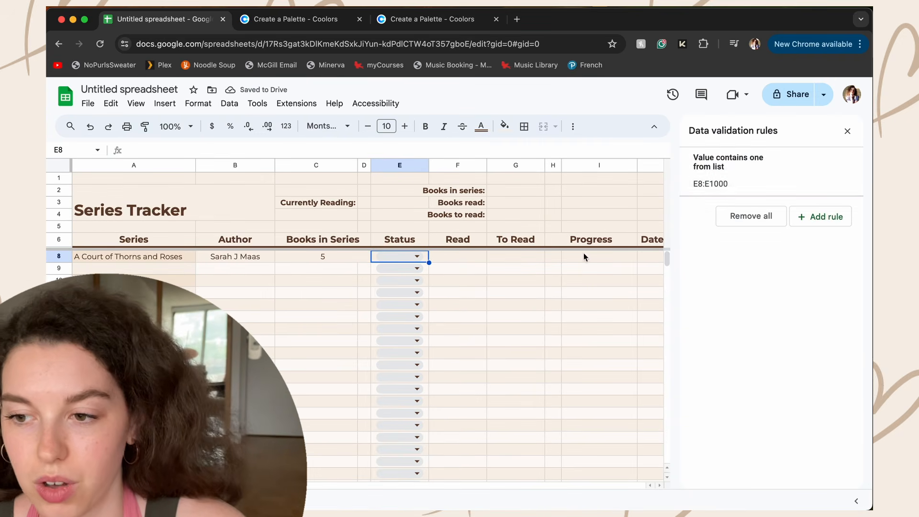
{"action": "left_click", "coordinate": [848, 131]}
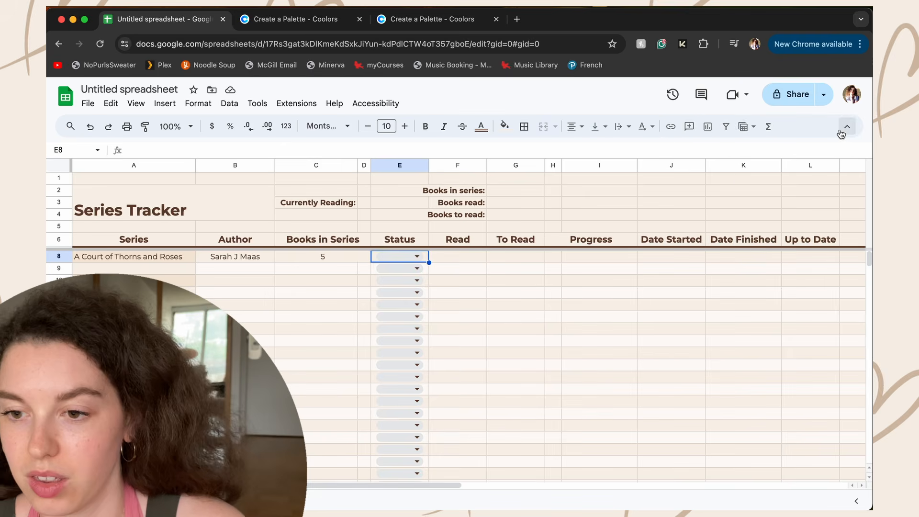
- Set row 8's Status to "Ongoing" and widen column E so the full option name fits
{"action": "left_click", "coordinate": [417, 258]}
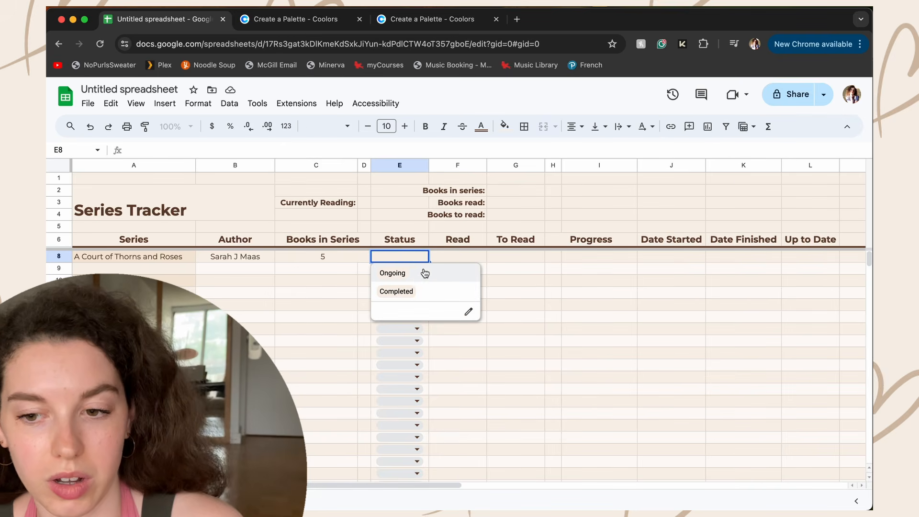
{"action": "left_click", "coordinate": [425, 272]}
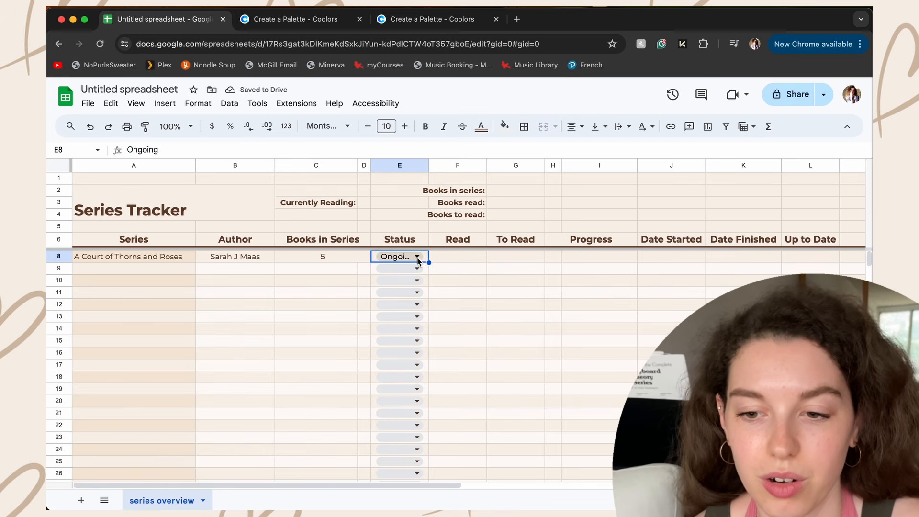
{"action": "left_click", "coordinate": [421, 259]}
{"action": "left_click", "coordinate": [419, 280]}
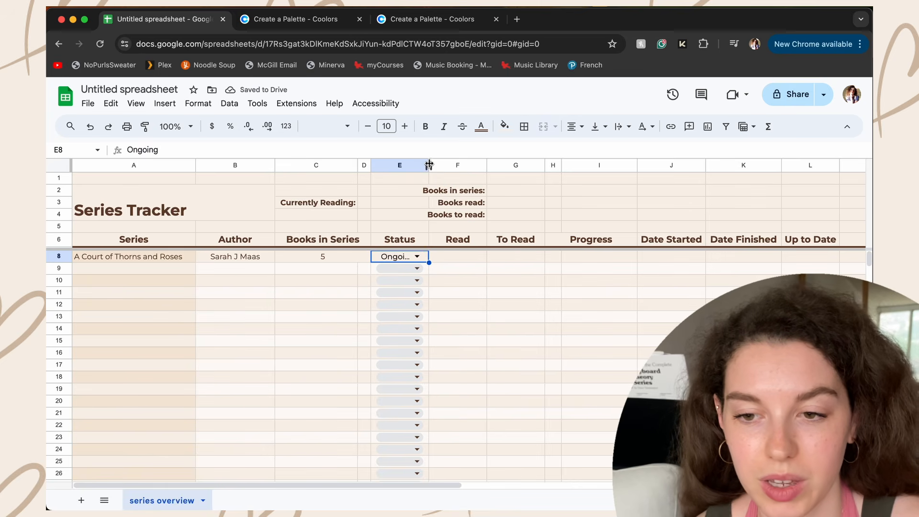
{"action": "left_click", "coordinate": [443, 282]}
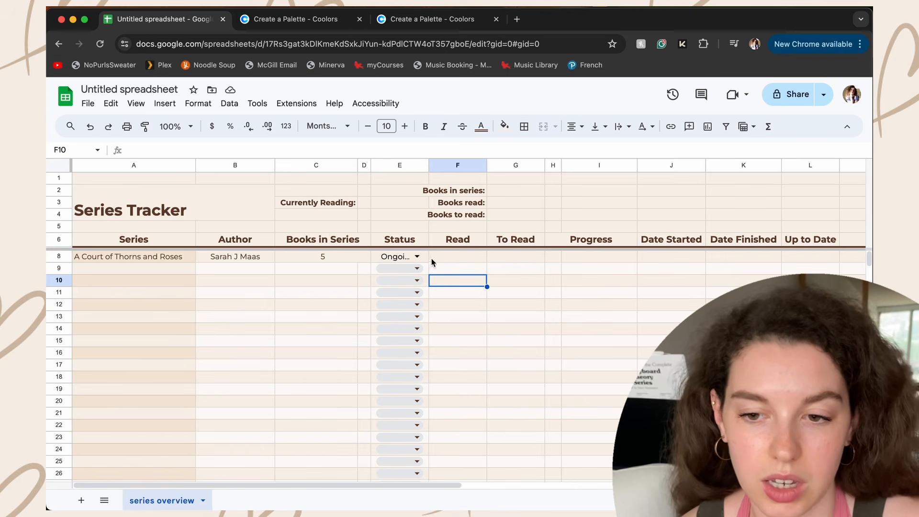
{"action": "left_click_drag", "start_coordinate": [429, 165], "coordinate": [443, 165]}
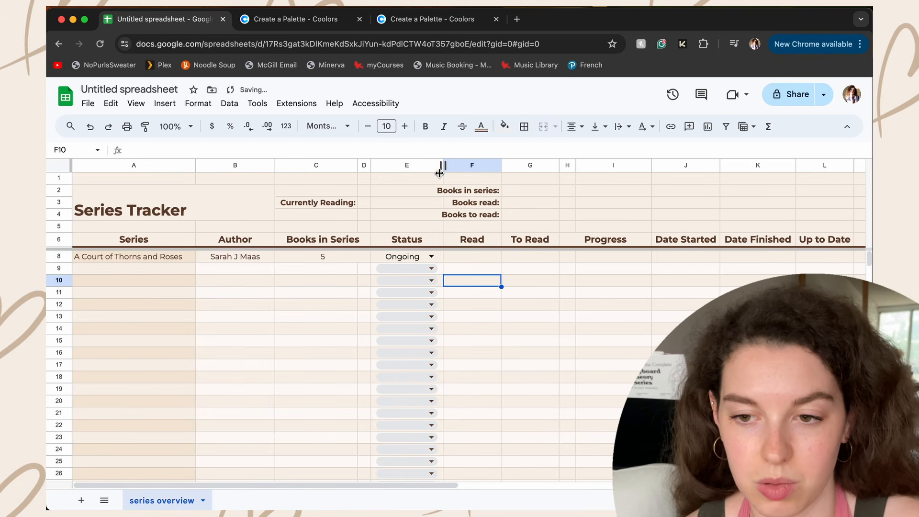
- Test the Status dropdown in E8 by switching it to "Completed" and back to "Ongoing"
{"action": "left_click", "coordinate": [416, 257]}
{"action": "left_click", "coordinate": [411, 292]}
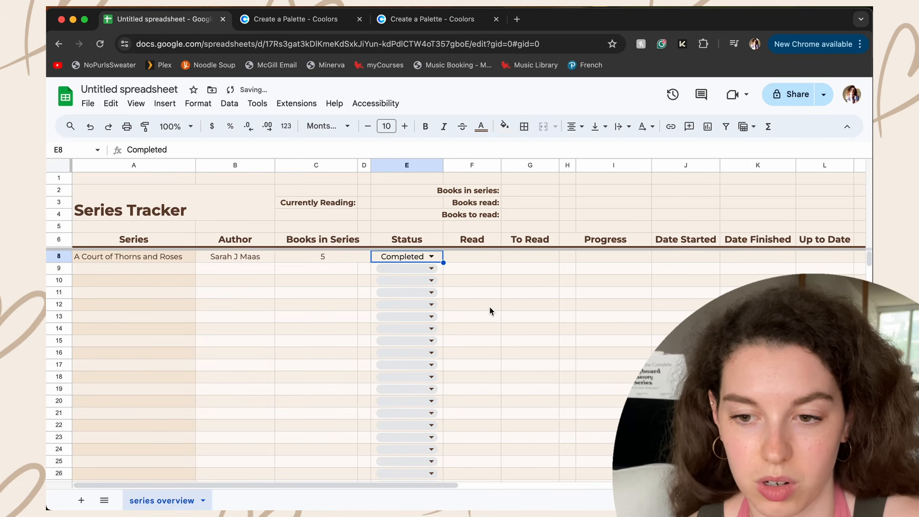
{"action": "left_click", "coordinate": [430, 256]}
{"action": "left_click", "coordinate": [427, 273]}
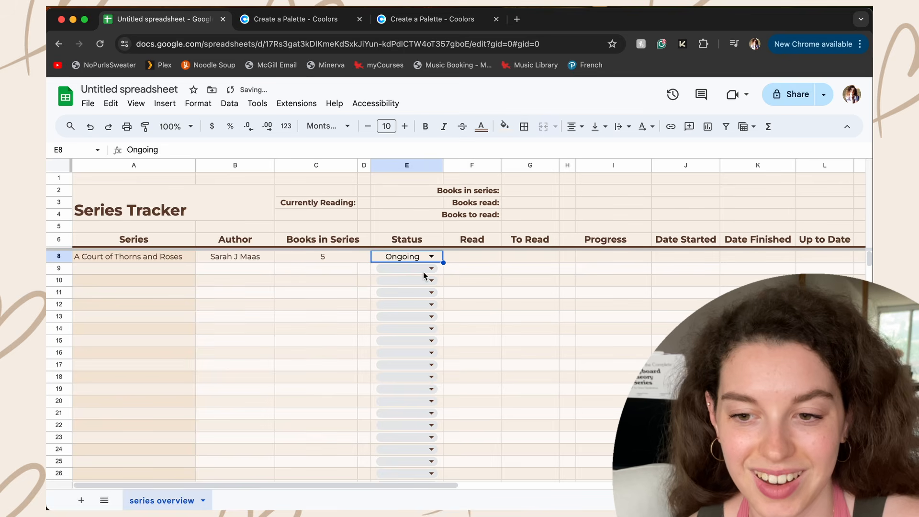
- Enter 5 as the number of books read in cell F8
{"action": "left_click", "coordinate": [474, 258]}
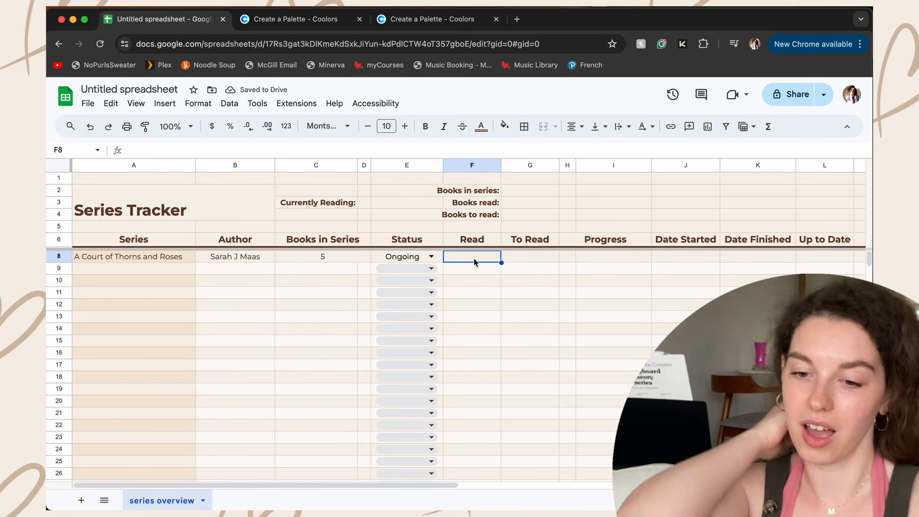
{"action": "type", "text": "5"}
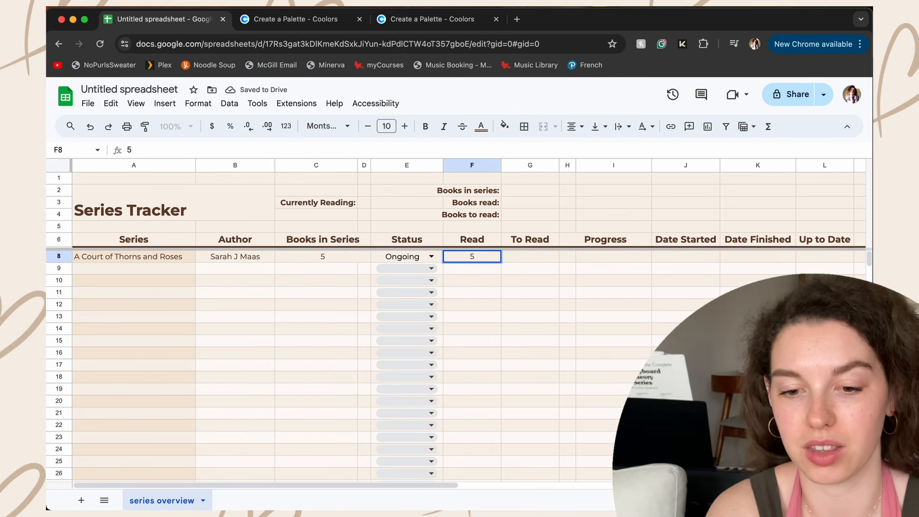
{"action": "key", "text": "Tab"}
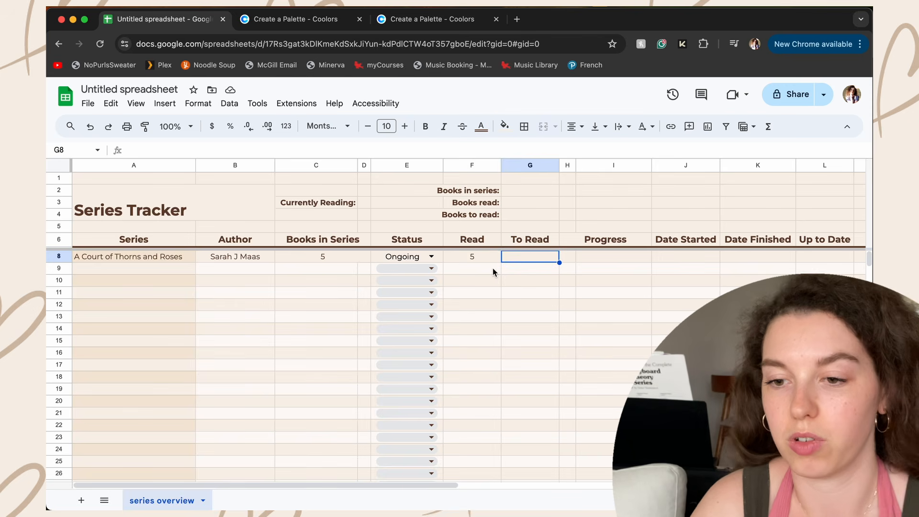
- Calculate the books left to read in G8 with the formula =MINUS(C8,F8)
{"action": "type", "text": "=min"}
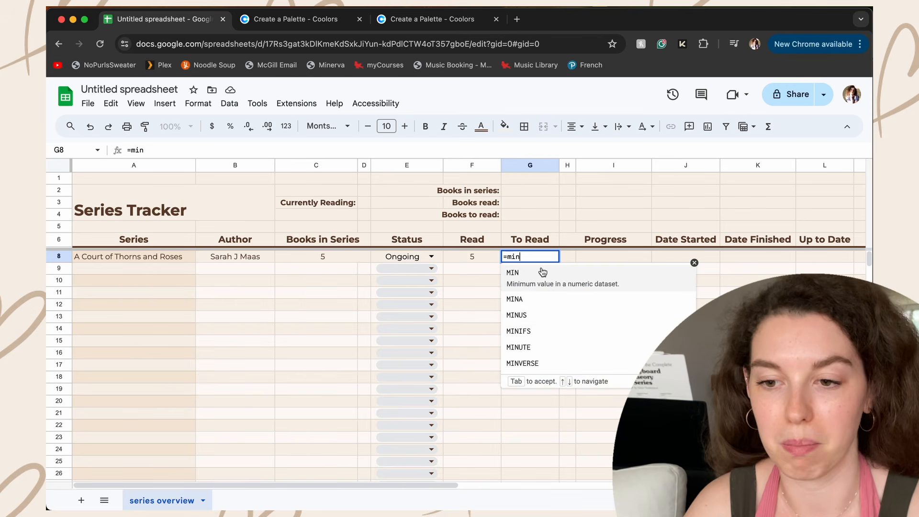
{"action": "left_click", "coordinate": [549, 315]}
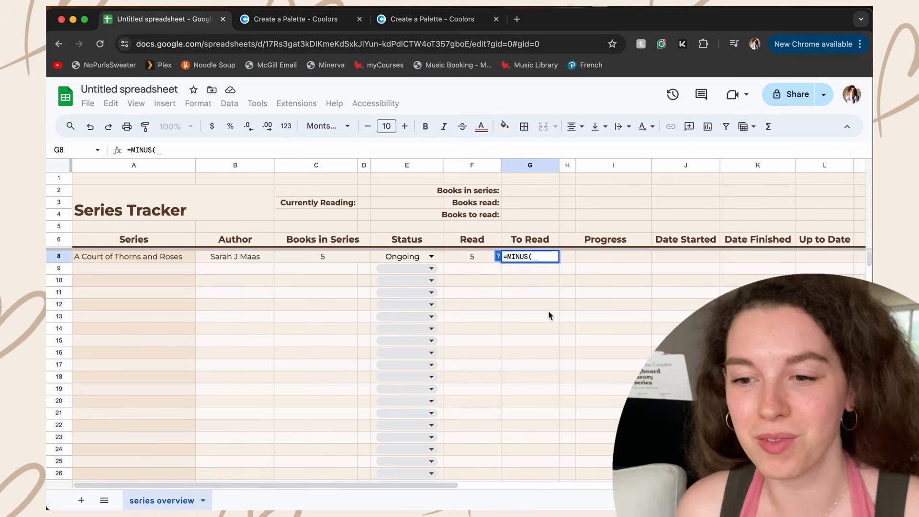
{"action": "left_click", "coordinate": [322, 256]}
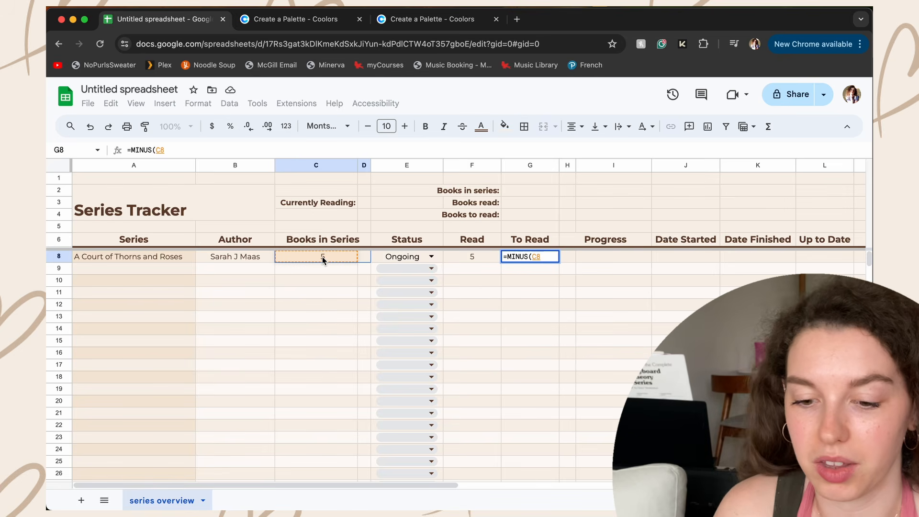
{"action": "type", "text": ","}
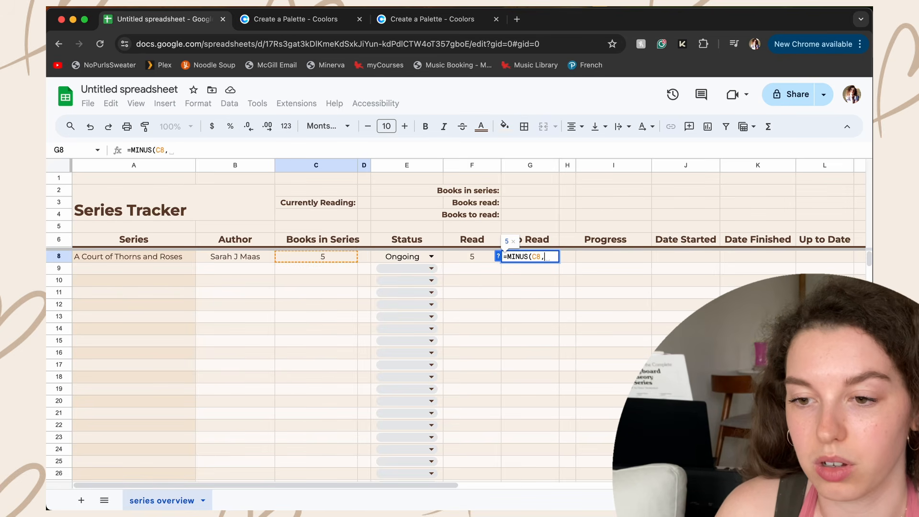
{"action": "left_click", "coordinate": [470, 259]}
{"action": "type", "text": ")"}
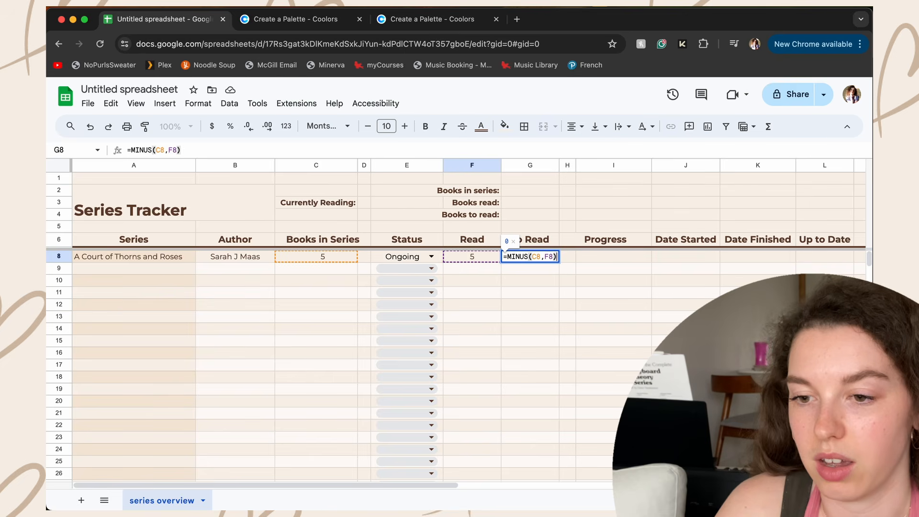
{"action": "key", "text": "Return"}
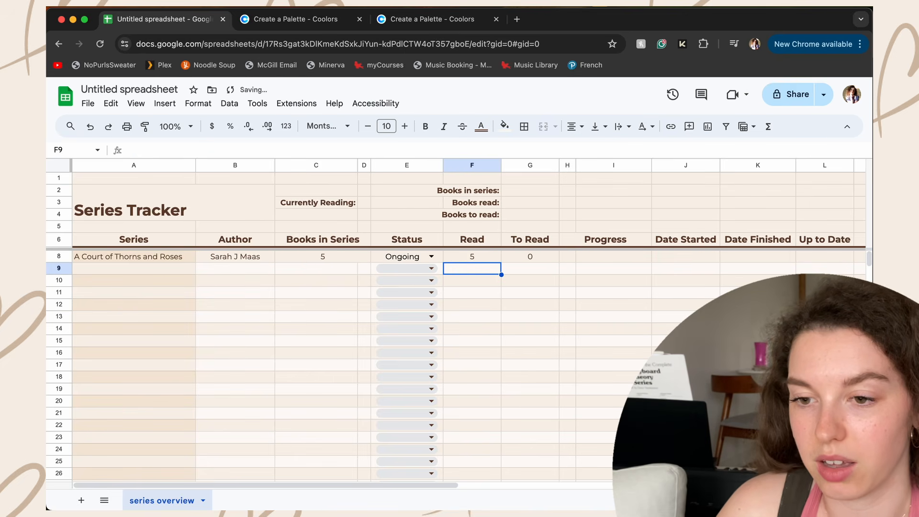
- Slightly widen the narrow column H between "To Read" and "Progress"
{"action": "key", "text": "Right"}
{"action": "key", "text": "Up"}
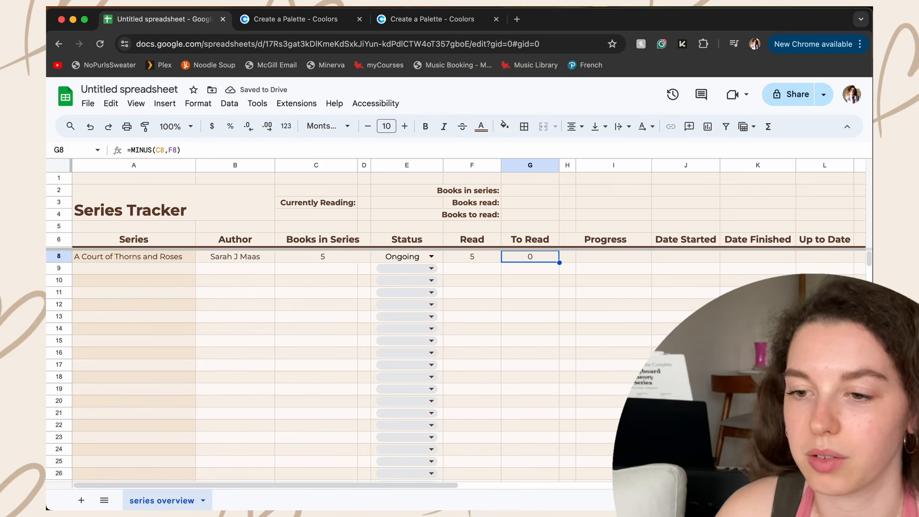
{"action": "key", "text": "Right"}
{"action": "key", "text": "Right"}
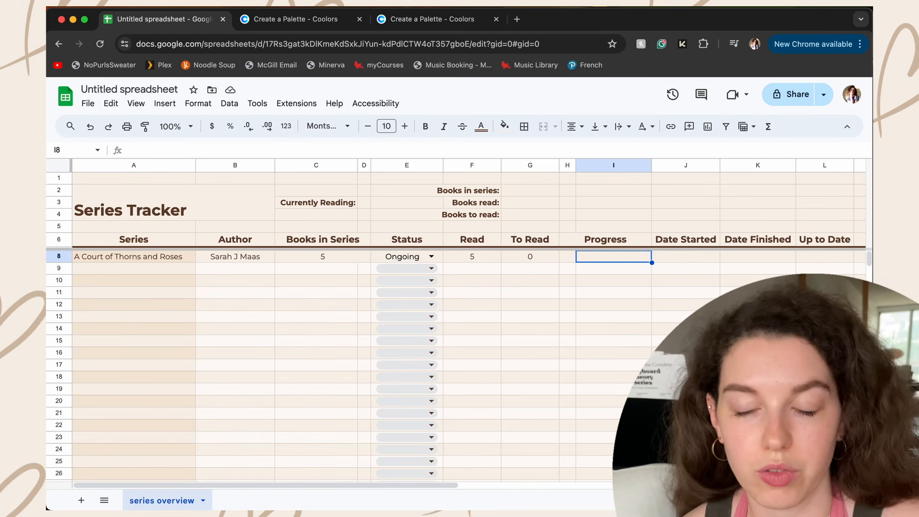
{"action": "key", "text": "Left"}
{"action": "key", "text": "Right"}
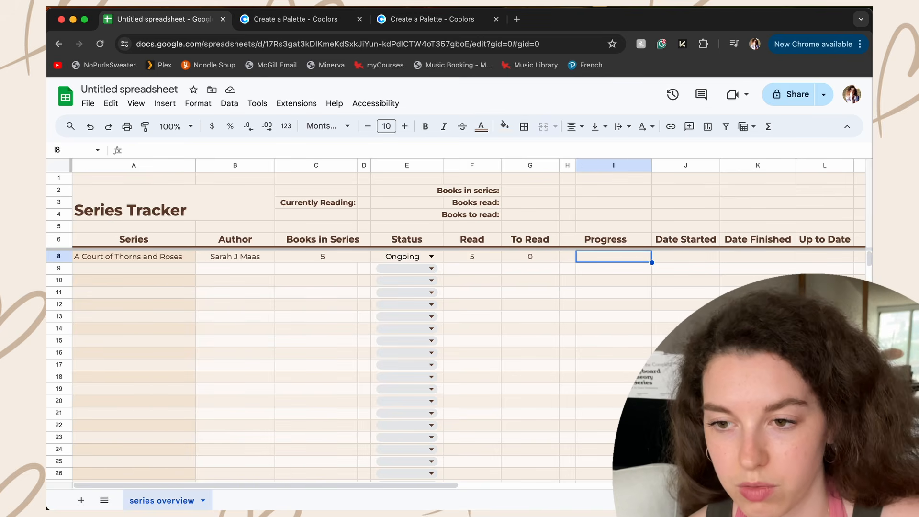
{"action": "key", "text": "Left"}
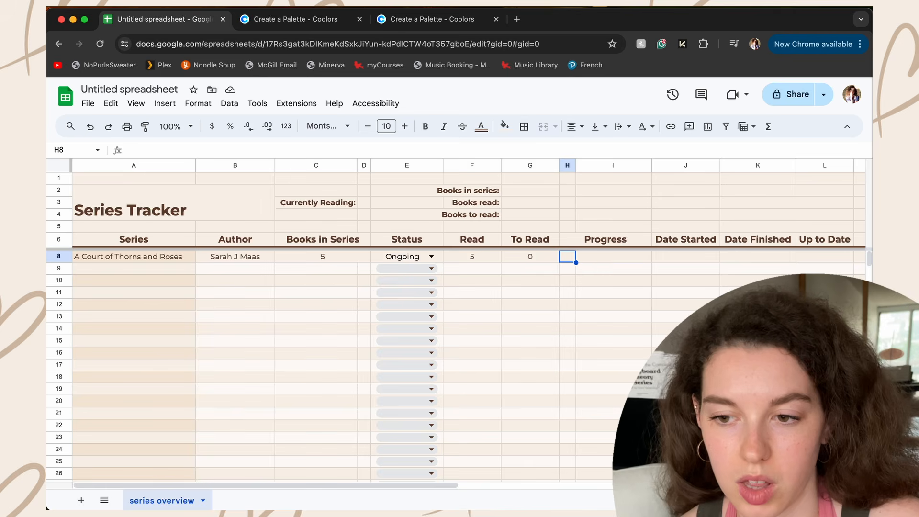
{"action": "left_click_drag", "start_coordinate": [576, 165], "coordinate": [579, 164]}
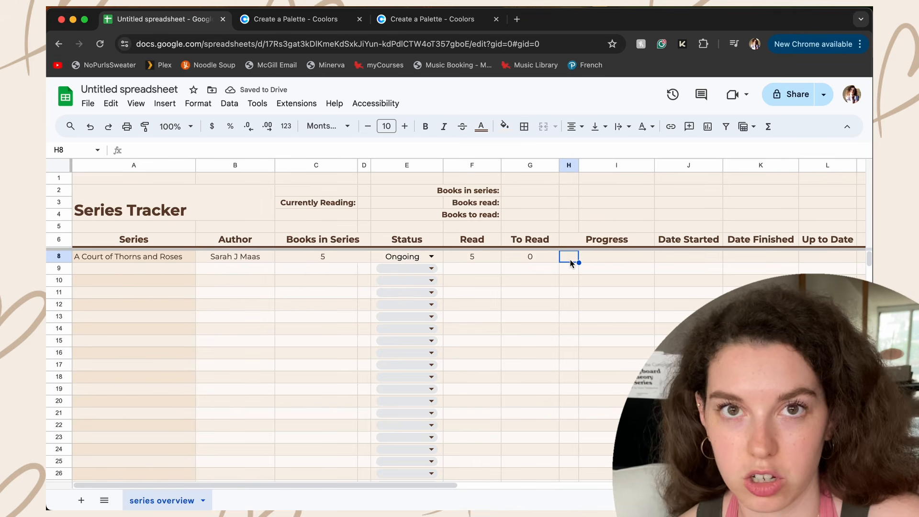
- Calculate the share of the series read in H8 with the formula =(F8/C8)
{"action": "left_click", "coordinate": [593, 260]}
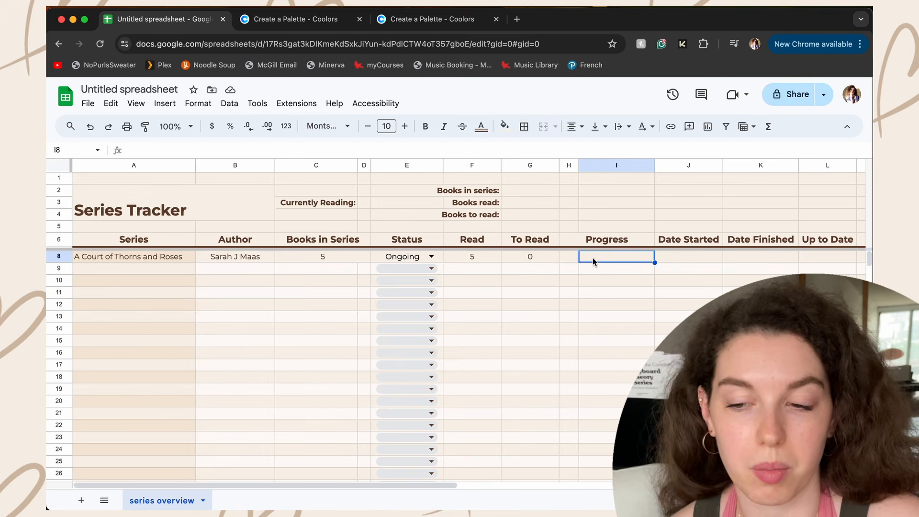
{"action": "left_click", "coordinate": [574, 256]}
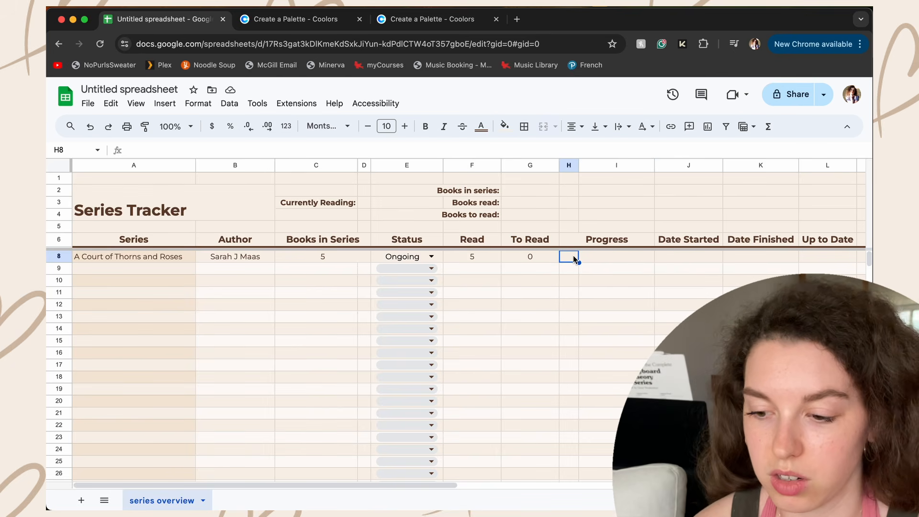
{"action": "type", "text": "="}
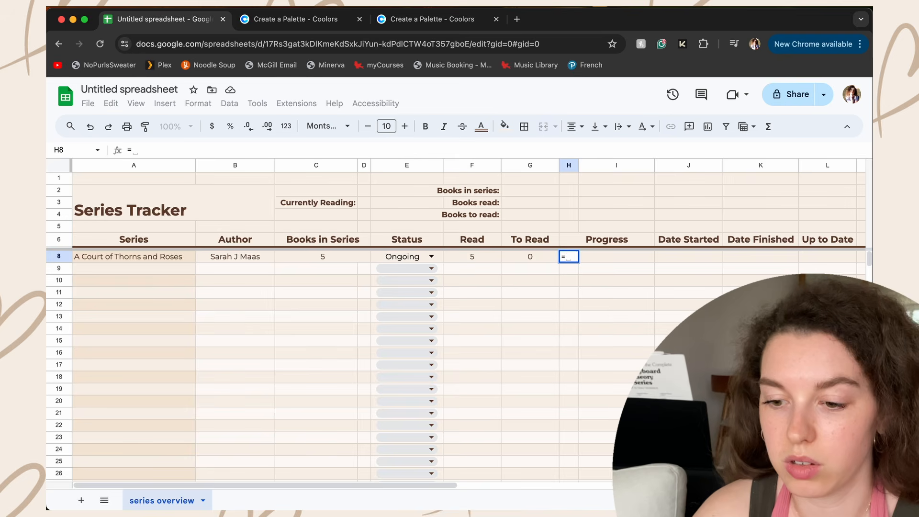
{"action": "type", "text": "("}
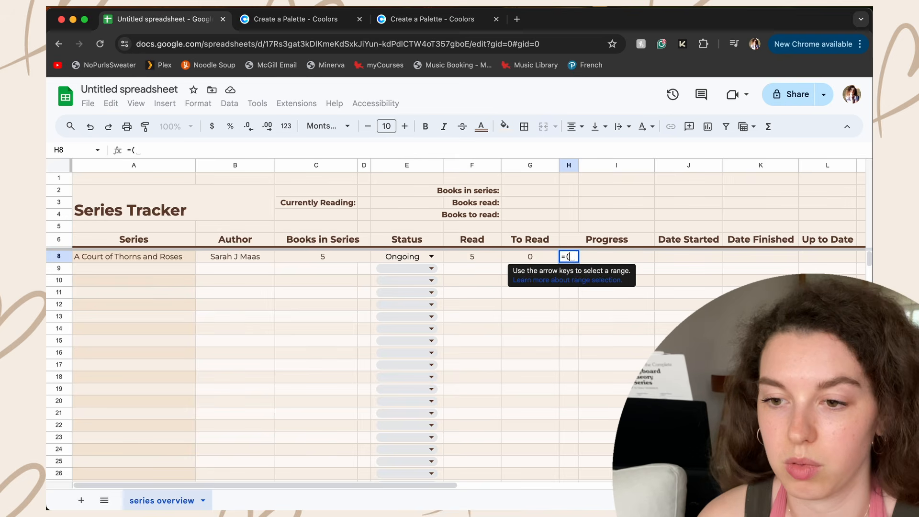
{"action": "left_click", "coordinate": [483, 257]}
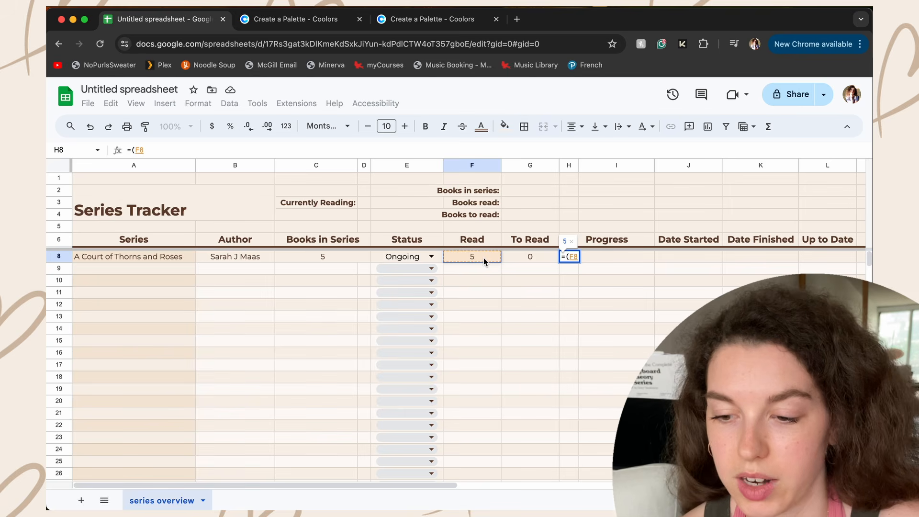
{"action": "type", "text": "/"}
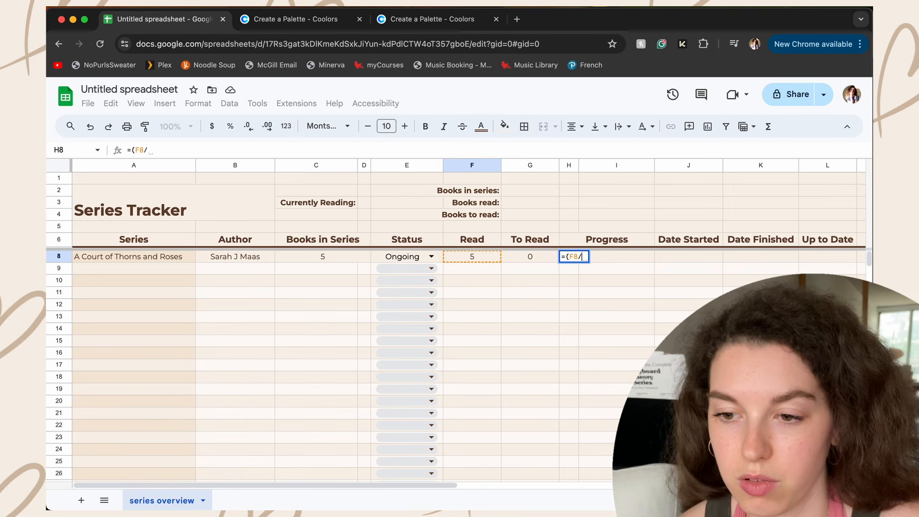
{"action": "left_click", "coordinate": [329, 257]}
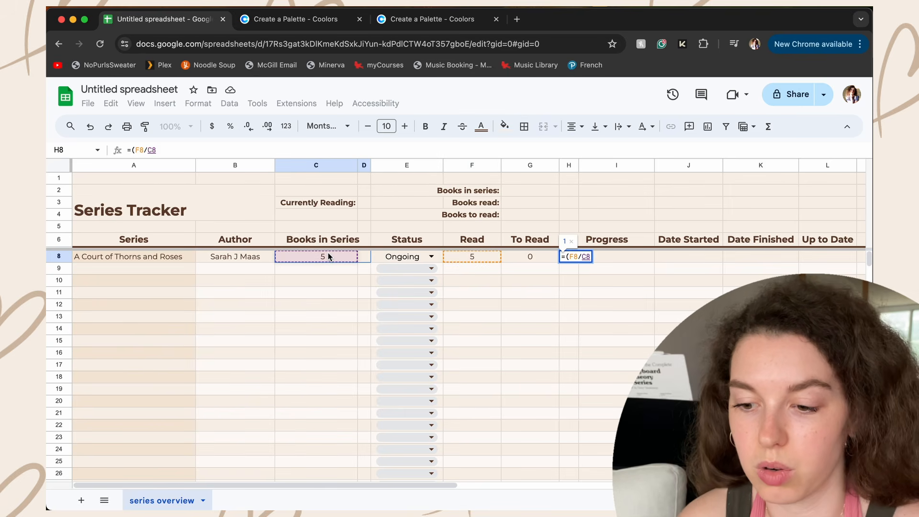
{"action": "type", "text": ")"}
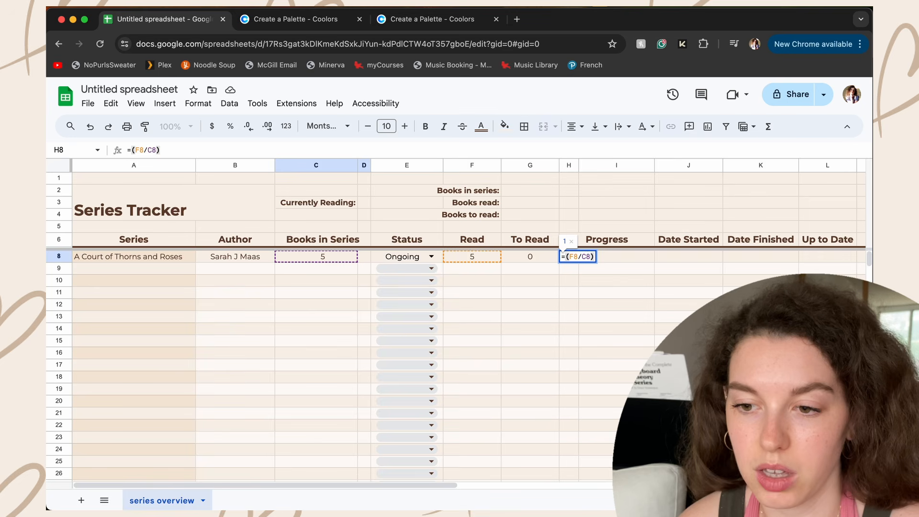
{"action": "key", "text": "Return"}
{"action": "key", "text": "Up"}
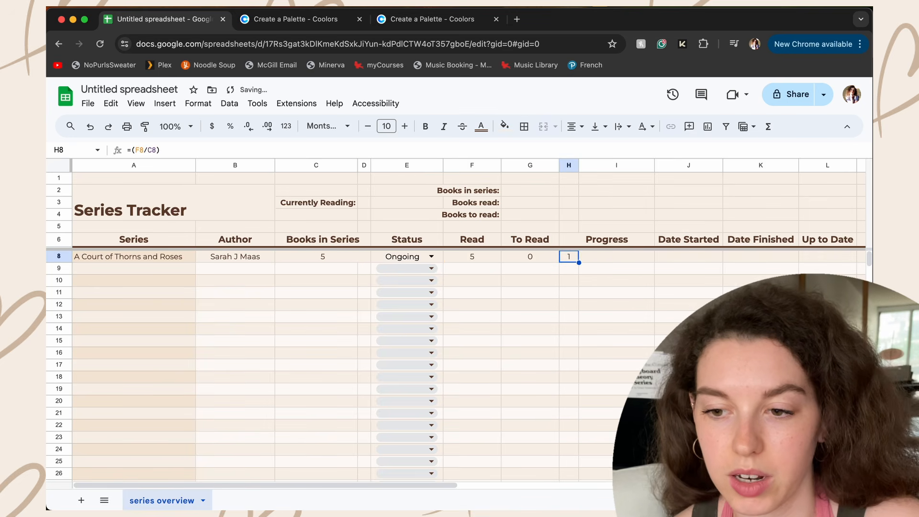
- Format all of column H as whole percentages (0%) and widen the column slightly to fit the value
{"action": "left_click", "coordinate": [568, 165]}
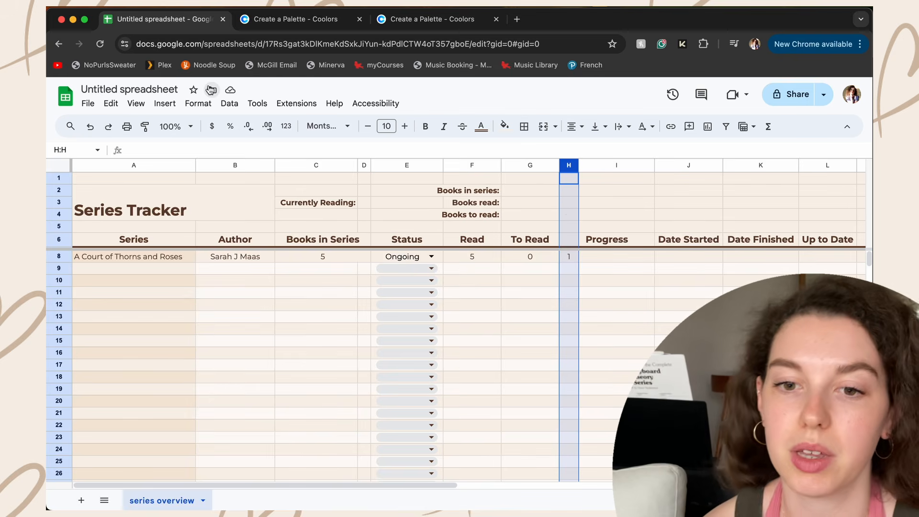
{"action": "left_click", "coordinate": [190, 106]}
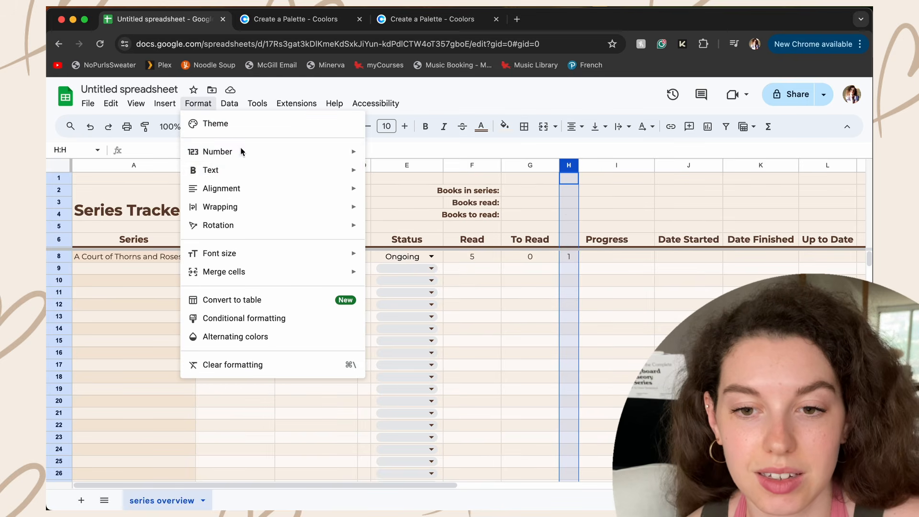
{"action": "mouse_move", "coordinate": [309, 157]}
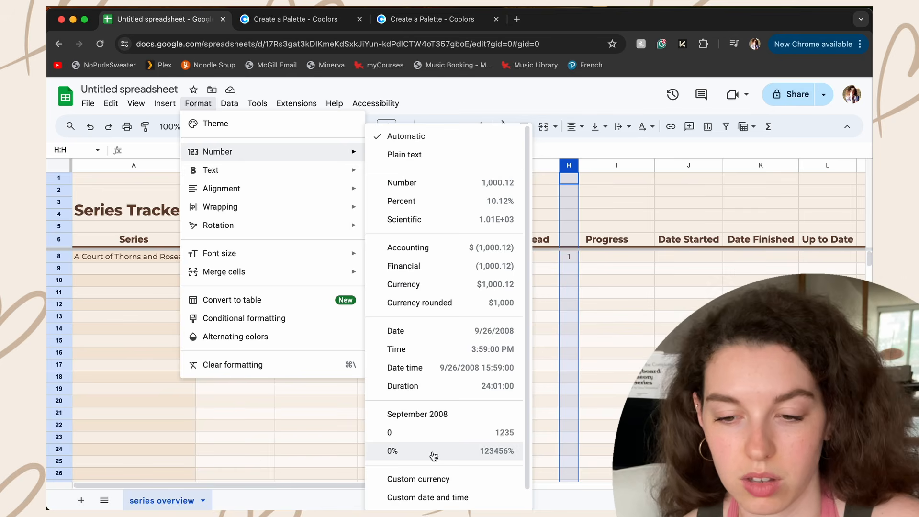
{"action": "left_click", "coordinate": [433, 451]}
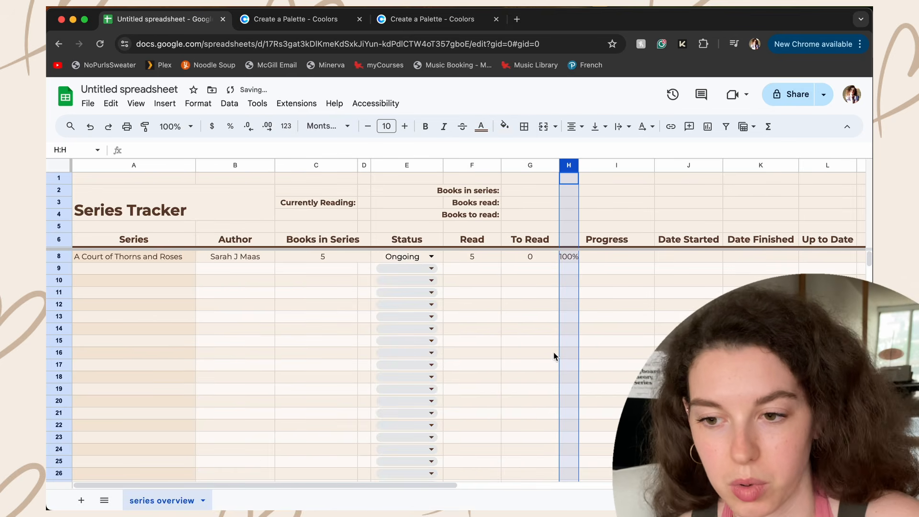
{"action": "left_click", "coordinate": [581, 267]}
{"action": "left_click_drag", "start_coordinate": [578, 165], "coordinate": [582, 165]}
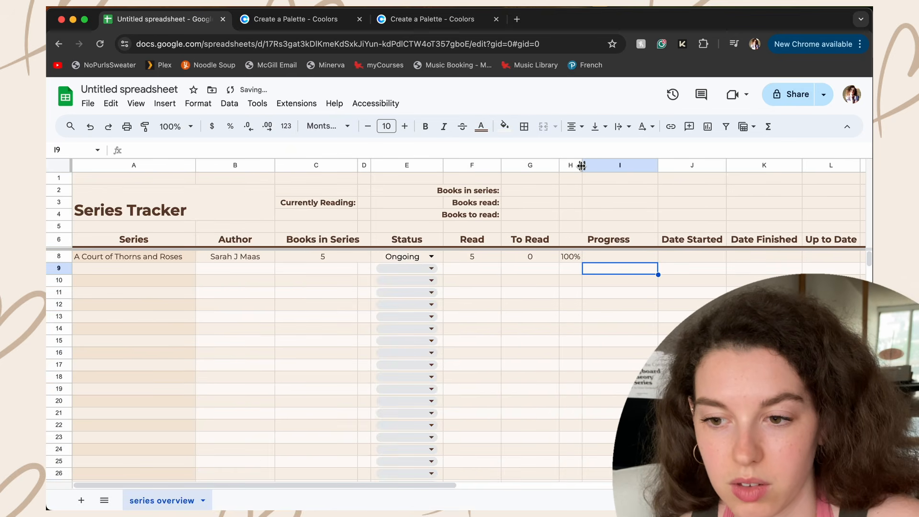
- Add a pink progress bar in I8 with the formula =SPARKLINE(F8,{"charttype","bar";"max",C8;"color1","pink"})
{"action": "left_click", "coordinate": [613, 259]}
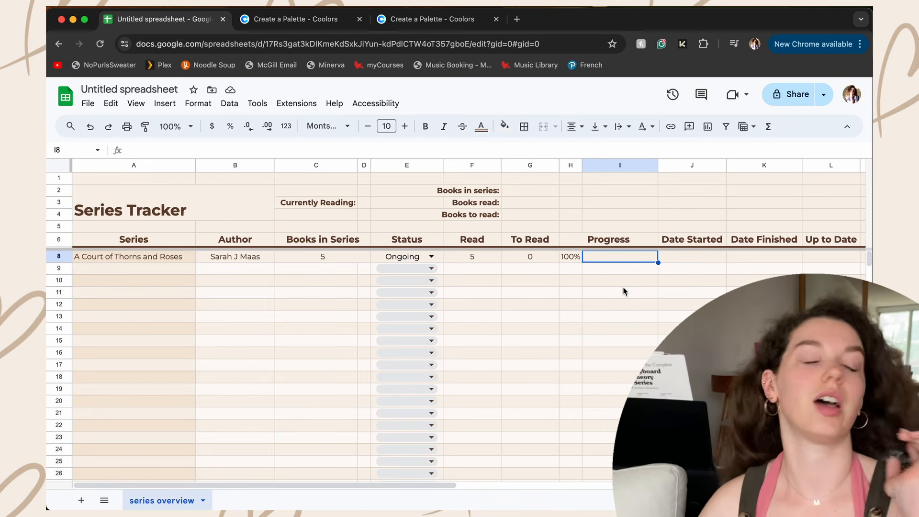
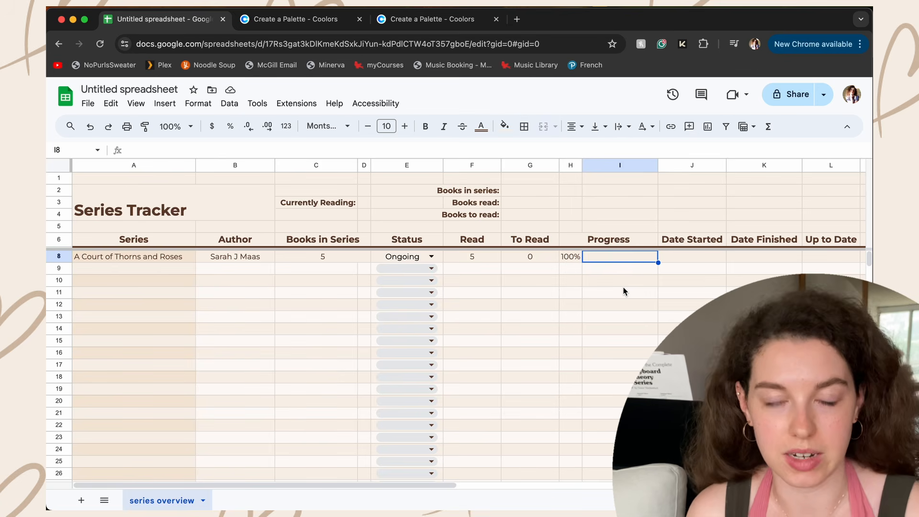
{"action": "type", "text": "=spar"}
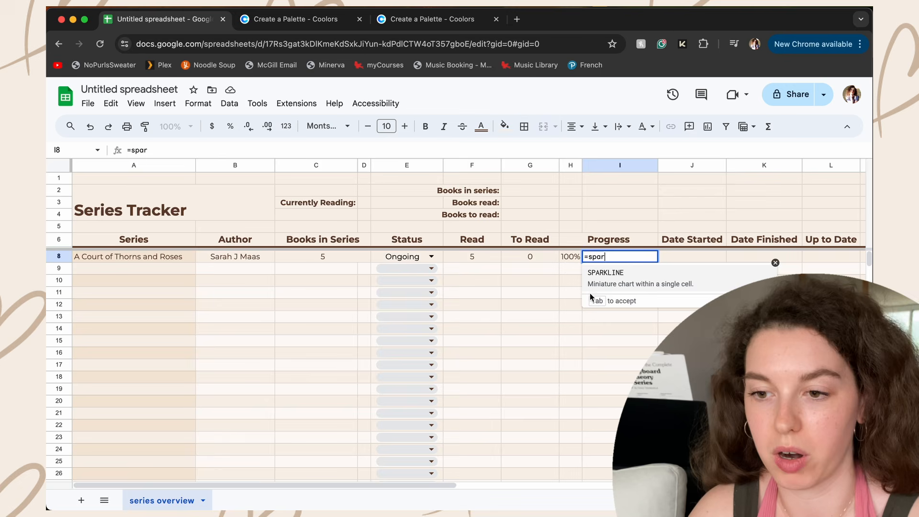
{"action": "left_click", "coordinate": [622, 271]}
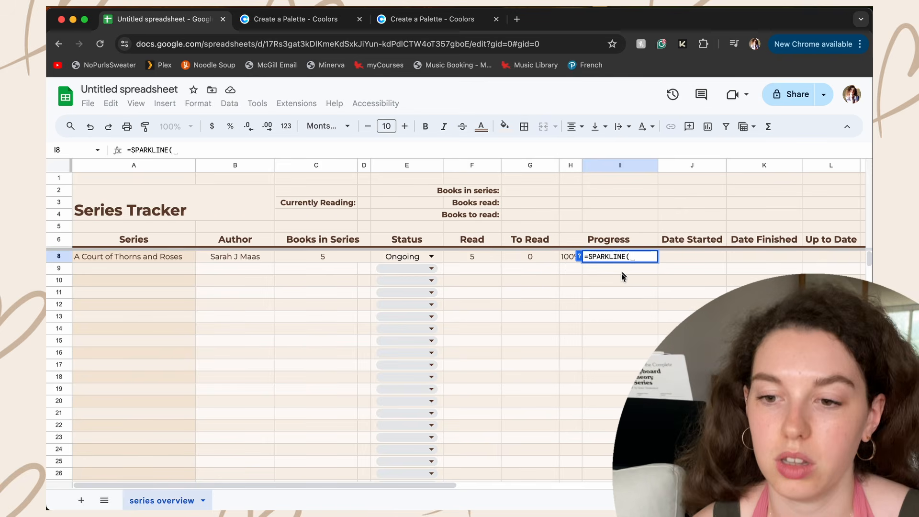
{"action": "left_click", "coordinate": [474, 256]}
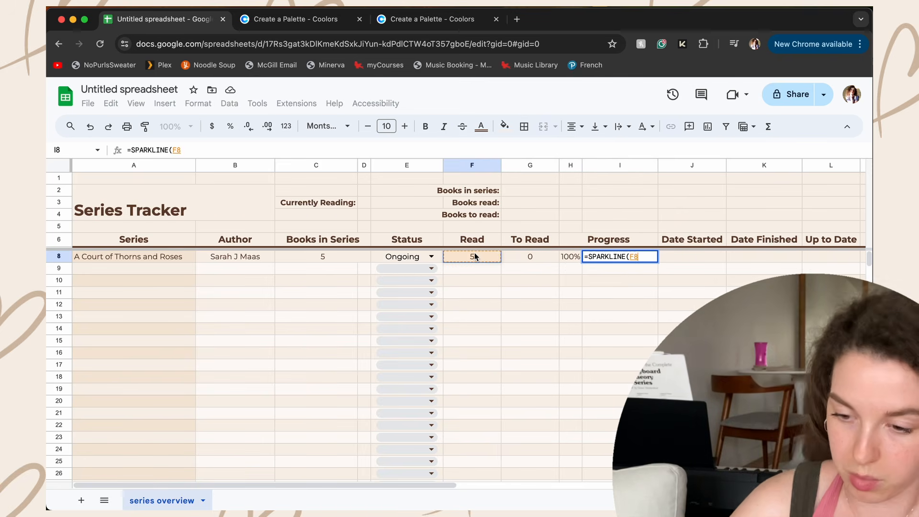
{"action": "type", "text": ","}
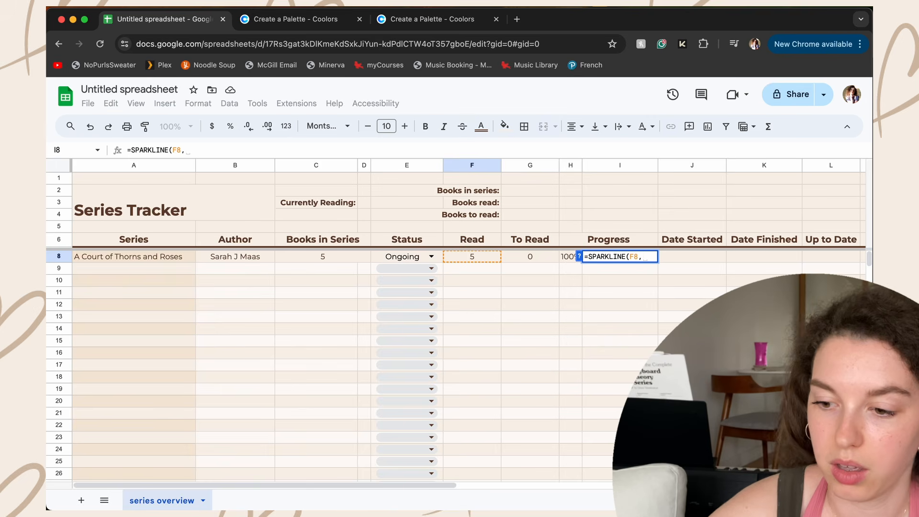
{"action": "type", "text": "{"}
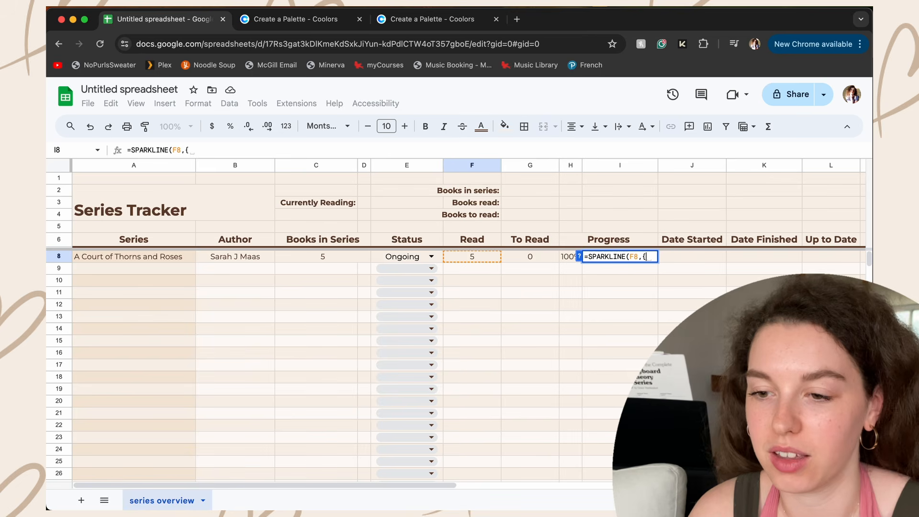
{"action": "type", "text": "\"cha"}
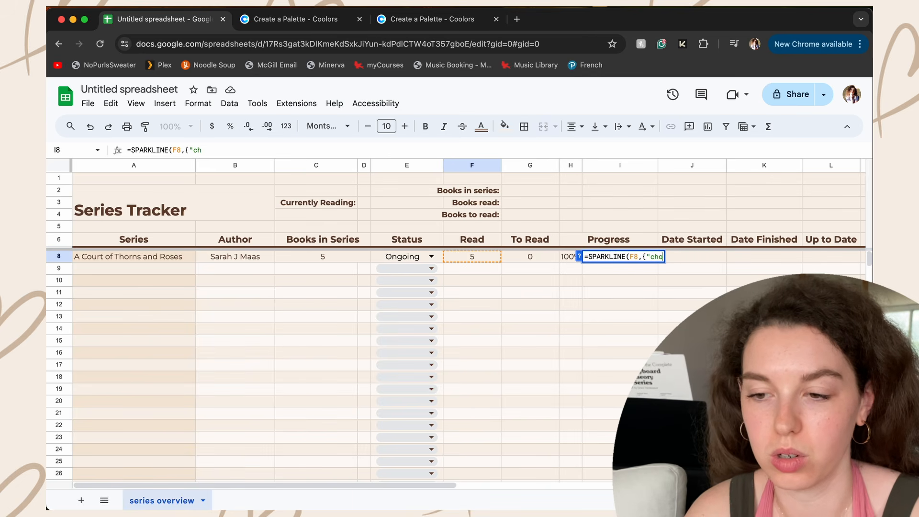
{"action": "type", "text": "rttype\""}
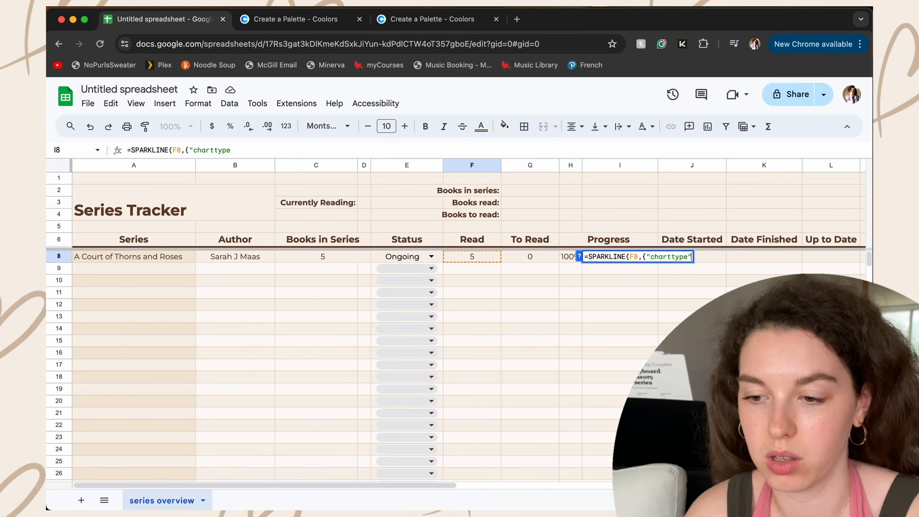
{"action": "type", "text": ","}
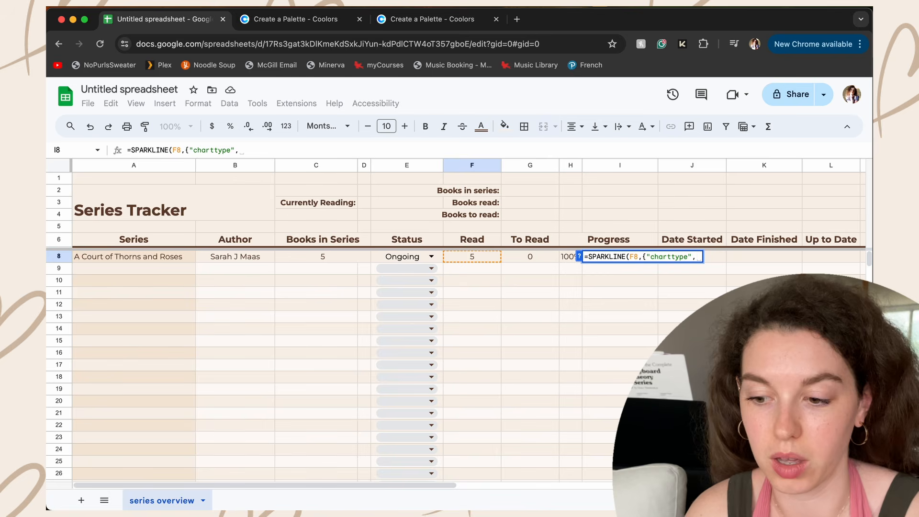
{"action": "type", "text": "\"bar\""}
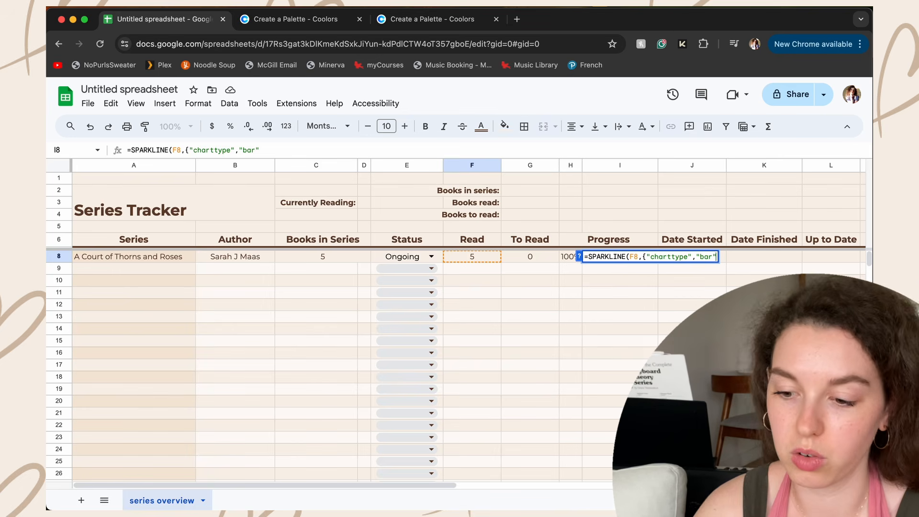
{"action": "type", "text": ";"}
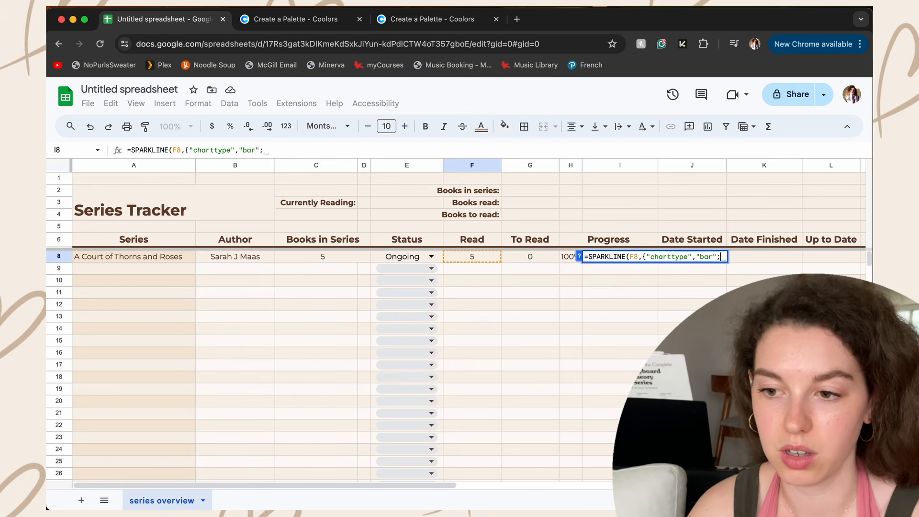
{"action": "type", "text": "\"max"}
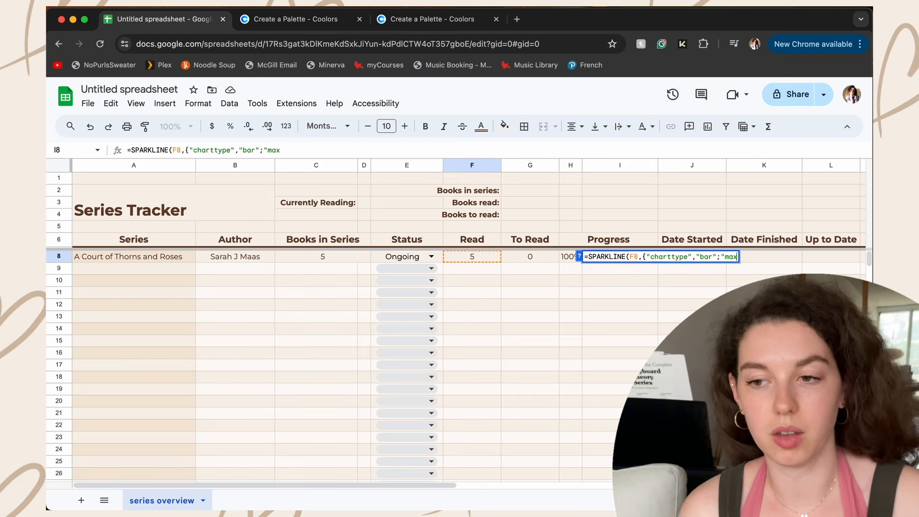
{"action": "type", "text": "\","}
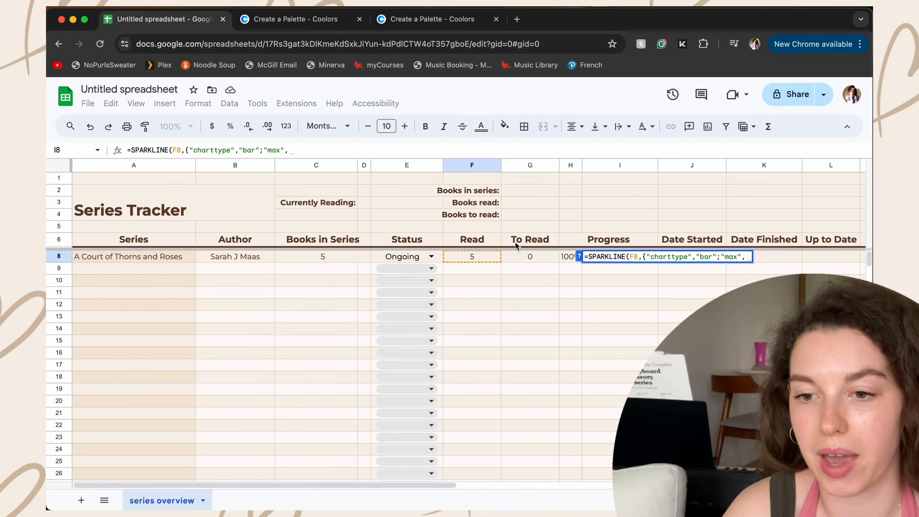
{"action": "left_click", "coordinate": [312, 257]}
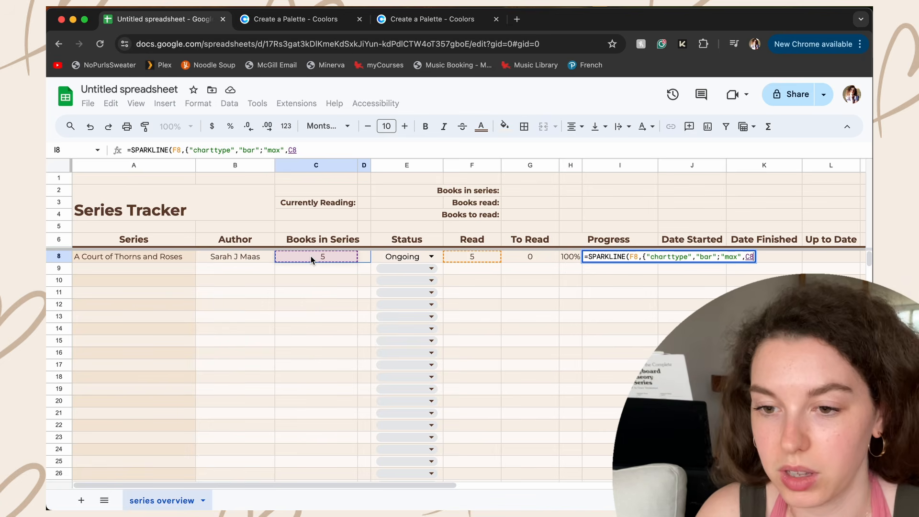
{"action": "type", "text": ";\"co"}
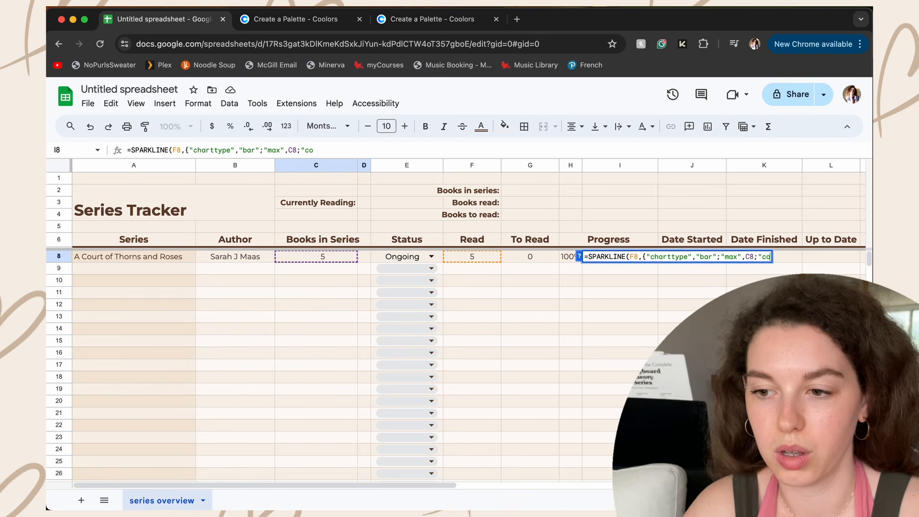
{"action": "type", "text": "lor1\",\""}
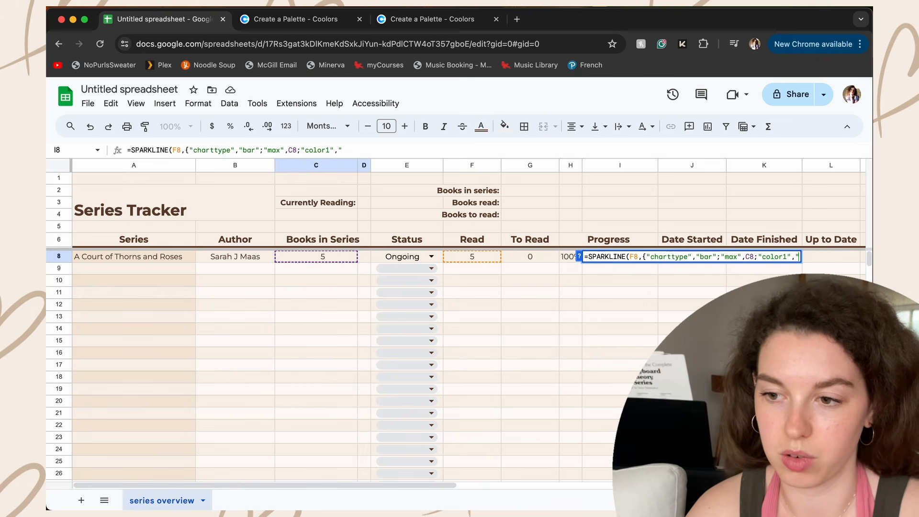
{"action": "type", "text": "pink\""}
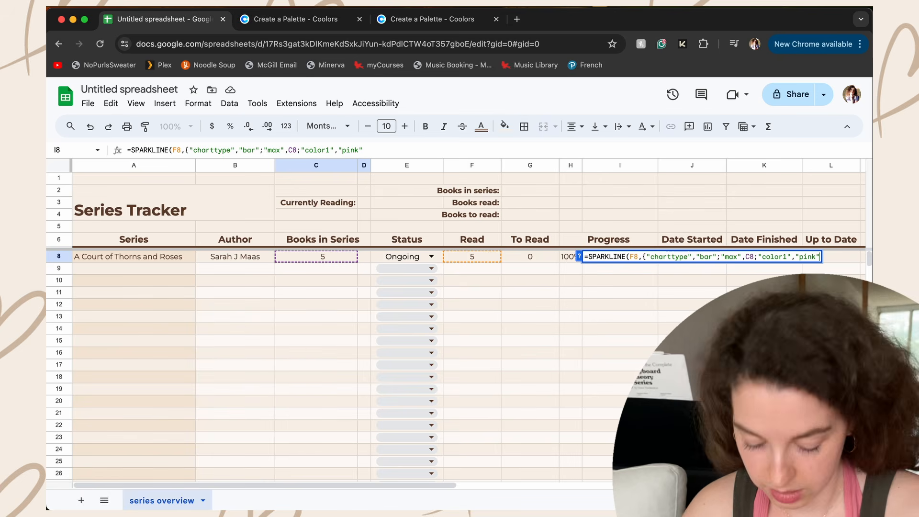
{"action": "type", "text": "}"}
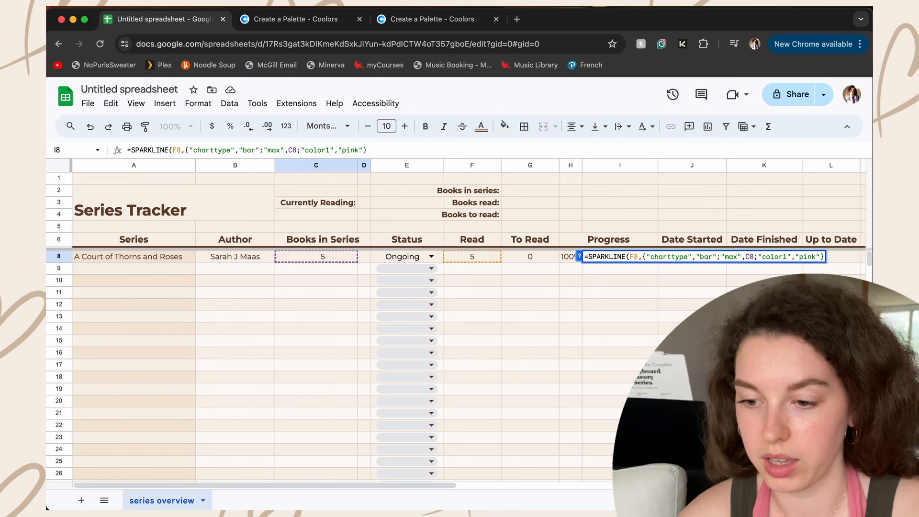
{"action": "type", "text": ")"}
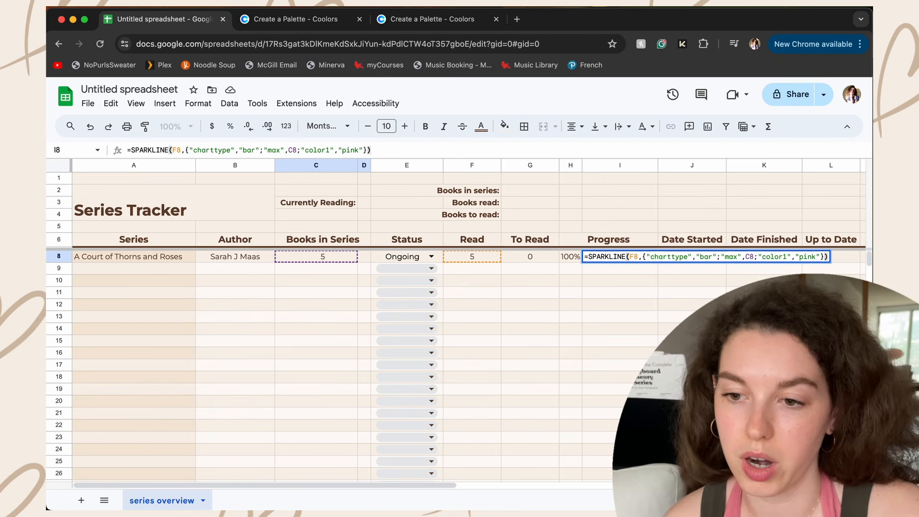
{"action": "key", "text": "Return"}
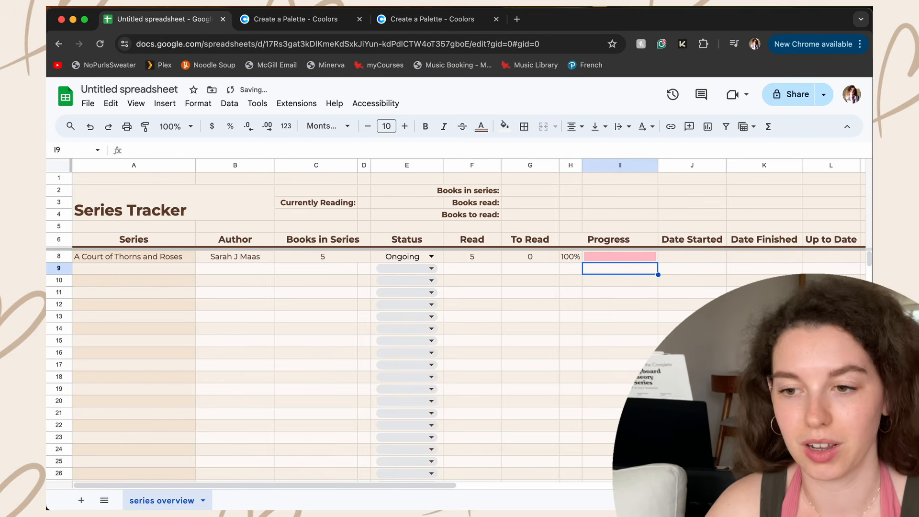
- Try lavender as the color1 value of the progress bar formula in I8
{"action": "key", "text": "Up"}
{"action": "left_click", "coordinate": [359, 150]}
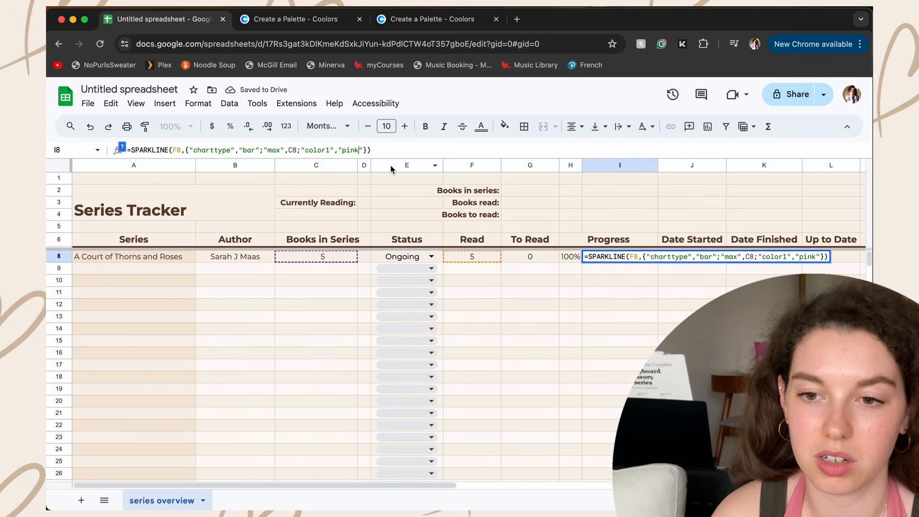
{"action": "key", "text": "BackSpace"}
{"action": "key", "text": "BackSpace"}
{"action": "key", "text": "BackSpace"}
{"action": "key", "text": "BackSpace"}
{"action": "type", "text": "lav"}
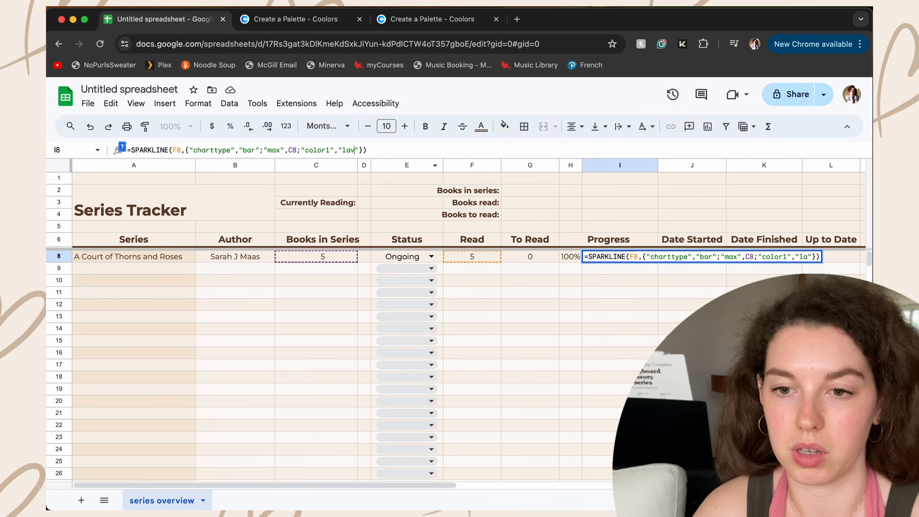
{"action": "type", "text": "ender"}
{"action": "key", "text": "Return"}
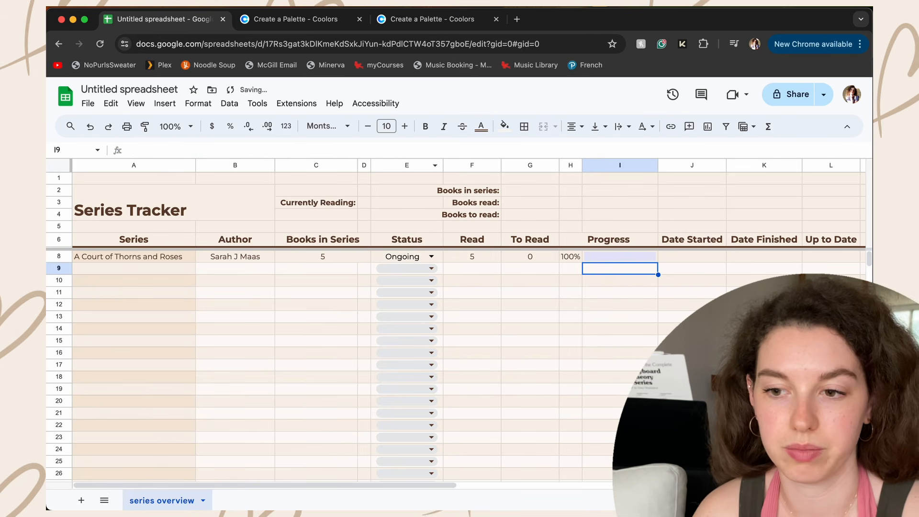
- Try yellow as the color1 value of the SPARKLINE progress bar in I8
{"action": "key", "text": "Up"}
{"action": "key", "text": "Return"}
{"action": "key", "text": "BackSpace"}
{"action": "key", "text": "BackSpace"}
{"action": "key", "text": "BackSpace"}
{"action": "key", "text": "BackSpace"}
{"action": "key", "text": "BackSpace"}
{"action": "key", "text": "BackSpace"}
{"action": "key", "text": "BackSpace"}
{"action": "key", "text": "BackSpace"}
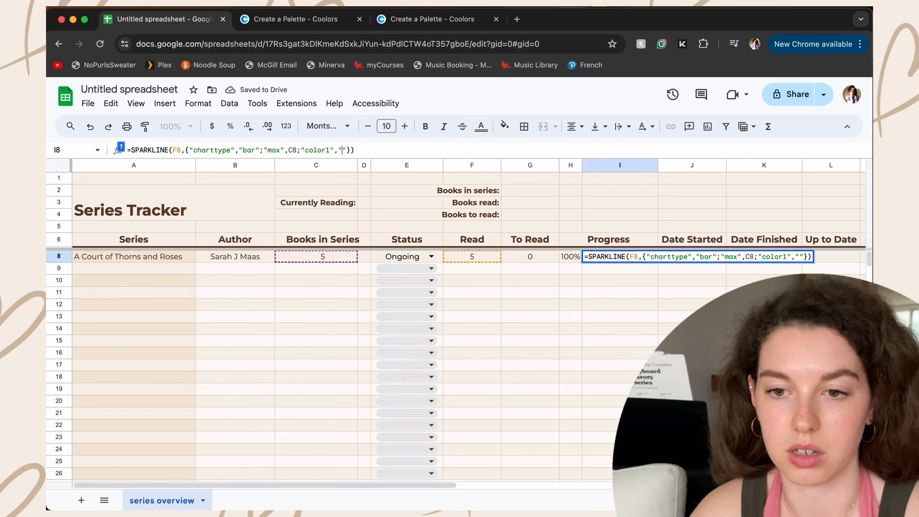
{"action": "type", "text": "yellow"}
{"action": "key", "text": "Return"}
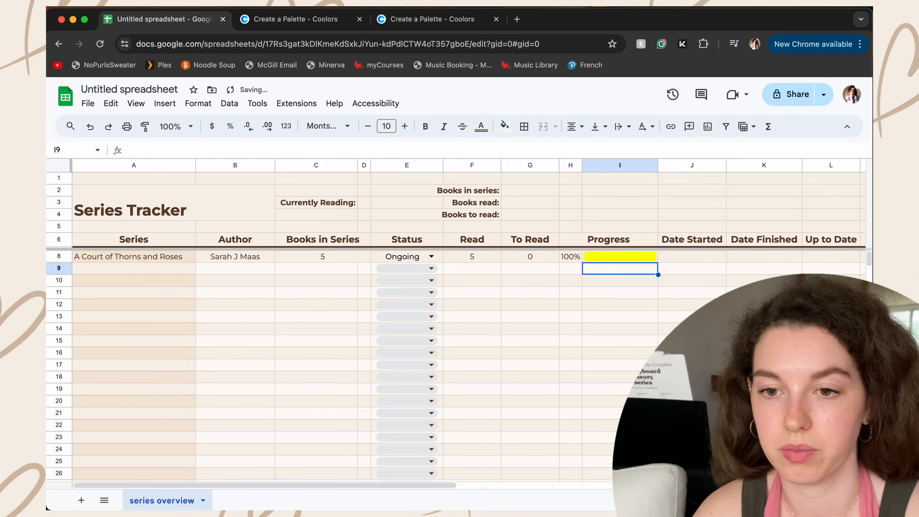
- Set the bar colour in the I8 SPARKLINE formula back to "pink"
{"action": "key", "text": "Up"}
{"action": "key", "text": "Return"}
{"action": "key", "text": "BackSpace"}
{"action": "key", "text": "BackSpace"}
{"action": "key", "text": "BackSpace"}
{"action": "key", "text": "BackSpace"}
{"action": "key", "text": "BackSpace"}
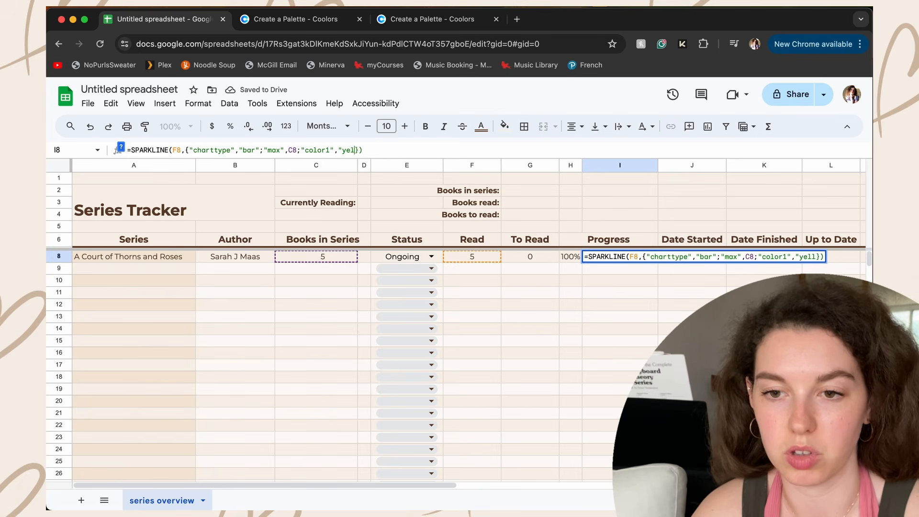
{"action": "key", "text": "BackSpace"}
{"action": "type", "text": "pink"}
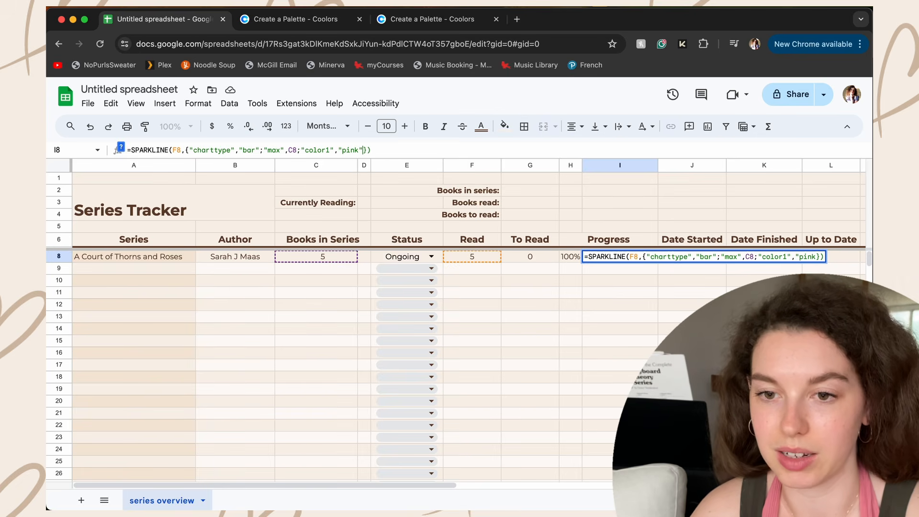
{"action": "key", "text": "Return"}
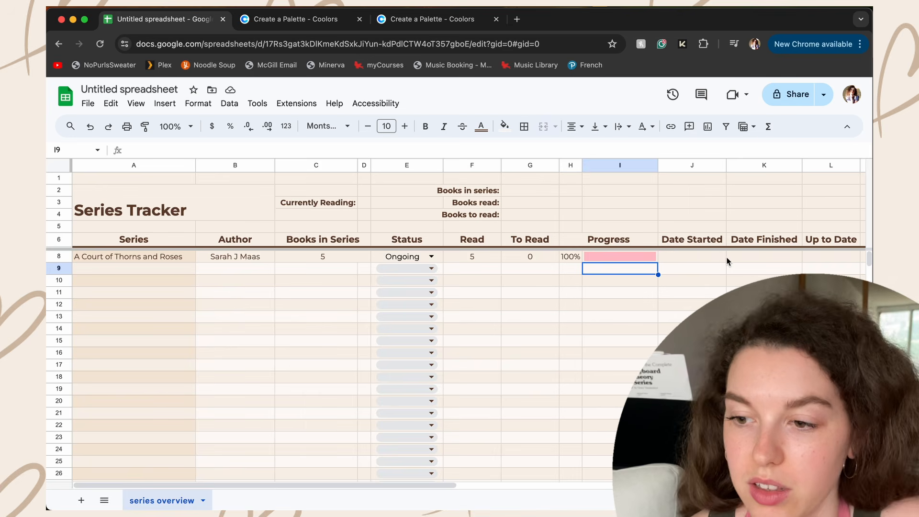
- Format the Date Started and Date Finished columns (J and K) with the custom date format showing full month name and year (August 1930)
{"action": "left_click", "coordinate": [689, 165]}
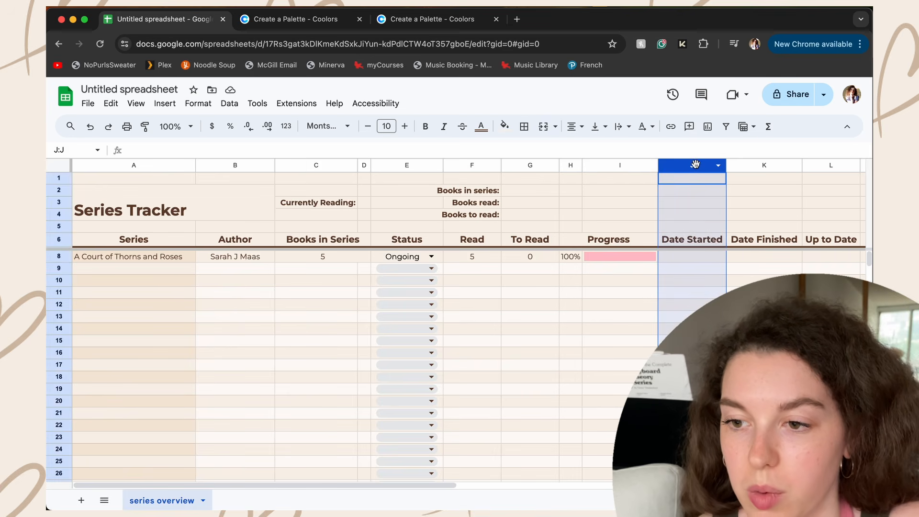
{"action": "left_click", "coordinate": [749, 179]}
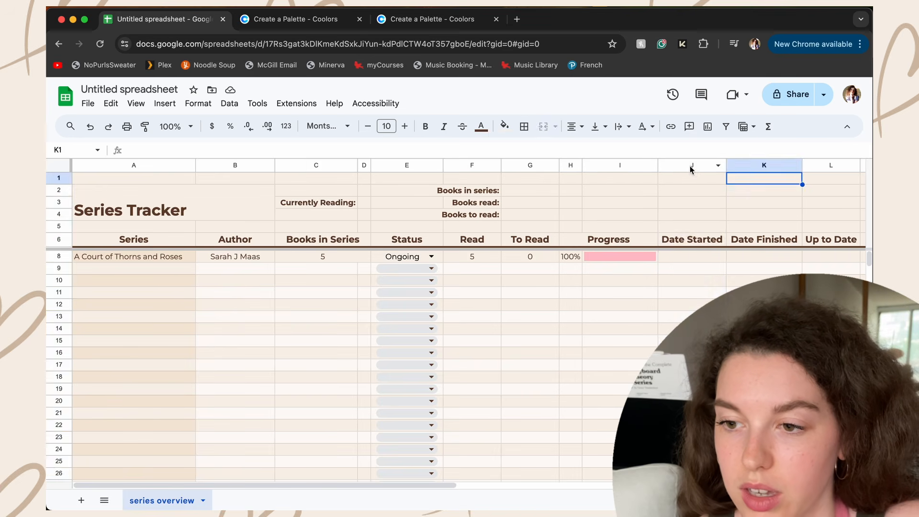
{"action": "left_click", "coordinate": [689, 165]}
{"action": "left_click", "coordinate": [748, 167], "text": "shift"}
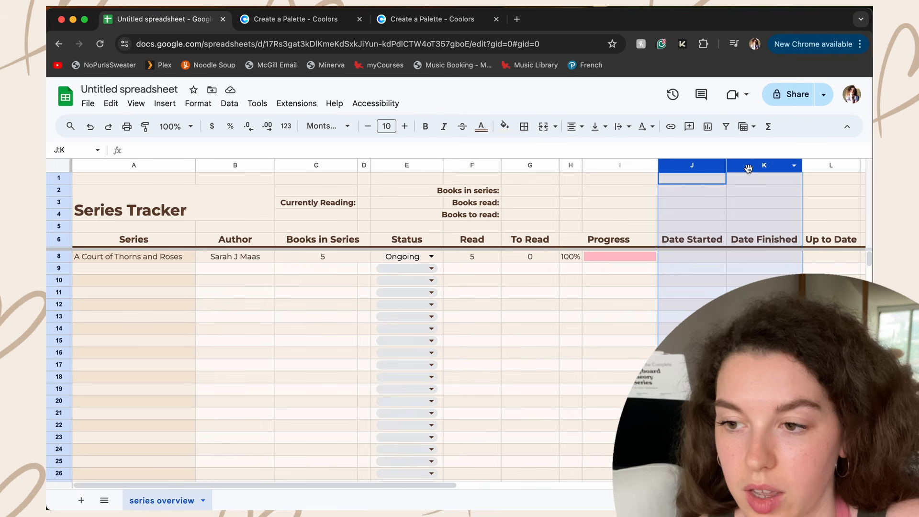
{"action": "left_click", "coordinate": [196, 104]}
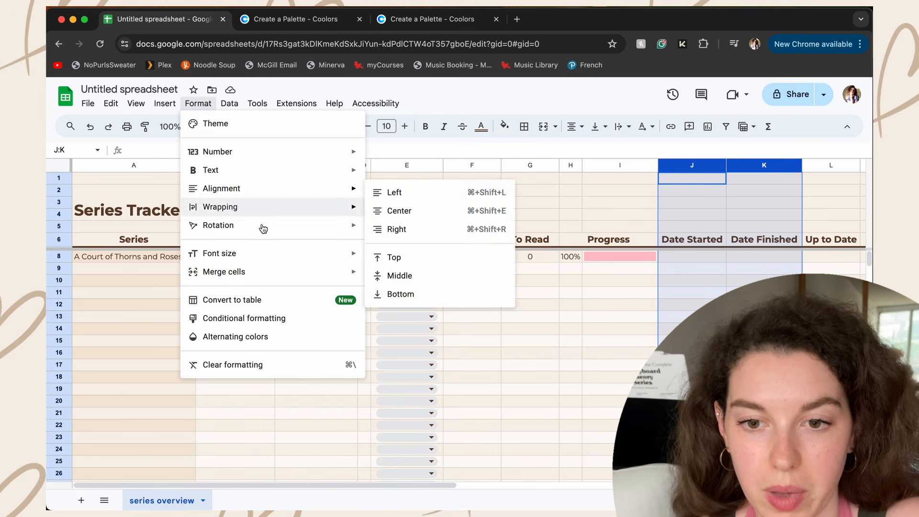
{"action": "mouse_move", "coordinate": [312, 160]}
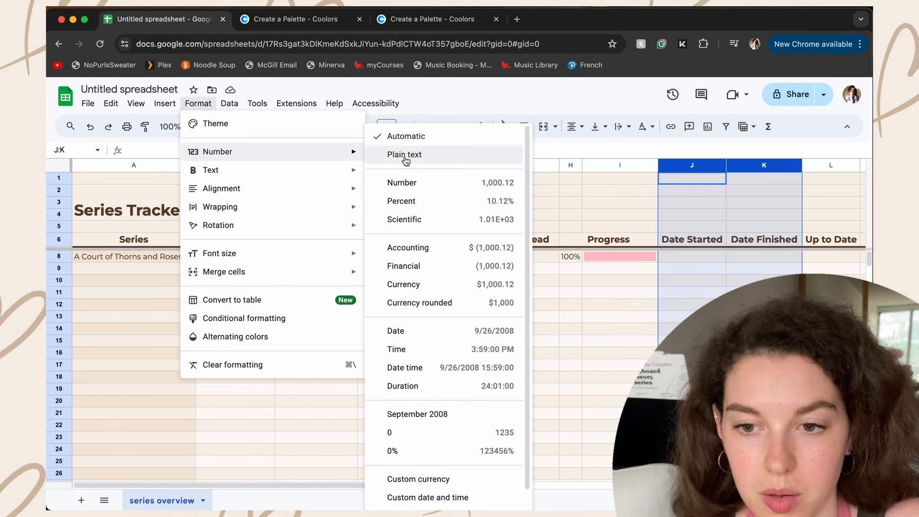
{"action": "left_click", "coordinate": [433, 493]}
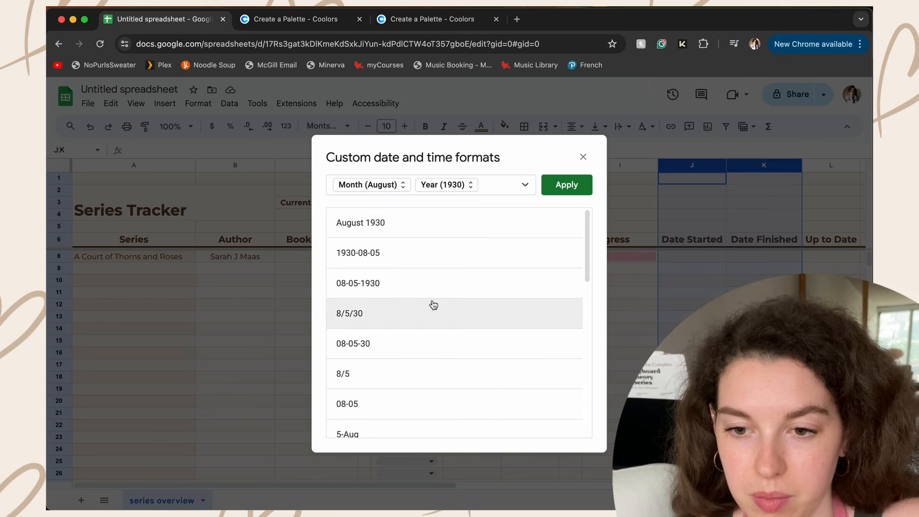
{"action": "left_click", "coordinate": [393, 230]}
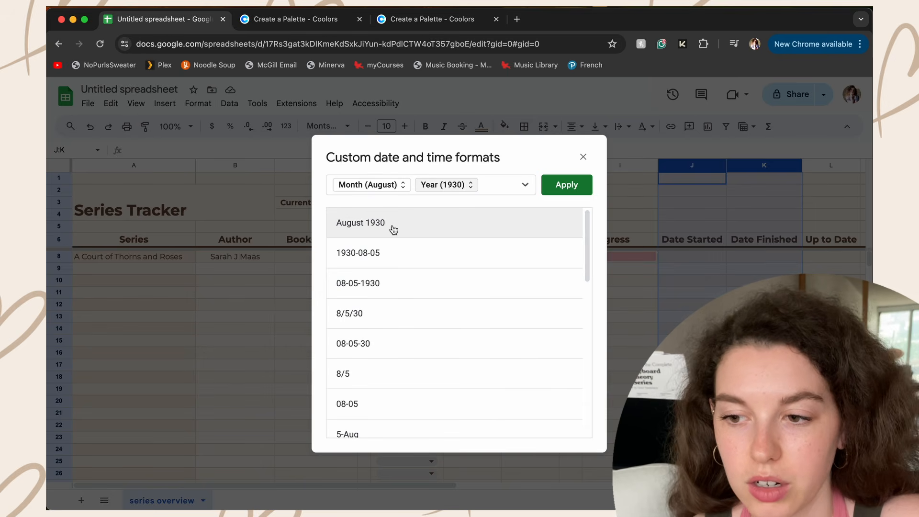
{"action": "left_click", "coordinate": [565, 185]}
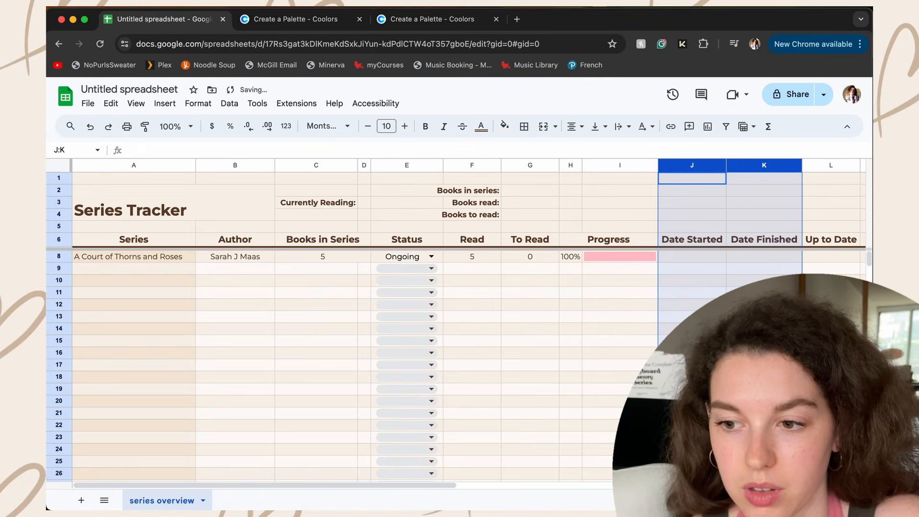
- Enter 03/03/2021 as the Date Started for A Court of Thorns and Roses in J8
{"action": "left_click", "coordinate": [690, 262]}
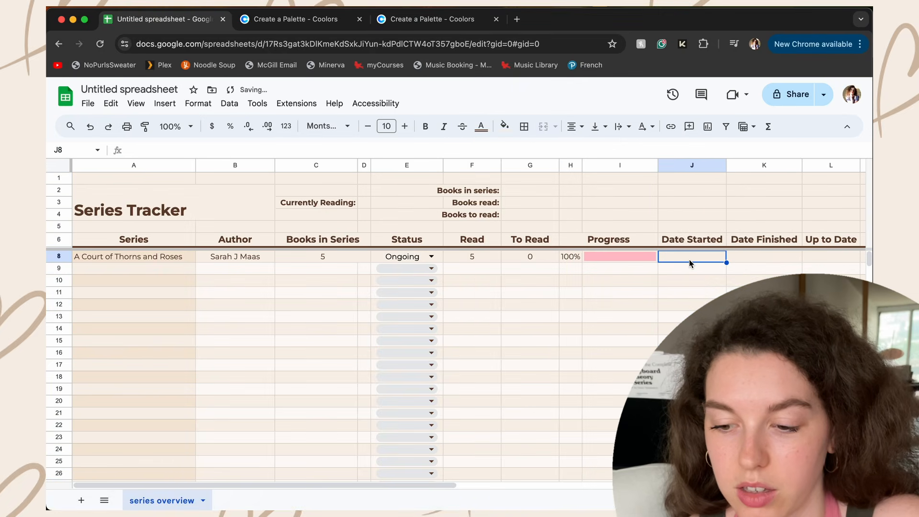
{"action": "type", "text": "03/"}
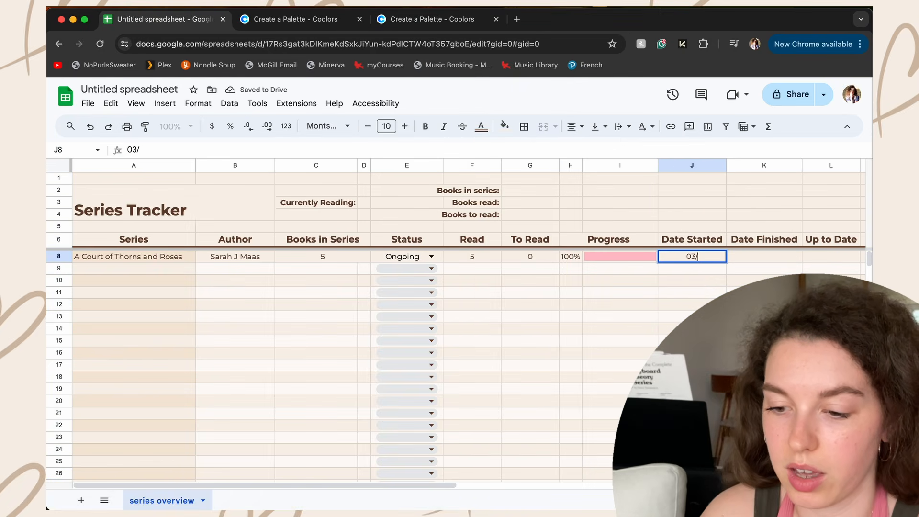
{"action": "type", "text": "03/2"}
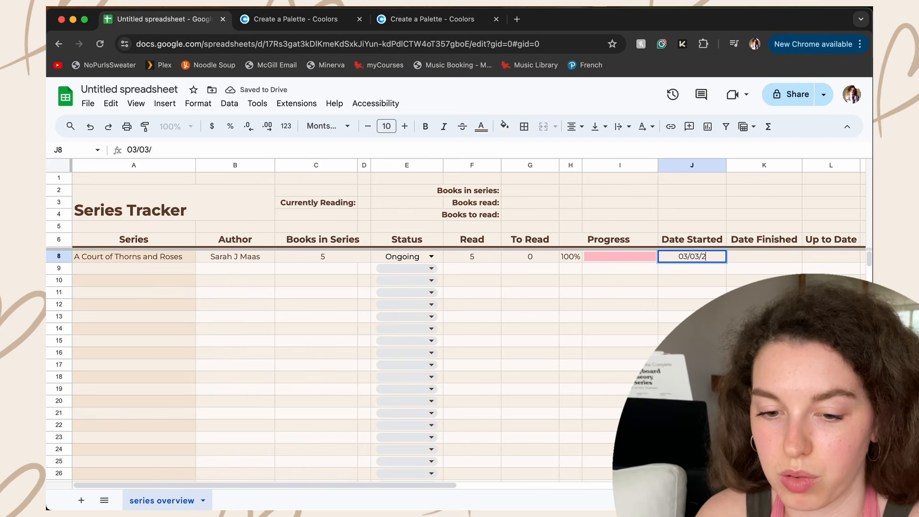
{"action": "type", "text": "021"}
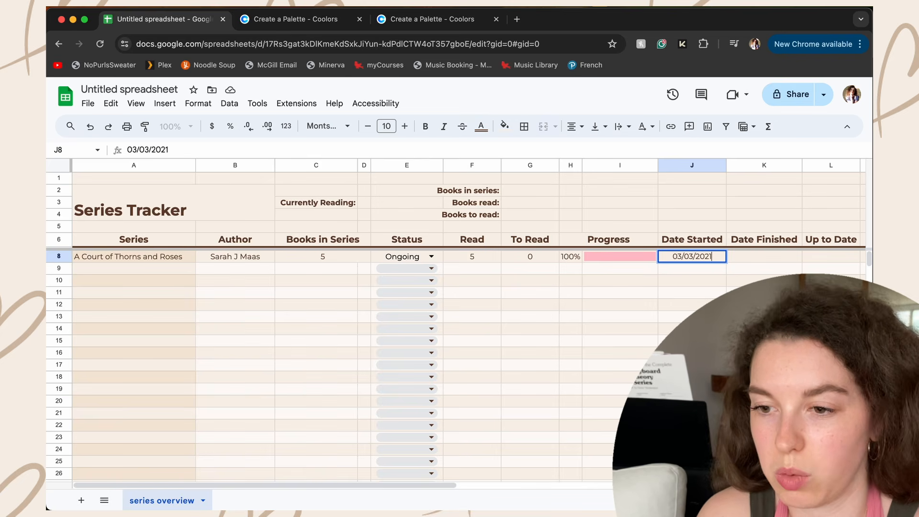
{"action": "key", "text": "Tab"}
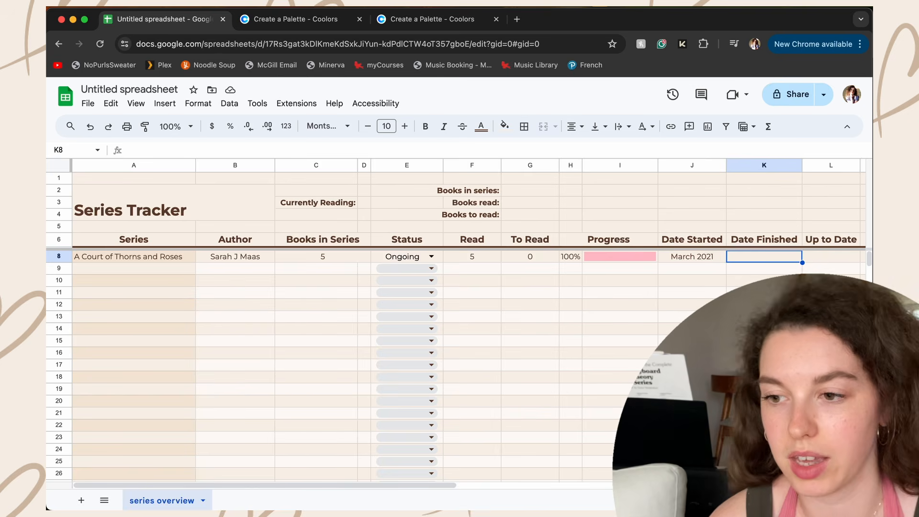
- Insert a checkbox in L8 under "Up to Date" and tick it
{"action": "key", "text": "Tab"}
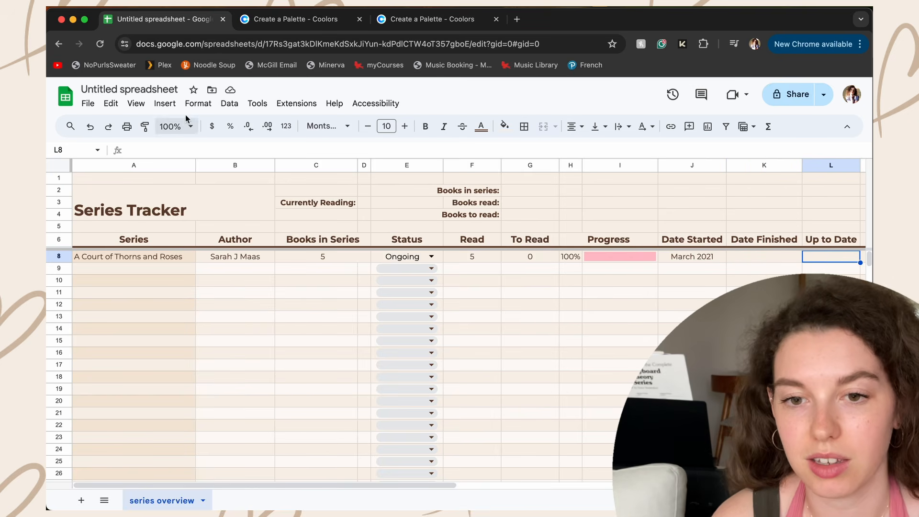
{"action": "left_click", "coordinate": [171, 105]}
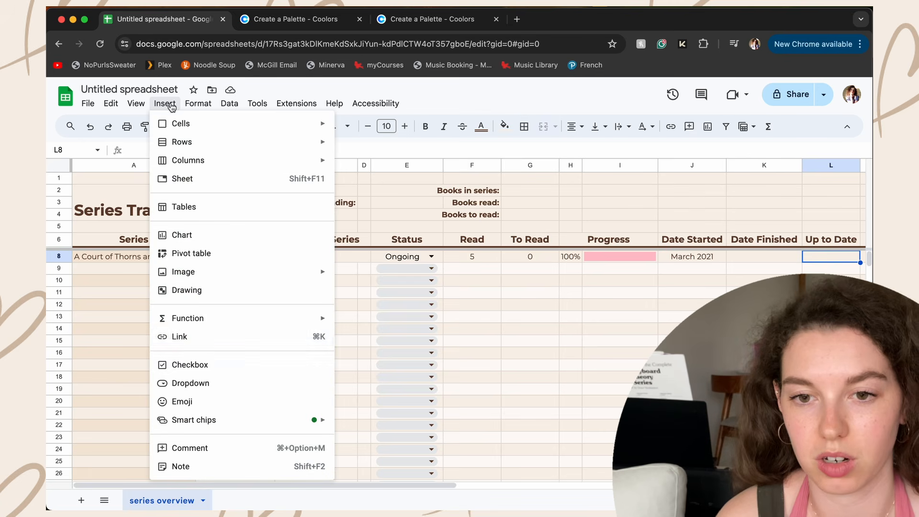
{"action": "left_click", "coordinate": [194, 366]}
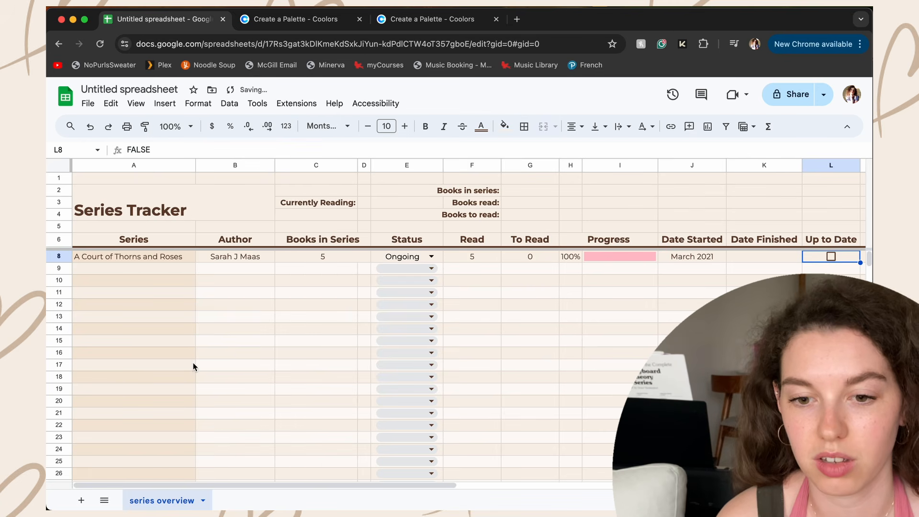
{"action": "left_click", "coordinate": [831, 257]}
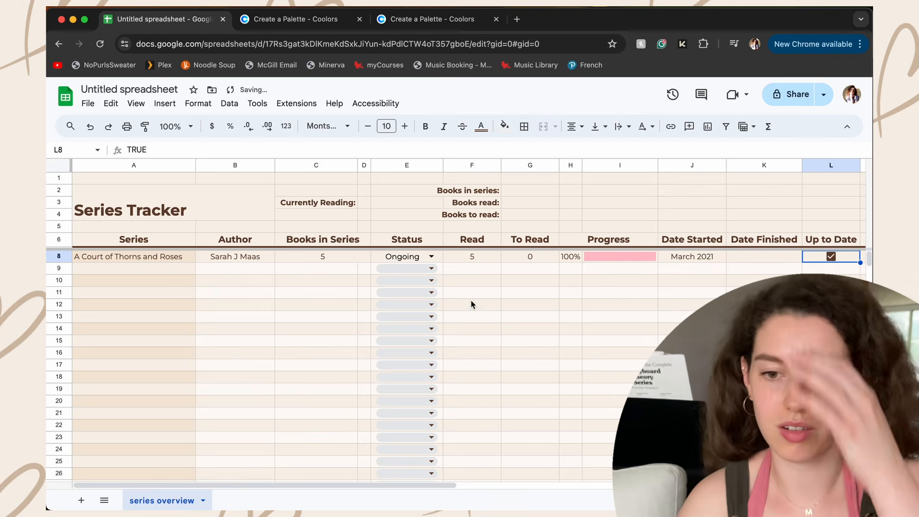
- Add the series Chestnut Springs by Elsie Silver with 5 books in row 9, merging C9:D9 for the book count
{"action": "left_click", "coordinate": [158, 271]}
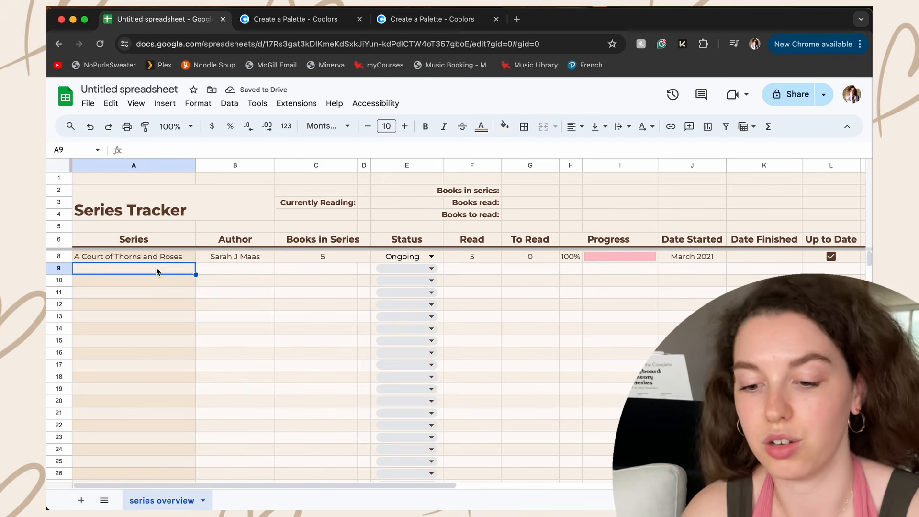
{"action": "type", "text": "Chestnut Springs"}
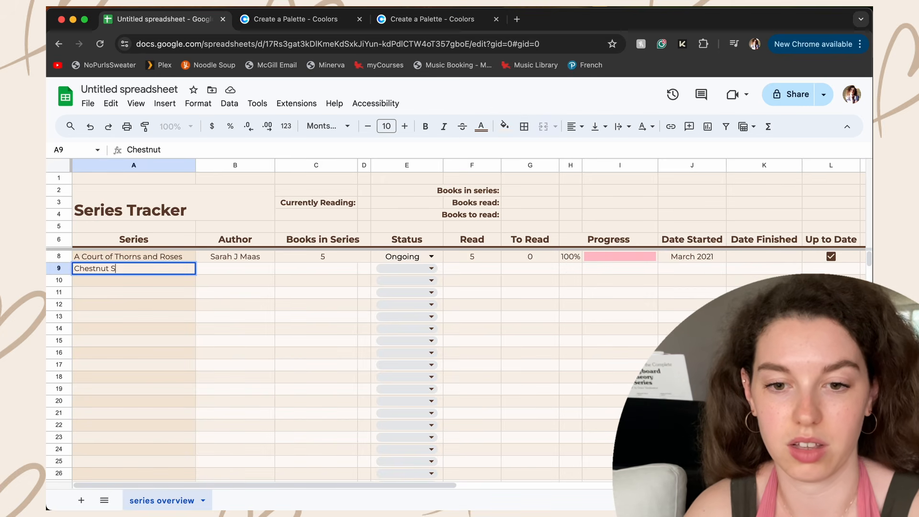
{"action": "type", "text": "E"}
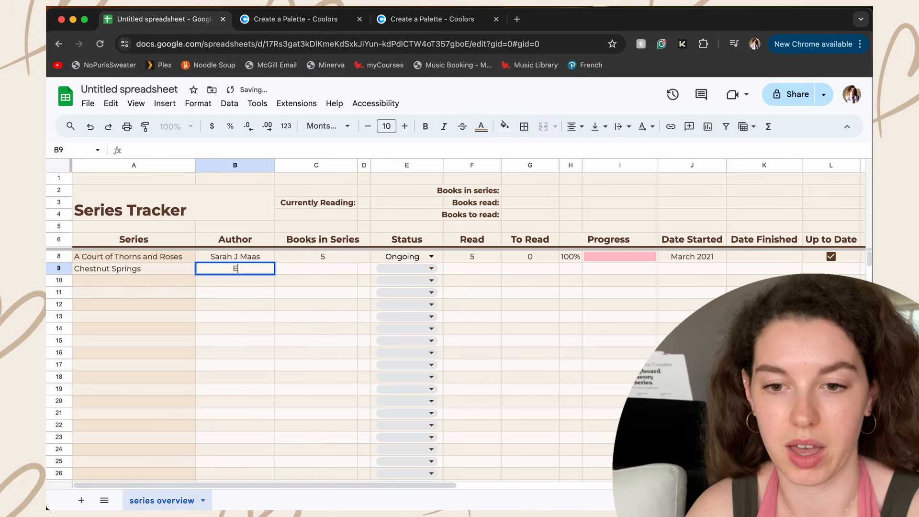
{"action": "type", "text": "lsie Silver"}
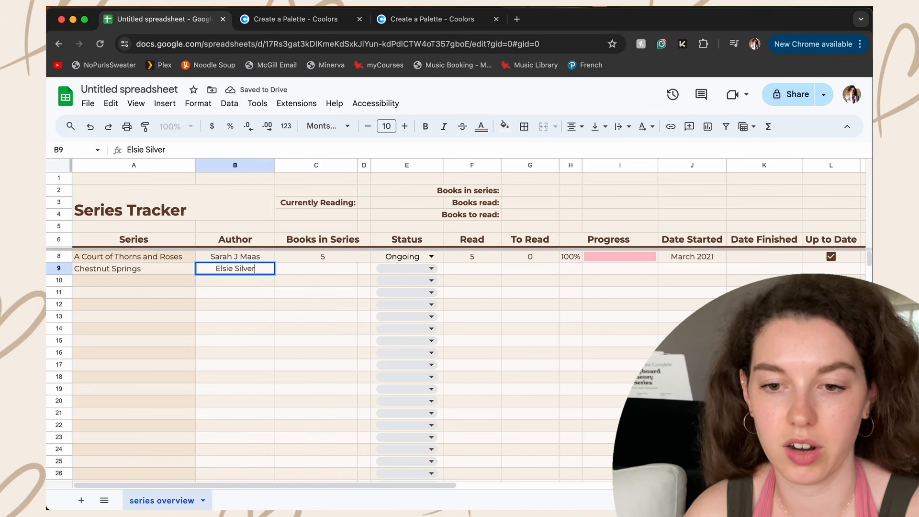
{"action": "key", "text": "Tab"}
{"action": "type", "text": "5"}
{"action": "key", "text": "Tab"}
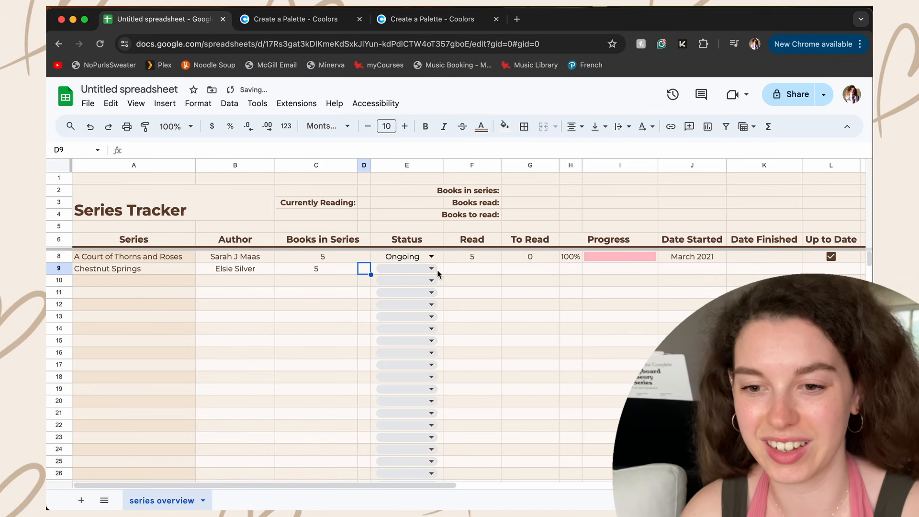
{"action": "left_click_drag", "start_coordinate": [343, 269], "coordinate": [362, 272]}
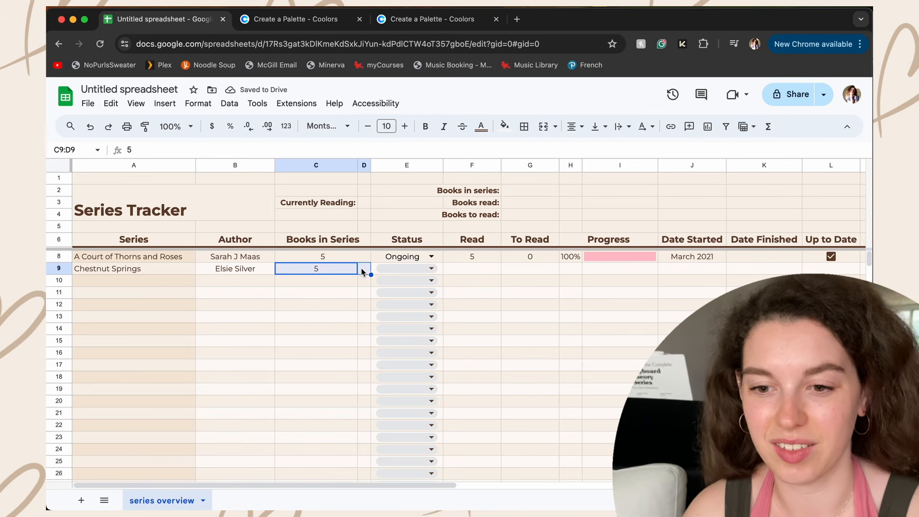
{"action": "left_click", "coordinate": [543, 126]}
- Set the status of Chestnut Springs to Completed and enter 3 books read in F9
{"action": "left_click", "coordinate": [421, 269]}
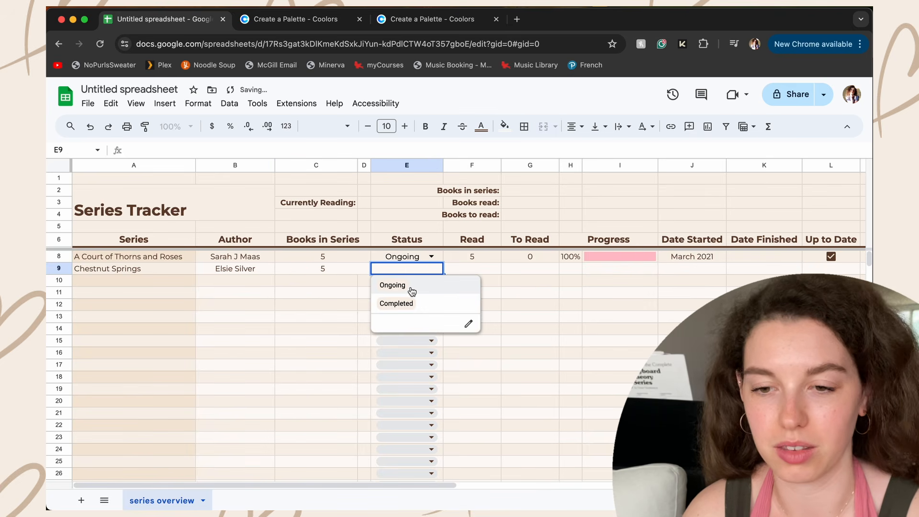
{"action": "left_click", "coordinate": [407, 304]}
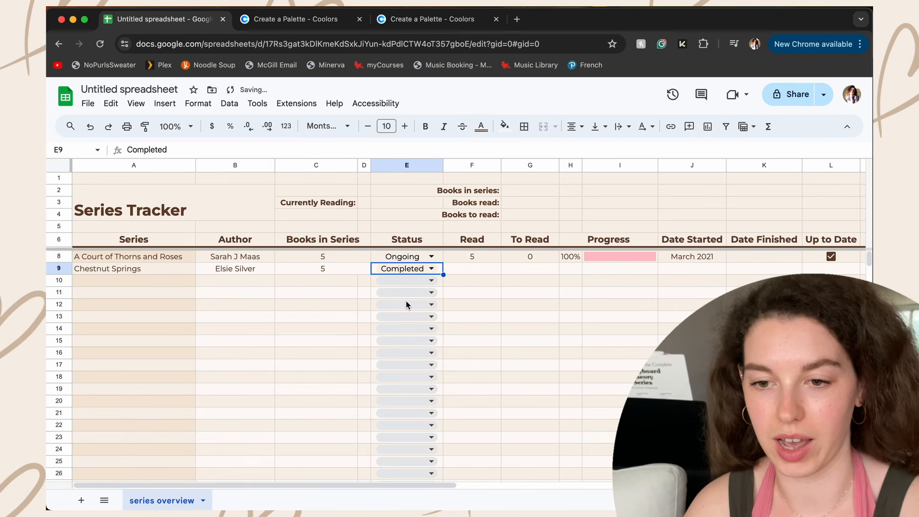
{"action": "left_click", "coordinate": [484, 265]}
{"action": "type", "text": "3"}
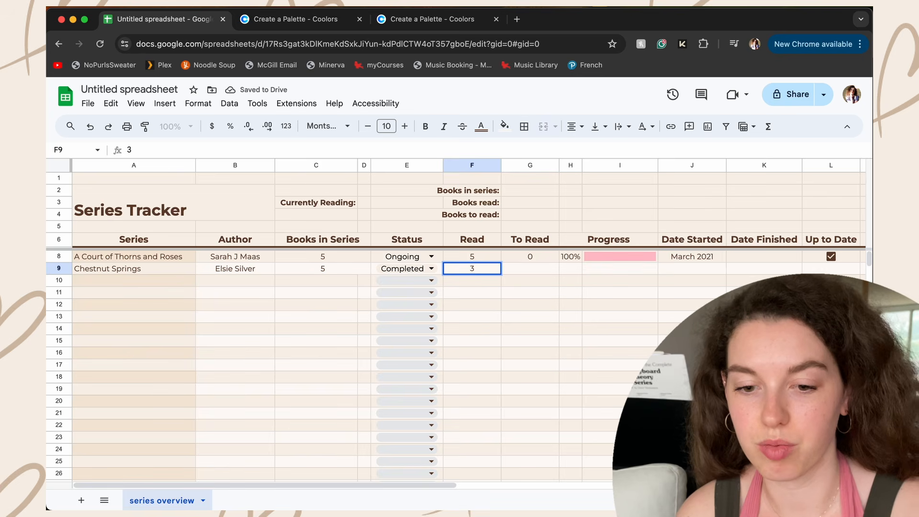
{"action": "key", "text": "Tab"}
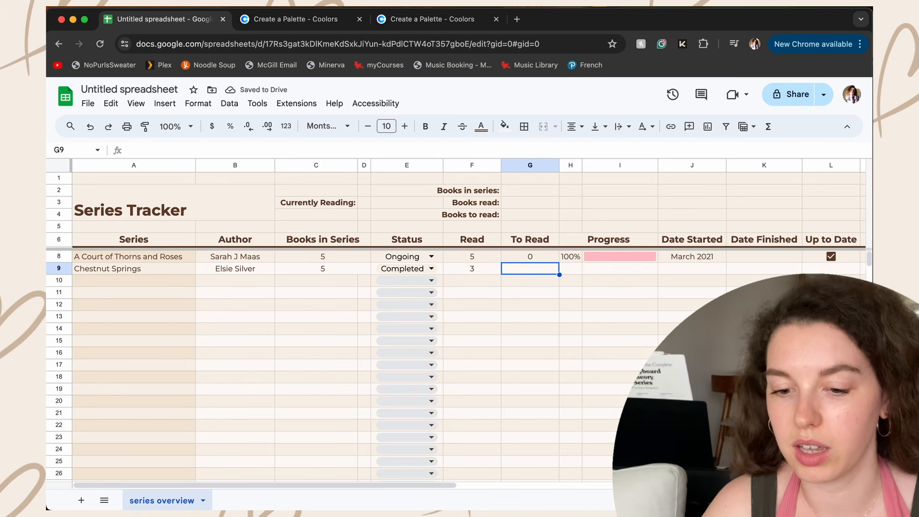
- Copy the To Read formula from G8 and paste only the formula into G9 for Chestnut Springs
{"action": "key", "text": "Up"}
{"action": "key", "text": "super+c"}
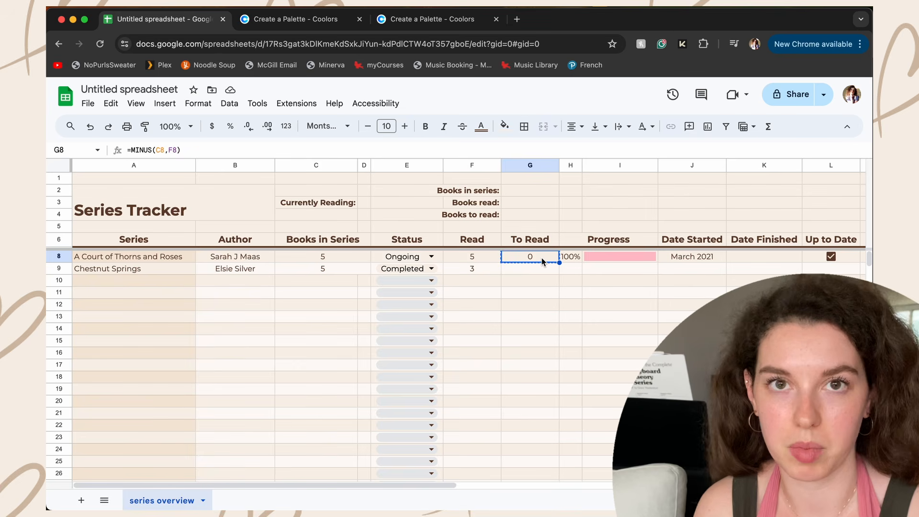
{"action": "key", "text": "Down"}
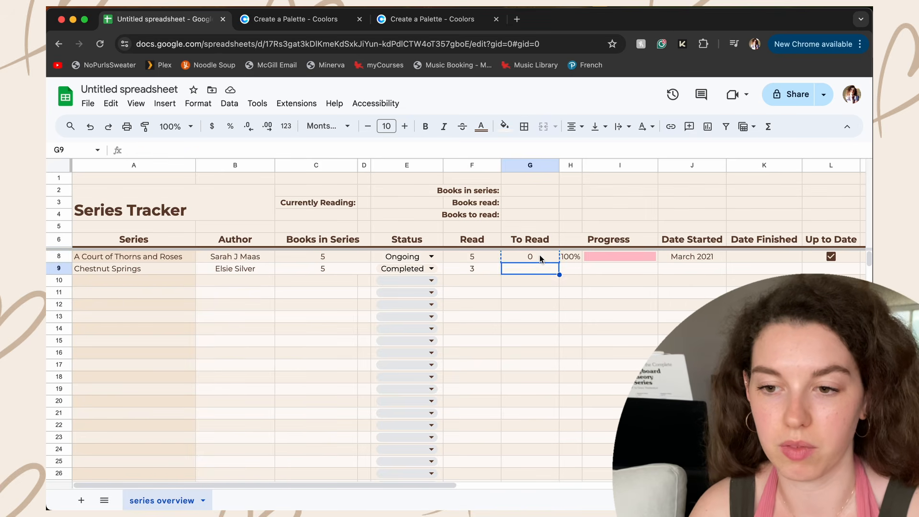
{"action": "key", "text": "Up"}
{"action": "left_click", "coordinate": [535, 268]}
{"action": "right_click", "coordinate": [536, 271]}
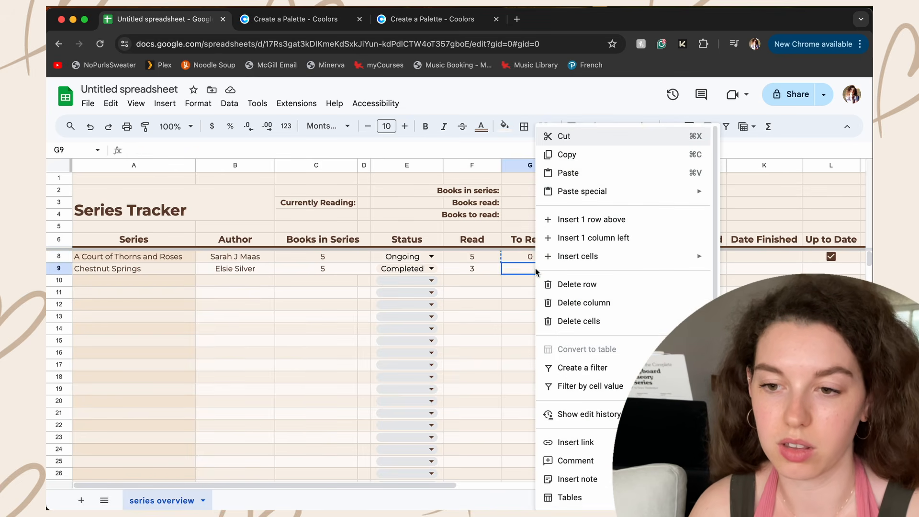
{"action": "mouse_move", "coordinate": [607, 196]}
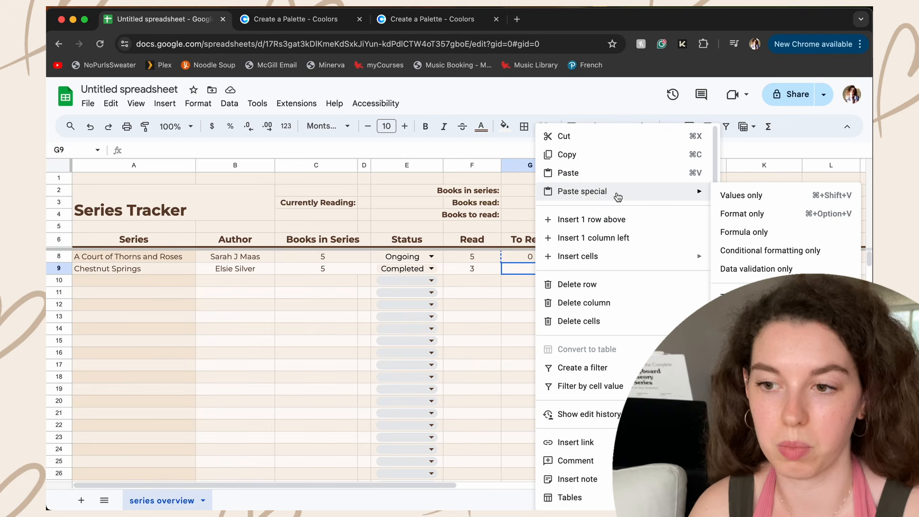
{"action": "left_click", "coordinate": [750, 233]}
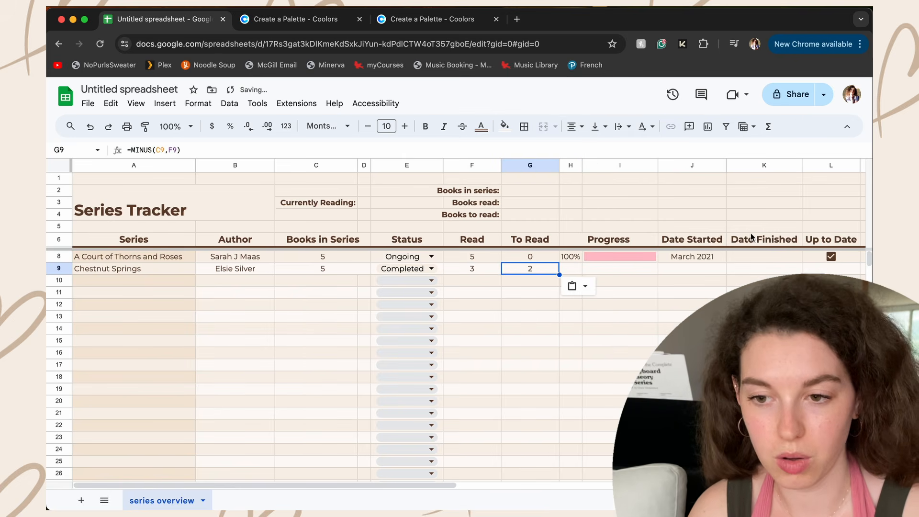
- Copy the progress percentage cell H8 and bring up the special paste options for H9 in the Chestnut Springs row
{"action": "left_click", "coordinate": [573, 269]}
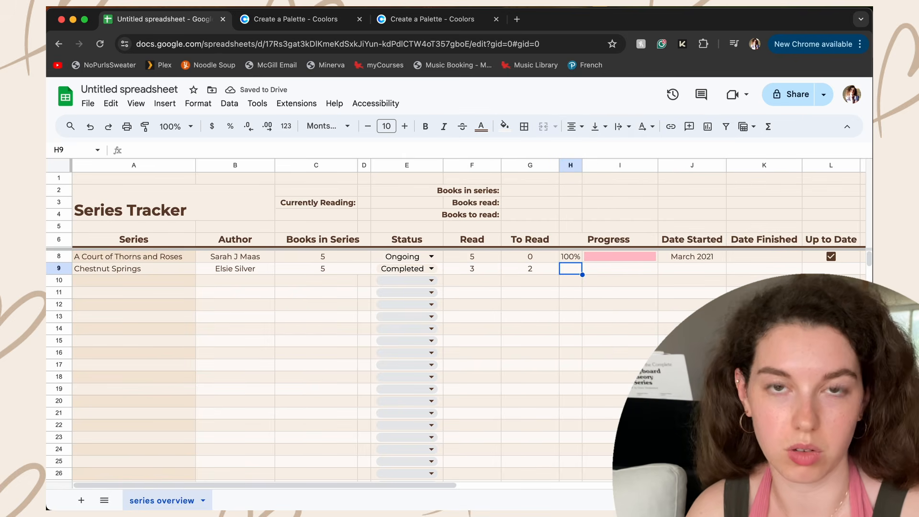
{"action": "key", "text": "Up"}
{"action": "right_click", "coordinate": [572, 269]}
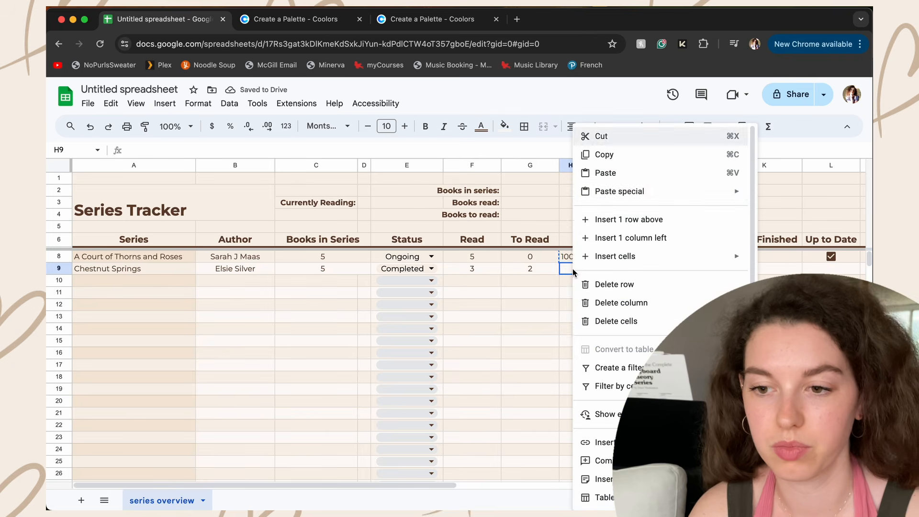
{"action": "mouse_move", "coordinate": [622, 191]}
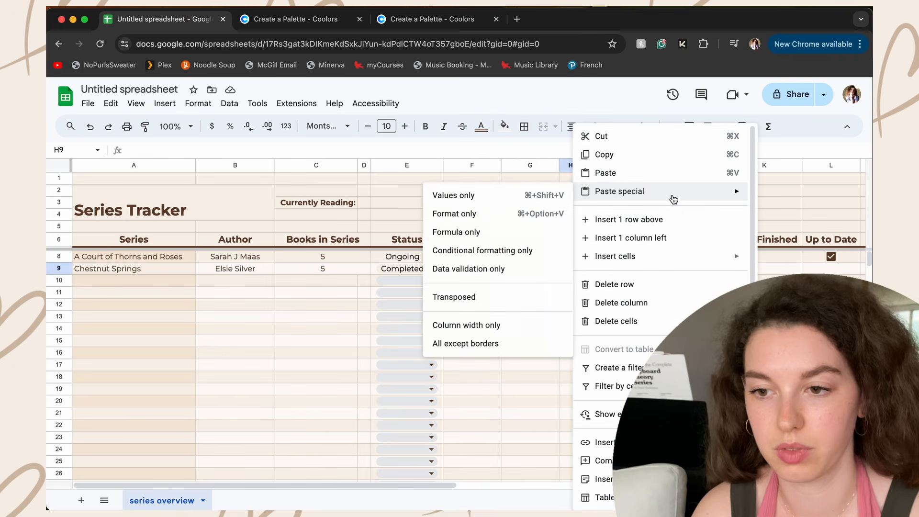
- Paste only the copied formula into H9, and copy the progress bar formula from I8 into I9 as formula only
{"action": "left_click", "coordinate": [507, 237]}
{"action": "left_click", "coordinate": [613, 261]}
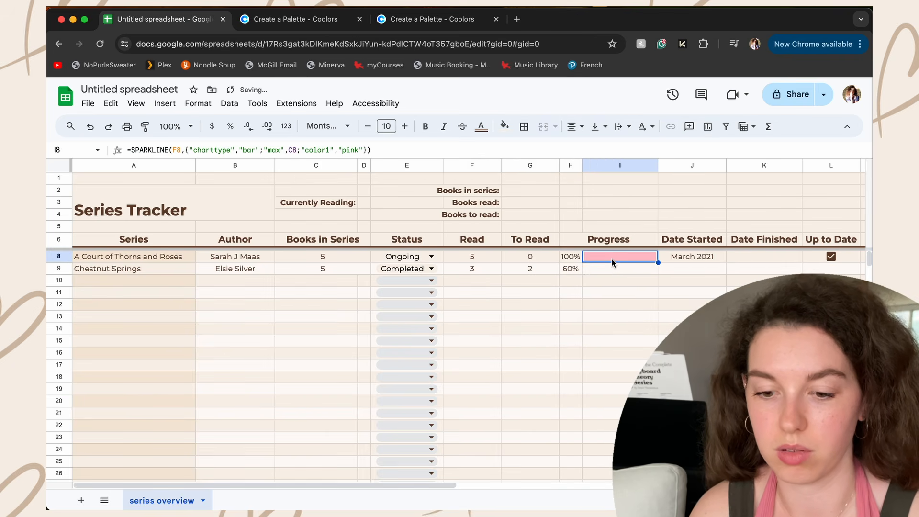
{"action": "key", "text": "super+c"}
{"action": "left_click", "coordinate": [618, 271]}
{"action": "right_click", "coordinate": [618, 270]}
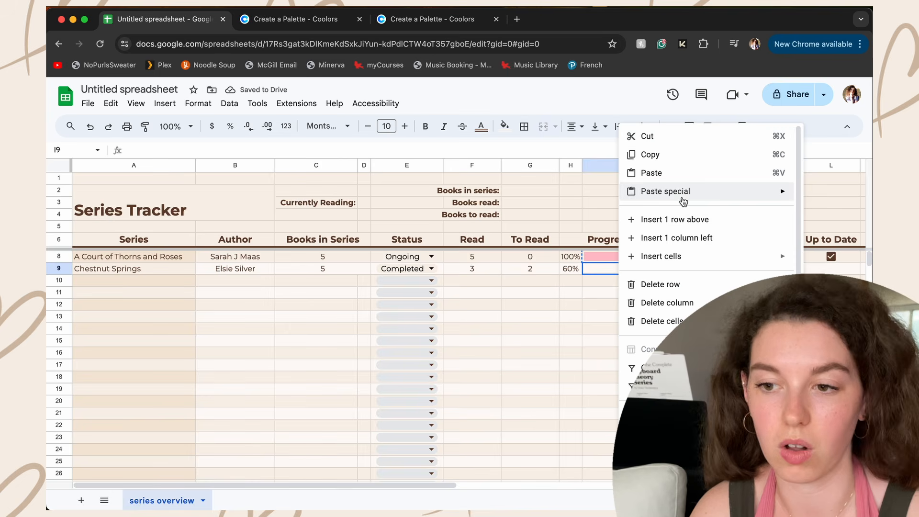
{"action": "mouse_move", "coordinate": [683, 201]}
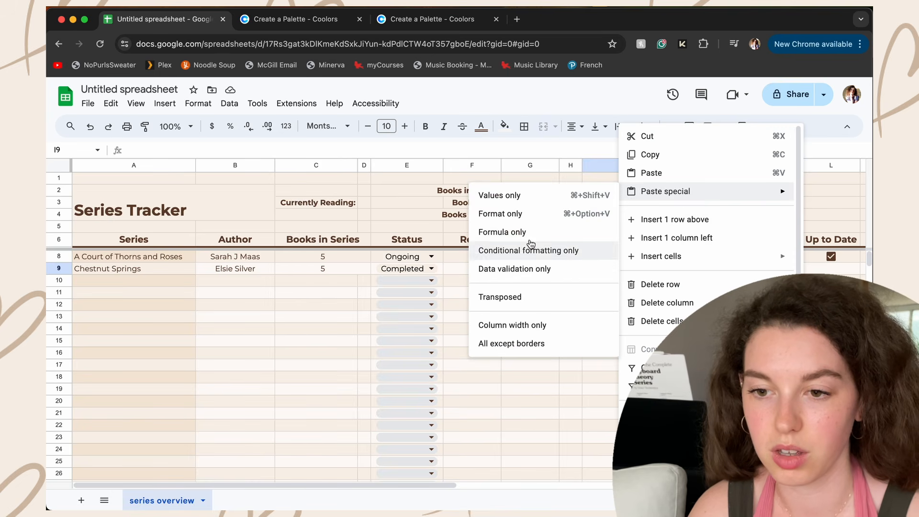
{"action": "left_click", "coordinate": [528, 236]}
- Enter 01/23/2024 as the Date Started for the Chestnut Springs series in J9
{"action": "left_click", "coordinate": [686, 269]}
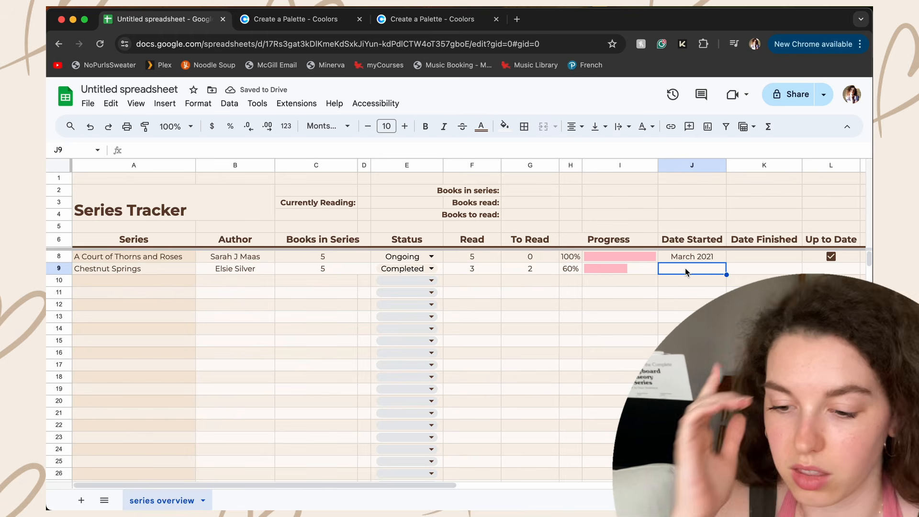
{"action": "type", "text": "01/23/"}
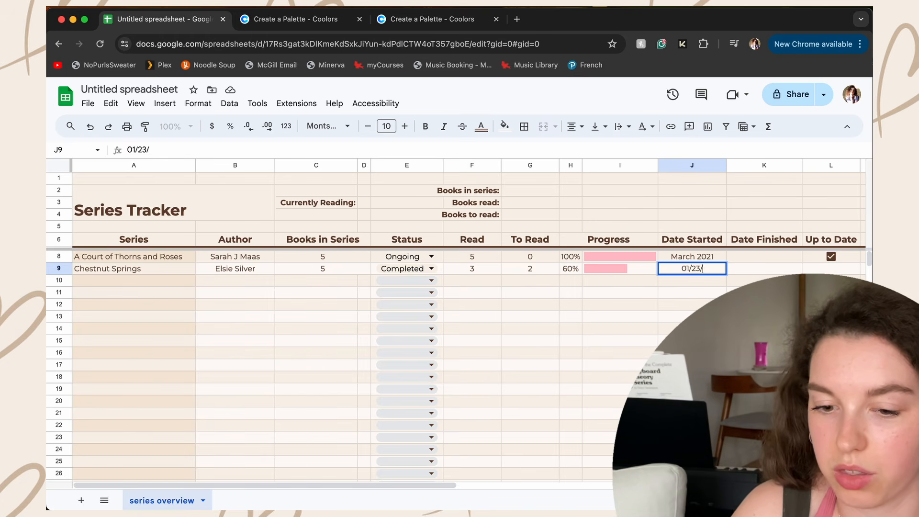
{"action": "type", "text": "2024"}
- Insert a checkbox in the Up to Date cell L9 for Chestnut Springs
{"action": "left_click", "coordinate": [830, 269]}
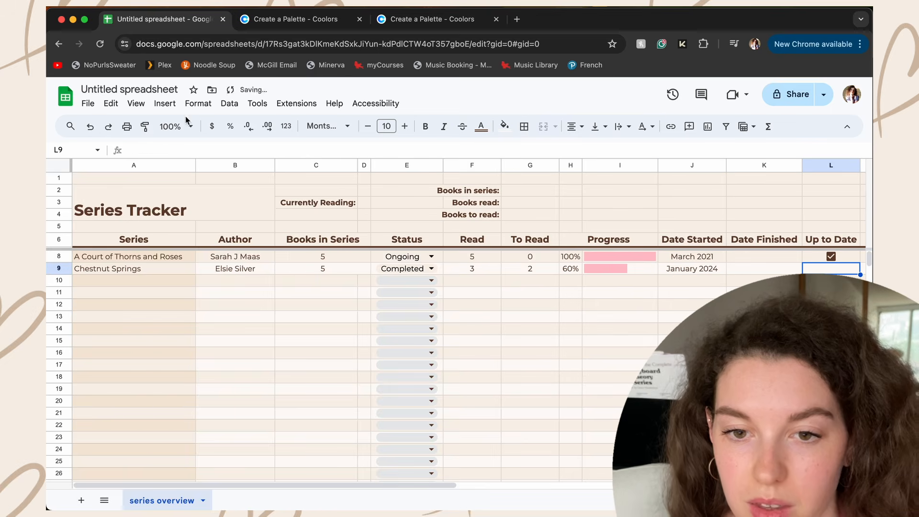
{"action": "left_click", "coordinate": [165, 103]}
{"action": "left_click", "coordinate": [209, 365]}
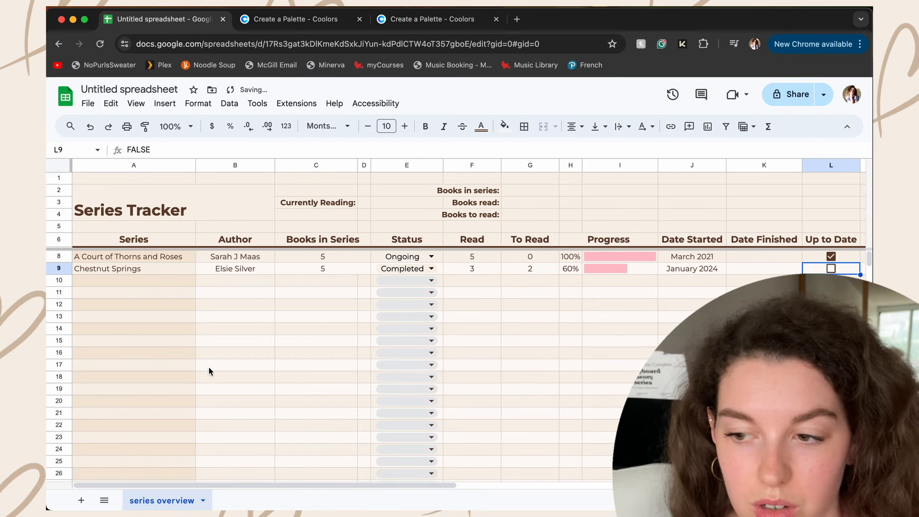
{"action": "left_click", "coordinate": [831, 281]}
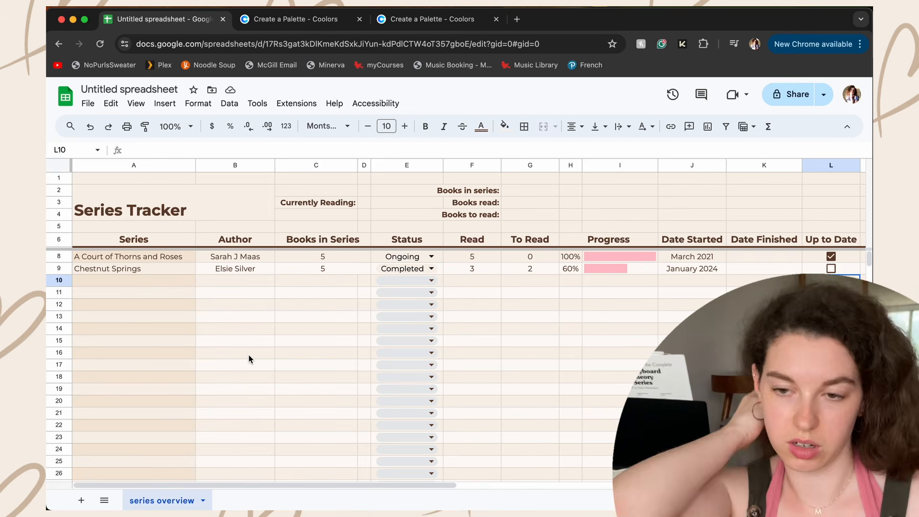
- Total the Books in Series column in G2 with =SUM(C8:C), and reject the suggested autofill for the cells below
{"action": "left_click", "coordinate": [363, 204]}
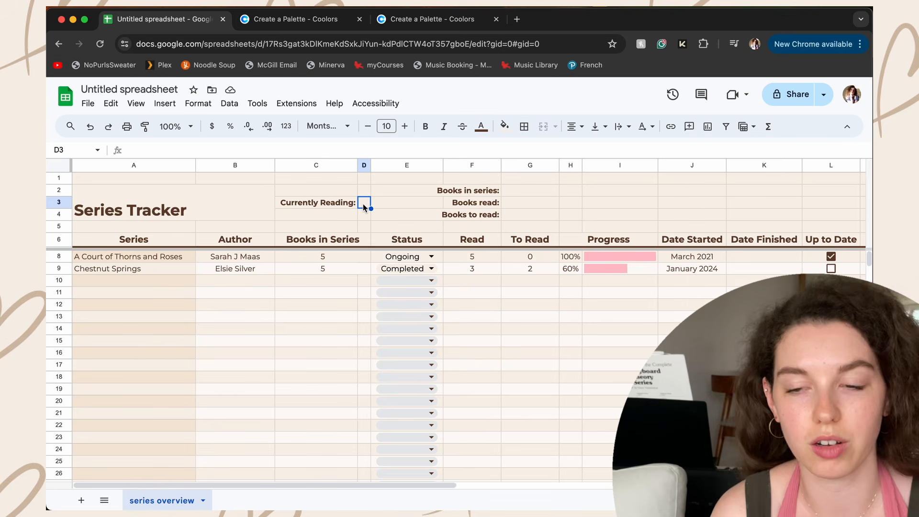
{"action": "left_click", "coordinate": [533, 194]}
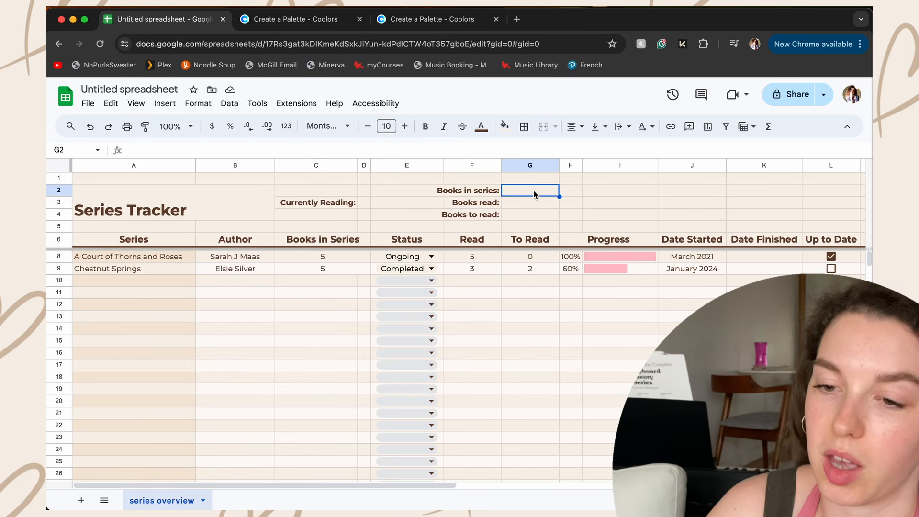
{"action": "type", "text": "=sum"}
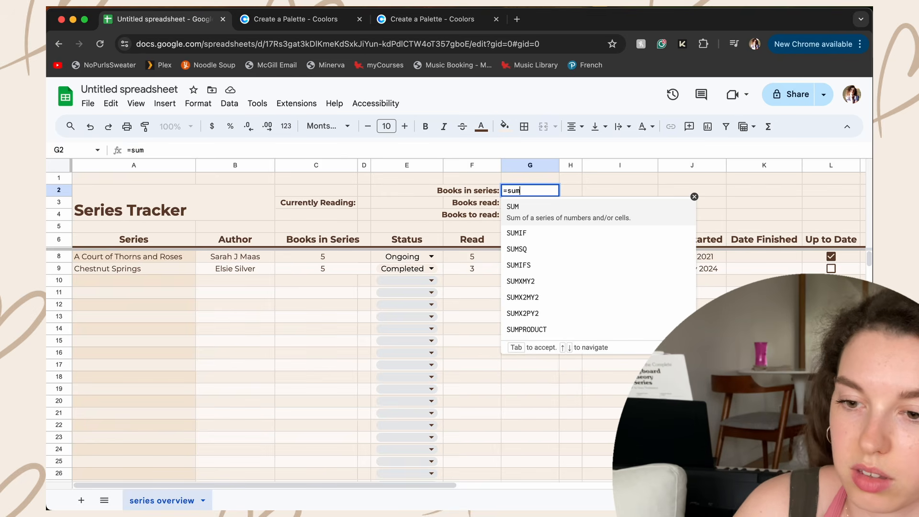
{"action": "left_click", "coordinate": [556, 215]}
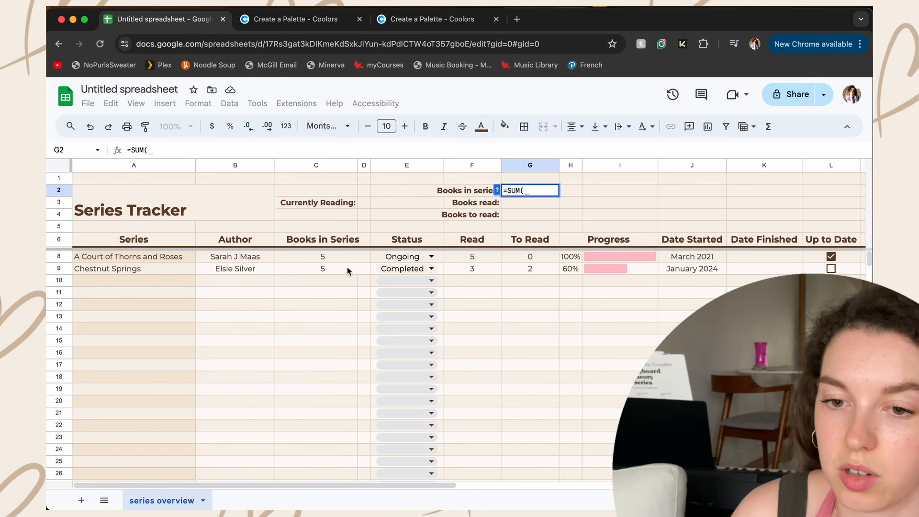
{"action": "left_click", "coordinate": [325, 258]}
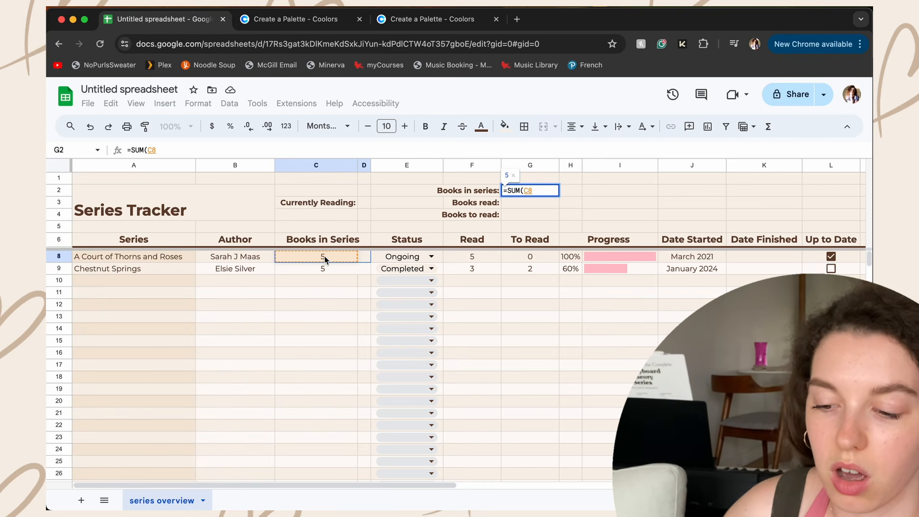
{"action": "type", "text": ":"}
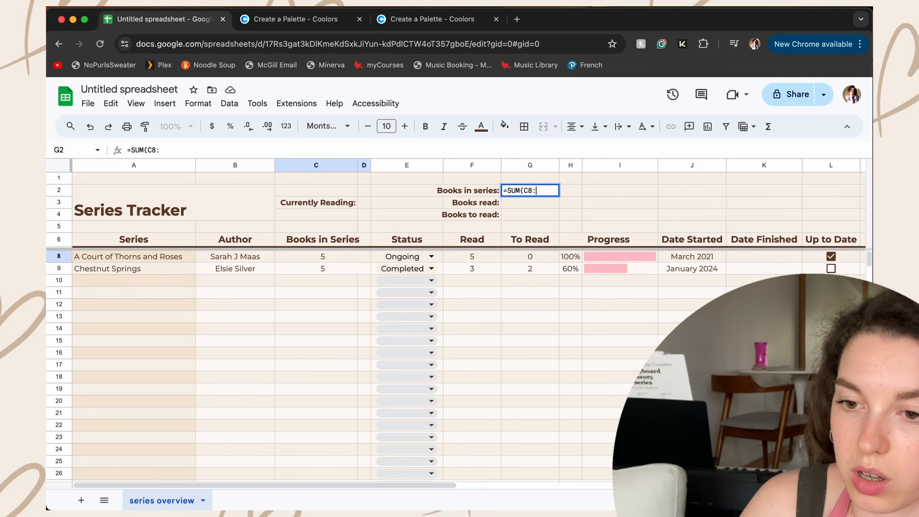
{"action": "type", "text": "C"}
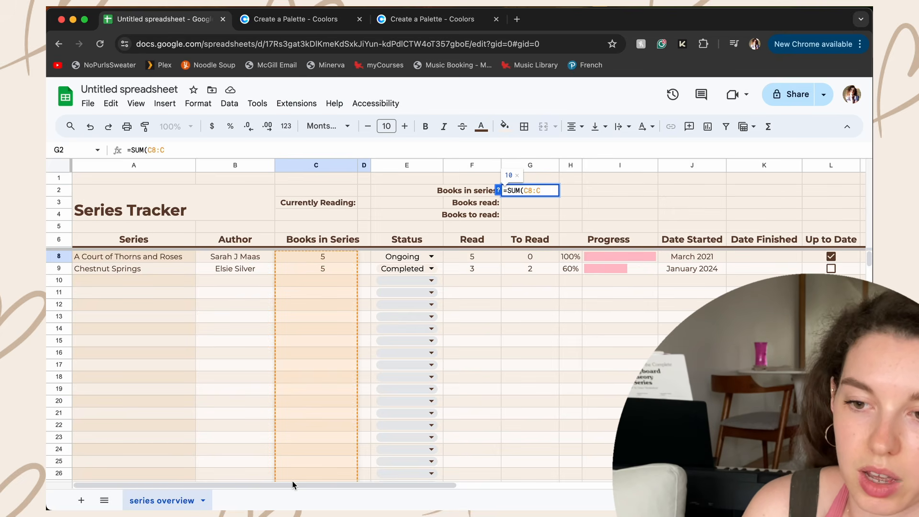
{"action": "key", "text": "Return"}
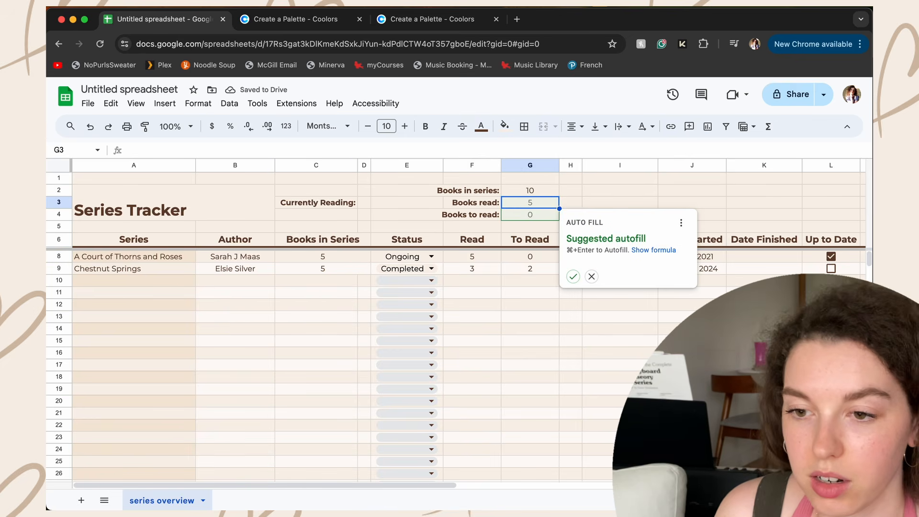
{"action": "left_click", "coordinate": [593, 276]}
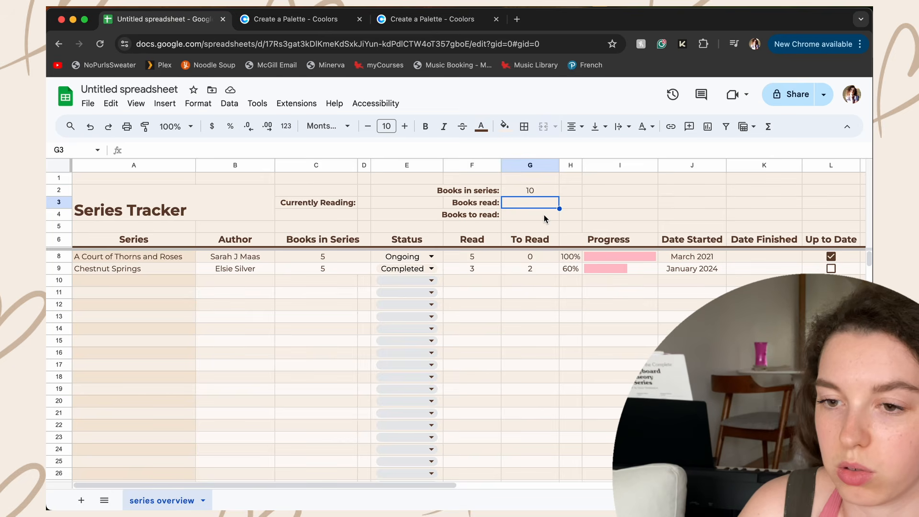
- Total the Read column in G3, next to Books read, with =SUM(F8:F)
{"action": "type", "text": "="}
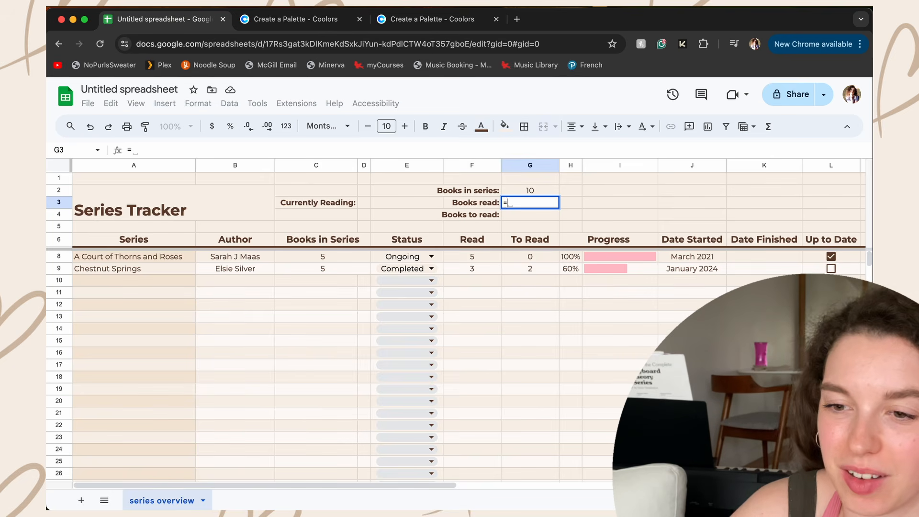
{"action": "type", "text": "su"}
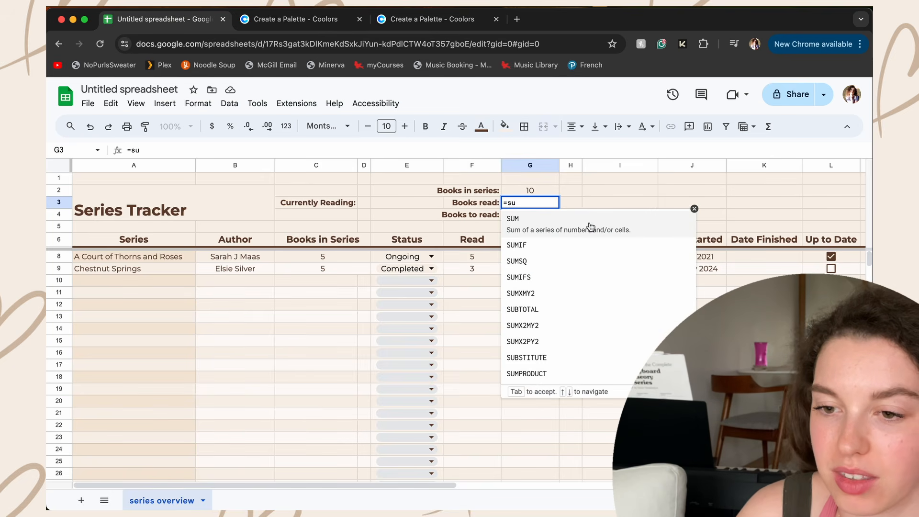
{"action": "left_click", "coordinate": [591, 227]}
{"action": "left_click", "coordinate": [478, 257]}
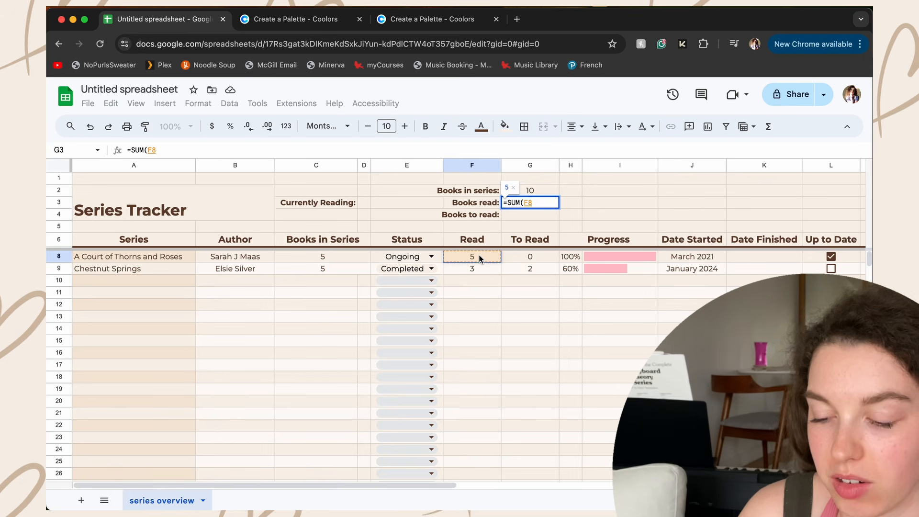
{"action": "type", "text": ":F"}
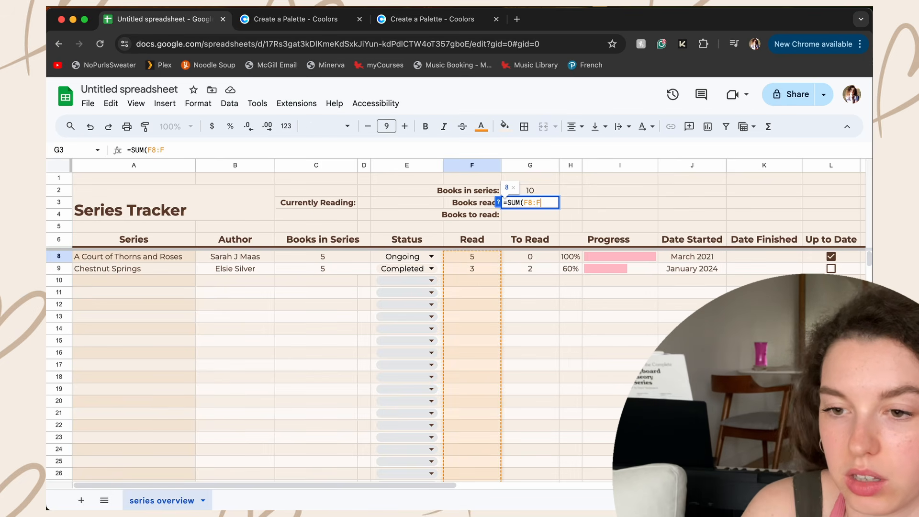
{"action": "key", "text": "Return"}
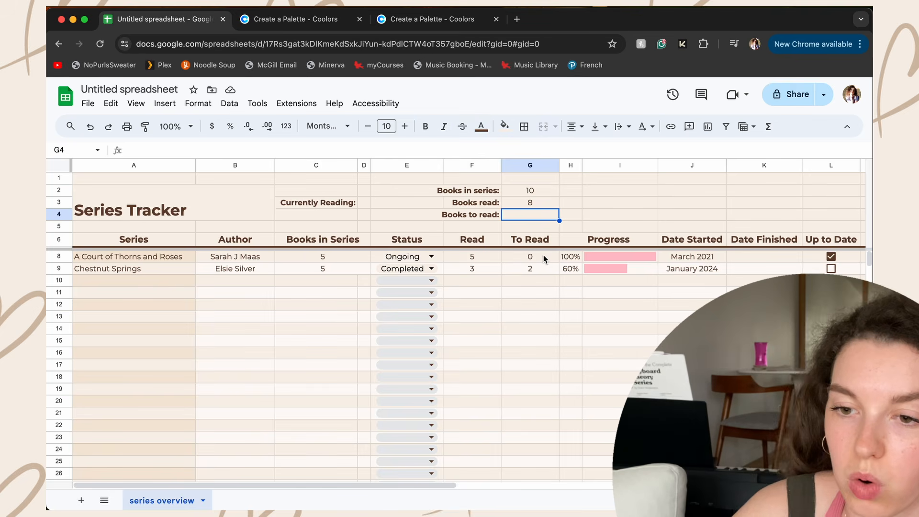
- Calculate Books to read in G4 by subtracting the books read from the books in series with =MINUS(G2,G3)
{"action": "type", "text": "=min"}
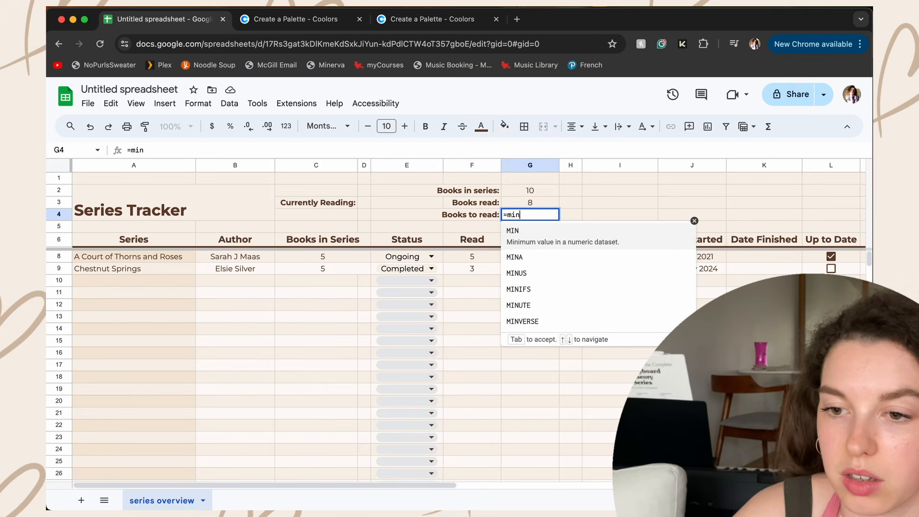
{"action": "left_click", "coordinate": [533, 271]}
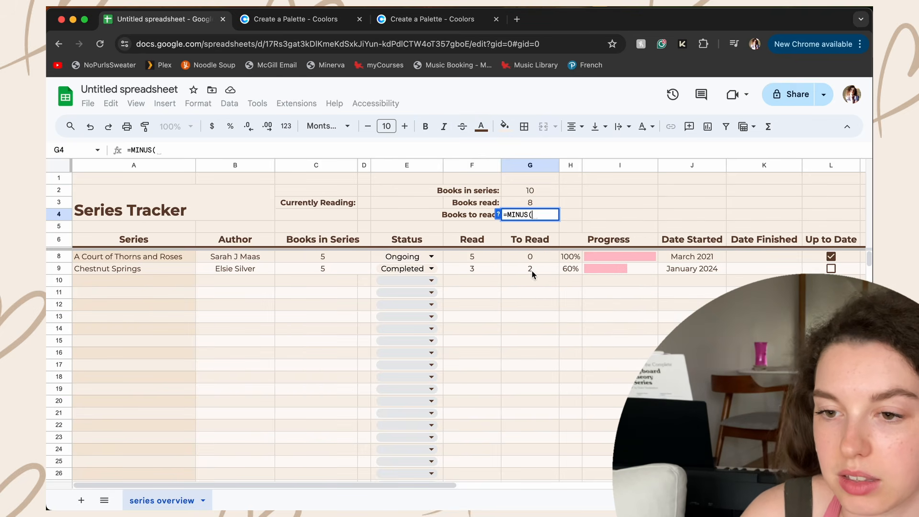
{"action": "left_click", "coordinate": [541, 194]}
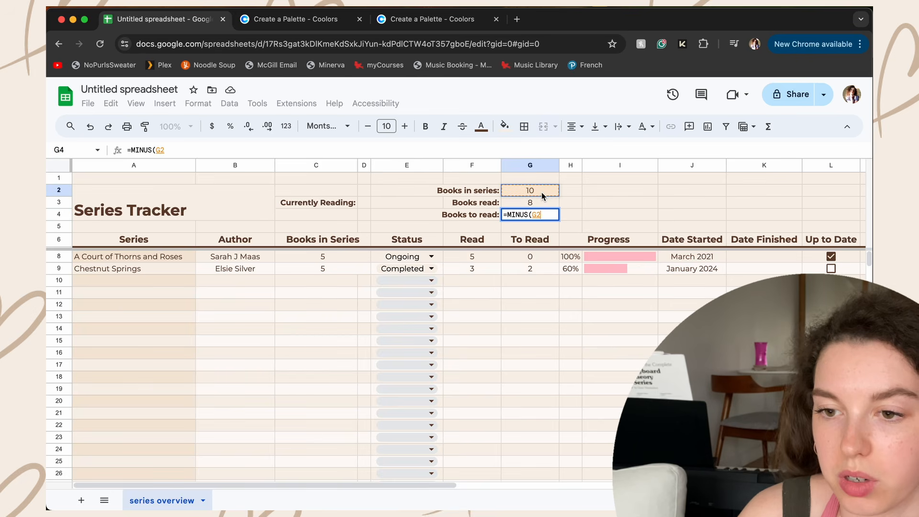
{"action": "type", "text": ","}
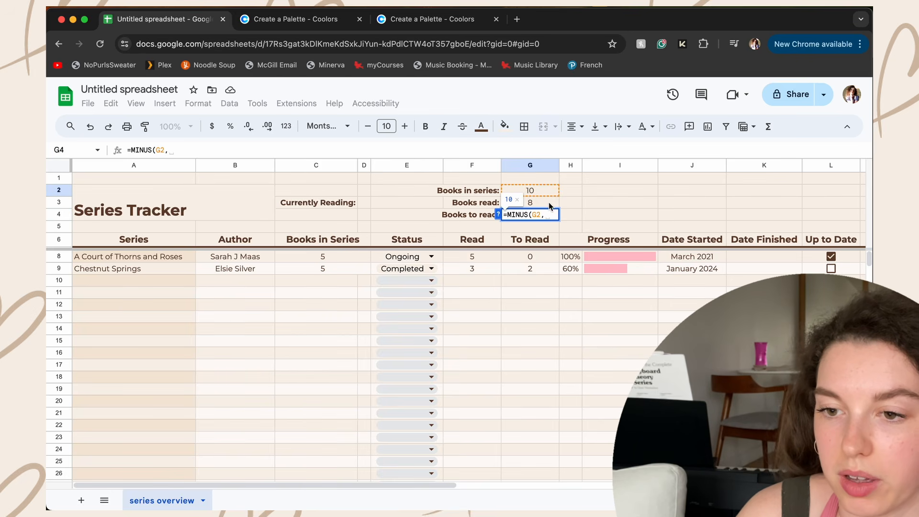
{"action": "left_click", "coordinate": [549, 205]}
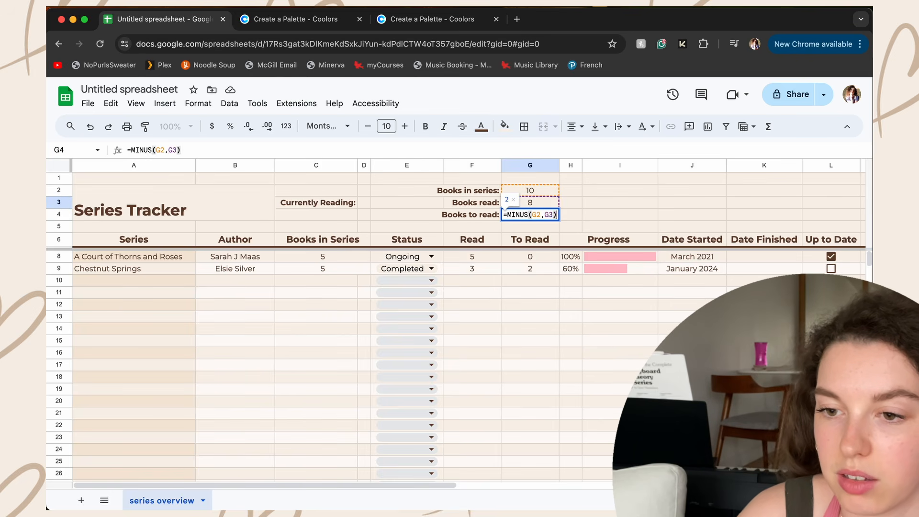
{"action": "key", "text": "Return"}
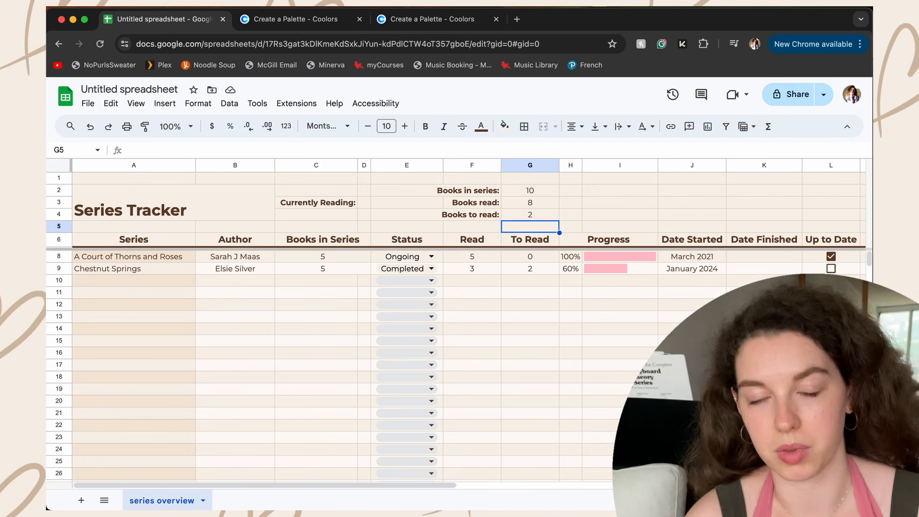
- Count the unchecked Up to Date boxes in D3 with =COUNTIF(L8:L,false), and check the Chestnut Springs box in L9
{"action": "left_click", "coordinate": [362, 203]}
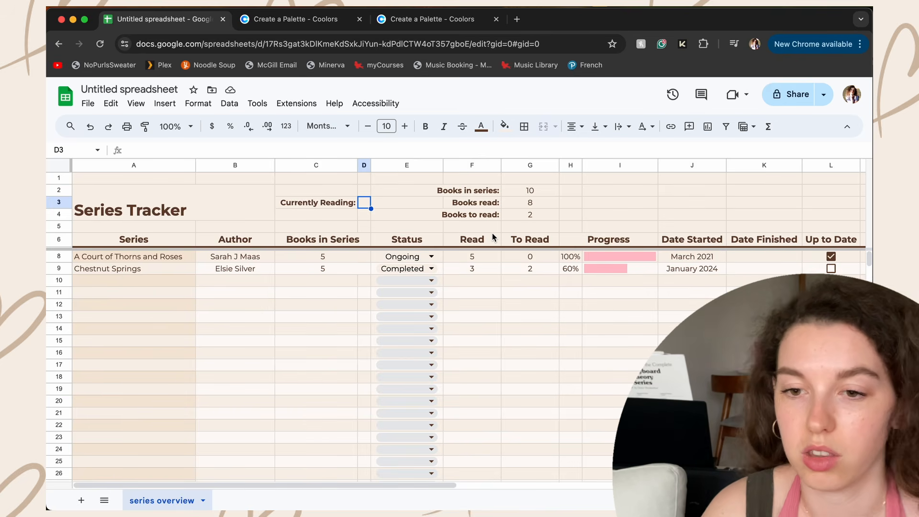
{"action": "type", "text": "=counti"}
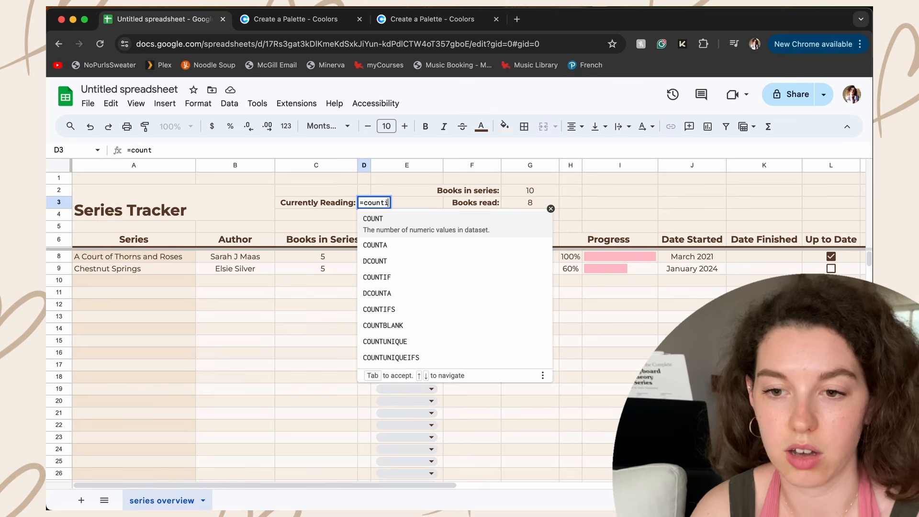
{"action": "type", "text": "f(L8"}
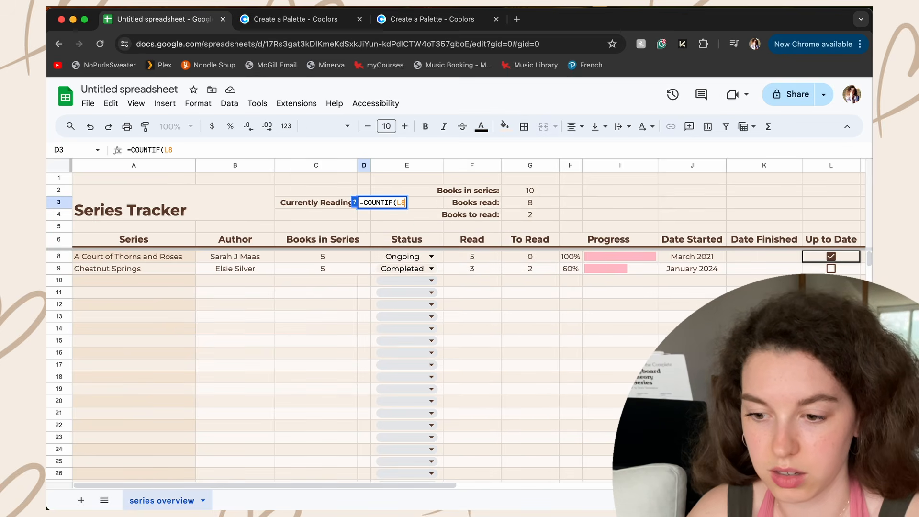
{"action": "type", "text": ":"}
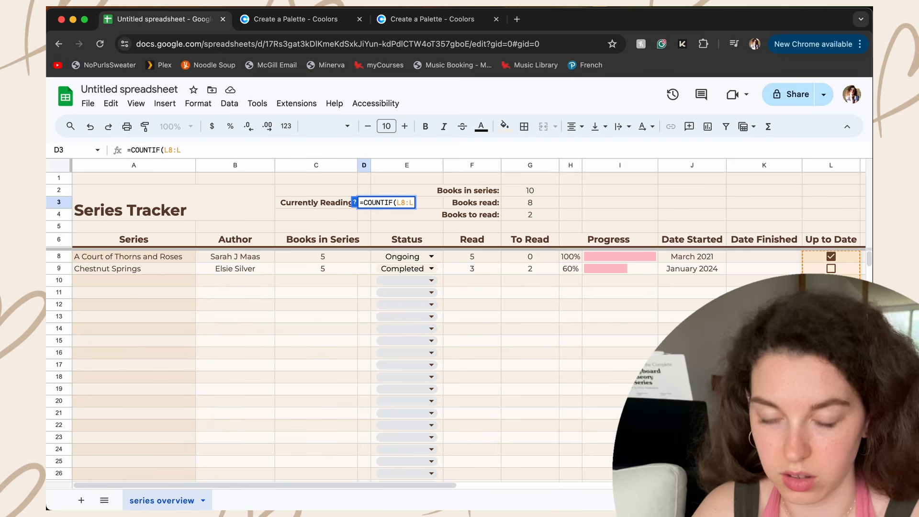
{"action": "type", "text": "L,false"}
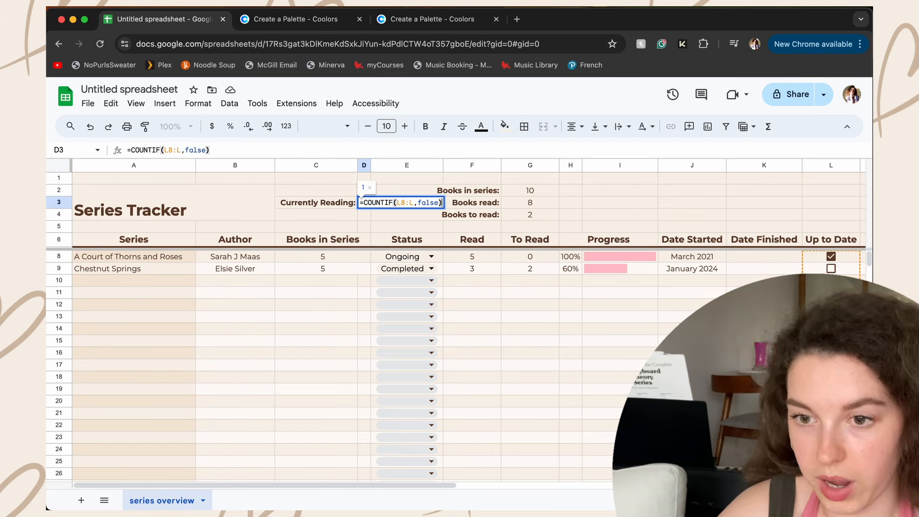
{"action": "key", "text": "Return"}
{"action": "key", "text": "Up"}
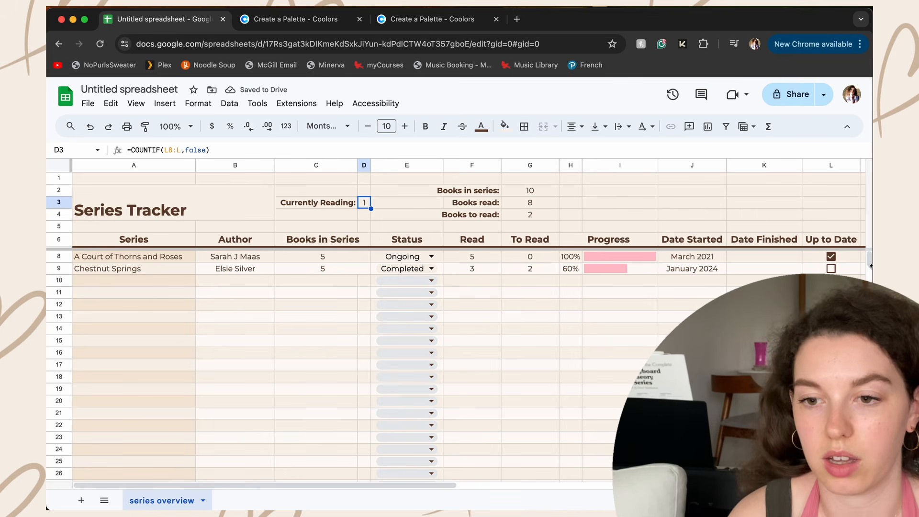
{"action": "left_click", "coordinate": [831, 268]}
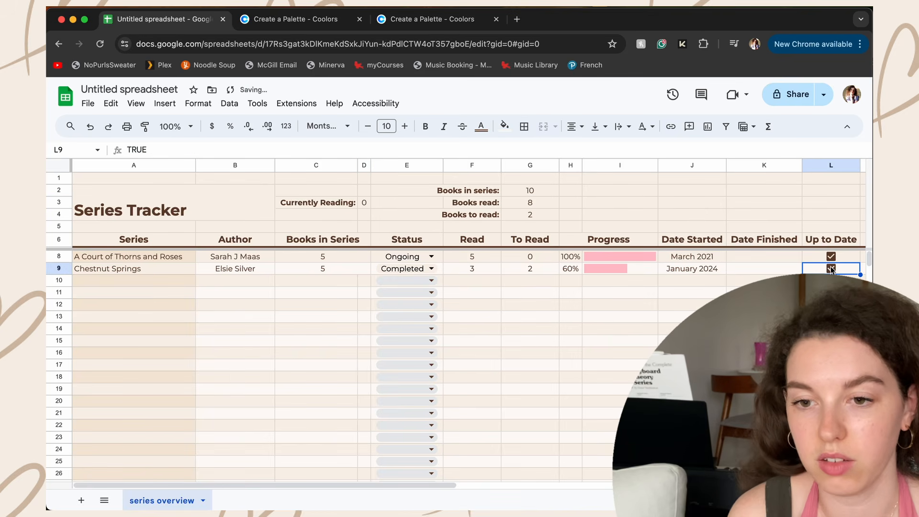
- Uncheck the Chestnut Springs Up to Date box in L9, and left-align the book totals in G2:G4
{"action": "left_click", "coordinate": [831, 268]}
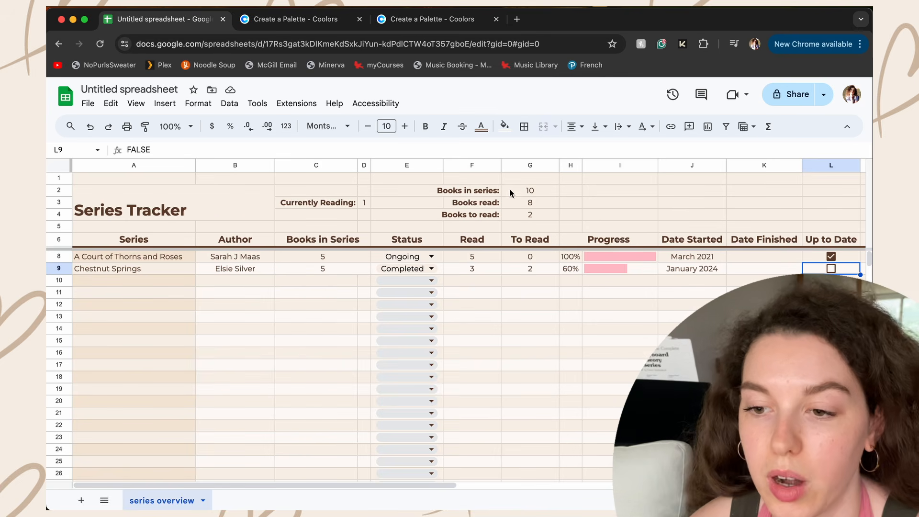
{"action": "left_click", "coordinate": [530, 193]}
{"action": "left_click_drag", "start_coordinate": [530, 192], "coordinate": [530, 215]}
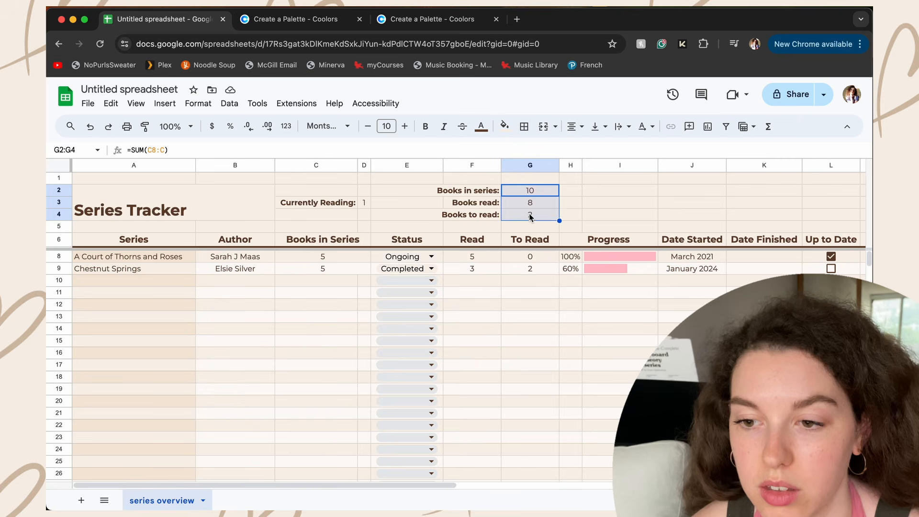
{"action": "left_click", "coordinate": [579, 128]}
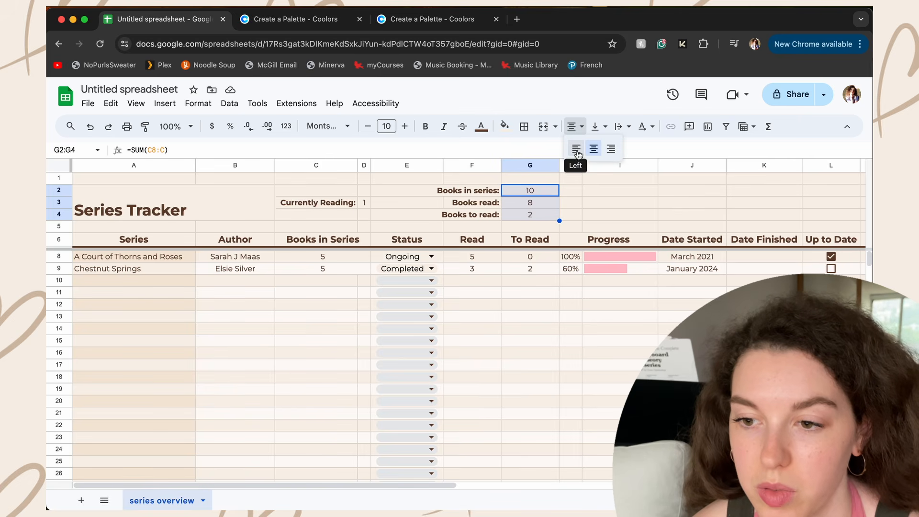
{"action": "left_click", "coordinate": [577, 150]}
{"action": "left_click", "coordinate": [540, 205]}
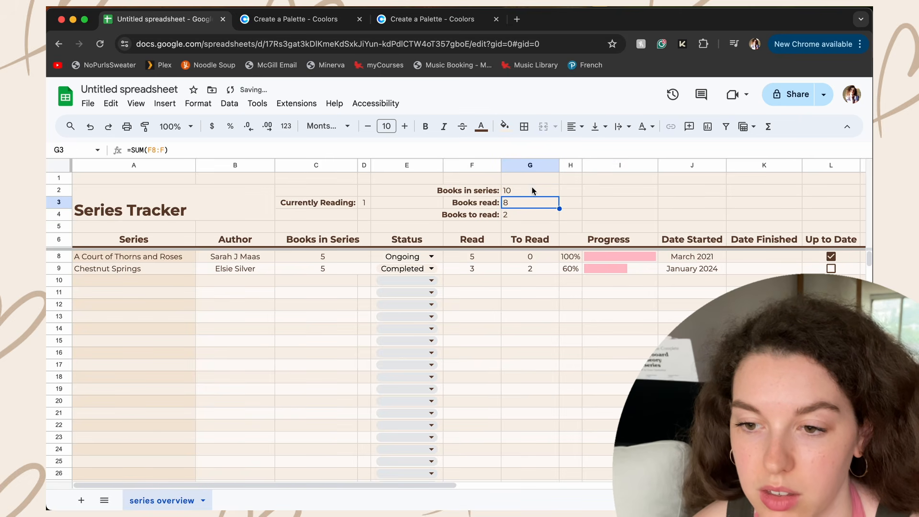
- Left-align the Currently Reading count in D3
{"action": "left_click", "coordinate": [363, 202]}
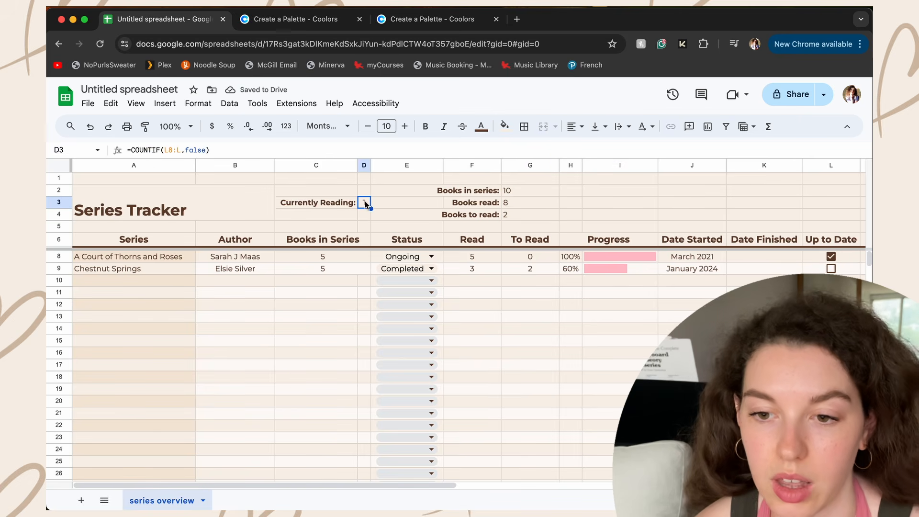
{"action": "left_click", "coordinate": [574, 127]}
{"action": "left_click", "coordinate": [576, 148]}
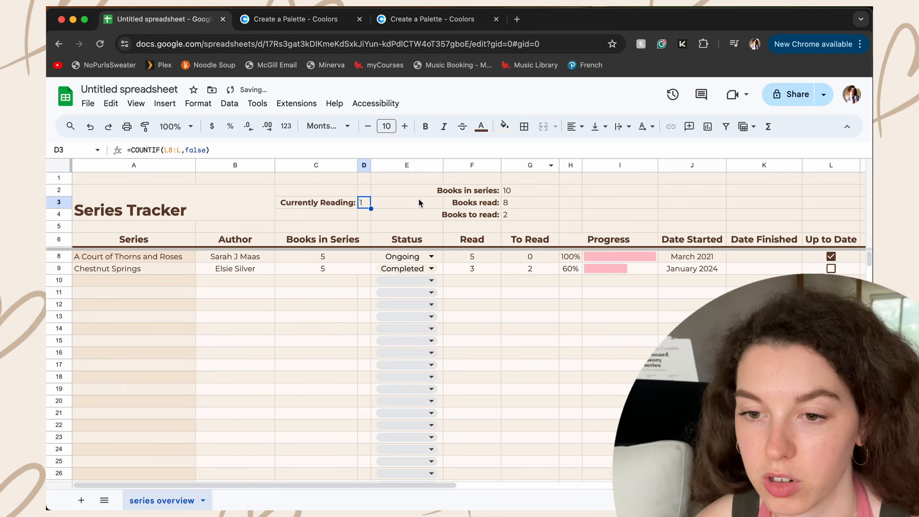
{"action": "left_click", "coordinate": [399, 204]}
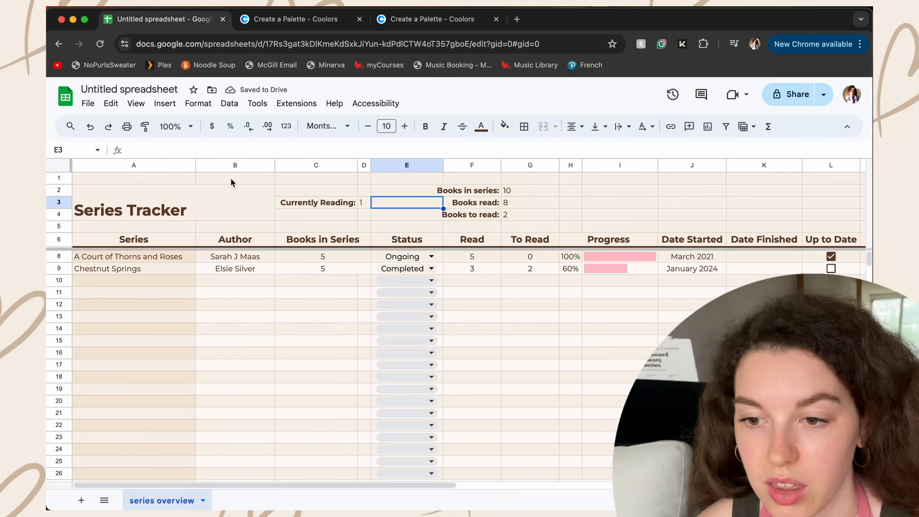
- Hide the gridlines on the series overview sheet
{"action": "left_click", "coordinate": [133, 104]}
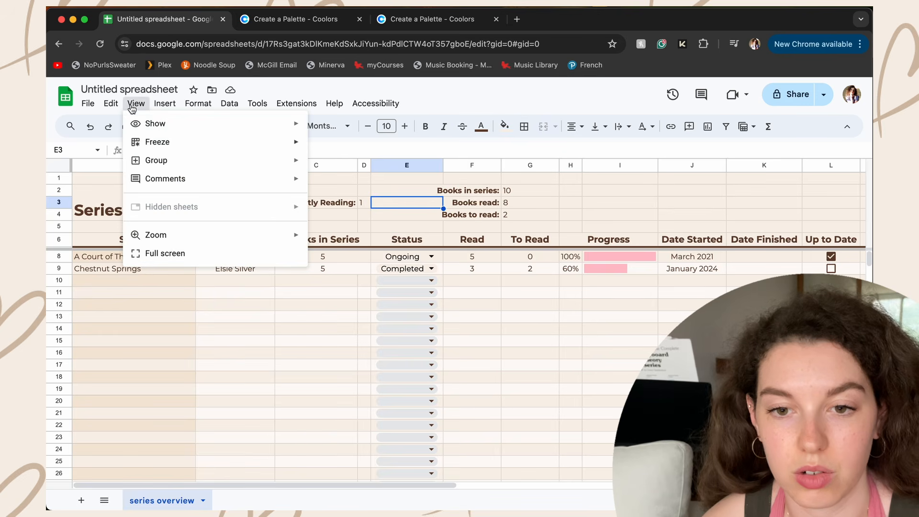
{"action": "mouse_move", "coordinate": [266, 126]}
{"action": "left_click", "coordinate": [346, 146]}
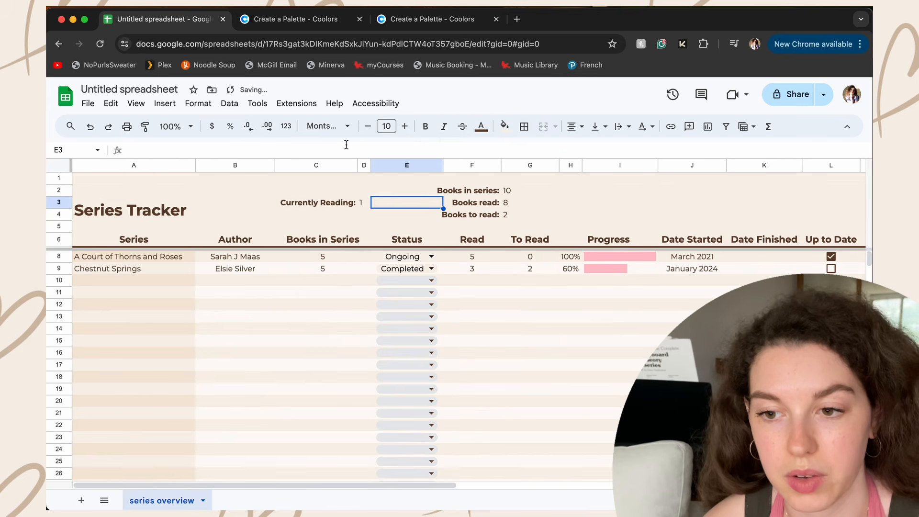
{"action": "left_click", "coordinate": [589, 198]}
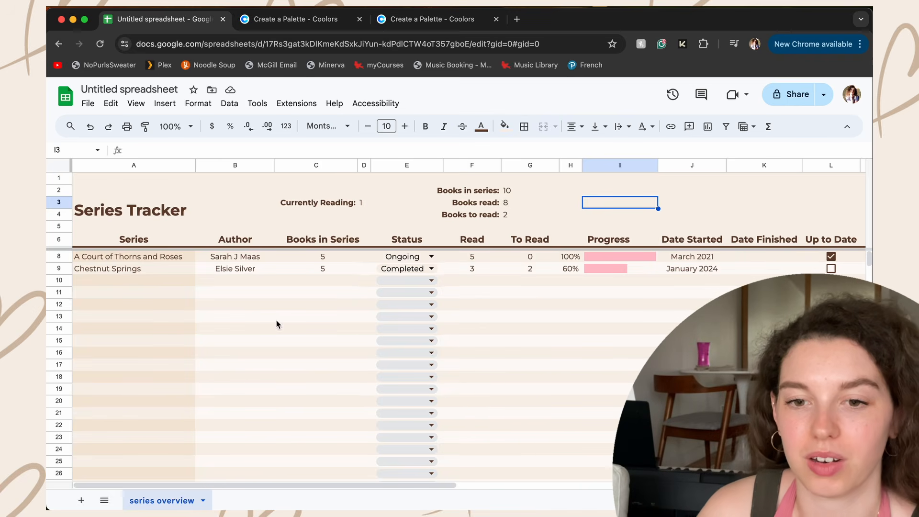
- Center the Series Tracker title horizontally and vertically in its merged cell A2:B4
{"action": "left_click", "coordinate": [166, 213]}
{"action": "left_click", "coordinate": [576, 126]}
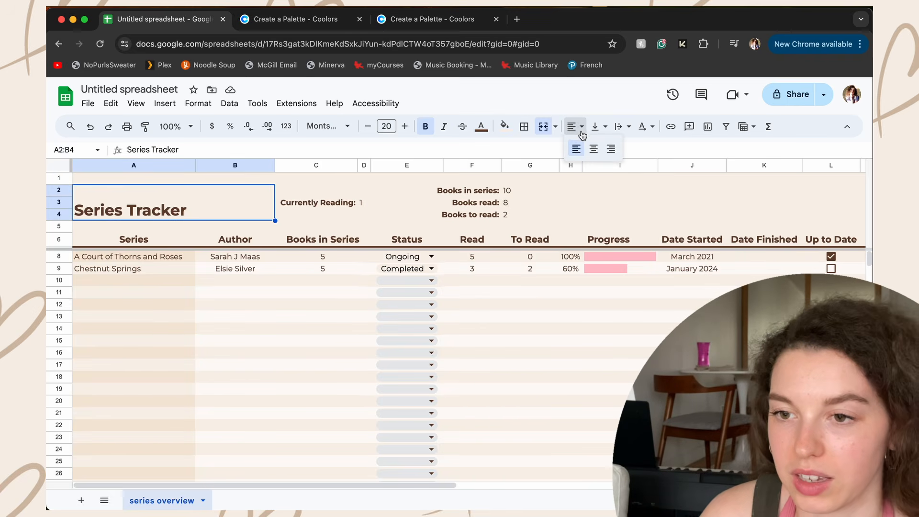
{"action": "left_click", "coordinate": [585, 140]}
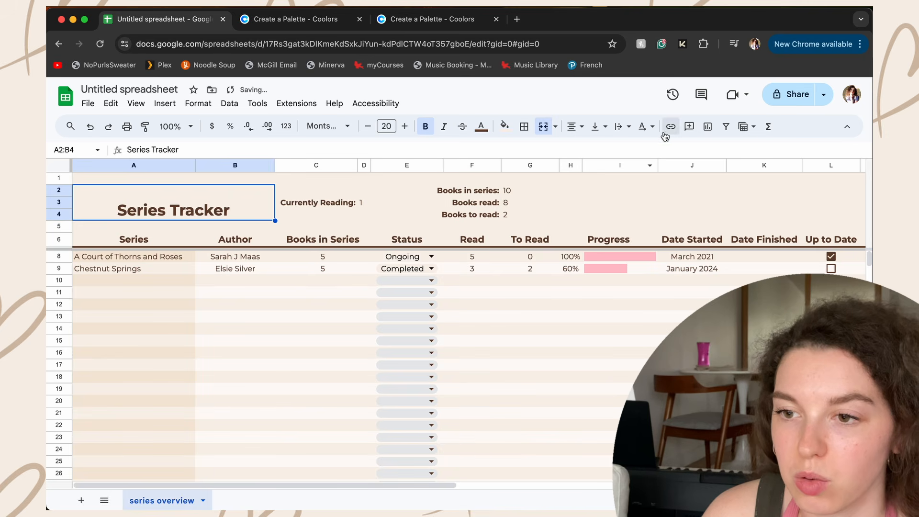
{"action": "left_click", "coordinate": [596, 126]}
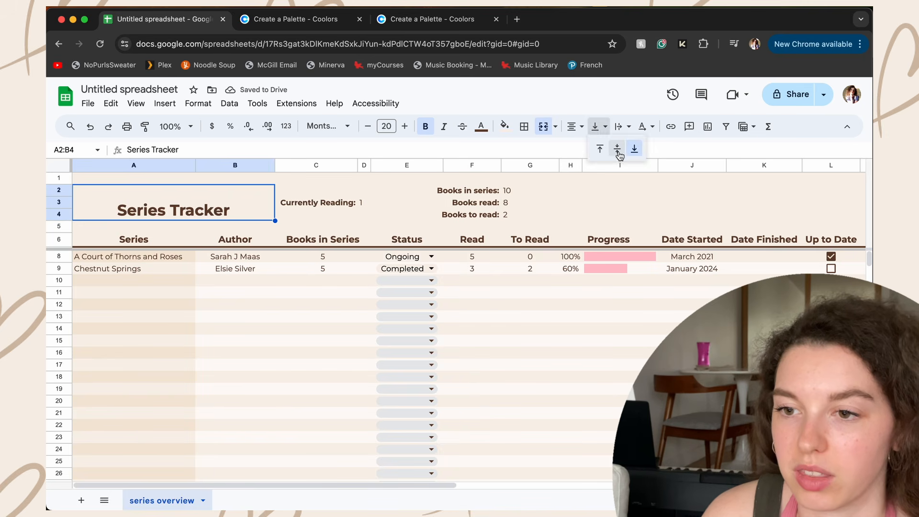
{"action": "left_click", "coordinate": [620, 150]}
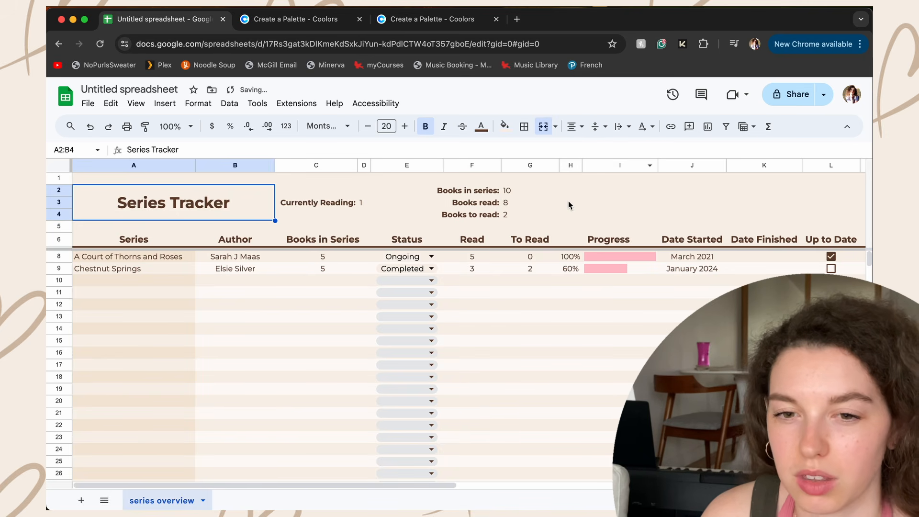
{"action": "left_click", "coordinate": [654, 218]}
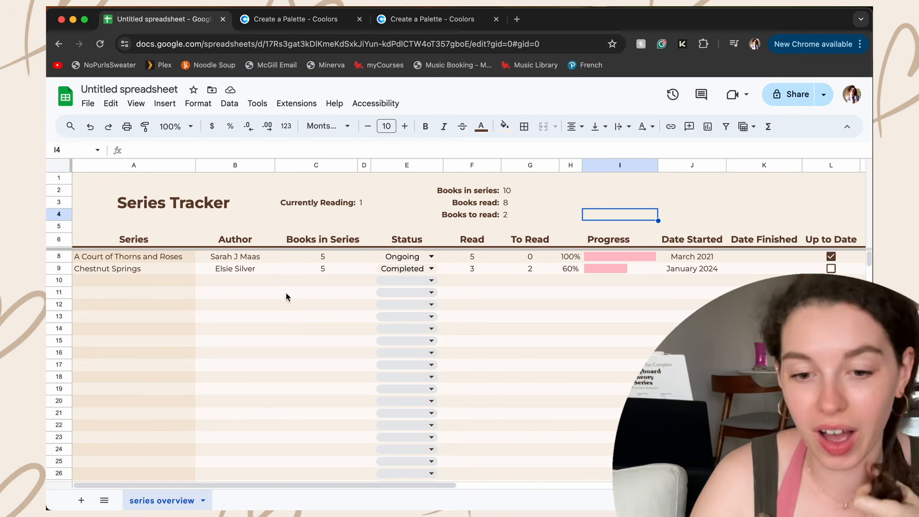
- Add a new sheet and rename it "currently reading"
{"action": "left_click", "coordinate": [82, 501]}
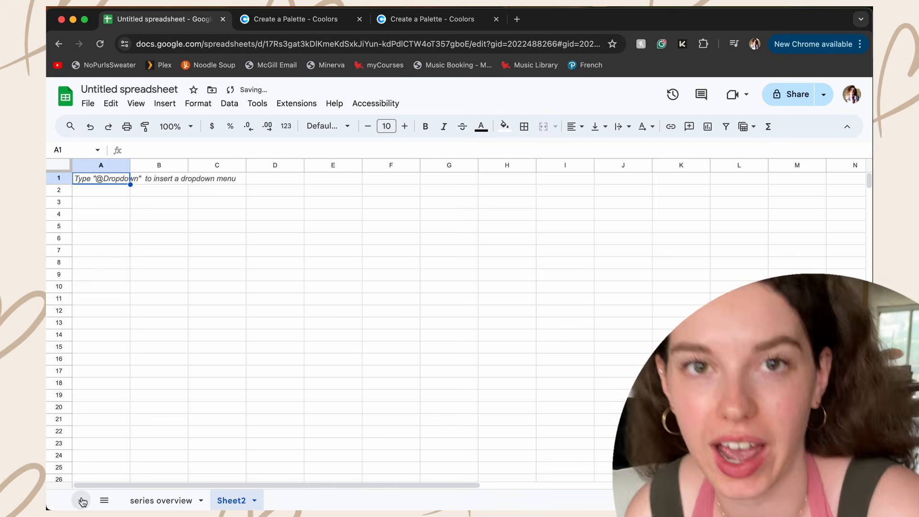
{"action": "left_click", "coordinate": [238, 500]}
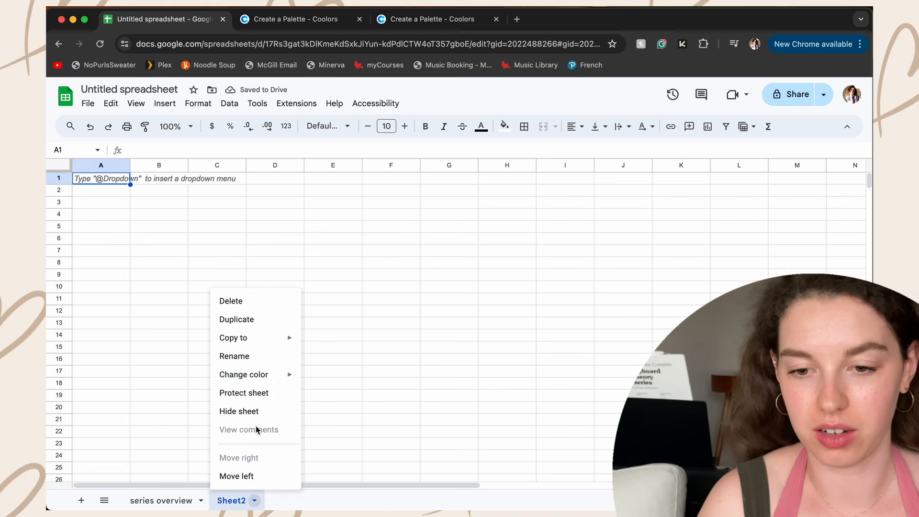
{"action": "left_click", "coordinate": [257, 355]}
{"action": "type", "text": "currently reading"}
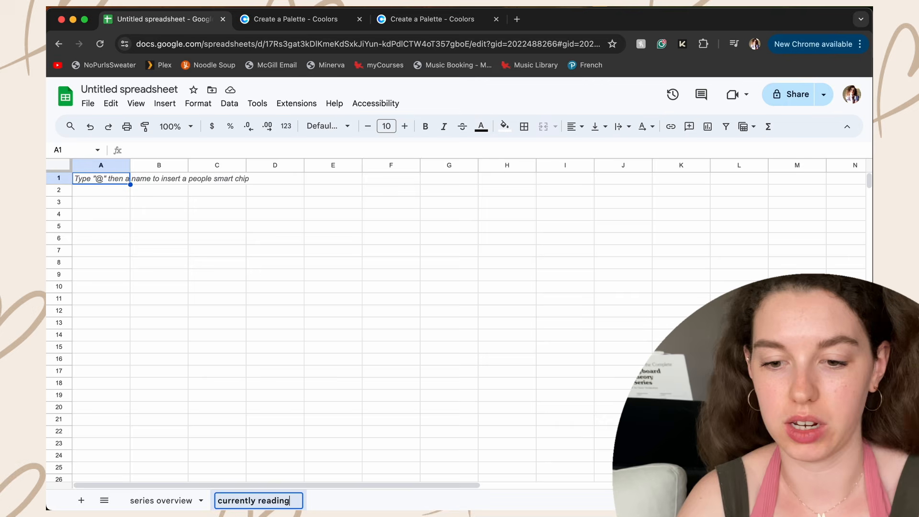
{"action": "left_click", "coordinate": [213, 263]}
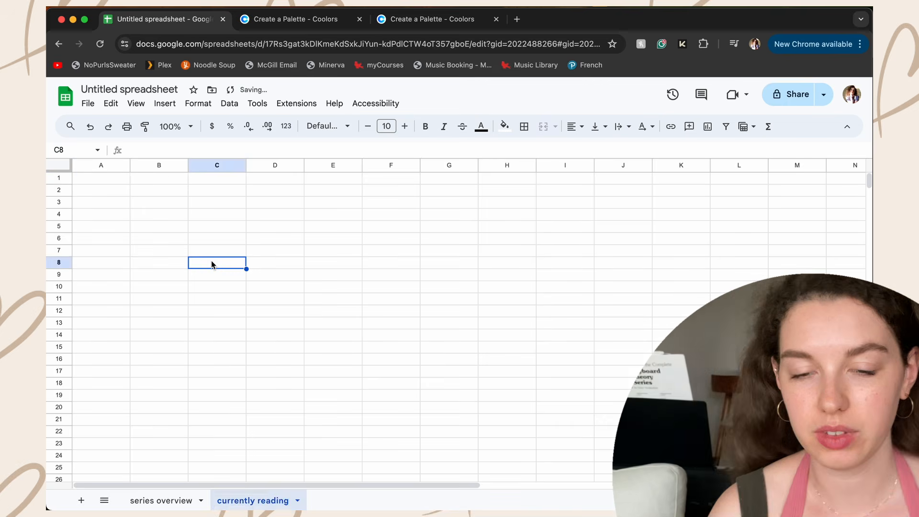
- Fill the entire currently reading sheet with the custom light beige, and set its text color to the custom dark brown
{"action": "left_click", "coordinate": [61, 167]}
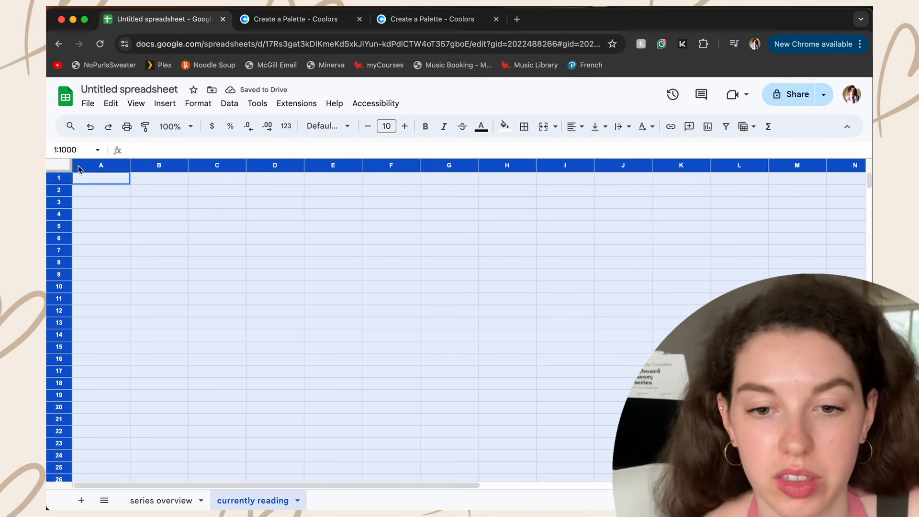
{"action": "left_click", "coordinate": [510, 125]}
{"action": "left_click", "coordinate": [508, 320]}
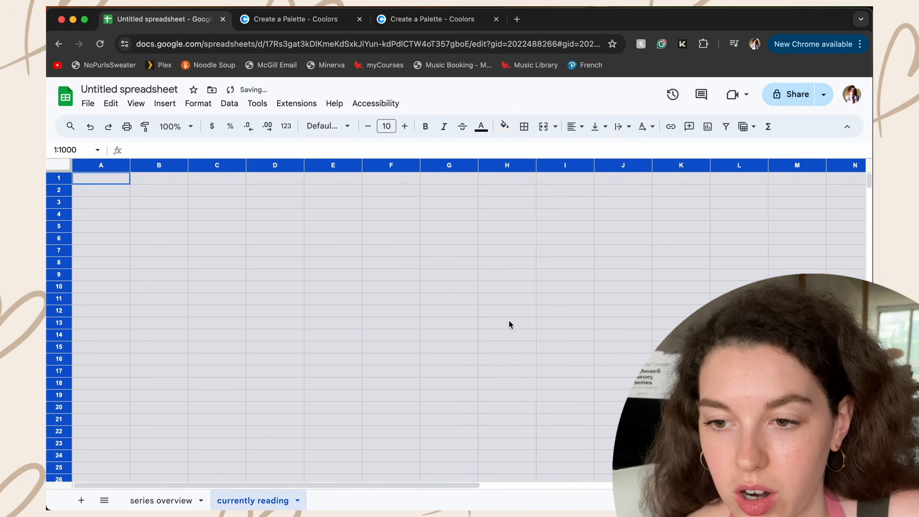
{"action": "left_click", "coordinate": [482, 127]}
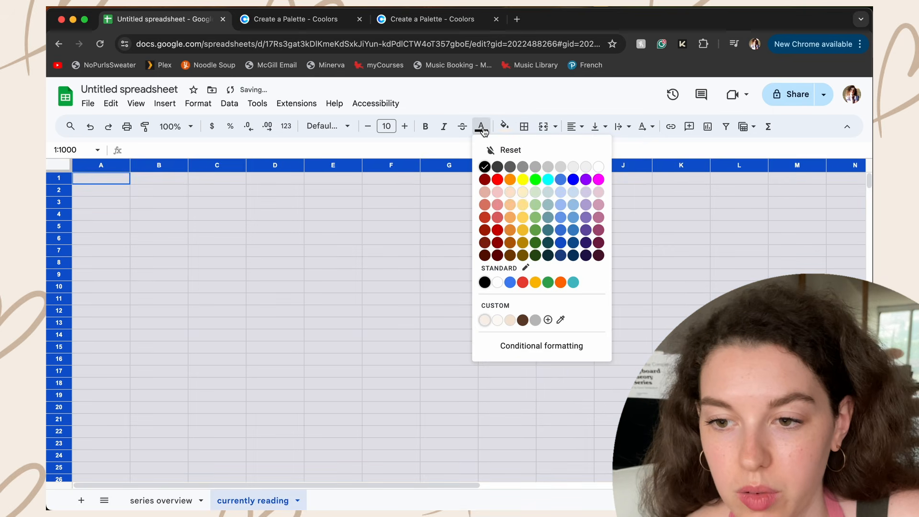
{"action": "left_click", "coordinate": [522, 319]}
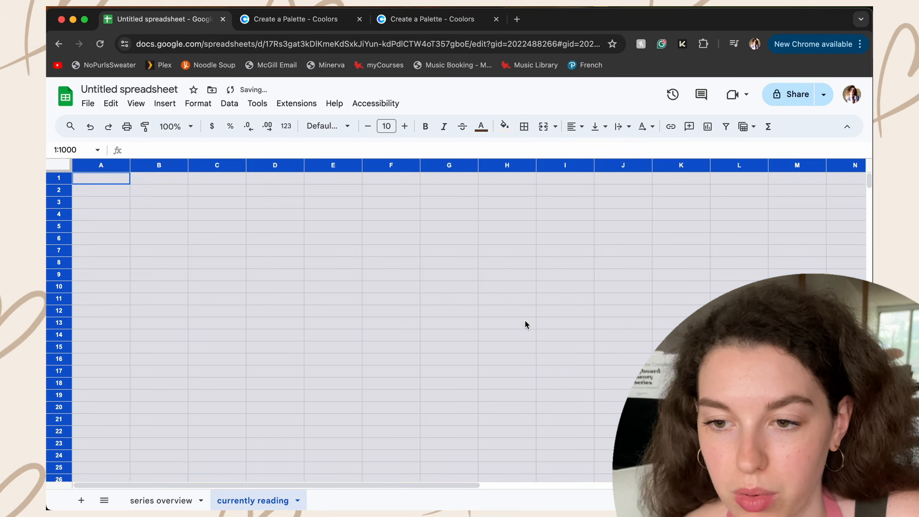
- Set the font of the entire currently reading sheet to Montserrat
{"action": "left_click", "coordinate": [348, 127]}
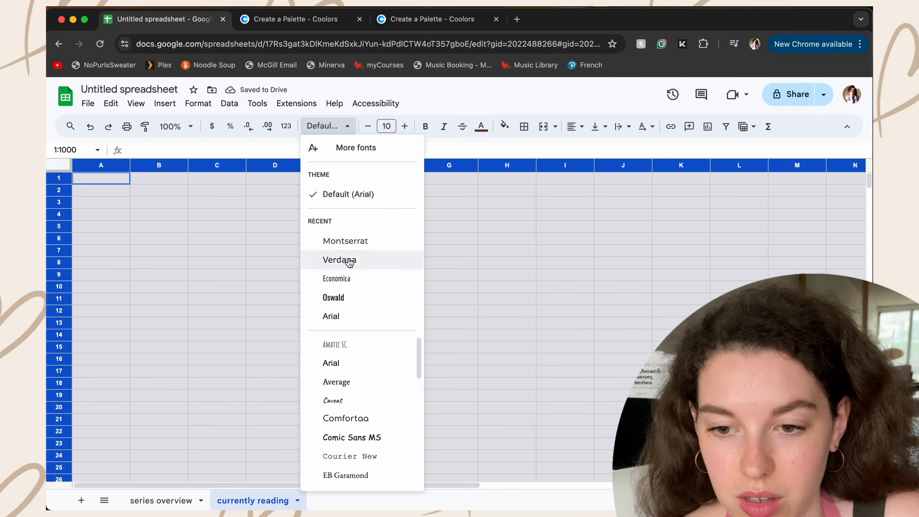
{"action": "left_click", "coordinate": [349, 241]}
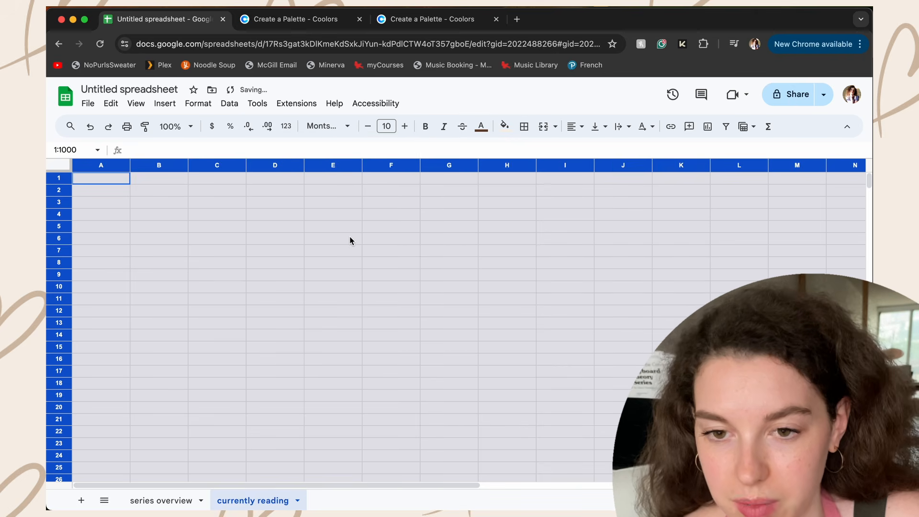
{"action": "left_click", "coordinate": [350, 238]}
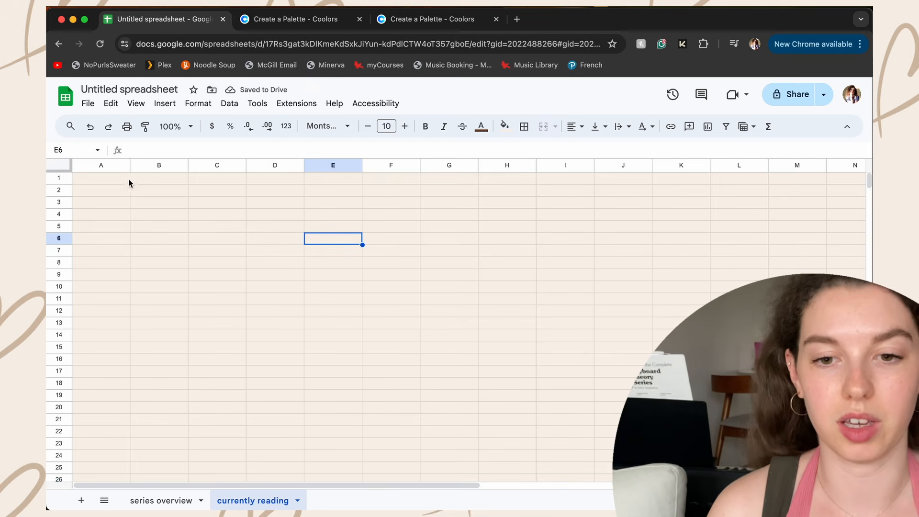
- Enter the label "completed series" in A2 of the currently reading sheet
{"action": "left_click", "coordinate": [104, 179]}
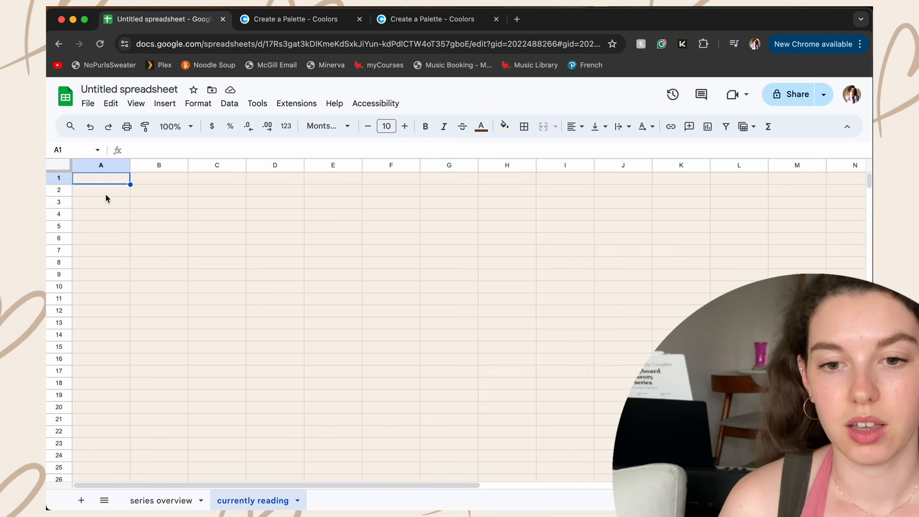
{"action": "left_click", "coordinate": [105, 193]}
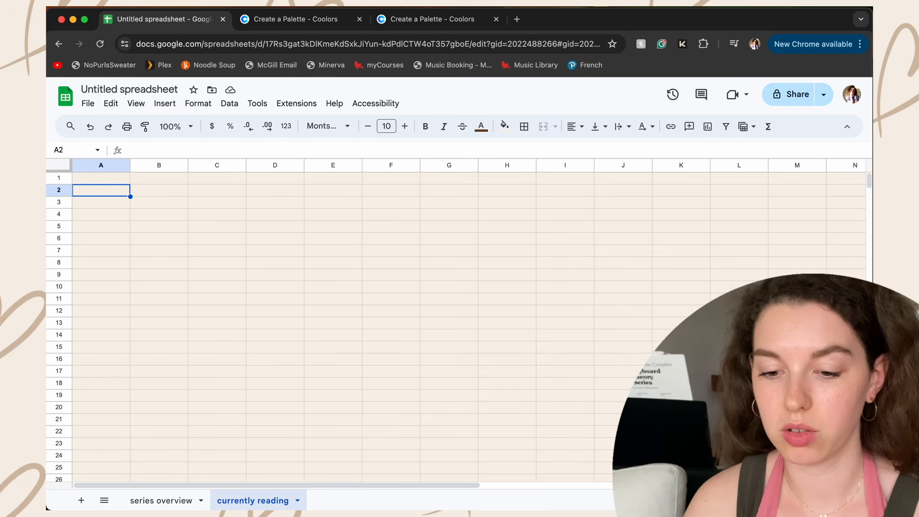
{"action": "type", "text": "Comp"}
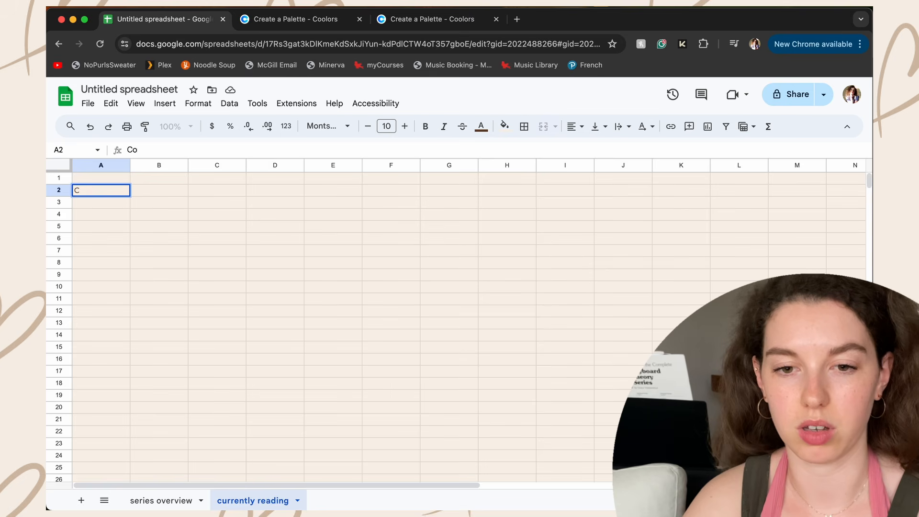
{"action": "key", "text": "BackSpace"}
{"action": "type", "text": "complete"}
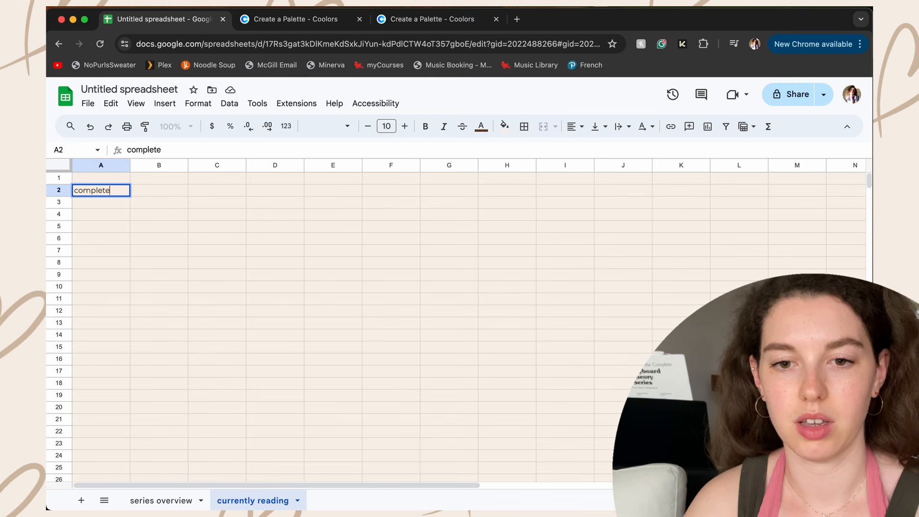
{"action": "type", "text": "d series"}
{"action": "key", "text": "Tab"}
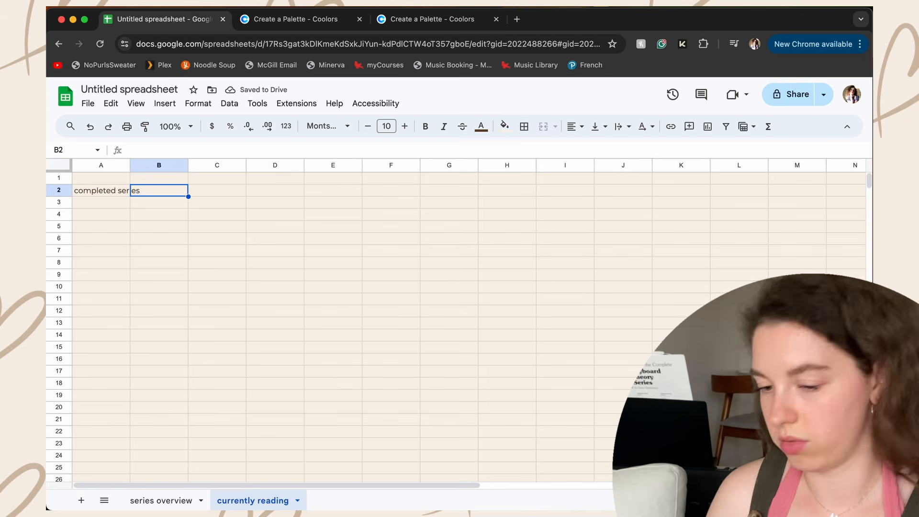
- Enter the labels "owned" in B2 and "unreleased" in C2 of the currently reading sheet
{"action": "type", "text": "owned"}
{"action": "key", "text": "Tab"}
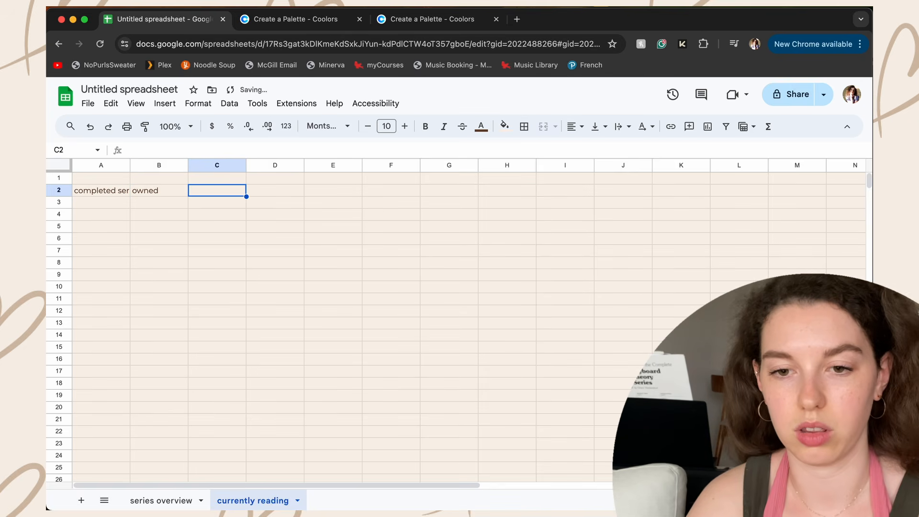
{"action": "type", "text": "unrelea"}
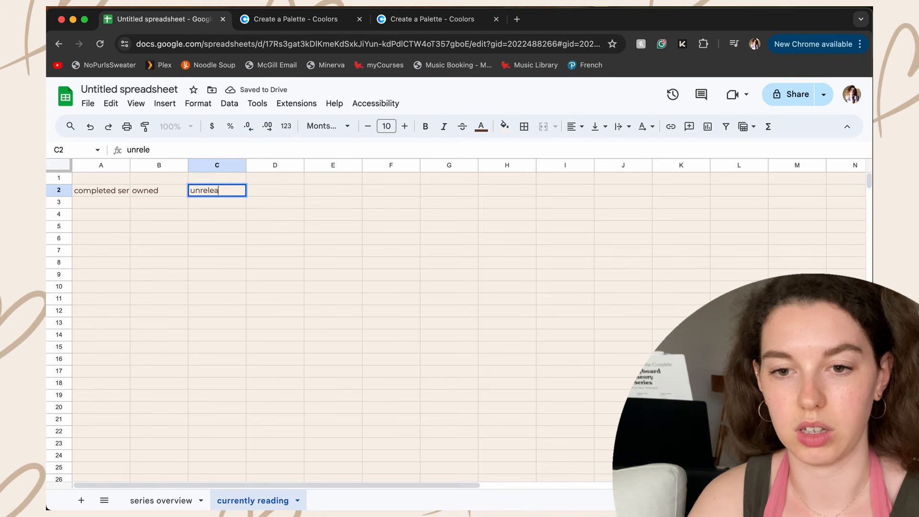
{"action": "type", "text": "sed"}
{"action": "key", "text": "Tab"}
- Enter the year labels "read in 2021", "read in 2022", "read in 2023" and "read in 2024" in D2 through G2
{"action": "type", "text": "rea"}
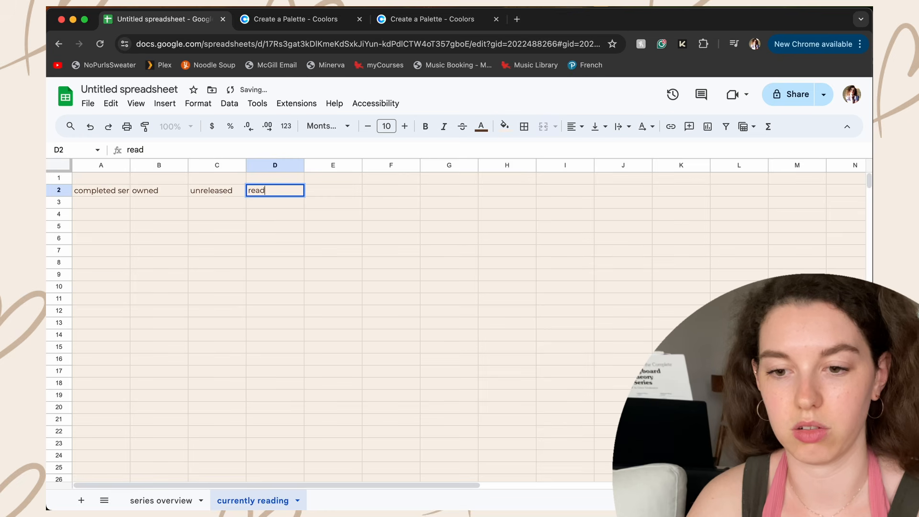
{"action": "type", "text": "d in 2021"}
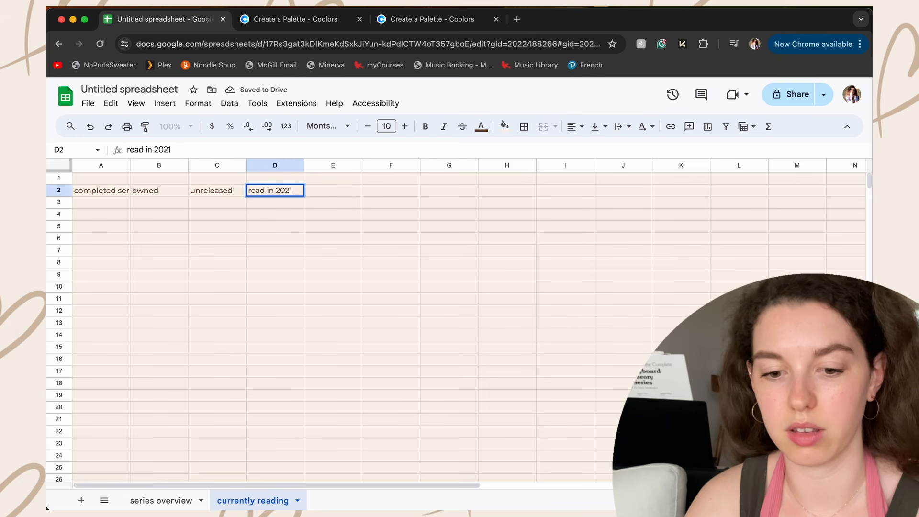
{"action": "key", "text": "Tab"}
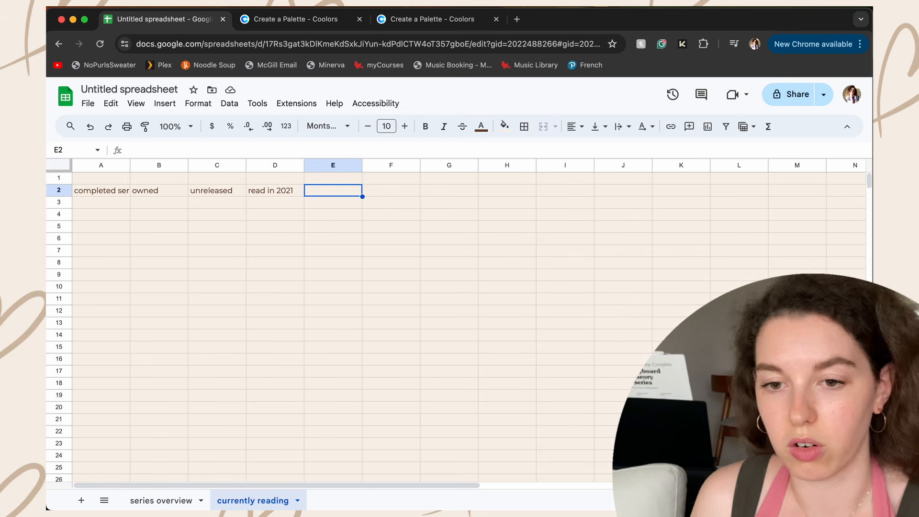
{"action": "type", "text": "r"}
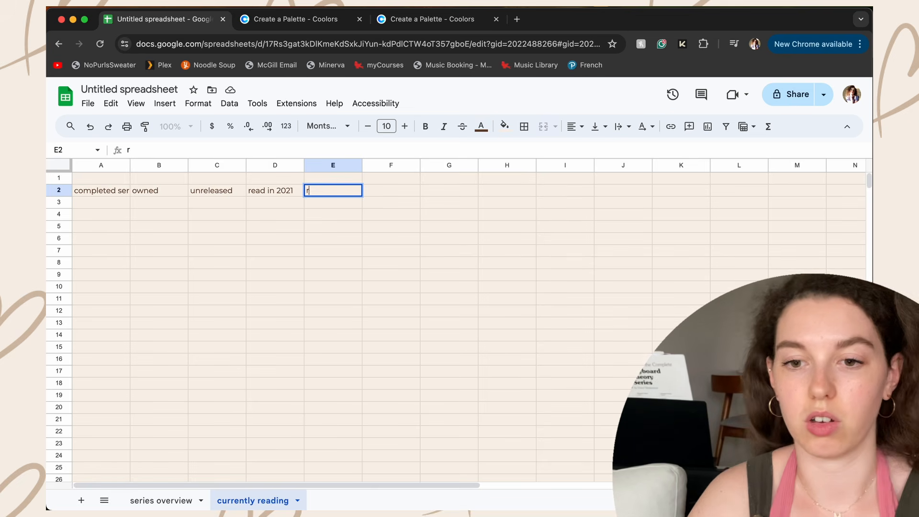
{"action": "type", "text": "ead in 2022"}
{"action": "key", "text": "Tab"}
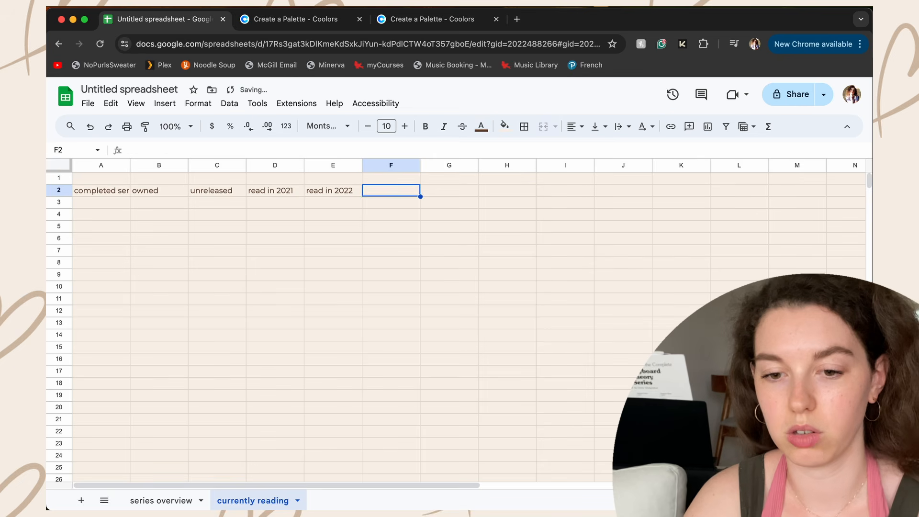
{"action": "type", "text": "read in 2023"}
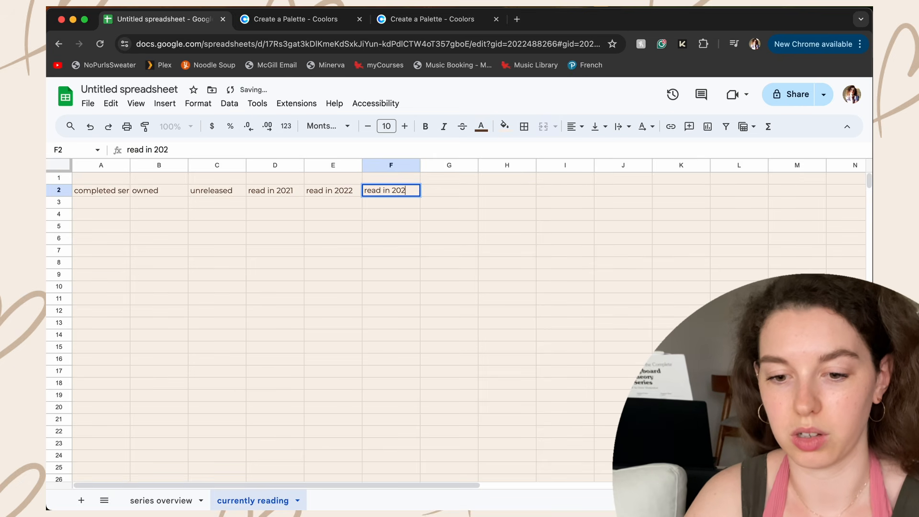
{"action": "key", "text": "Tab"}
{"action": "type", "text": "rea"}
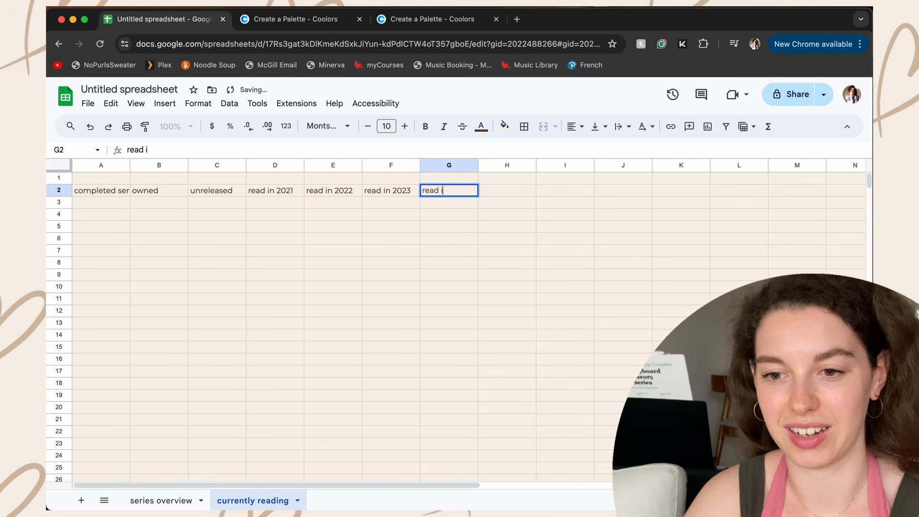
{"action": "type", "text": "d in 2024"}
{"action": "key", "text": "Return"}
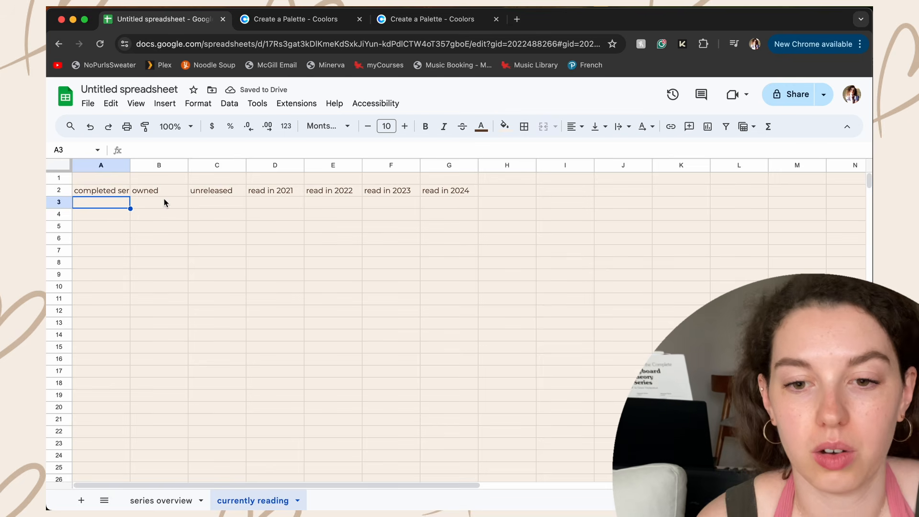
- Make the "completed series" label in A2 bold and fill its cell with the custom dark brown
{"action": "left_click", "coordinate": [116, 191]}
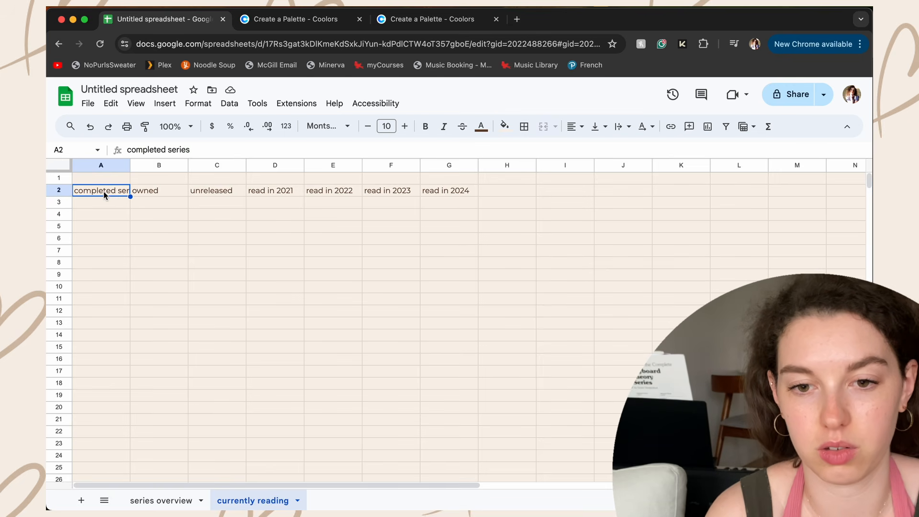
{"action": "left_click", "coordinate": [425, 126]}
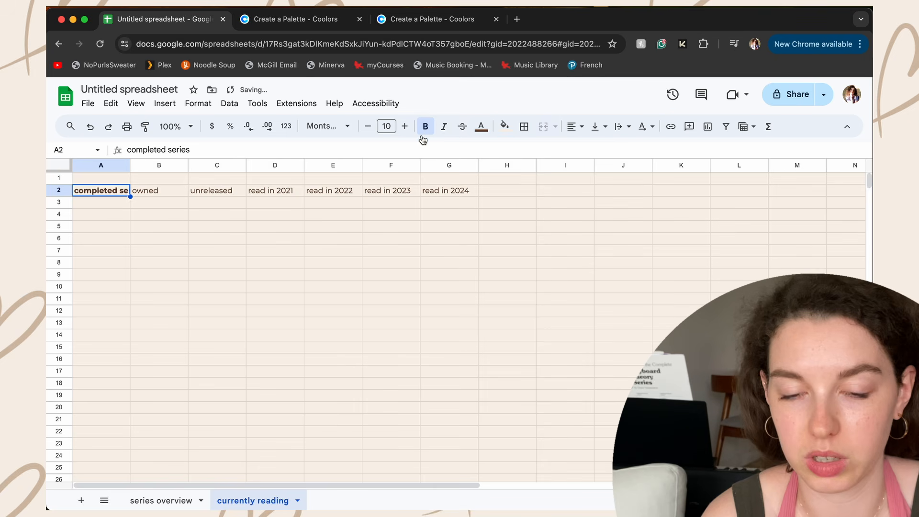
{"action": "left_click", "coordinate": [504, 127]}
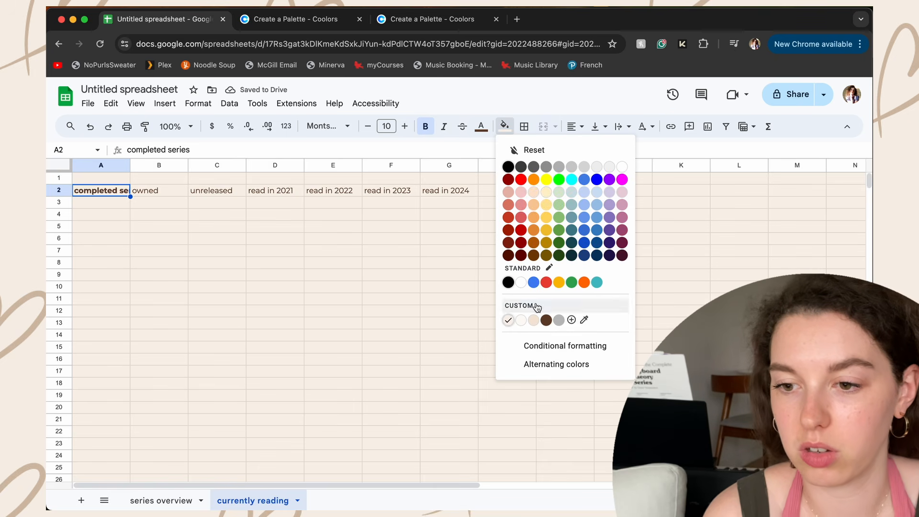
{"action": "left_click", "coordinate": [549, 318]}
- Set the text color of A2 to the custom off-white and widen column A to fit the full "completed series" label
{"action": "left_click", "coordinate": [481, 126]}
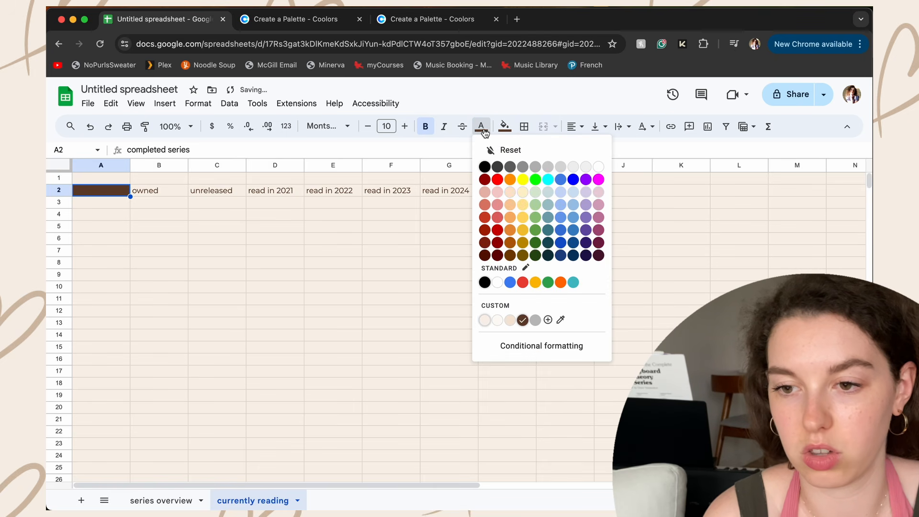
{"action": "left_click", "coordinate": [599, 166]}
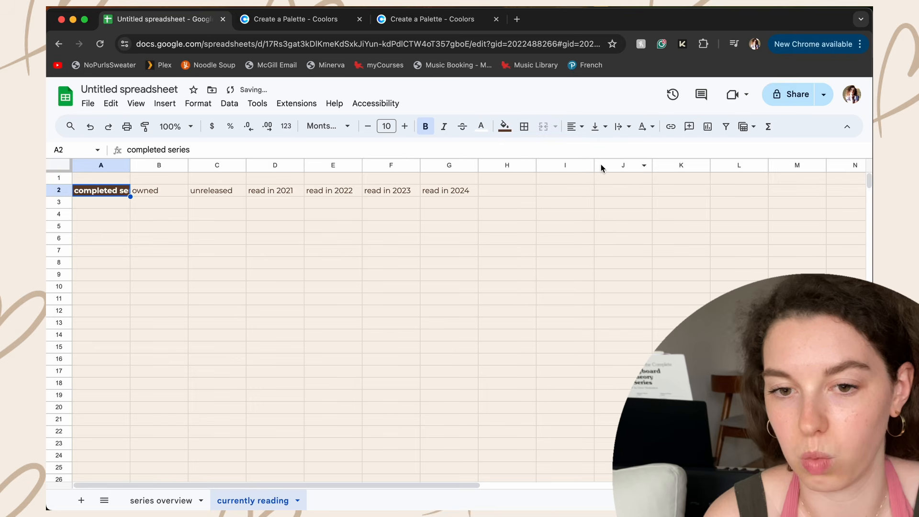
{"action": "left_click", "coordinate": [481, 127]}
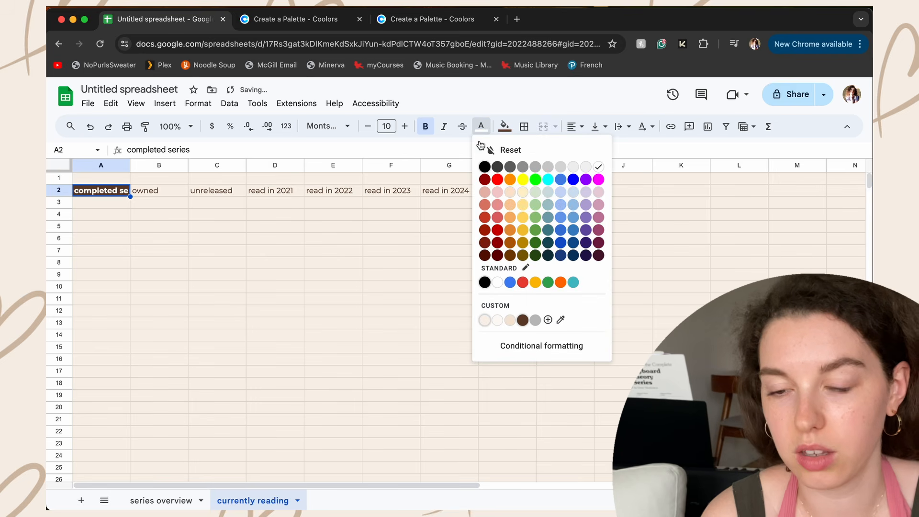
{"action": "left_click", "coordinate": [497, 323]}
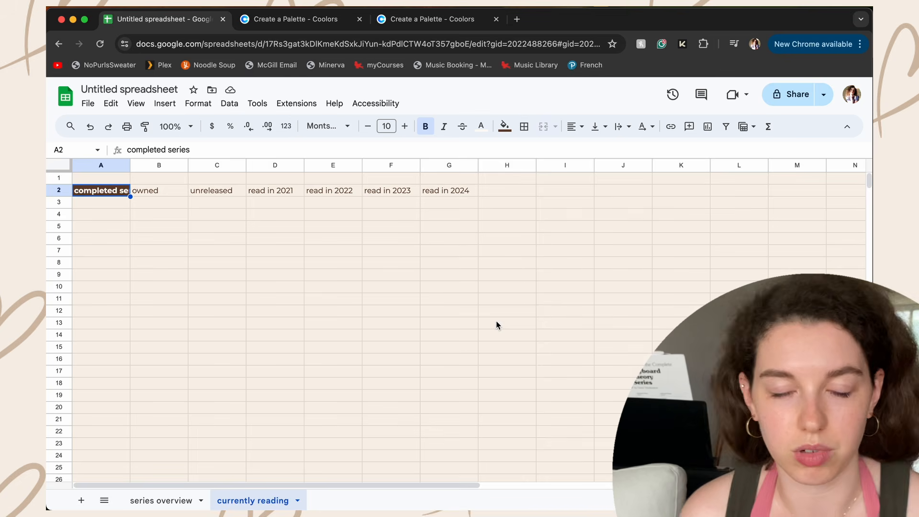
{"action": "left_click", "coordinate": [156, 245]}
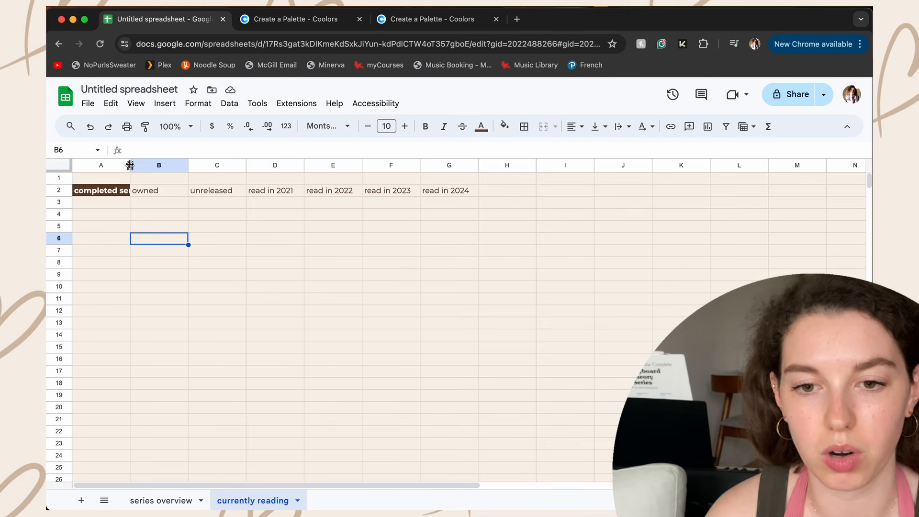
{"action": "left_click_drag", "start_coordinate": [131, 165], "coordinate": [148, 165]}
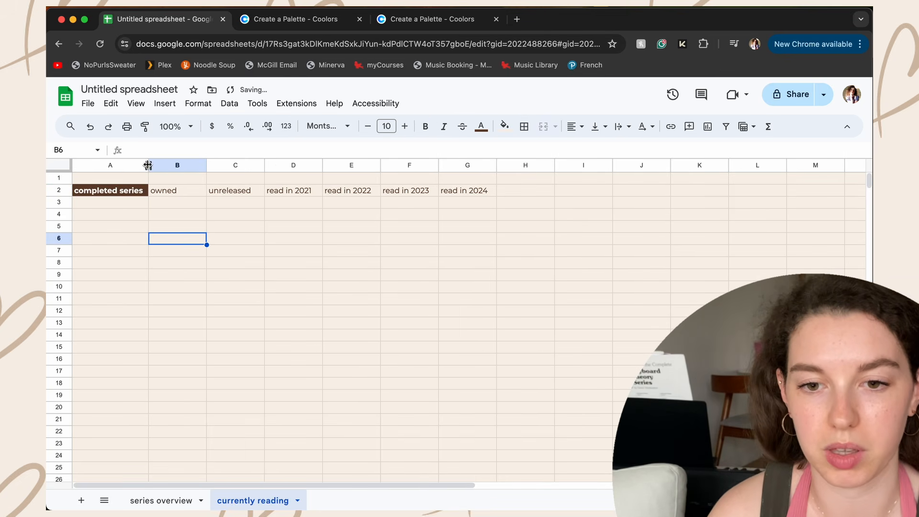
- Underline the "owned" label in B2 and italicize the "unreleased" label in C2
{"action": "left_click", "coordinate": [179, 191]}
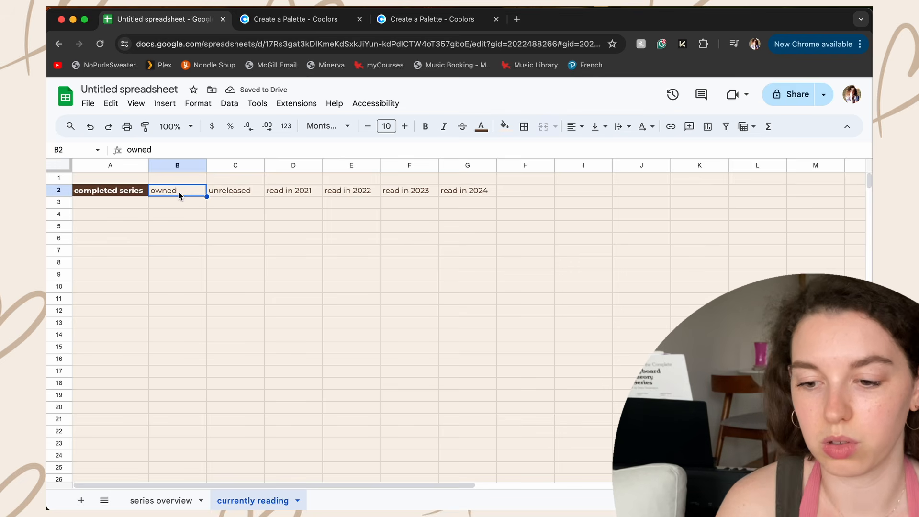
{"action": "key", "text": "super+u"}
{"action": "key", "text": "Right"}
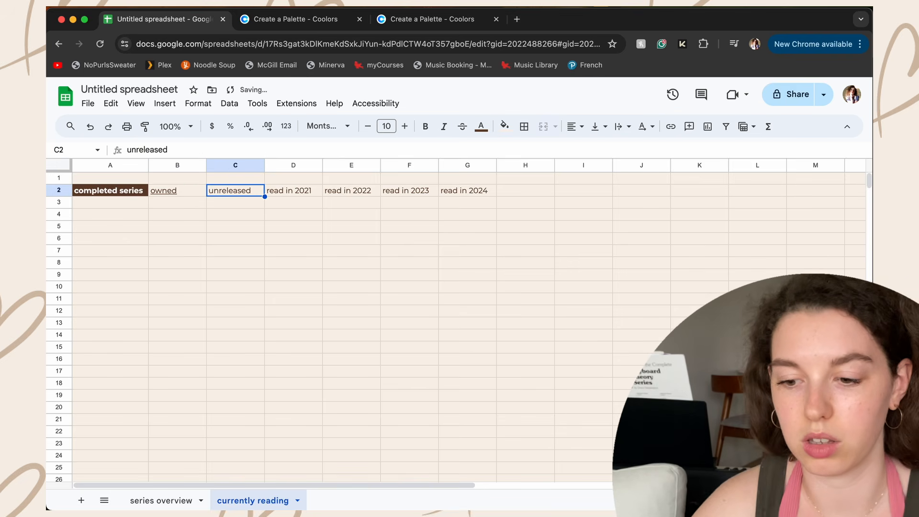
{"action": "key", "text": "super+i"}
- Fill the "read in 2021" cell D2 with the custom blue #6D8CA9, copied from the Coolors palette
{"action": "key", "text": "Right"}
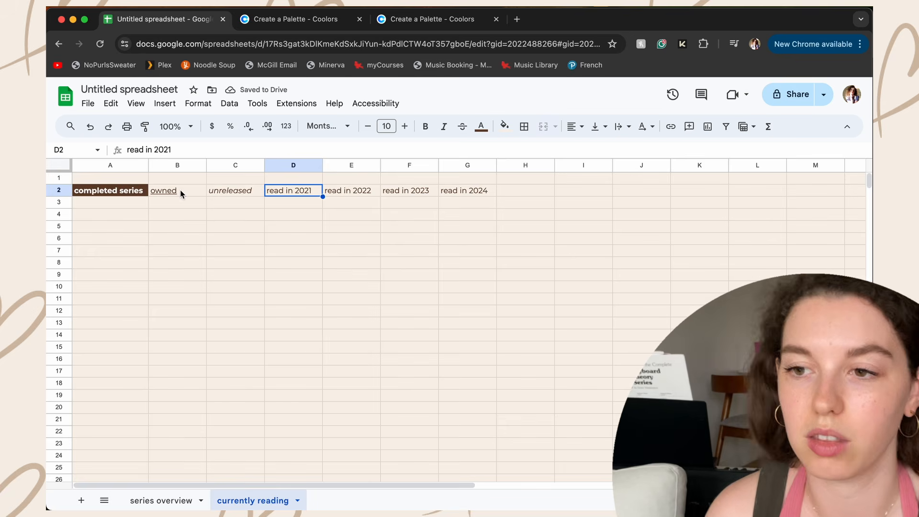
{"action": "left_click", "coordinate": [431, 20]}
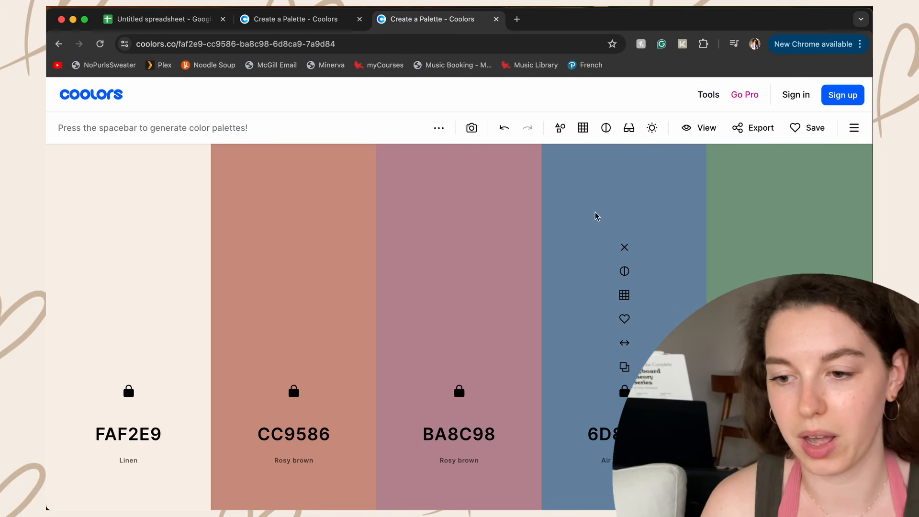
{"action": "mouse_move", "coordinate": [330, 394]}
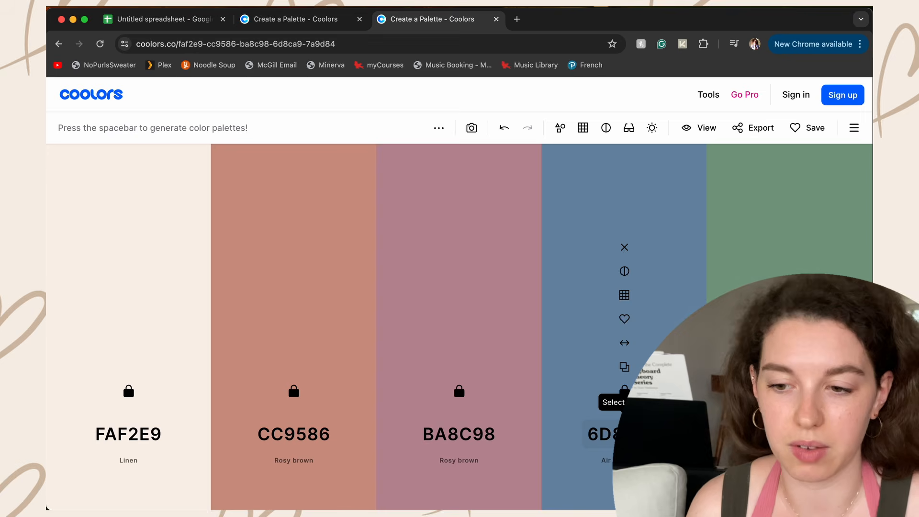
{"action": "left_click", "coordinate": [602, 433]}
{"action": "key", "text": "ctrl+c"}
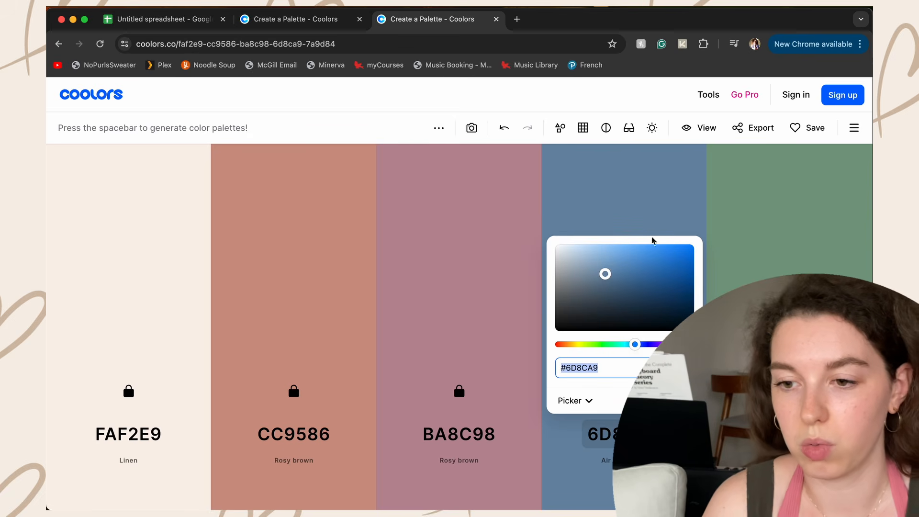
{"action": "left_click", "coordinate": [656, 197]}
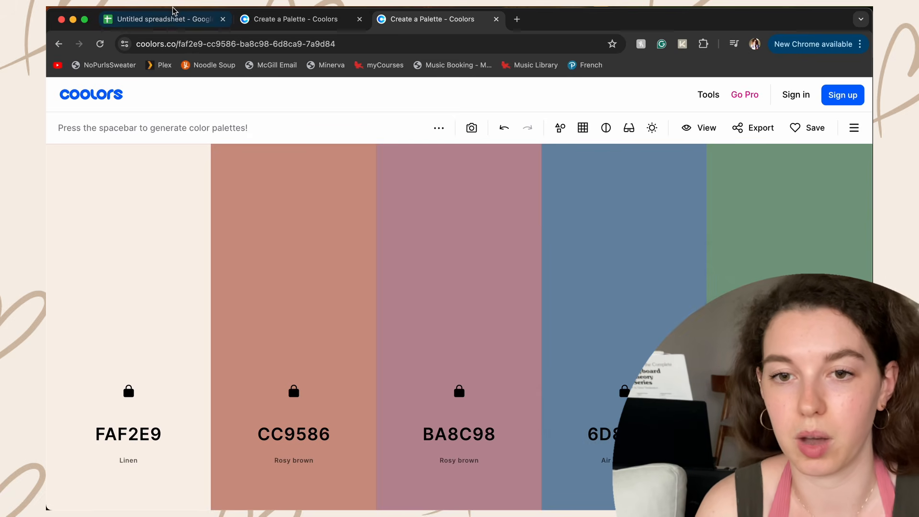
{"action": "left_click", "coordinate": [165, 19]}
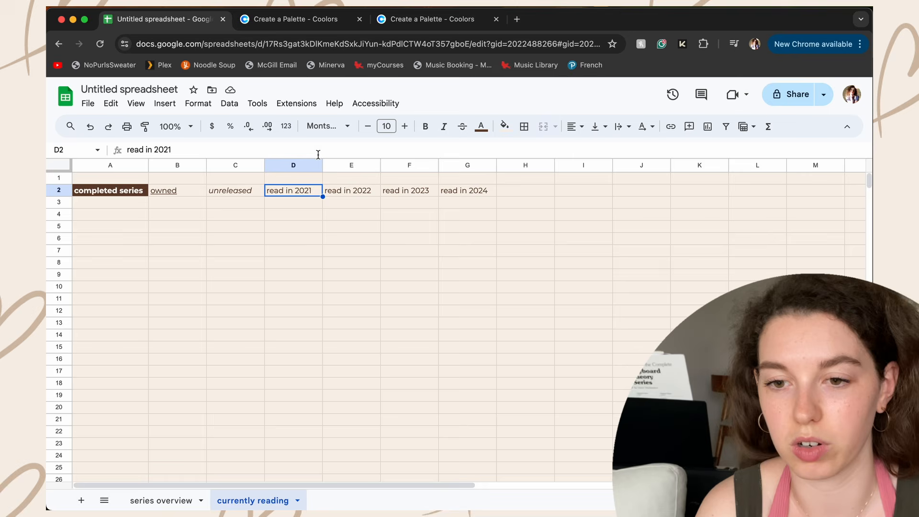
{"action": "left_click", "coordinate": [504, 126]}
{"action": "left_click", "coordinate": [569, 320]}
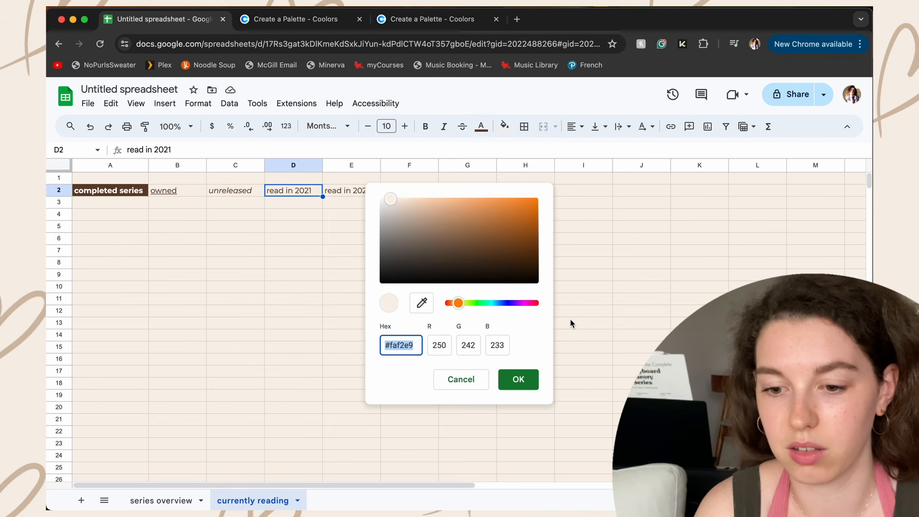
{"action": "key", "text": "ctrl+v"}
{"action": "left_click", "coordinate": [519, 379]}
- Fill the "read in 2022" cell E2 with the custom rosy brown #CC9586, copied from the Coolors palette
{"action": "key", "text": "Right"}
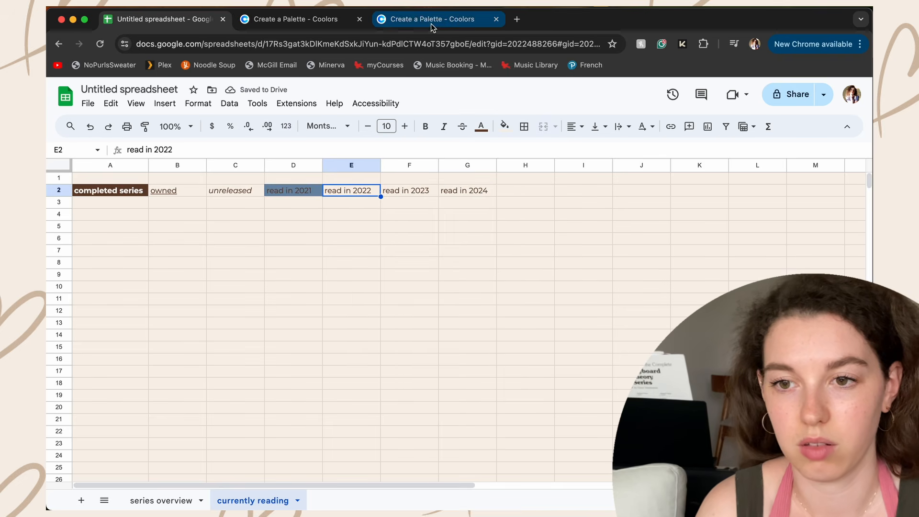
{"action": "left_click", "coordinate": [429, 24]}
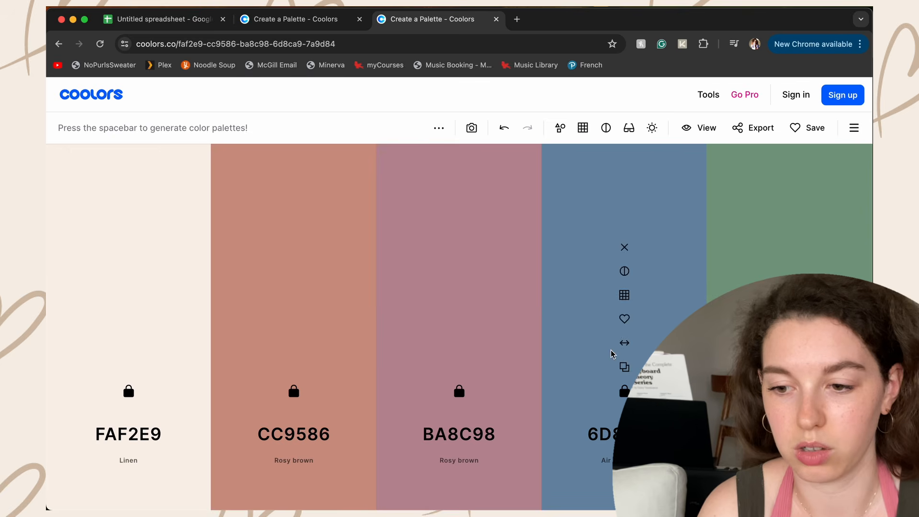
{"action": "left_click", "coordinate": [303, 435]}
{"action": "key", "text": "super+c"}
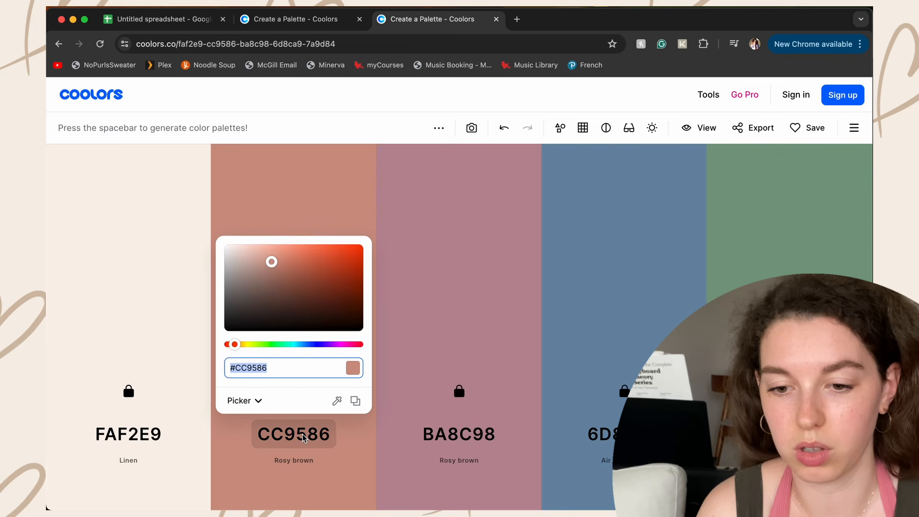
{"action": "left_click", "coordinate": [172, 24]}
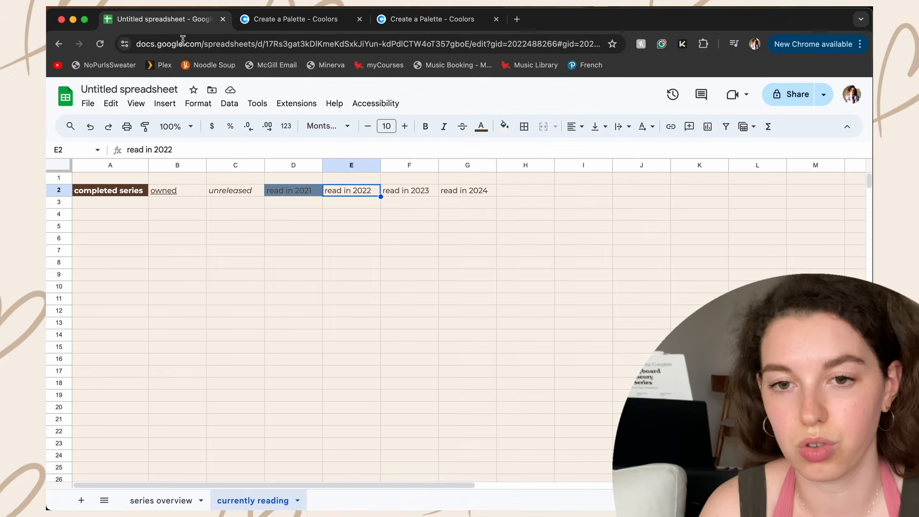
{"action": "left_click", "coordinate": [504, 126]}
{"action": "left_click", "coordinate": [582, 320]}
{"action": "key", "text": "super+v"}
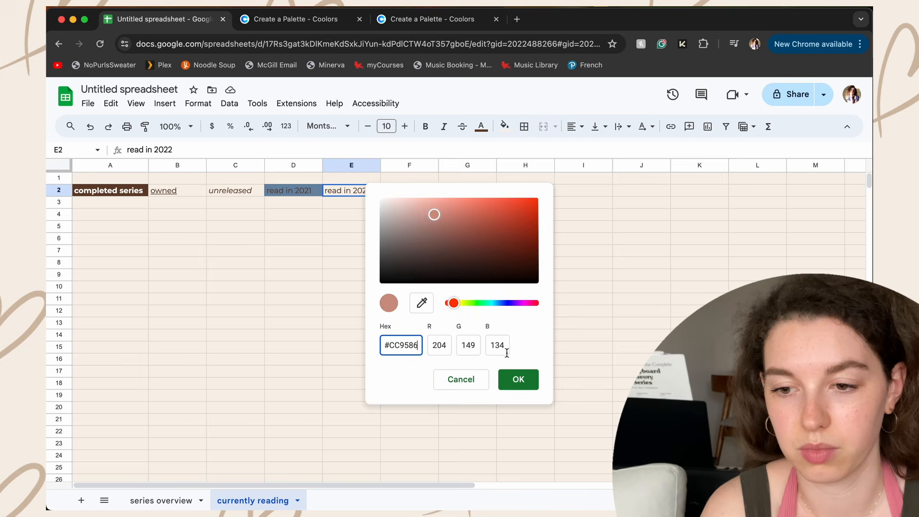
{"action": "left_click", "coordinate": [518, 378]}
- Fill the "read in 2023" cell F2 with the custom green #7A9D84, copied from the Coolors palette
{"action": "left_click", "coordinate": [411, 20]}
{"action": "left_click", "coordinate": [790, 435]}
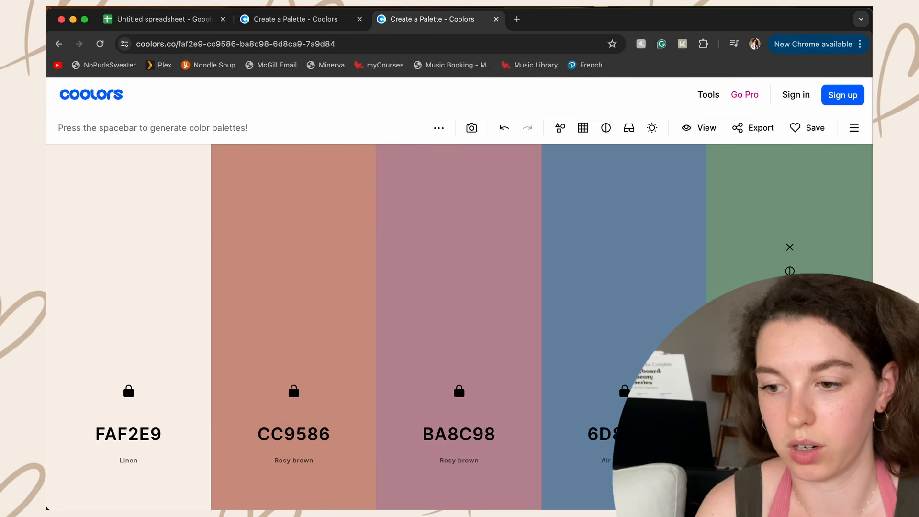
{"action": "left_click", "coordinate": [790, 434]}
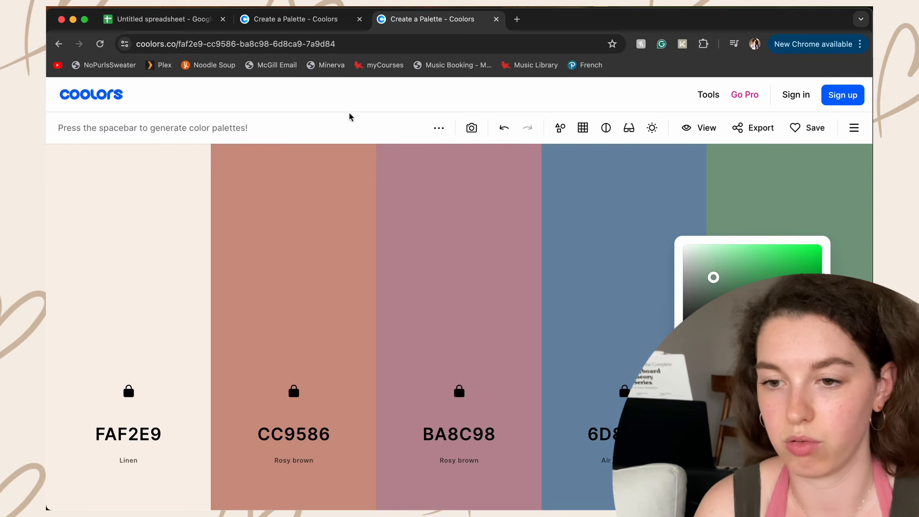
{"action": "left_click", "coordinate": [184, 15]}
{"action": "left_click", "coordinate": [504, 126]}
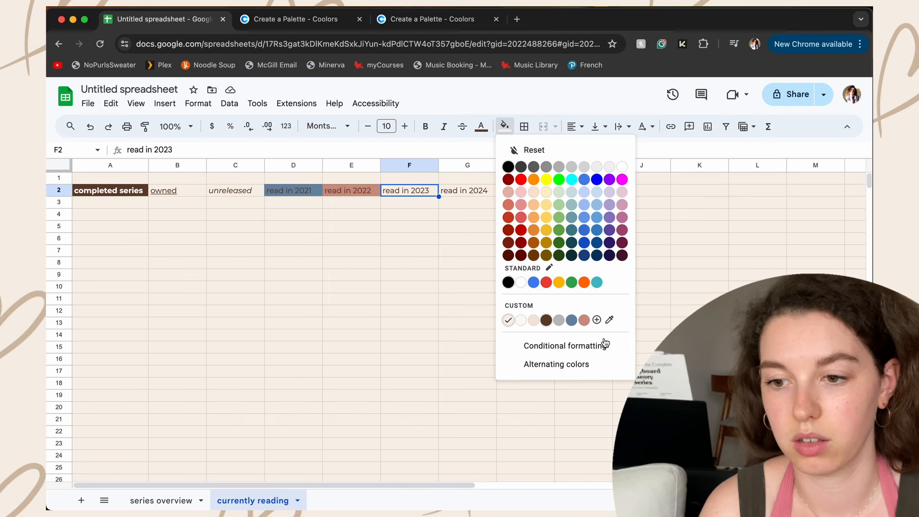
{"action": "left_click", "coordinate": [597, 320]}
{"action": "left_click", "coordinate": [519, 378]}
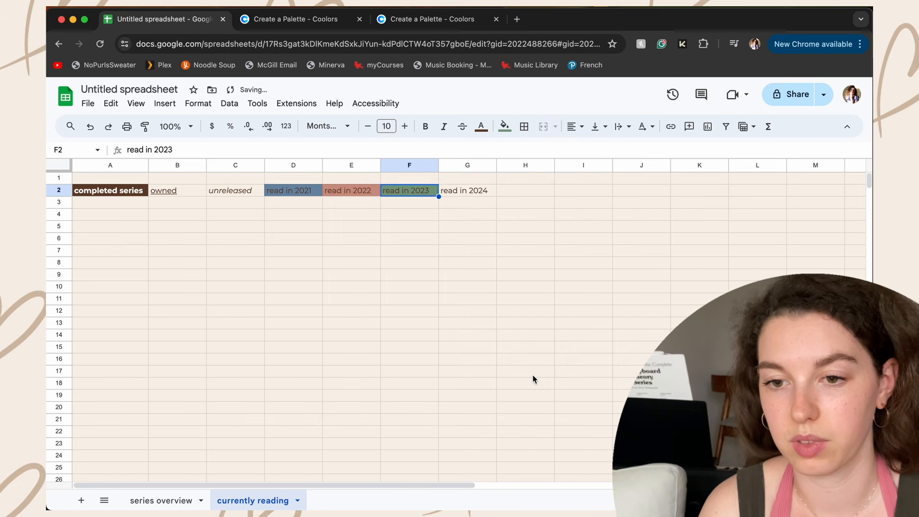
- Fill the "read in 2024" cell G2 with the custom mauve #BA8C98, copied from the Coolors palette
{"action": "key", "text": "super+3"}
{"action": "left_click", "coordinate": [466, 439]}
{"action": "key", "text": "super+c"}
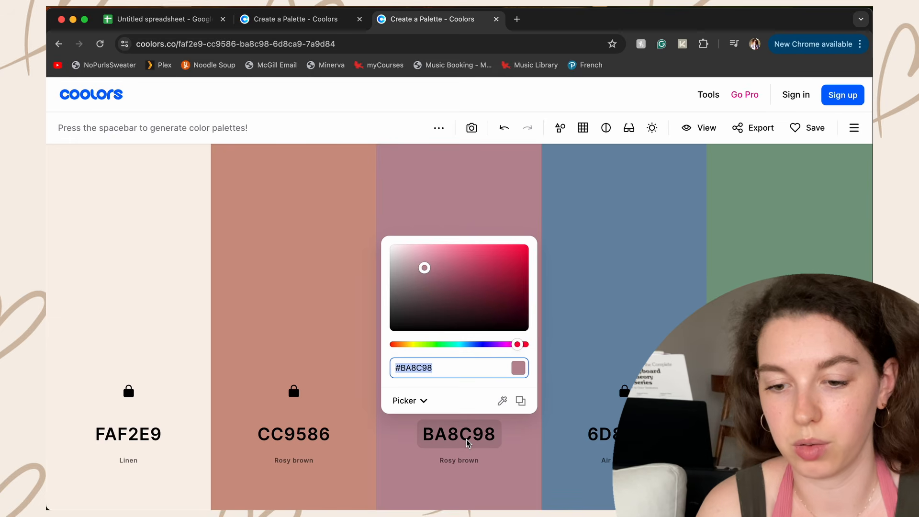
{"action": "left_click", "coordinate": [173, 20]}
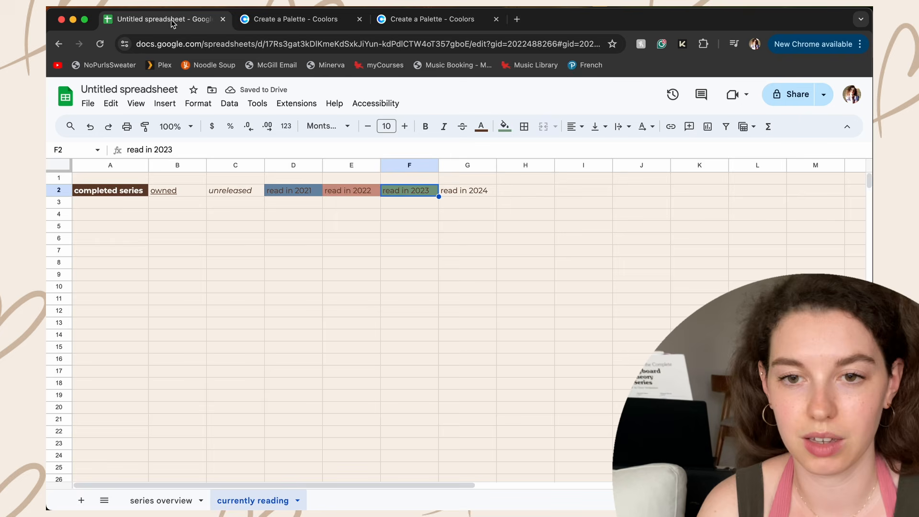
{"action": "left_click", "coordinate": [495, 190]}
{"action": "left_click", "coordinate": [504, 126]}
{"action": "left_click", "coordinate": [607, 320]}
{"action": "key", "text": "super+v"}
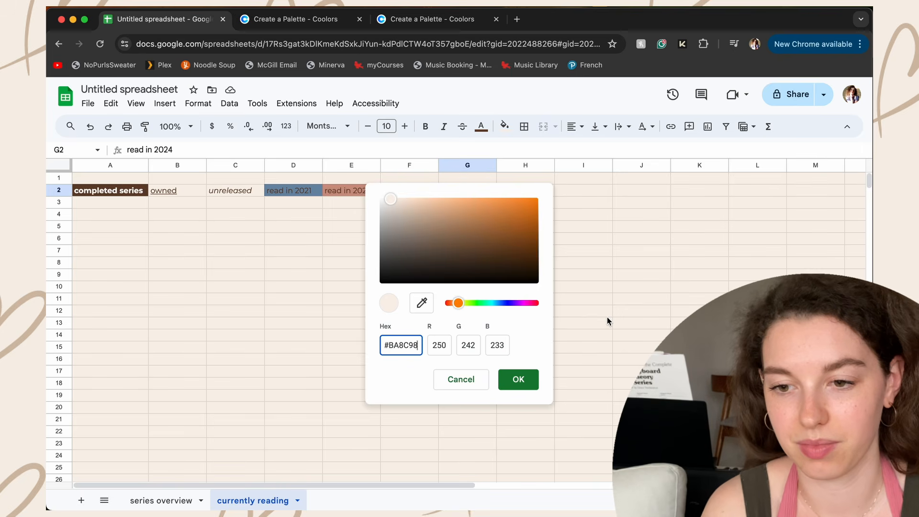
{"action": "left_click", "coordinate": [519, 379]}
- Enter the headers "Series" in A4 and "Book 1" in B4, below the legend row
{"action": "key", "text": "Down"}
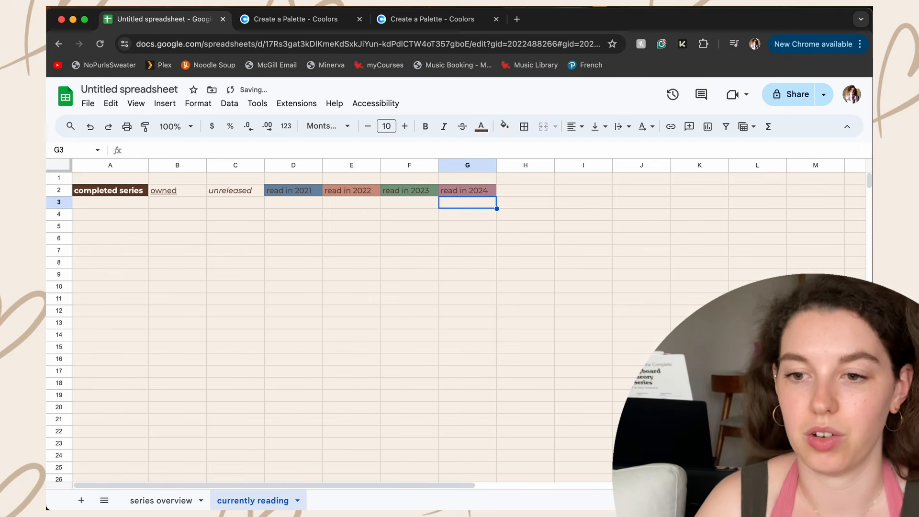
{"action": "key", "text": "Down"}
{"action": "key", "text": "Left"}
{"action": "key", "text": "Left"}
{"action": "key", "text": "Left"}
{"action": "key", "text": "Left"}
{"action": "key", "text": "Left"}
{"action": "key", "text": "Left"}
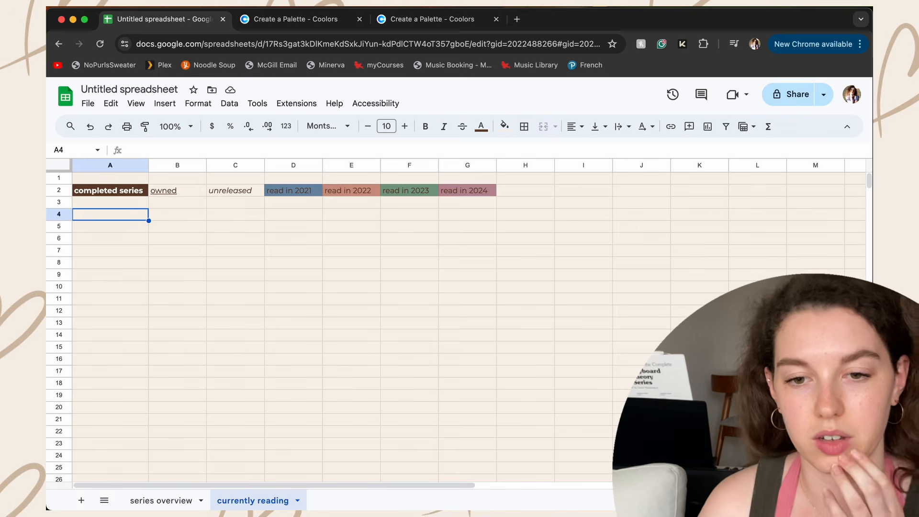
{"action": "key", "text": "Up"}
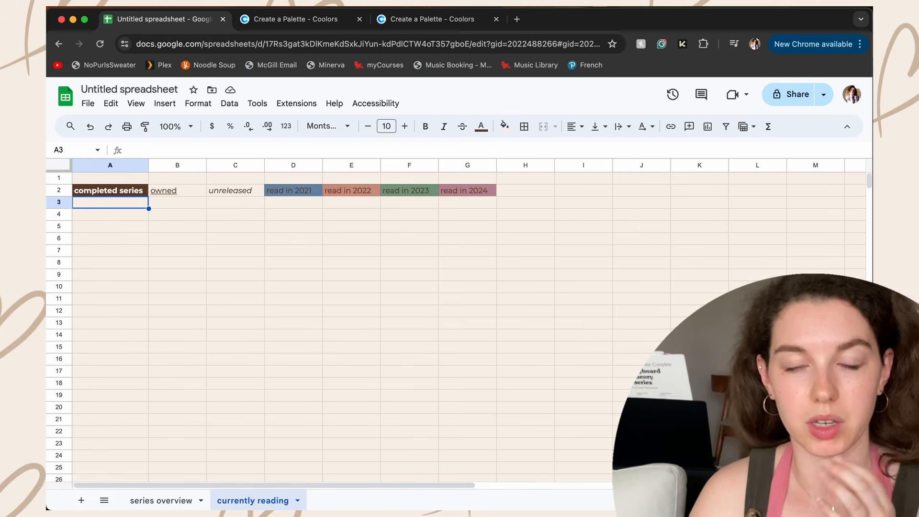
{"action": "key", "text": "Down"}
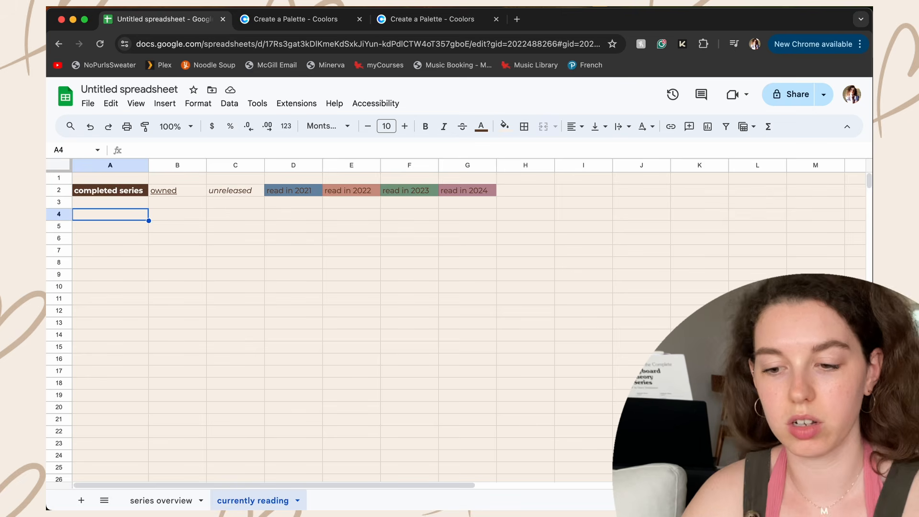
{"action": "type", "text": "Series"}
{"action": "key", "text": "Tab"}
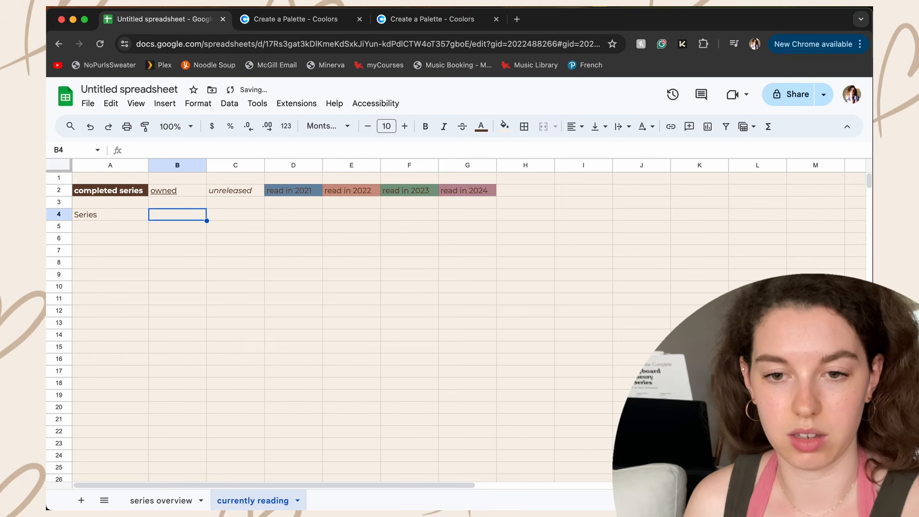
{"action": "type", "text": "Bo"}
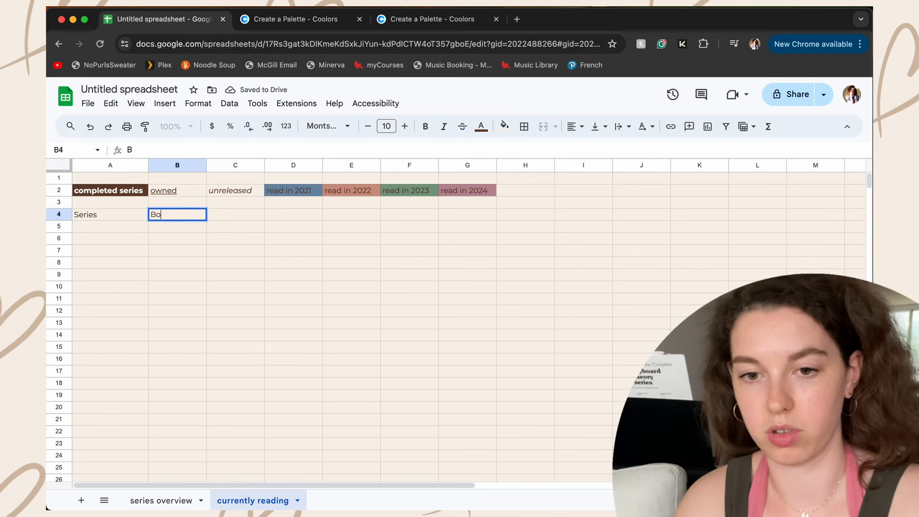
{"action": "type", "text": "ok 1"}
{"action": "key", "text": "Tab"}
- Continue the header row with "Book 2", "Book 3", "Book 4" and "Book 5" in C4 through F4
{"action": "type", "text": "B"}
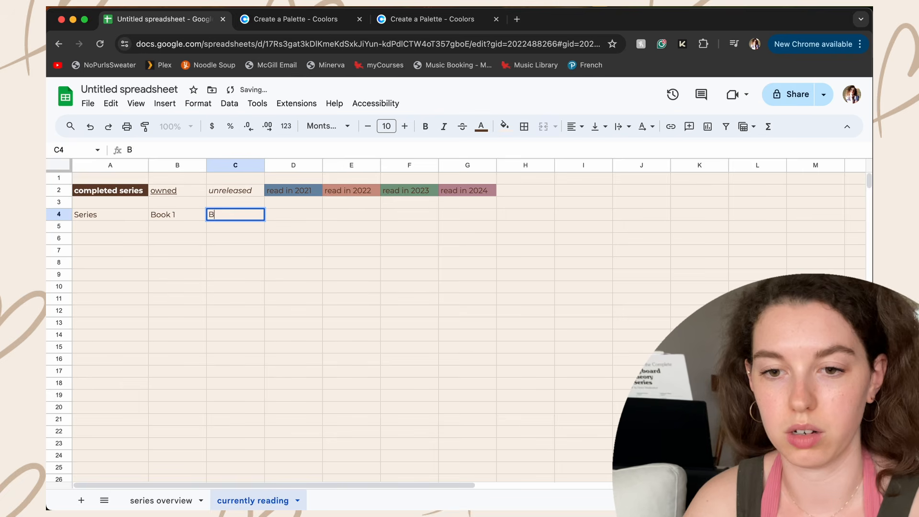
{"action": "type", "text": "ook 2"}
{"action": "key", "text": "Tab"}
{"action": "type", "text": "Bo"}
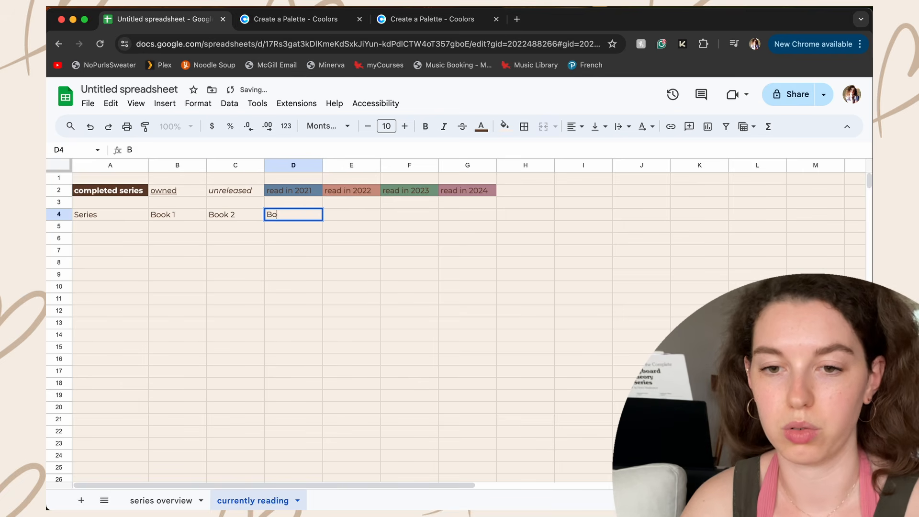
{"action": "type", "text": "ok 3"}
{"action": "key", "text": "Tab"}
{"action": "type", "text": "Book 4"}
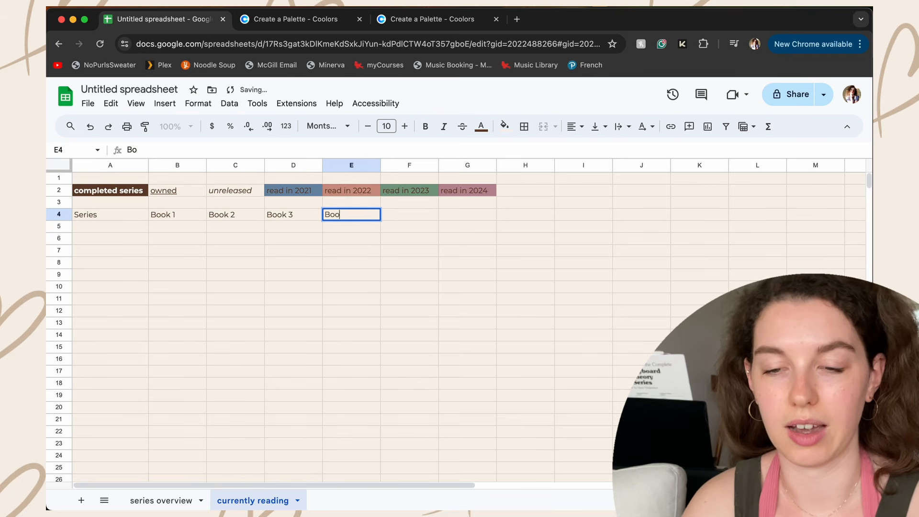
{"action": "key", "text": "Tab"}
{"action": "type", "text": "Boo"}
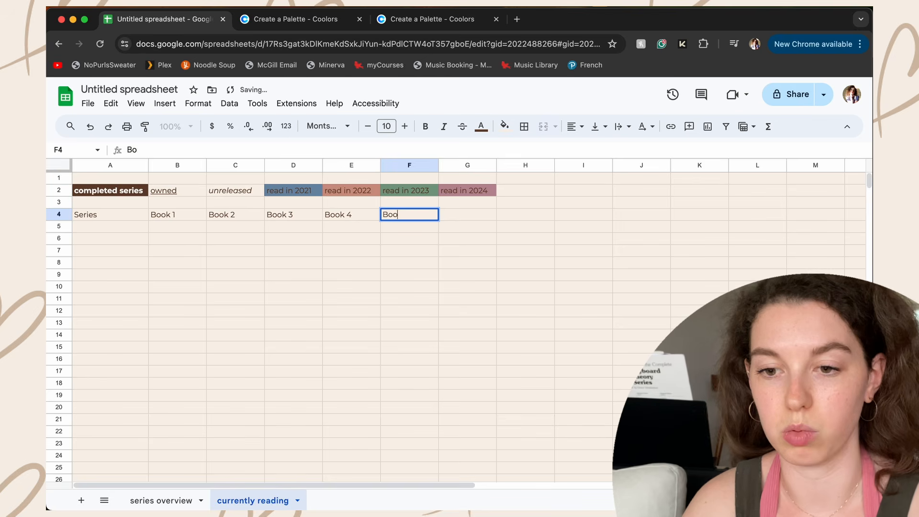
{"action": "type", "text": "k 5"}
{"action": "key", "text": "Tab"}
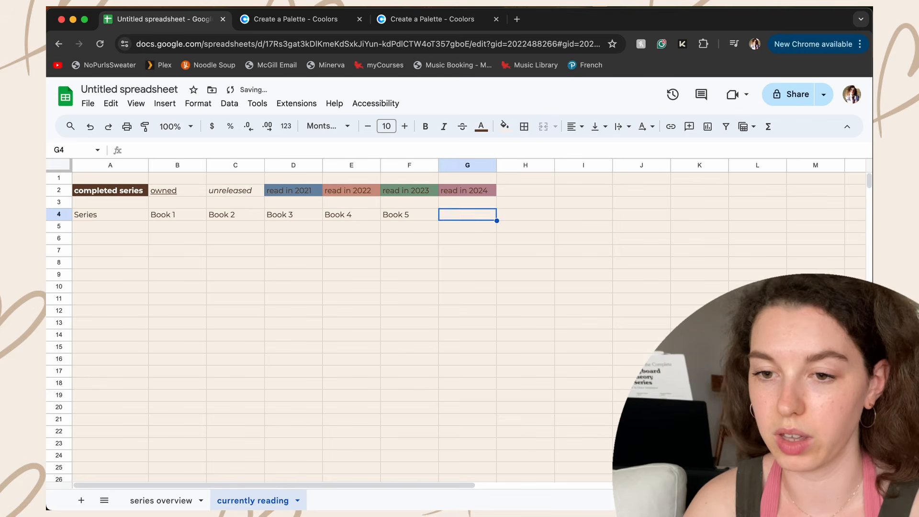
- Complete the header row with "Book 6", "Book 7" and "Book 8" in G4 through I4
{"action": "type", "text": "Book 6"}
{"action": "key", "text": "Tab"}
{"action": "type", "text": "Book 7"}
{"action": "key", "text": "Tab"}
{"action": "type", "text": "Book 8"}
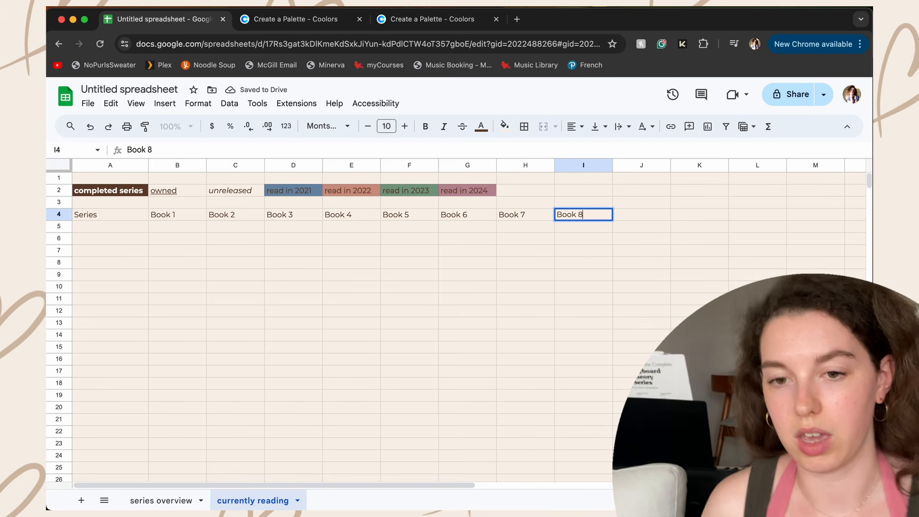
{"action": "key", "text": "Return"}
- Increase the font size of the whole header row 4 to 14
{"action": "left_click", "coordinate": [59, 215]}
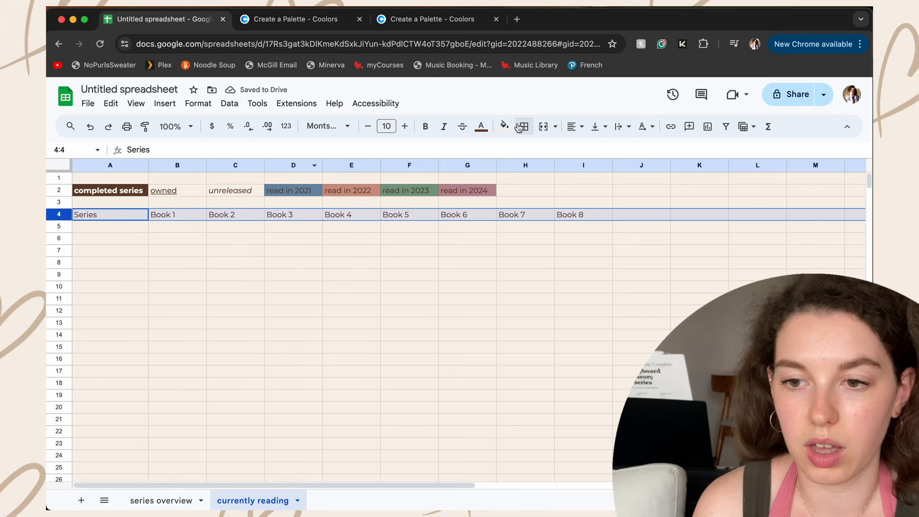
{"action": "left_click", "coordinate": [405, 126]}
{"action": "left_click", "coordinate": [405, 126]}
{"action": "left_click", "coordinate": [405, 127]}
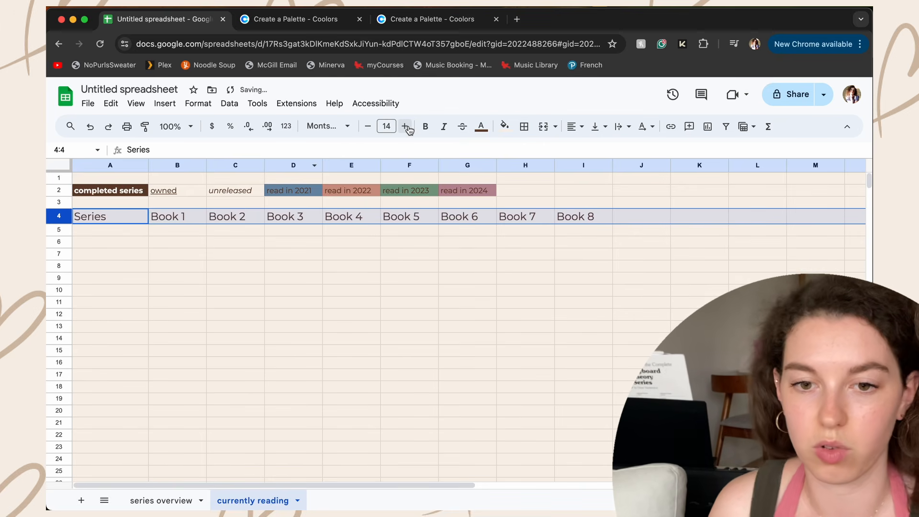
{"action": "left_click", "coordinate": [394, 254]}
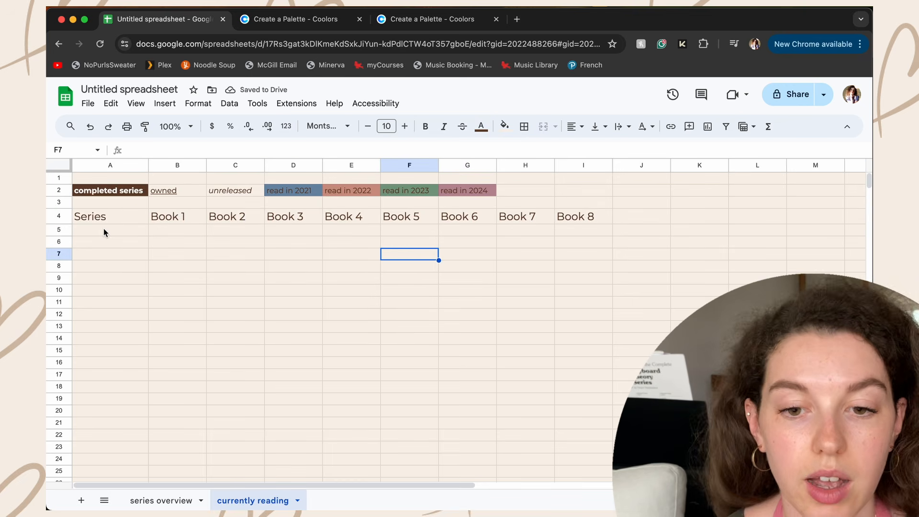
- Add a top border along row 5 and freeze the sheet up to row 5
{"action": "left_click", "coordinate": [59, 231]}
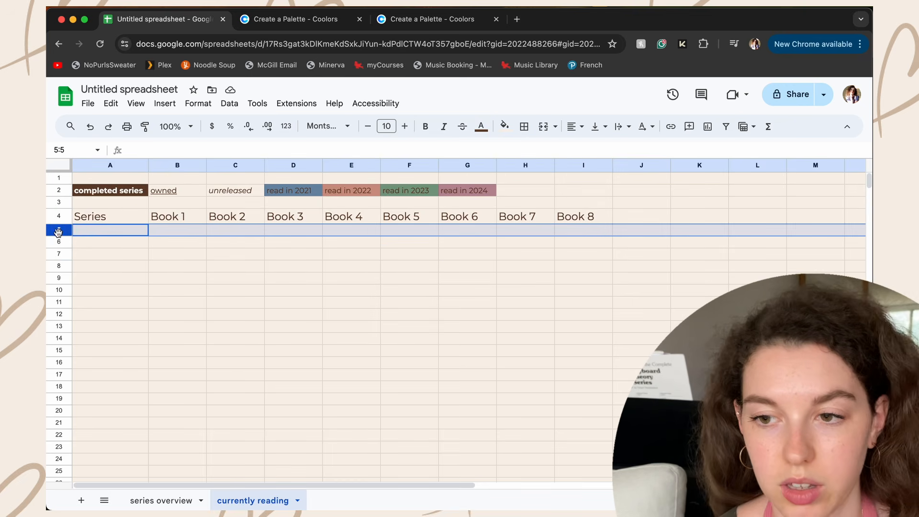
{"action": "left_click", "coordinate": [526, 127]}
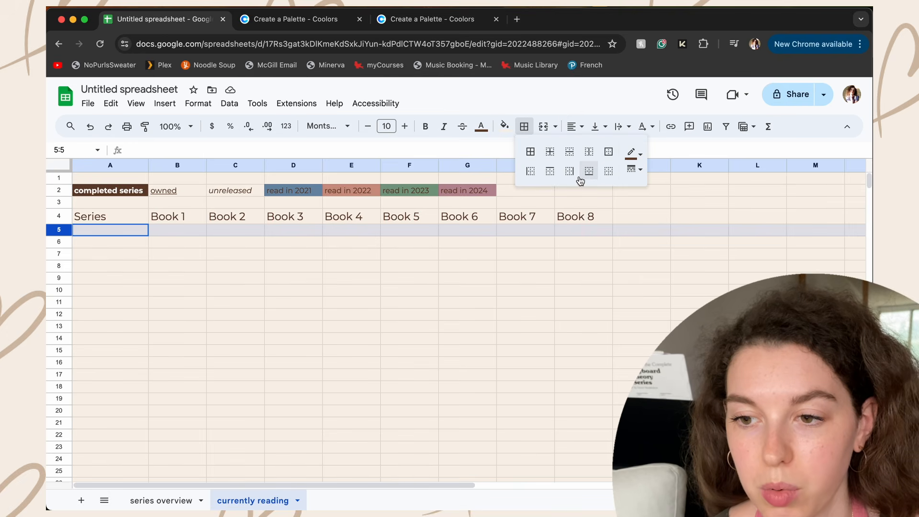
{"action": "left_click", "coordinate": [550, 171]}
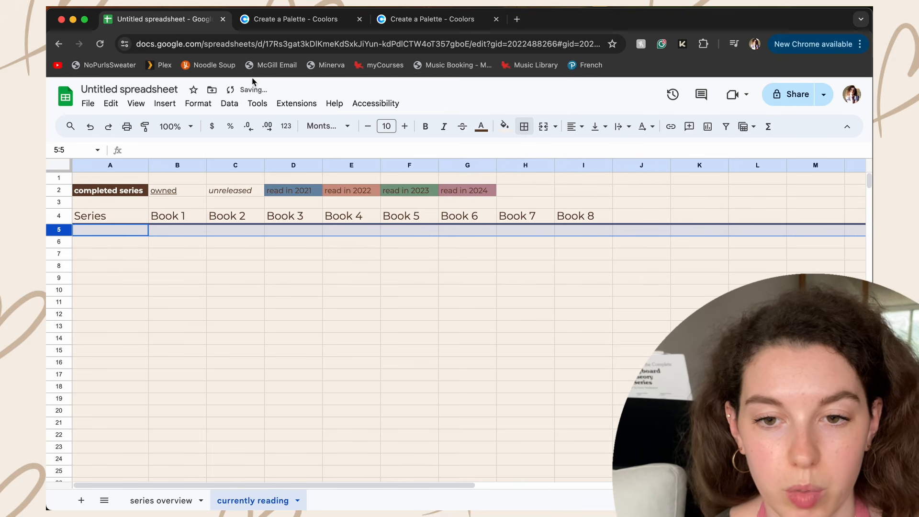
{"action": "left_click", "coordinate": [136, 104]}
{"action": "mouse_move", "coordinate": [300, 148]}
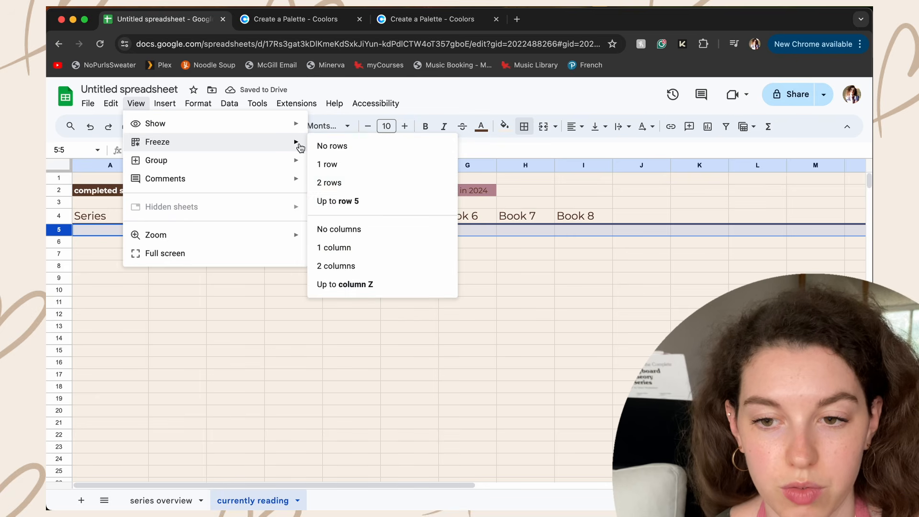
{"action": "left_click", "coordinate": [358, 201]}
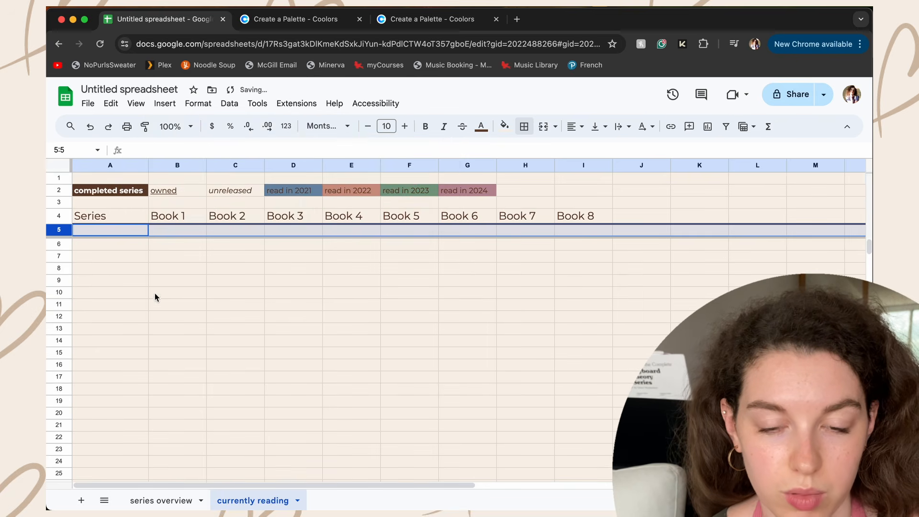
- Shrink row 5 to a thin strip beneath the headers and make header row 4 slightly taller
{"action": "left_click", "coordinate": [103, 265]}
{"action": "left_click", "coordinate": [58, 233]}
{"action": "left_click_drag", "start_coordinate": [57, 243], "coordinate": [59, 229]}
{"action": "left_click", "coordinate": [112, 249]}
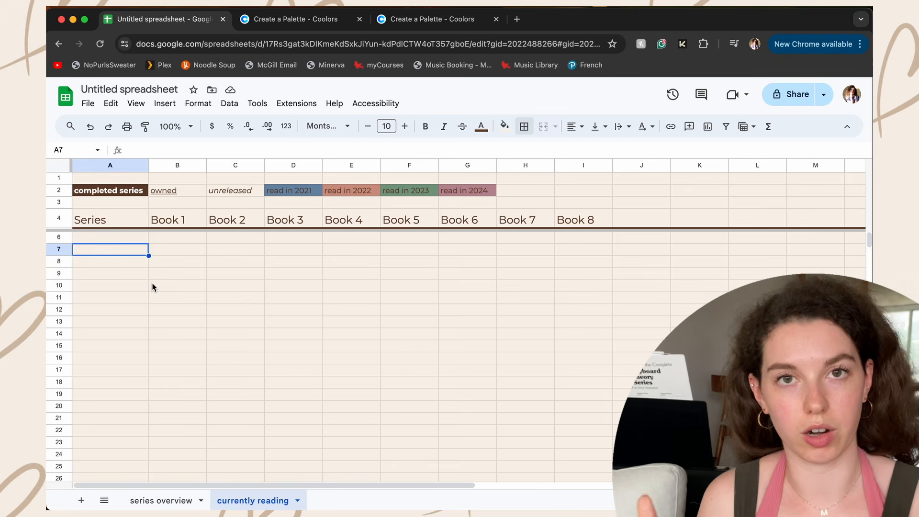
- Enter the series name "A Court of Thorns and Roses" in A6
{"action": "left_click", "coordinate": [109, 240]}
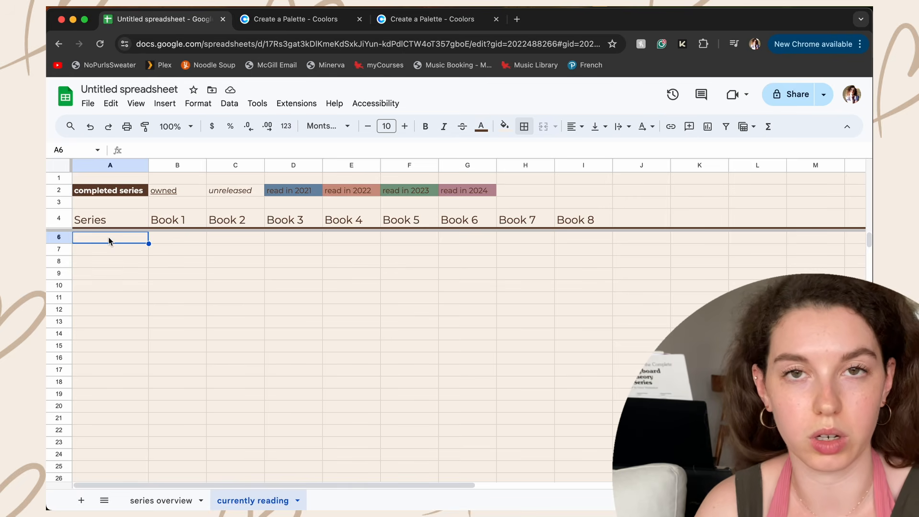
{"action": "type", "text": "A "}
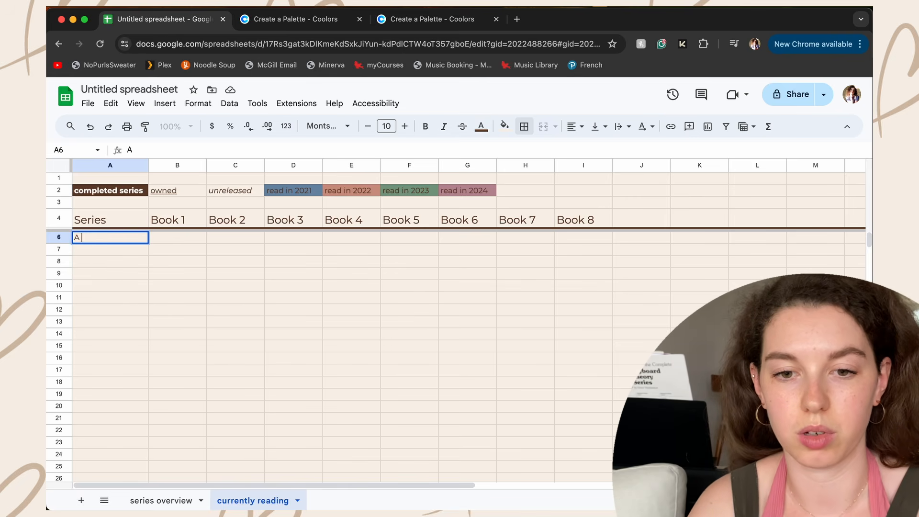
{"action": "type", "text": "Court of Thorns"}
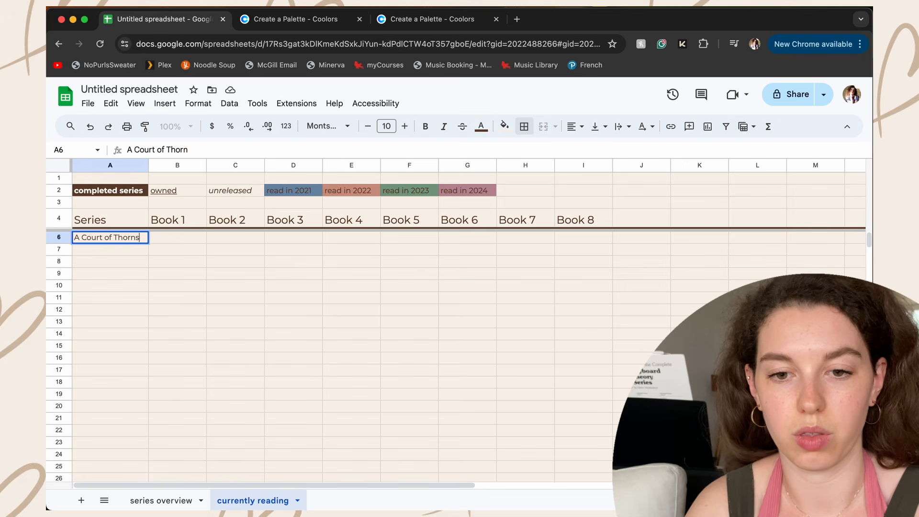
{"action": "type", "text": " and Roses"}
{"action": "key", "text": "Tab"}
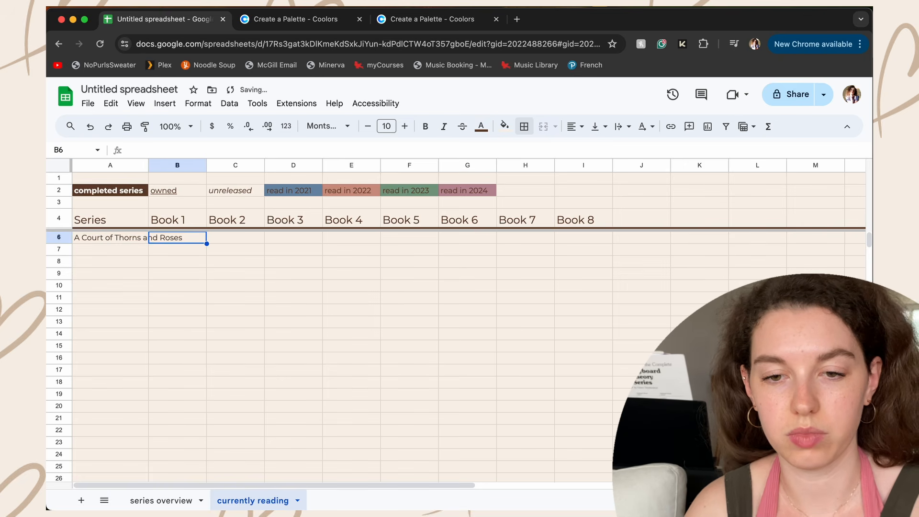
- Enter the book titles "A Court of Throns and Roses" in B6 and "A Court of Mist and Fury" in C6
{"action": "type", "text": "A Cou"}
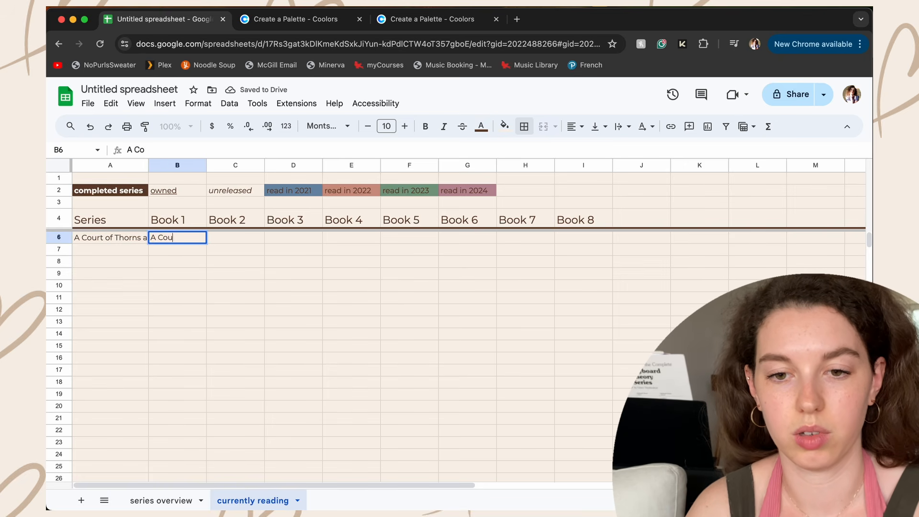
{"action": "type", "text": "rt of Throns and R"}
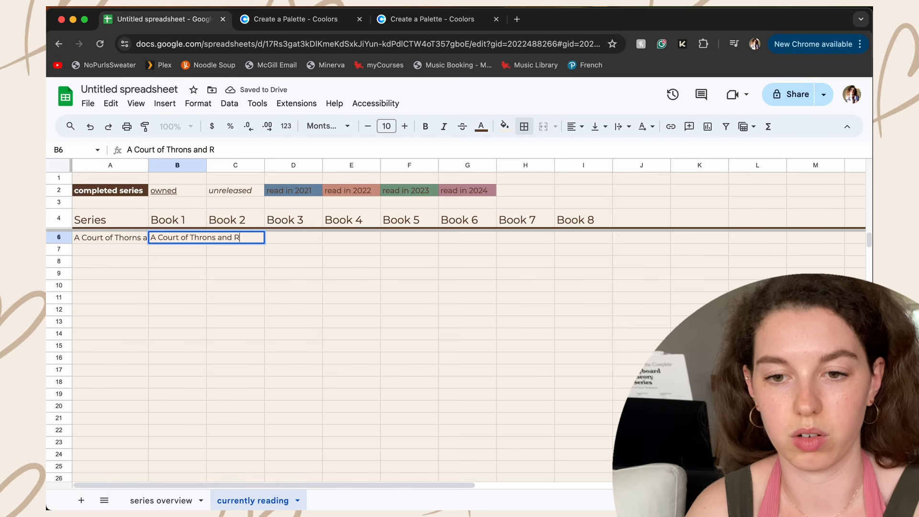
{"action": "type", "text": "ose"}
{"action": "key", "text": "Tab"}
{"action": "type", "text": "A"}
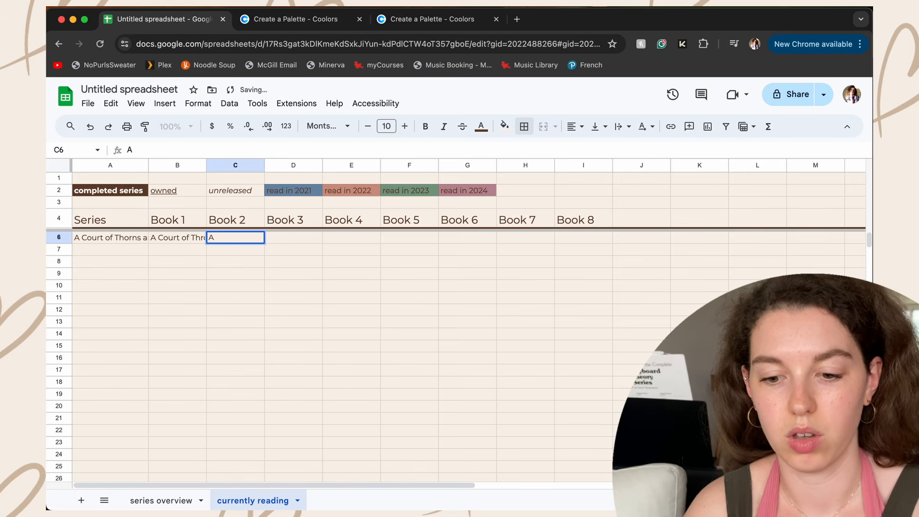
{"action": "type", "text": " Court of M"}
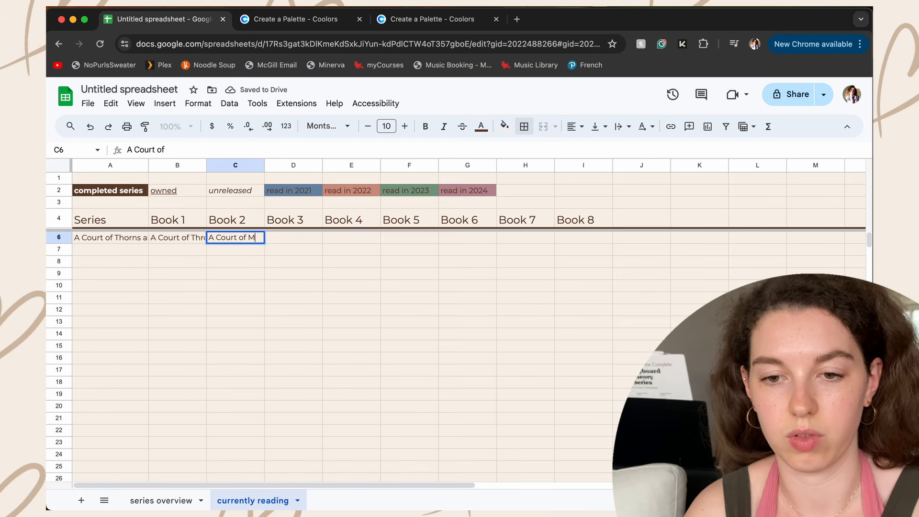
{"action": "type", "text": "ist and Fury"}
{"action": "key", "text": "Tab"}
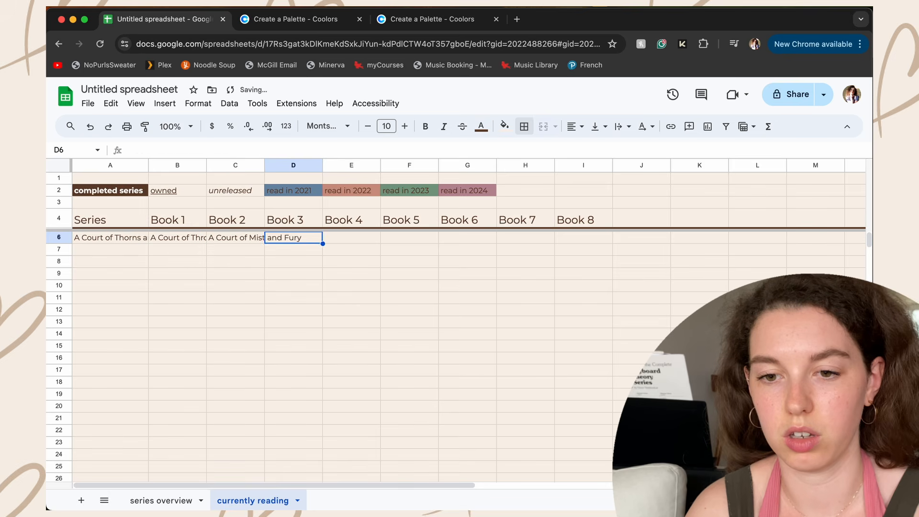
- Enter "A Court of Wings and Ruin" in D6 and "A Court of Frost and Starlight" in E6
{"action": "type", "text": "A Cou"}
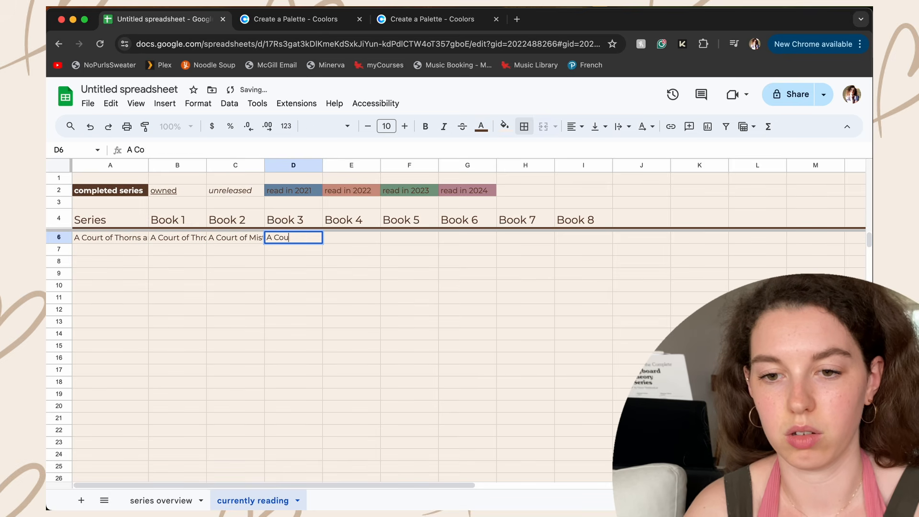
{"action": "type", "text": "rt of Wing s"}
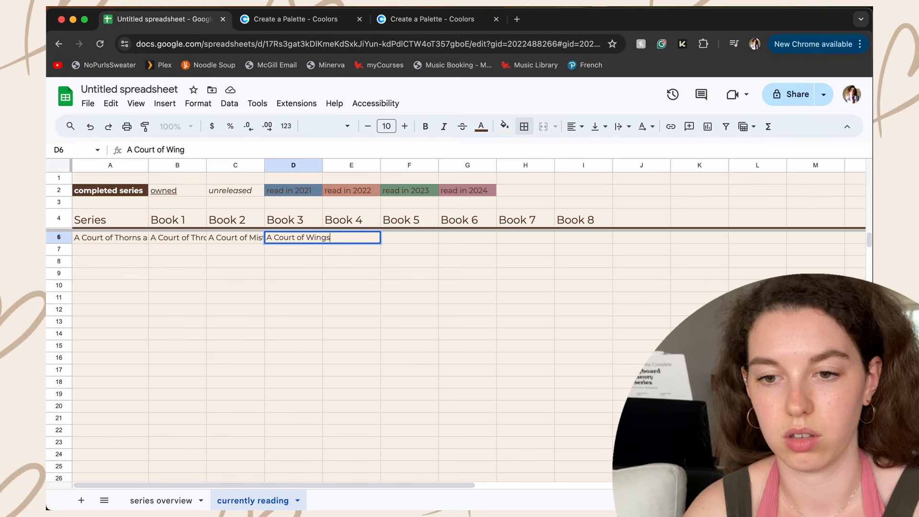
{"action": "type", "text": " and Ruin"}
{"action": "key", "text": "Tab"}
{"action": "type", "text": "A"}
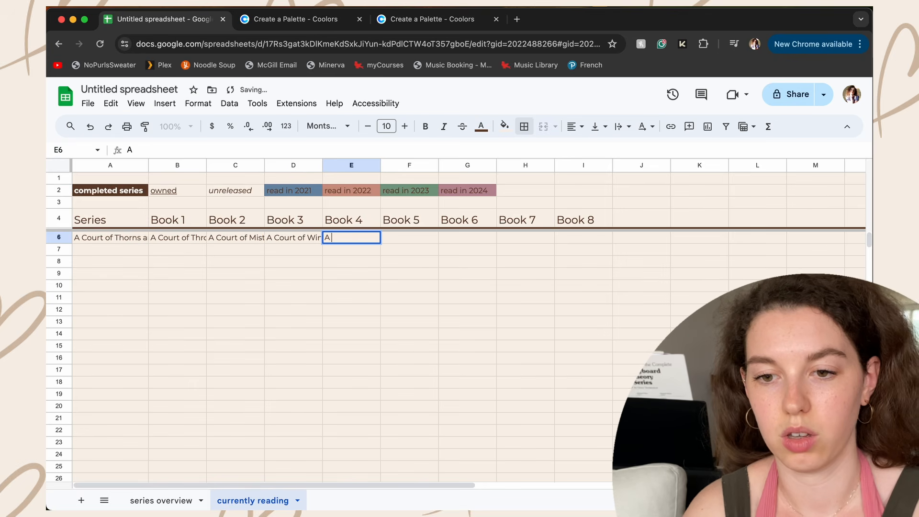
{"action": "type", "text": " Court of F"}
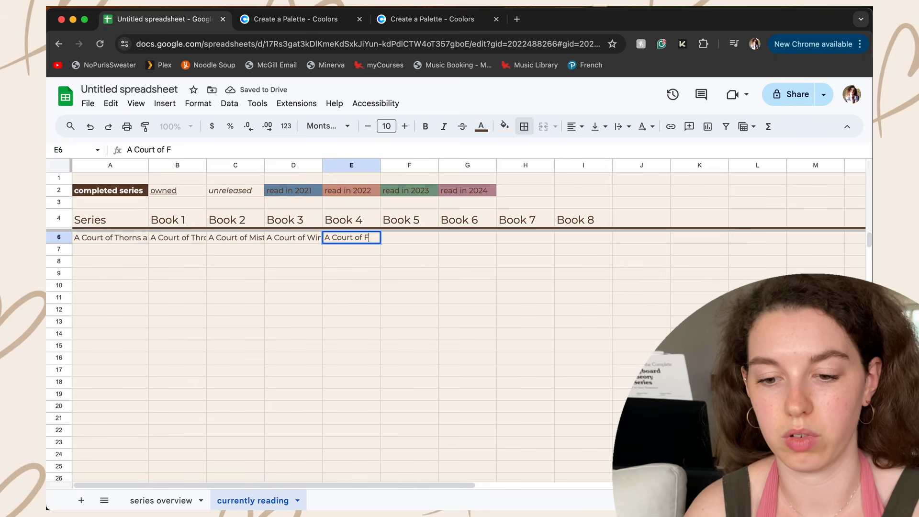
{"action": "type", "text": "rost and Star"}
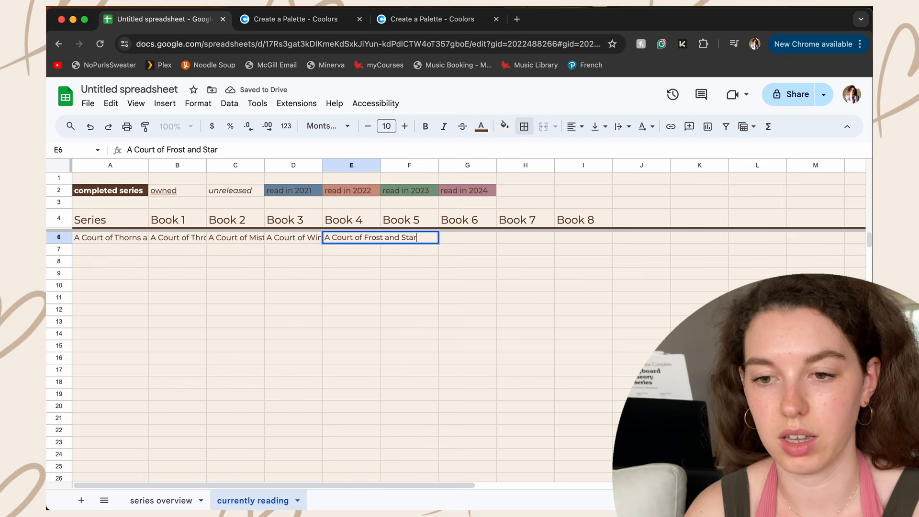
{"action": "type", "text": "light"}
{"action": "key", "text": "Tab"}
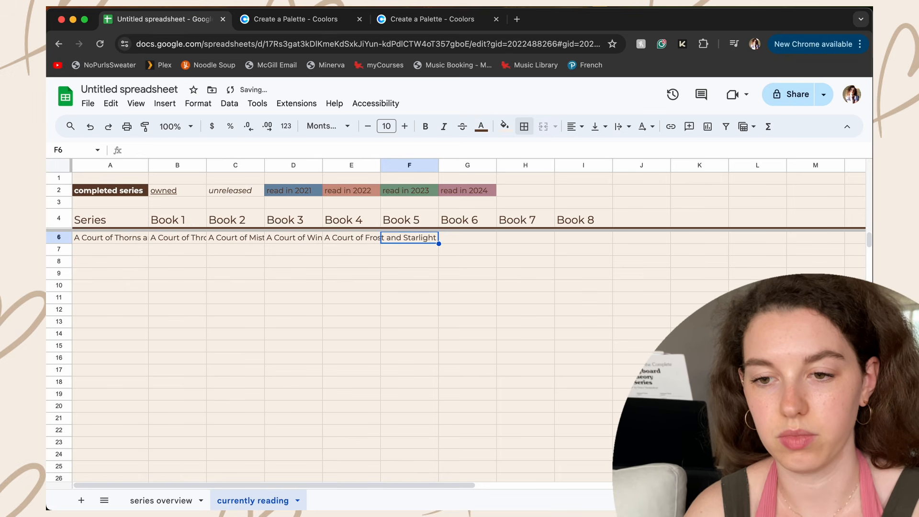
- Enter "A Court of Silver Flames" in F6 as the fifth book of the series
{"action": "type", "text": "A Cou"}
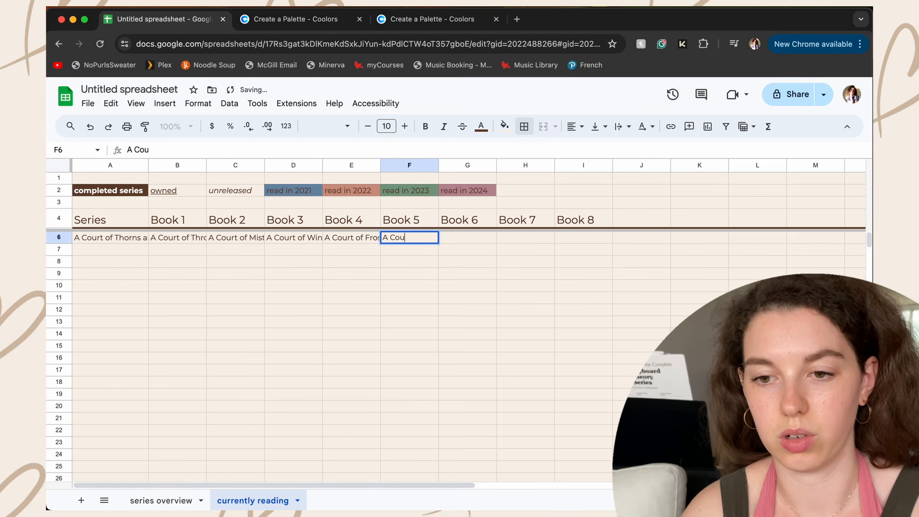
{"action": "type", "text": "rt of Silver Flames"}
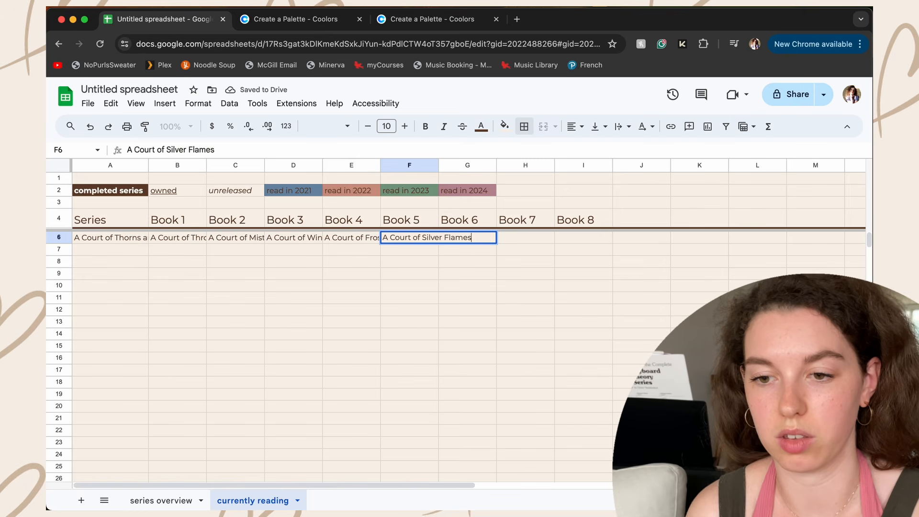
{"action": "key", "text": "Tab"}
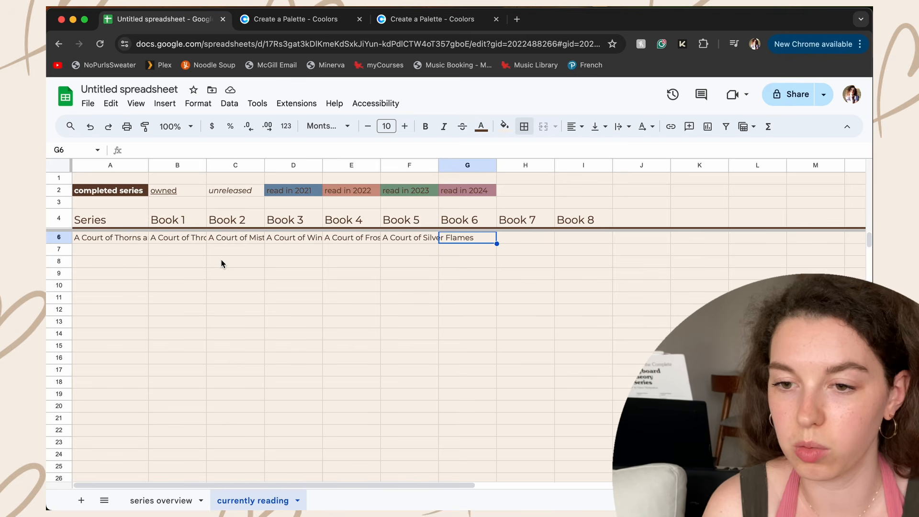
- Make the series name "A Court of Thorns and Roses" in A6 bold
{"action": "left_click", "coordinate": [112, 239]}
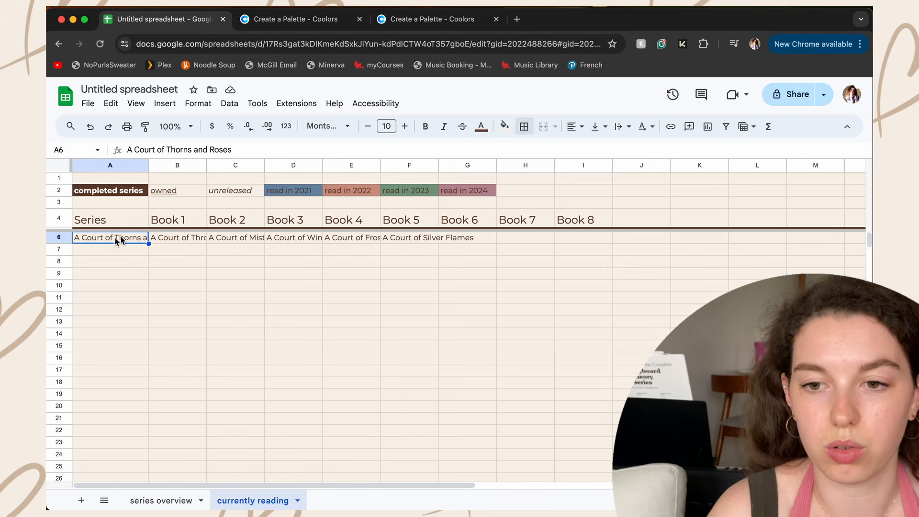
{"action": "left_click", "coordinate": [425, 127]}
{"action": "key", "text": "Down"}
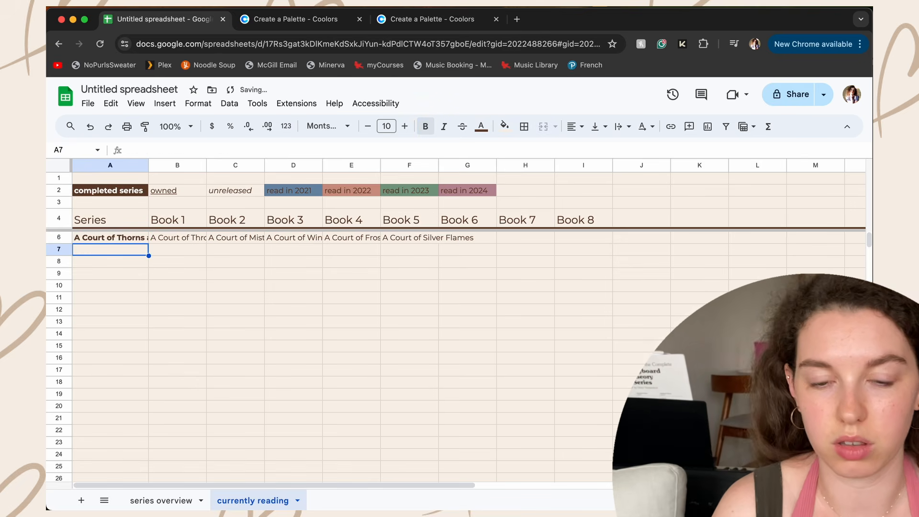
- Enter the series "Chestnut Springs" in A7 with its books "Flawless" in B7 and "Heartless" in C7
{"action": "type", "text": "Ches"}
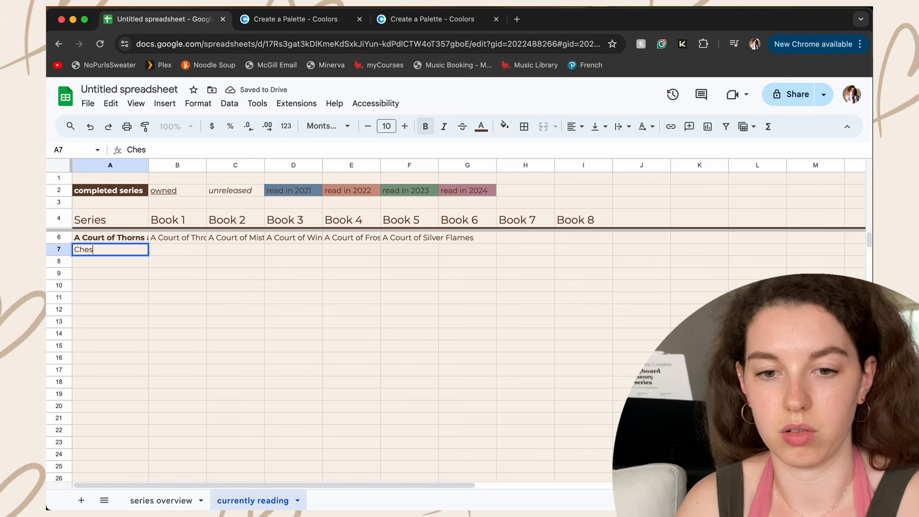
{"action": "type", "text": "tnut Springs"}
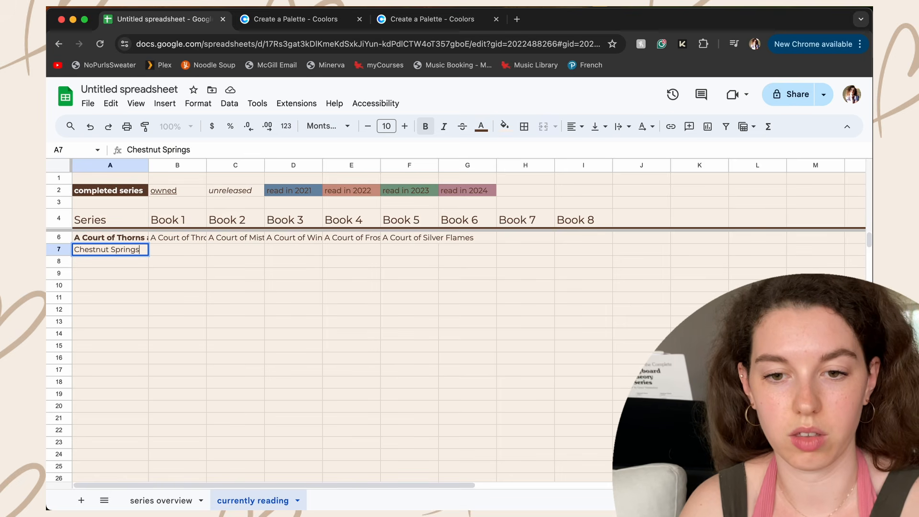
{"action": "key", "text": "Tab"}
{"action": "type", "text": "Flaw"}
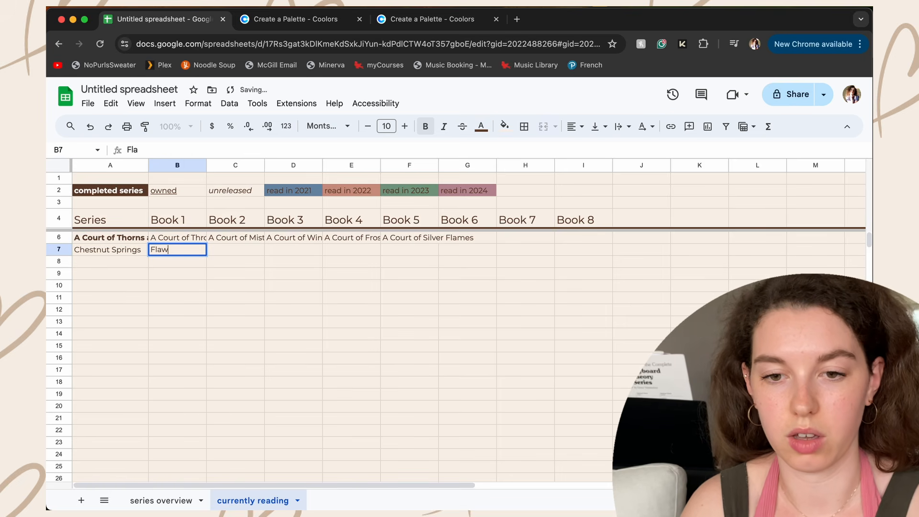
{"action": "type", "text": "less"}
{"action": "key", "text": "Tab"}
{"action": "type", "text": "Heartless"}
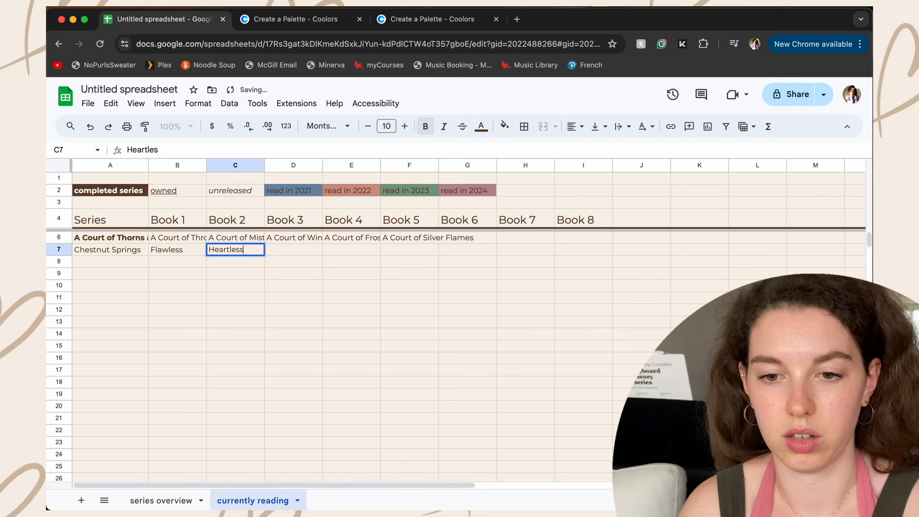
- Complete the Chestnut Springs row with "Powerless" in D7, "Reckless" in E7 and "Hopeless" in F7
{"action": "key", "text": "Tab"}
{"action": "type", "text": "Powerless"}
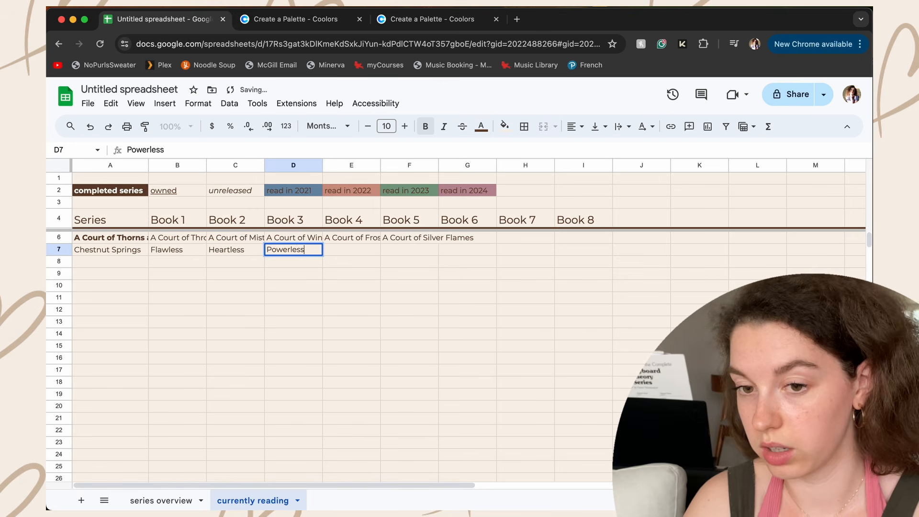
{"action": "key", "text": "Tab"}
{"action": "type", "text": "Reckless"}
{"action": "key", "text": "Tab"}
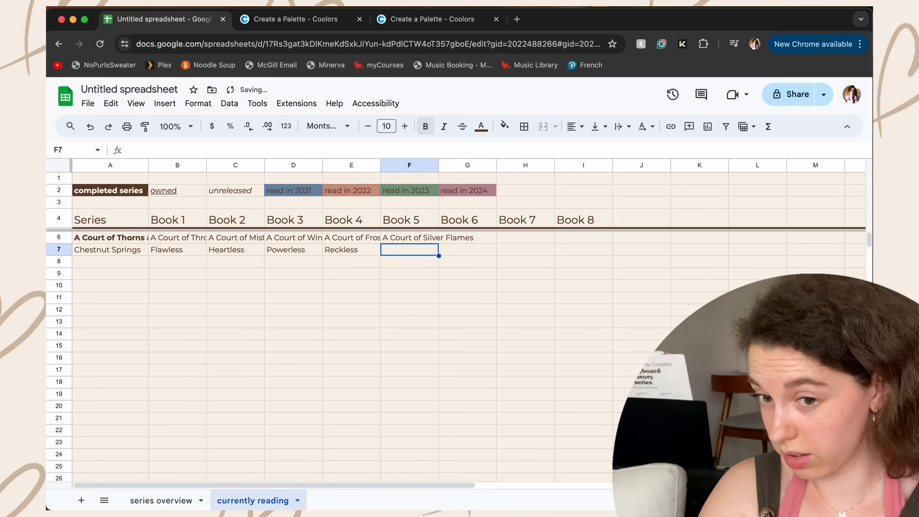
{"action": "type", "text": "Hopele"}
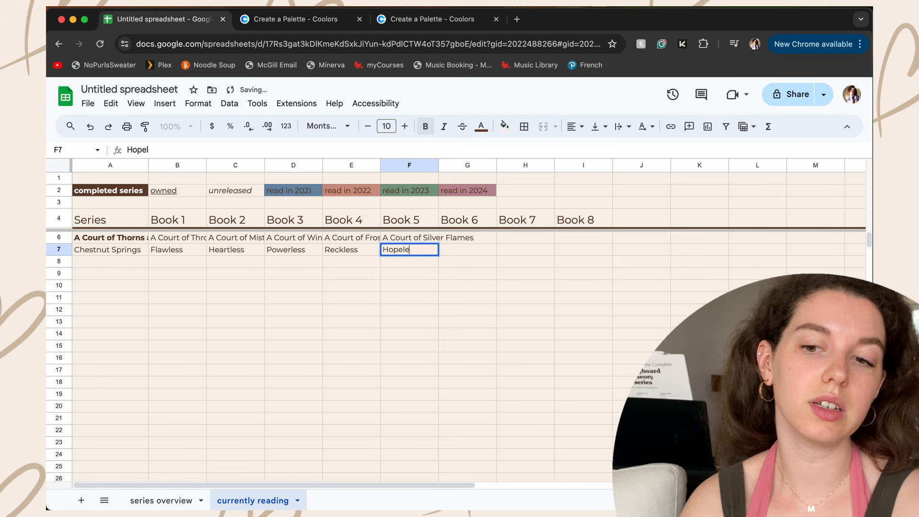
{"action": "type", "text": "ss"}
{"action": "key", "text": "Return"}
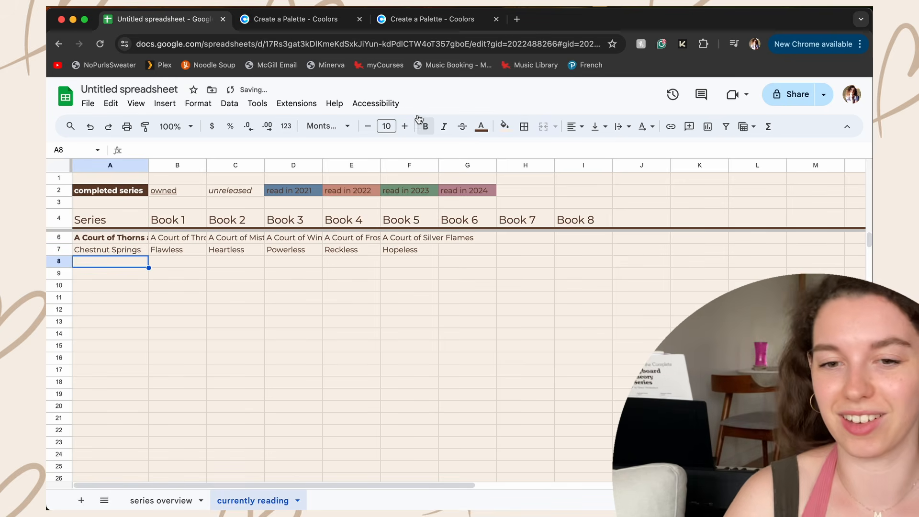
- Style the Chestnut Springs cell A7 like the completed series legend, with custom dark brown fill and bold off-white text
{"action": "key", "text": "Up"}
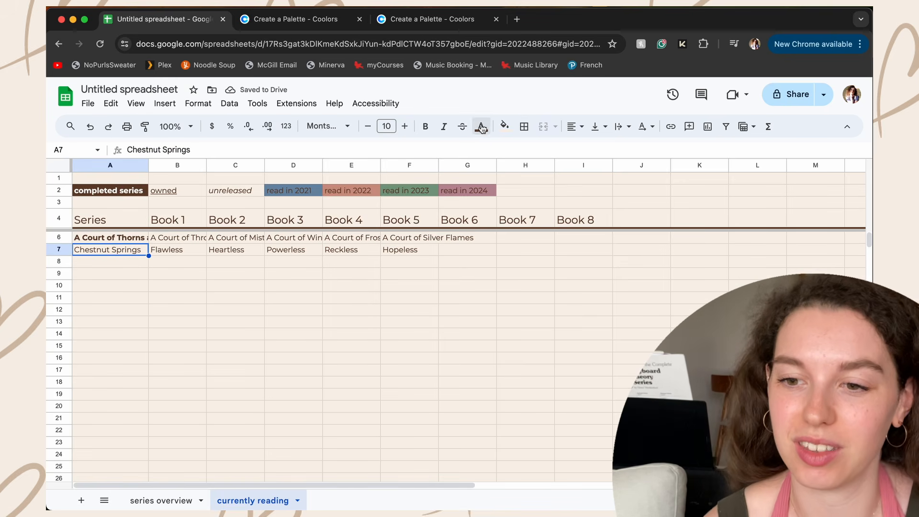
{"action": "left_click", "coordinate": [504, 126]}
{"action": "left_click", "coordinate": [545, 319]}
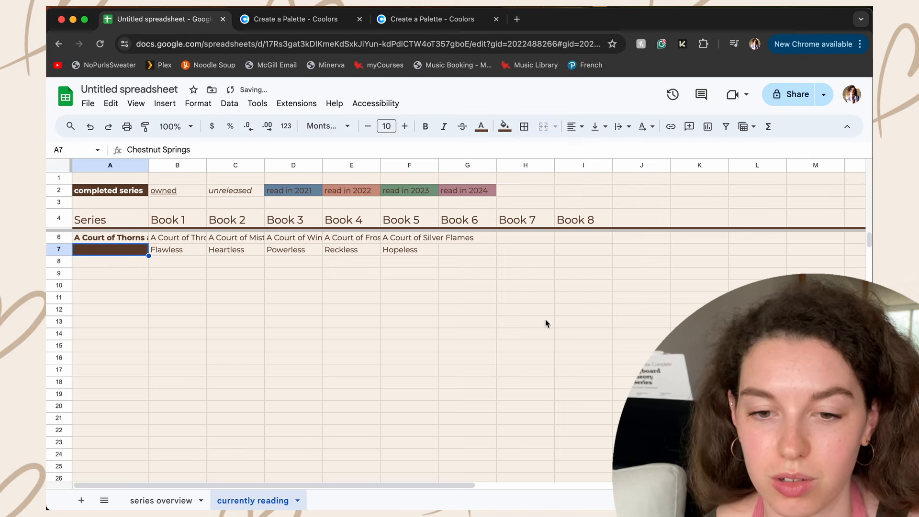
{"action": "left_click", "coordinate": [481, 126]}
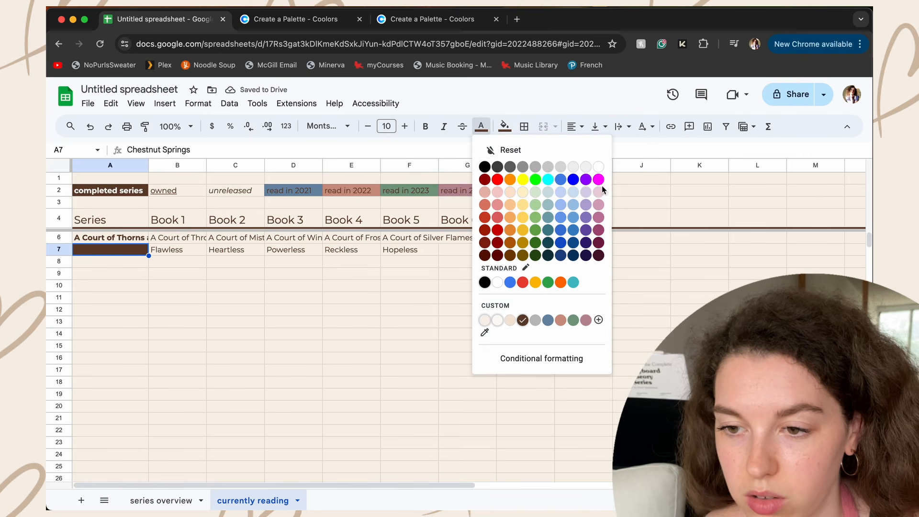
{"action": "left_click", "coordinate": [498, 320]}
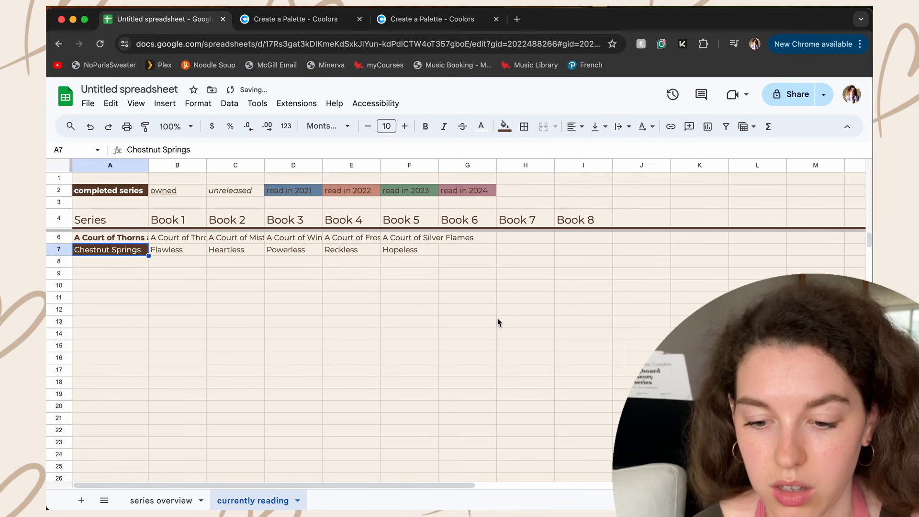
{"action": "left_click", "coordinate": [285, 298]}
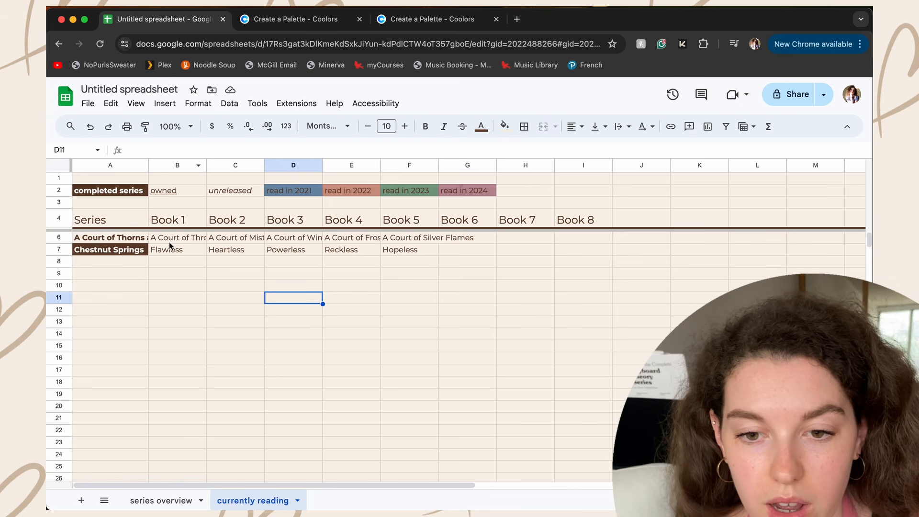
- Wrap the text in A6:I25 and center it both horizontally and vertically
{"action": "left_click_drag", "start_coordinate": [96, 237], "coordinate": [607, 471]}
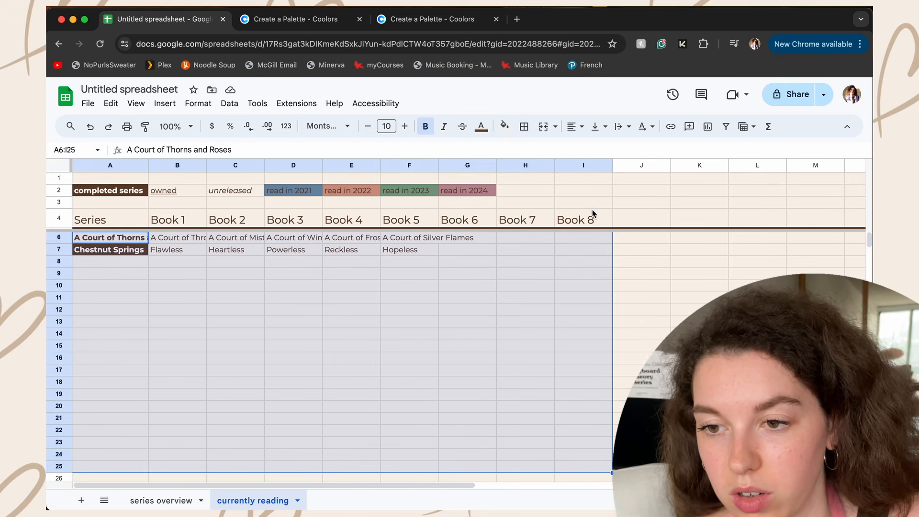
{"action": "left_click", "coordinate": [619, 128]}
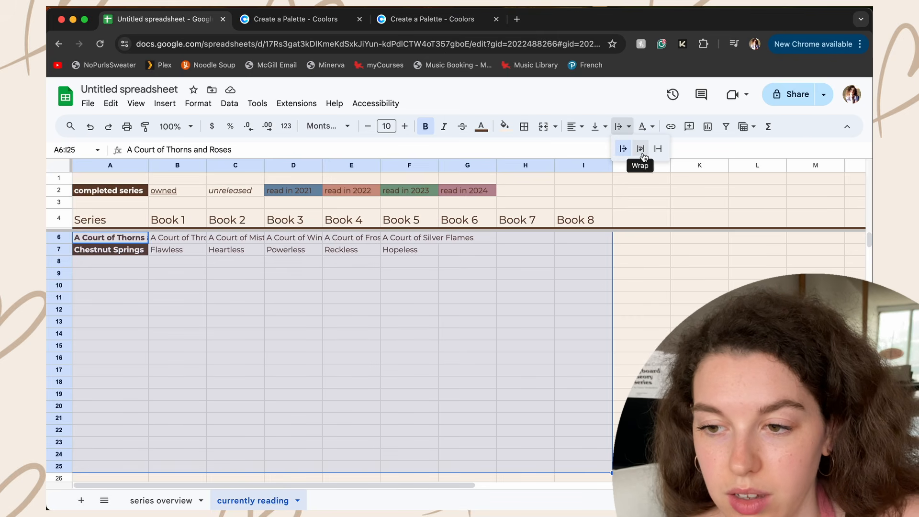
{"action": "left_click", "coordinate": [640, 150]}
{"action": "left_click", "coordinate": [575, 126]}
{"action": "left_click", "coordinate": [594, 149]}
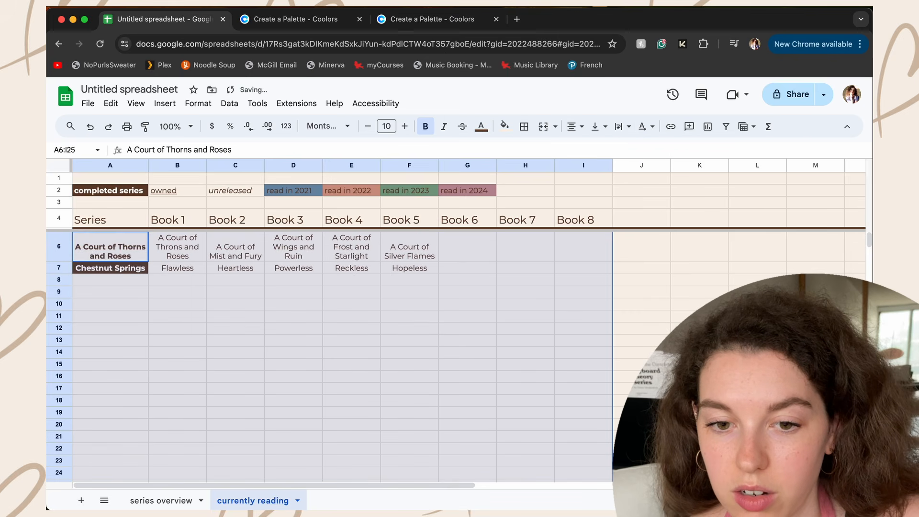
{"action": "left_click", "coordinate": [598, 127]}
{"action": "left_click", "coordinate": [617, 149]}
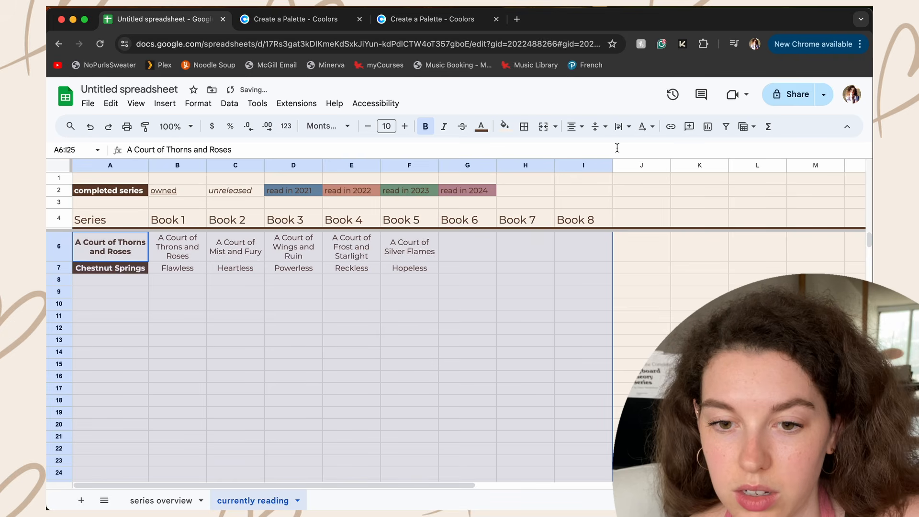
{"action": "left_click", "coordinate": [348, 316]}
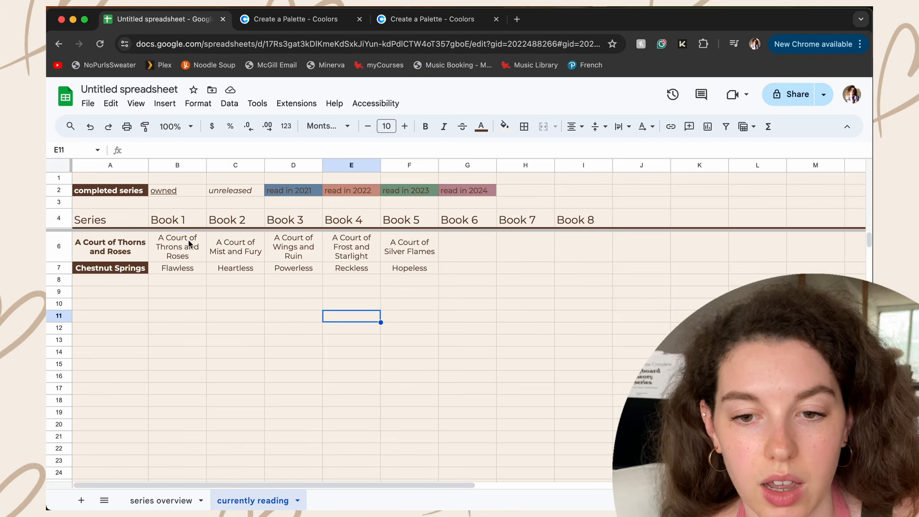
- Underline all five A Court of Thorns and Roses book titles in B6:F6 to mark them as owned
{"action": "left_click", "coordinate": [189, 246]}
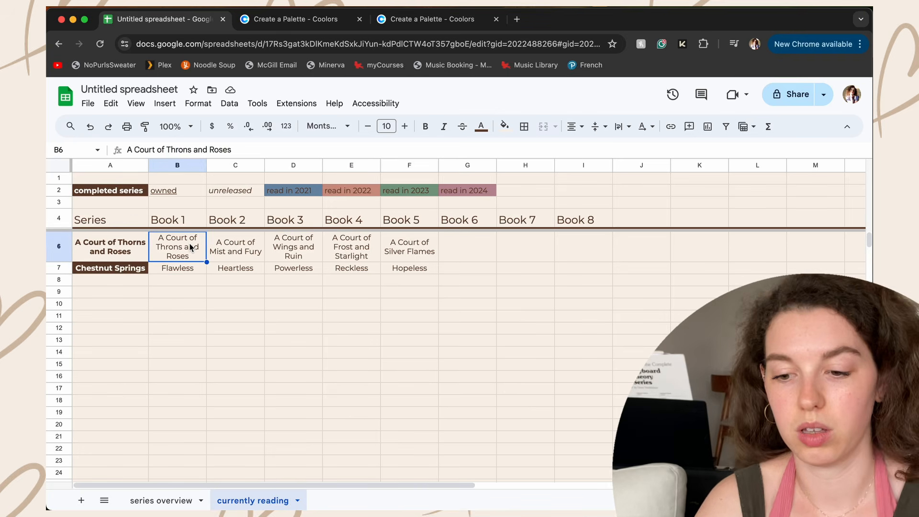
{"action": "key", "text": "super+u"}
{"action": "key", "text": "Right"}
{"action": "key", "text": "super+u"}
{"action": "key", "text": "Right"}
{"action": "key", "text": "super+u"}
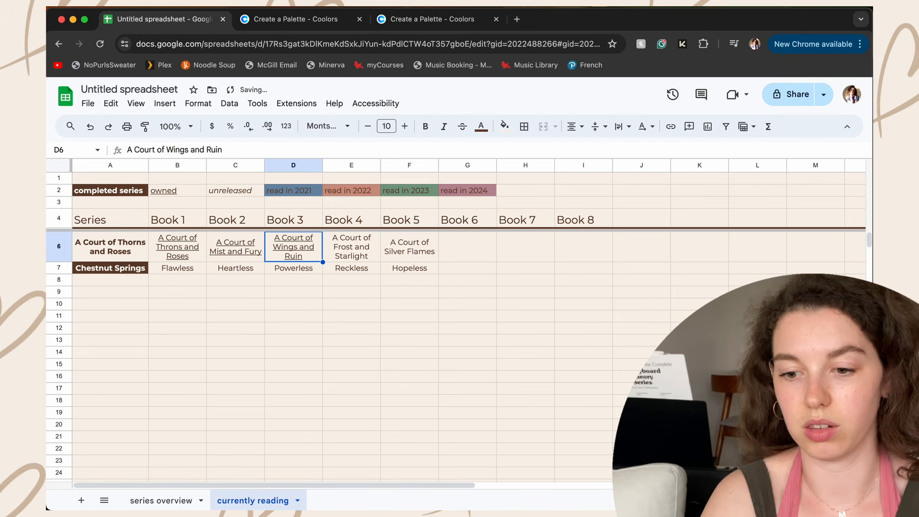
{"action": "key", "text": "Right"}
{"action": "key", "text": "super+u"}
{"action": "key", "text": "Right"}
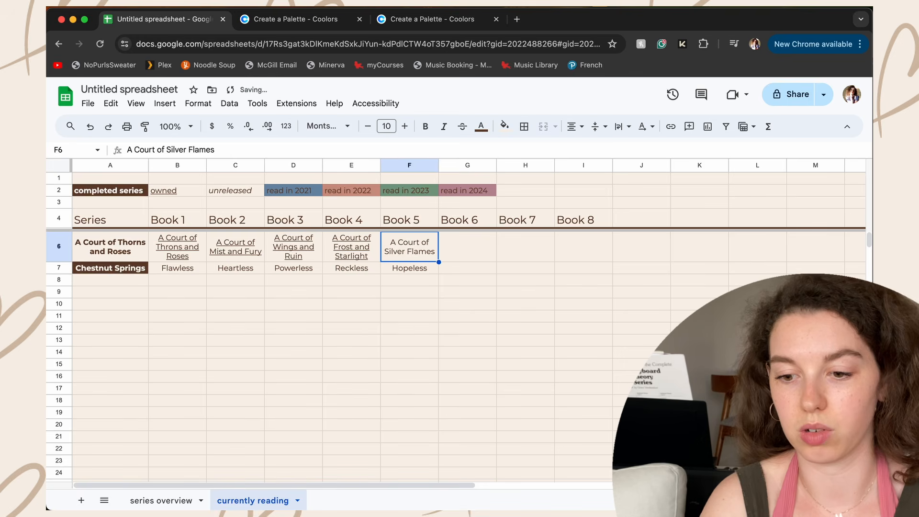
{"action": "key", "text": "super+u"}
- Underline the Chestnut Springs titles "Powerless", "Heartless" and "Flawless" in D7, C7 and B7 as owned
{"action": "key", "text": "Down"}
{"action": "key", "text": "Left"}
{"action": "key", "text": "Left"}
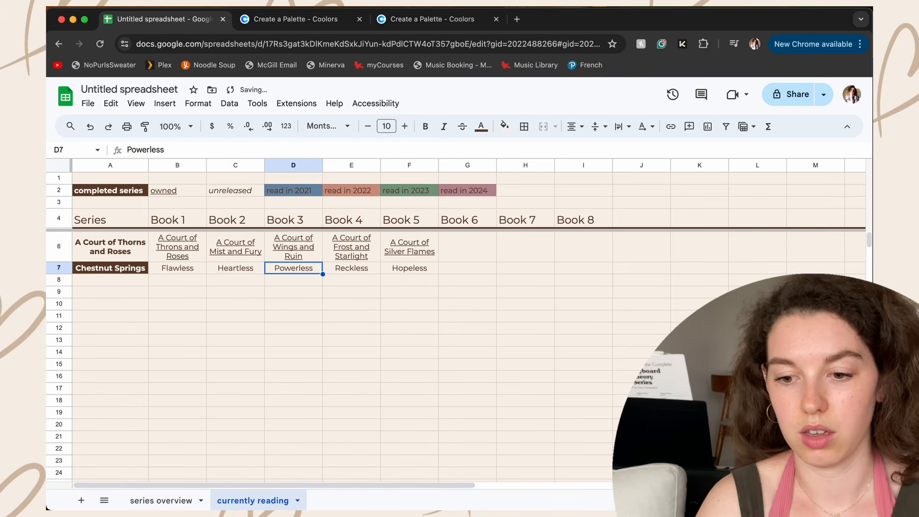
{"action": "key", "text": "super+u"}
{"action": "key", "text": "Left"}
{"action": "key", "text": "super+u"}
{"action": "key", "text": "Left"}
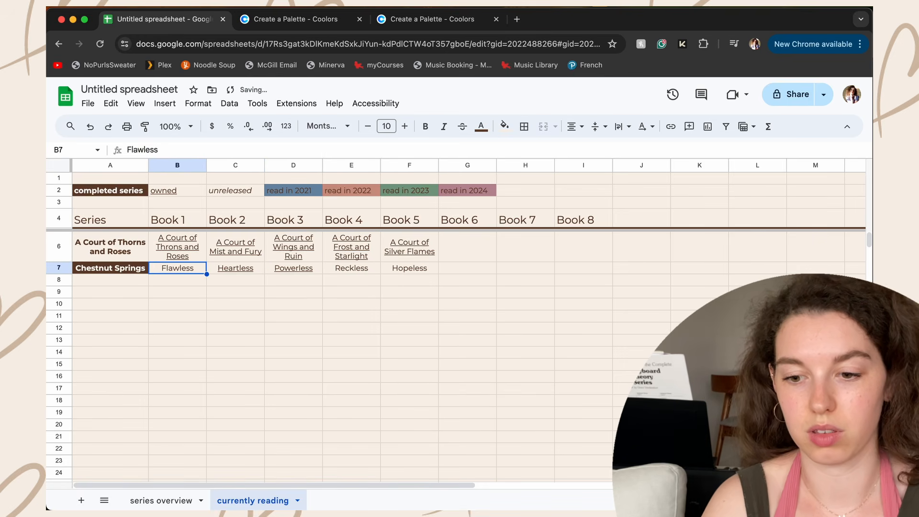
- Try italic formatting on the "Hopeless" title in F7 and undo it
{"action": "key", "text": "Right"}
{"action": "key", "text": "Right"}
{"action": "key", "text": "Right"}
{"action": "key", "text": "Right"}
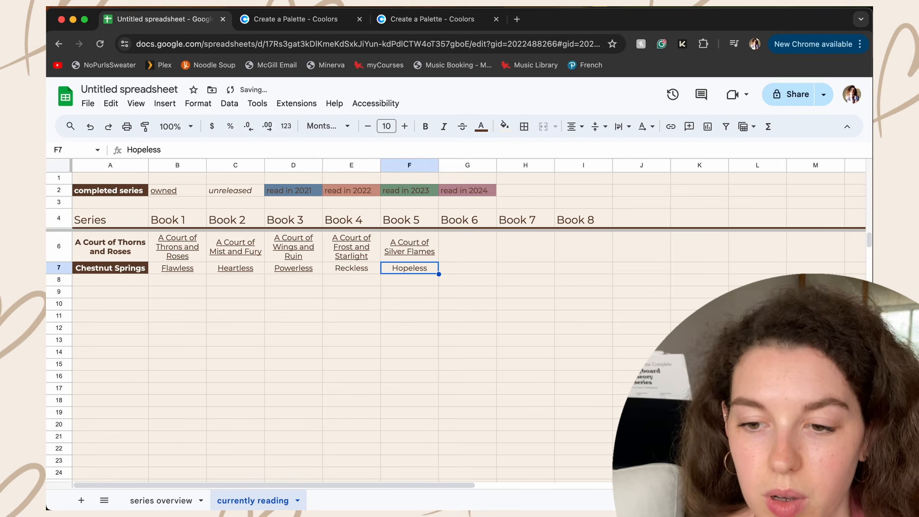
{"action": "key", "text": "super+i"}
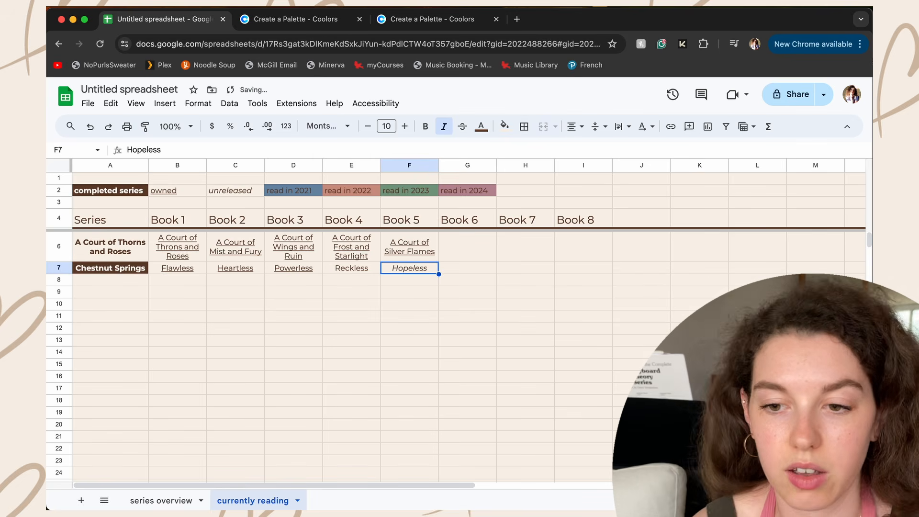
{"action": "key", "text": "super+z"}
- Fill B6 with the custom "read in 2021" blue, and C6 and D6 with the custom "read in 2022" terracotta
{"action": "left_click", "coordinate": [190, 235]}
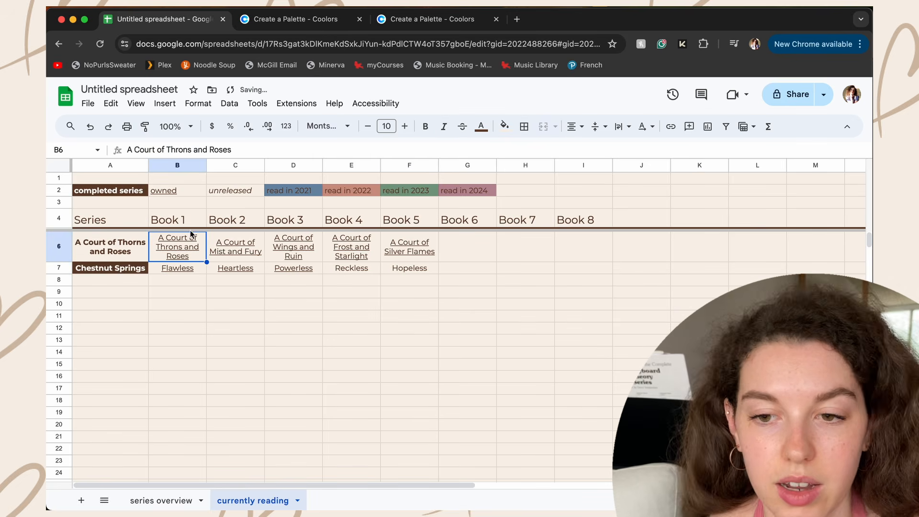
{"action": "left_click", "coordinate": [504, 127]}
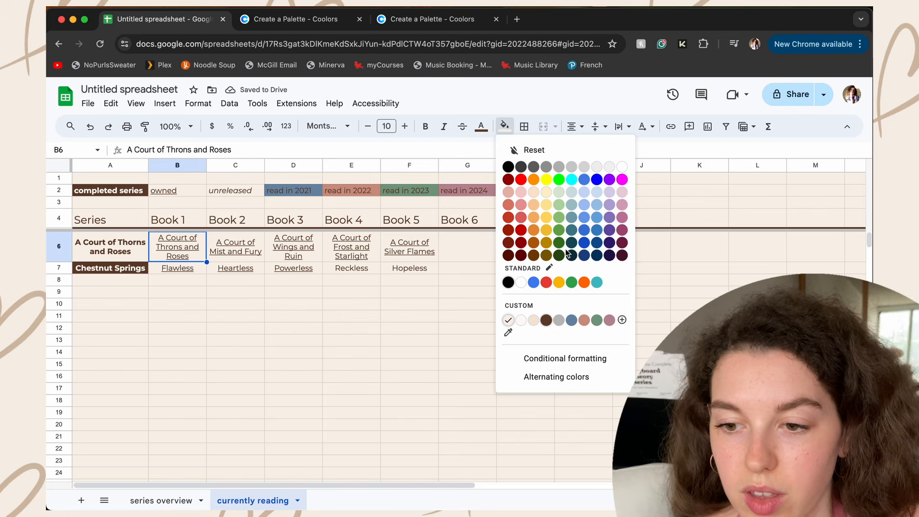
{"action": "left_click", "coordinate": [571, 320]}
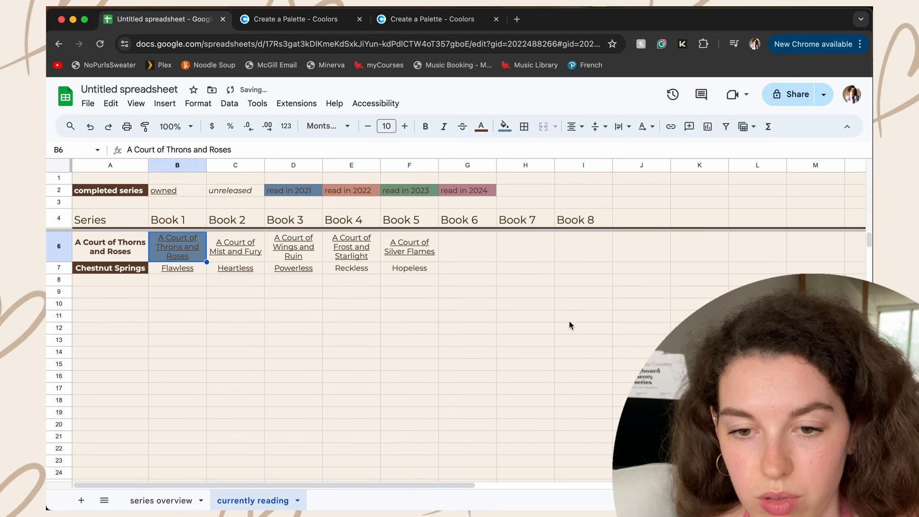
{"action": "key", "text": "Right"}
{"action": "left_click", "coordinate": [504, 127]}
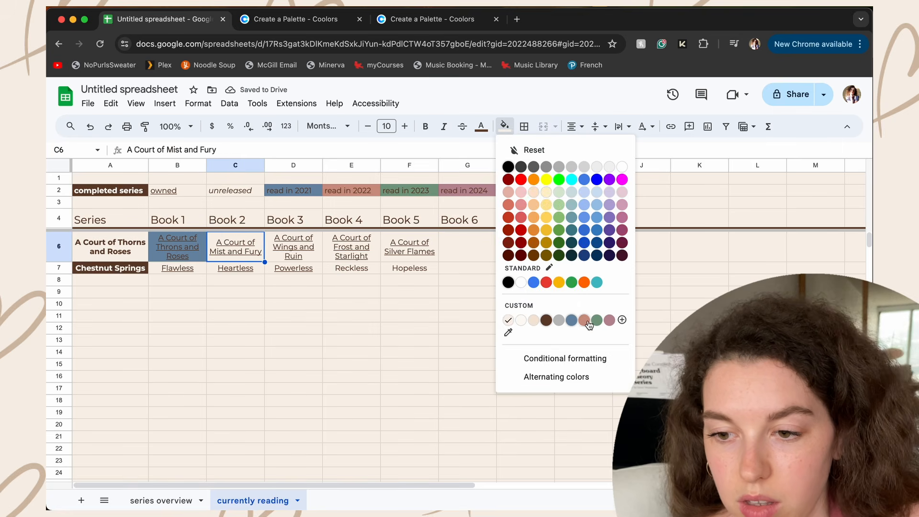
{"action": "left_click", "coordinate": [585, 320]}
{"action": "key", "text": "Right"}
{"action": "left_click", "coordinate": [505, 127]}
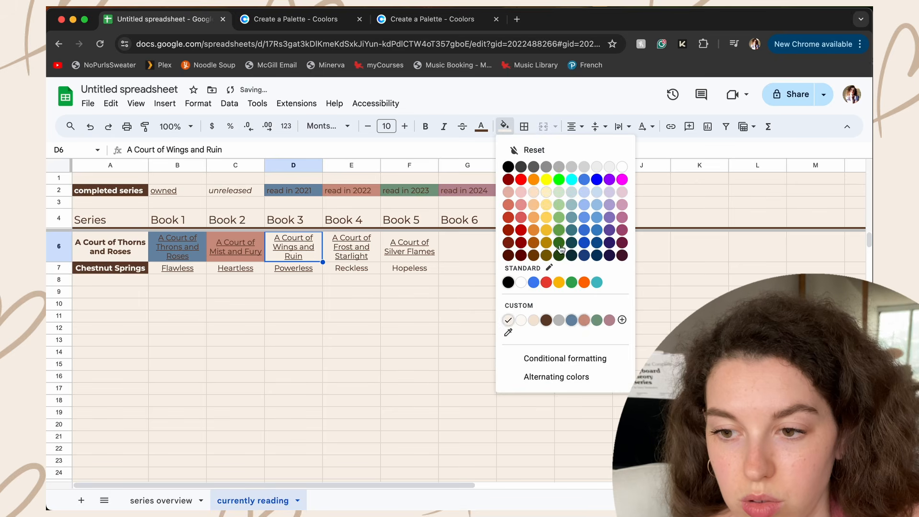
{"action": "left_click", "coordinate": [588, 320]}
- Fill E6 and F6 with the custom green of the "read in 2023" legend
{"action": "key", "text": "Right"}
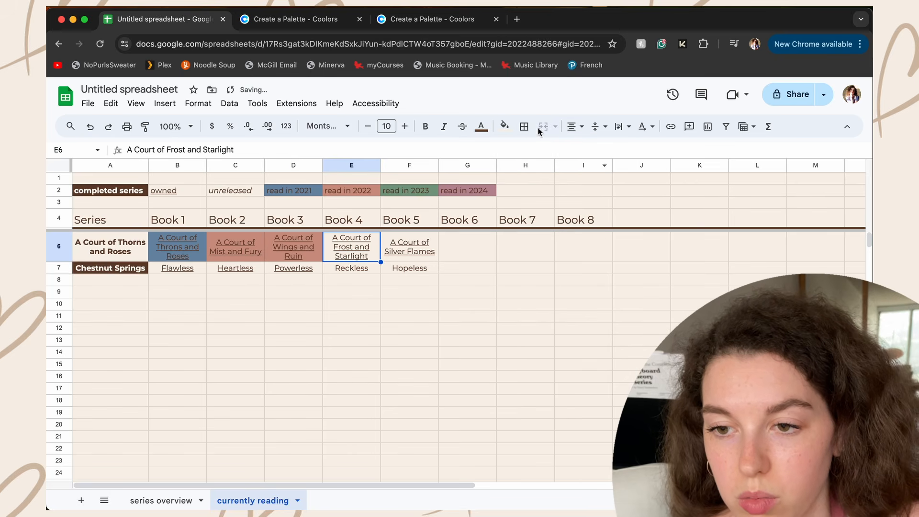
{"action": "left_click", "coordinate": [504, 127]}
{"action": "left_click", "coordinate": [595, 319]}
{"action": "key", "text": "Right"}
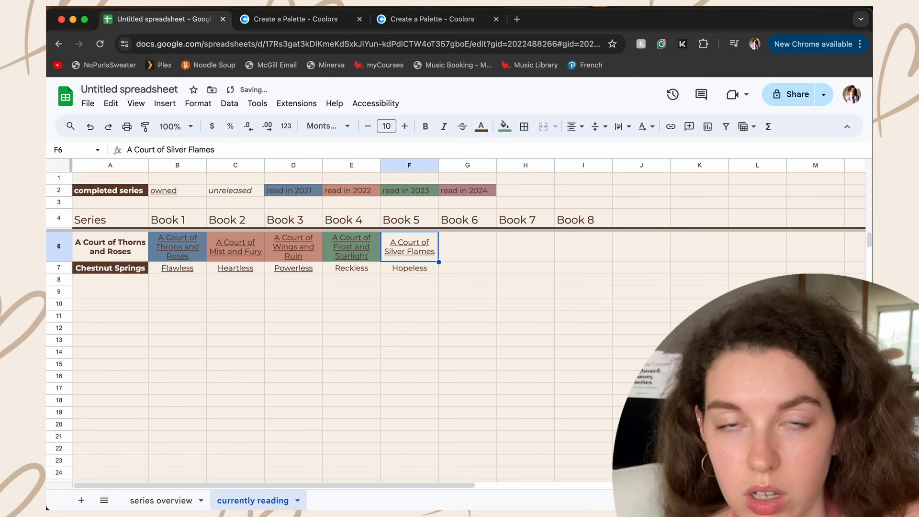
{"action": "left_click", "coordinate": [504, 127]}
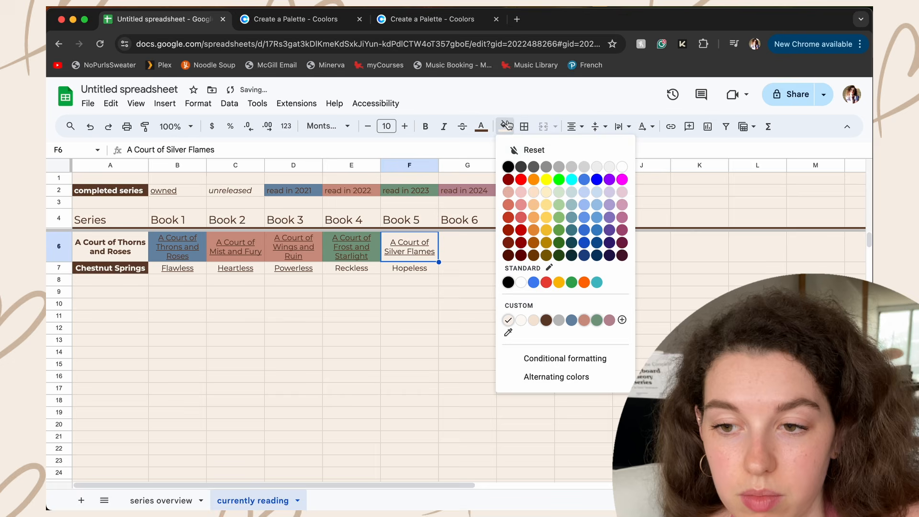
{"action": "left_click", "coordinate": [596, 320]}
- Fill the Chestnut Springs titles in B7, C7 and D7 with the custom mauve of the "read in 2024" legend
{"action": "key", "text": "Down"}
{"action": "key", "text": "Left"}
{"action": "key", "text": "Left"}
{"action": "key", "text": "Left"}
{"action": "key", "text": "Left"}
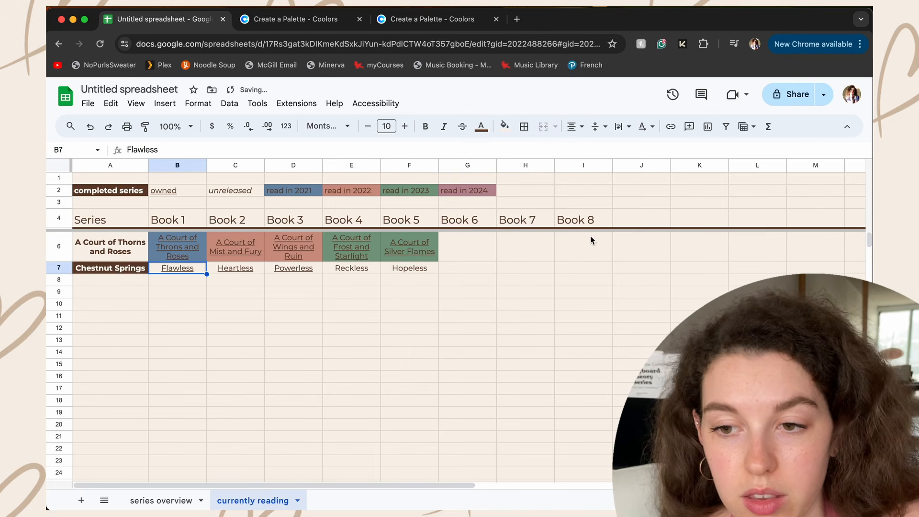
{"action": "left_click", "coordinate": [503, 128]}
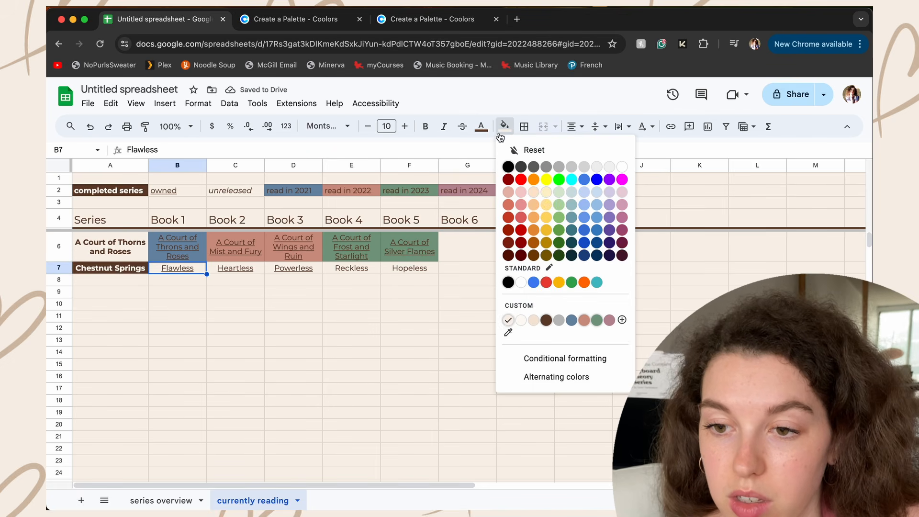
{"action": "left_click", "coordinate": [608, 319]}
{"action": "key", "text": "Right"}
{"action": "left_click", "coordinate": [511, 126]}
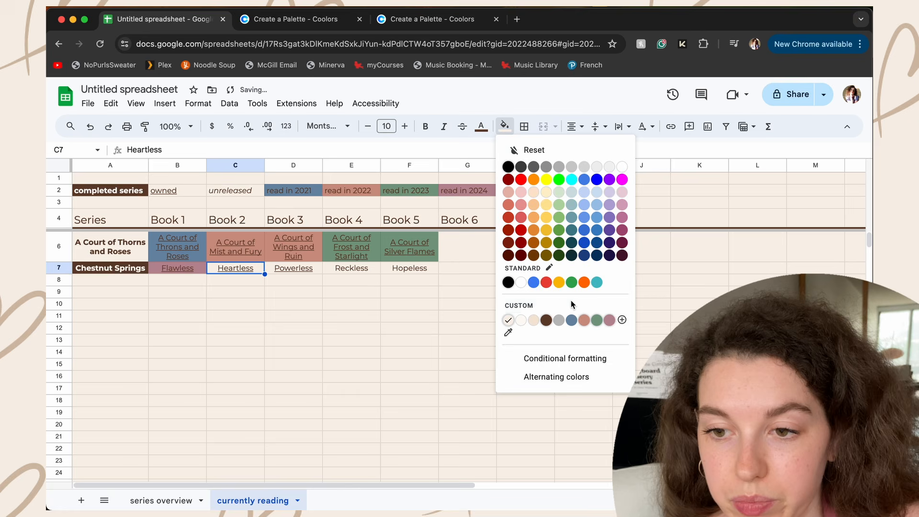
{"action": "left_click", "coordinate": [608, 320]}
{"action": "key", "text": "Right"}
{"action": "left_click", "coordinate": [504, 126]}
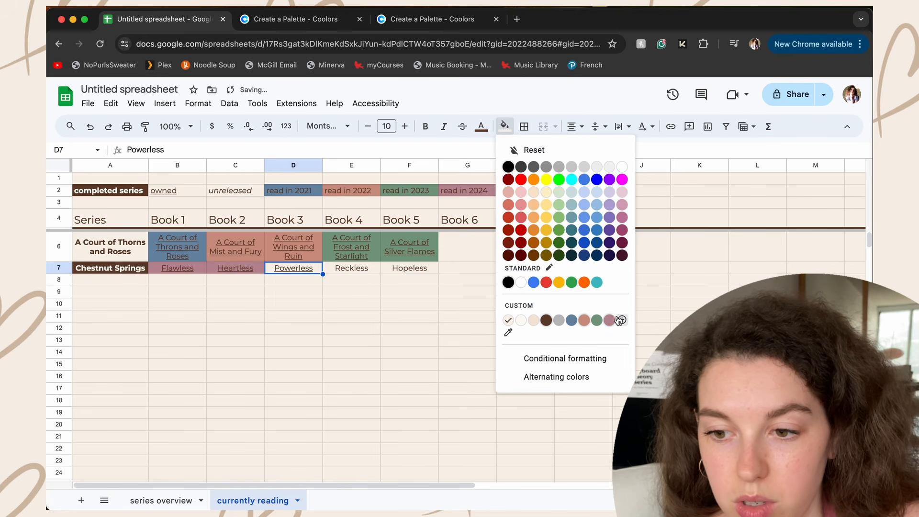
{"action": "left_click", "coordinate": [609, 320]}
{"action": "key", "text": "Right"}
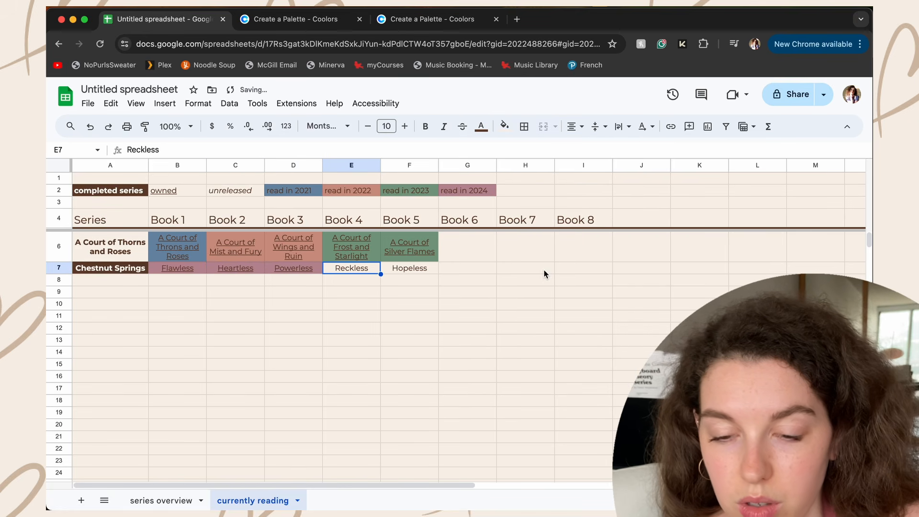
{"action": "key", "text": "Left"}
{"action": "key", "text": "Left"}
{"action": "key", "text": "Left"}
{"action": "key", "text": "Left"}
{"action": "key", "text": "Down"}
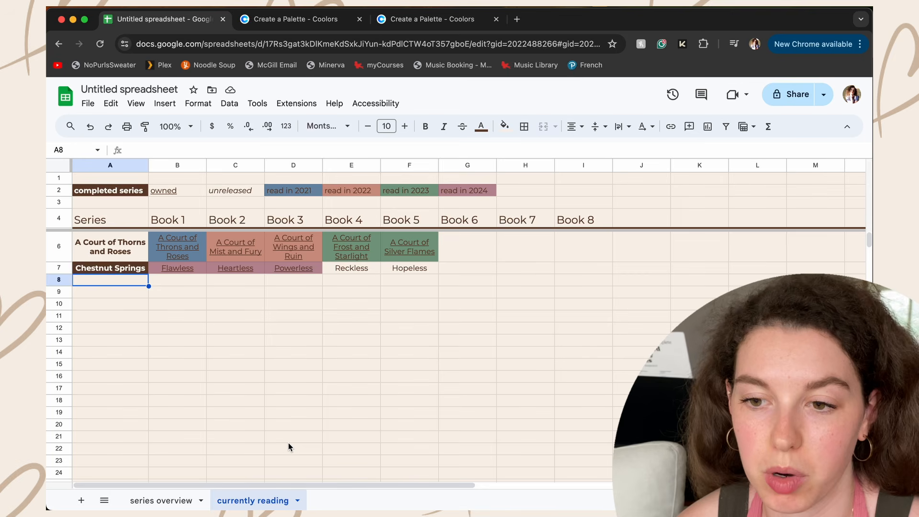
- Duplicate the "currently reading" sheet and rename the copy "completed series"
{"action": "right_click", "coordinate": [251, 500]}
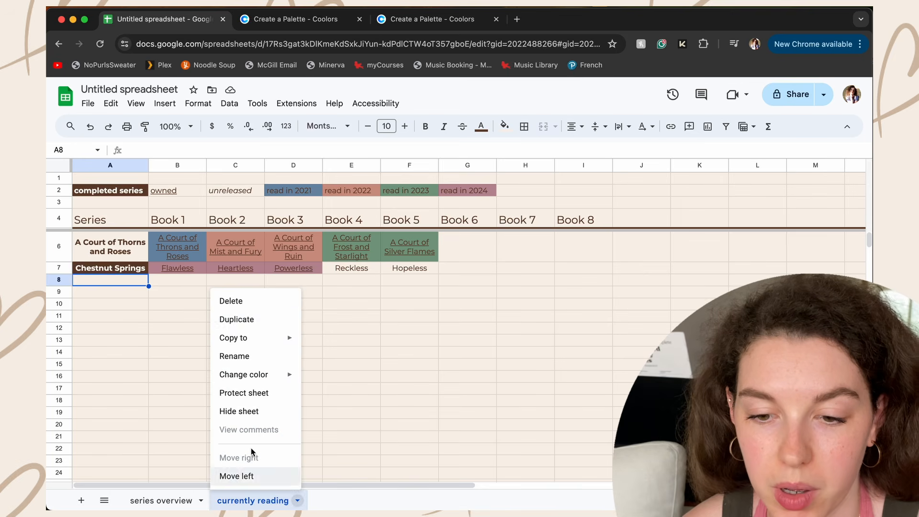
{"action": "left_click", "coordinate": [241, 322]}
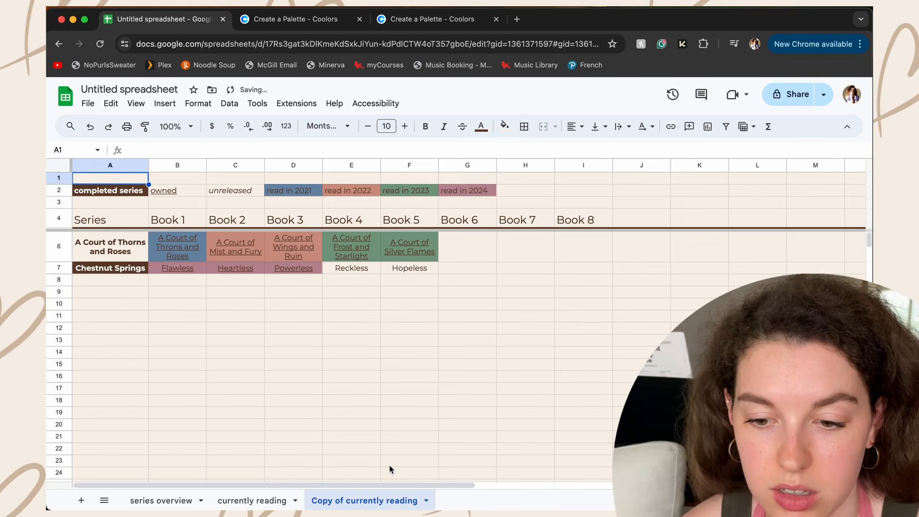
{"action": "left_click", "coordinate": [426, 501]}
{"action": "left_click", "coordinate": [360, 356]}
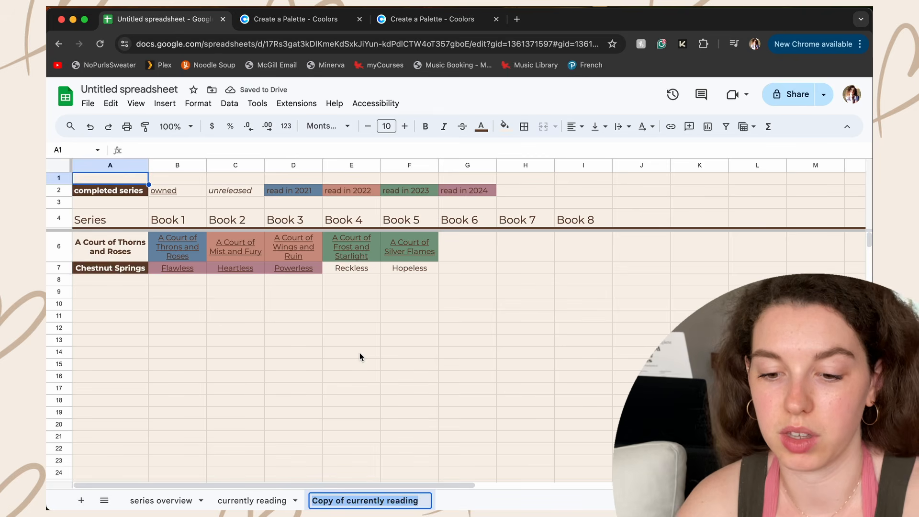
{"action": "type", "text": "compl"}
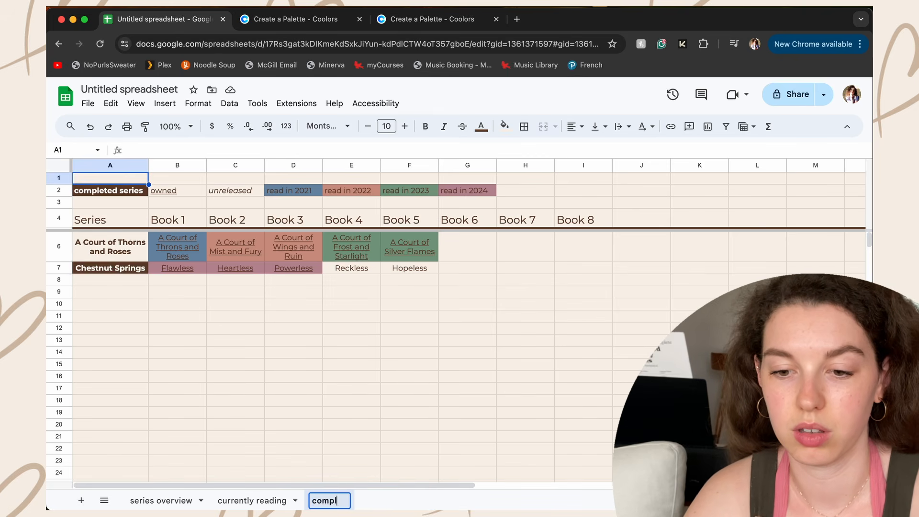
{"action": "type", "text": "eted serie"}
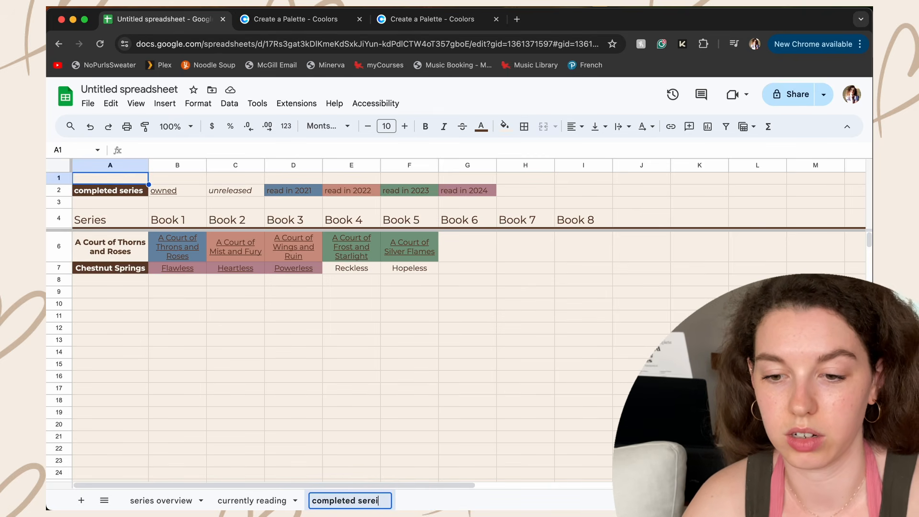
{"action": "key", "text": "BackSpace"}
{"action": "key", "text": "BackSpace"}
{"action": "type", "text": "ies"}
{"action": "key", "text": "Return"}
- Delete the contents of A6:F7 on the "completed series" sheet and fill the range with the custom cream background colour
{"action": "left_click_drag", "start_coordinate": [429, 271], "coordinate": [97, 258]}
{"action": "key", "text": "Delete"}
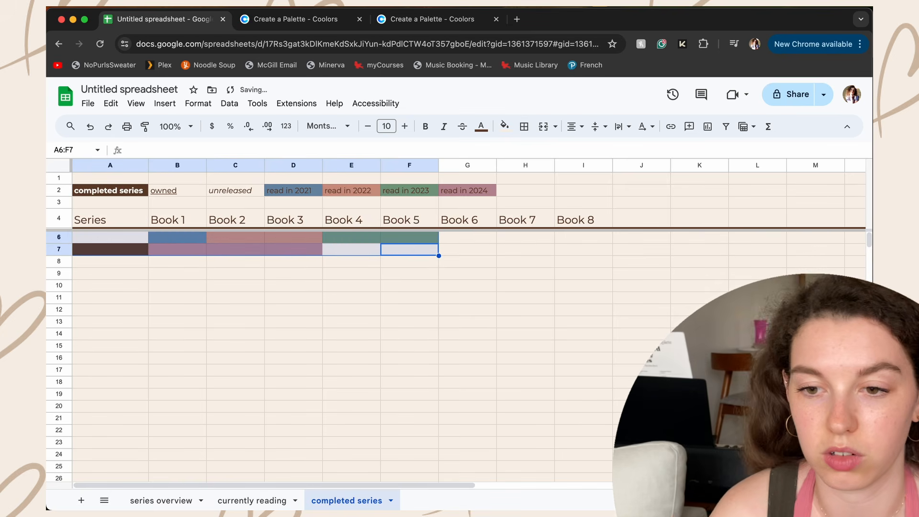
{"action": "left_click", "coordinate": [505, 126]}
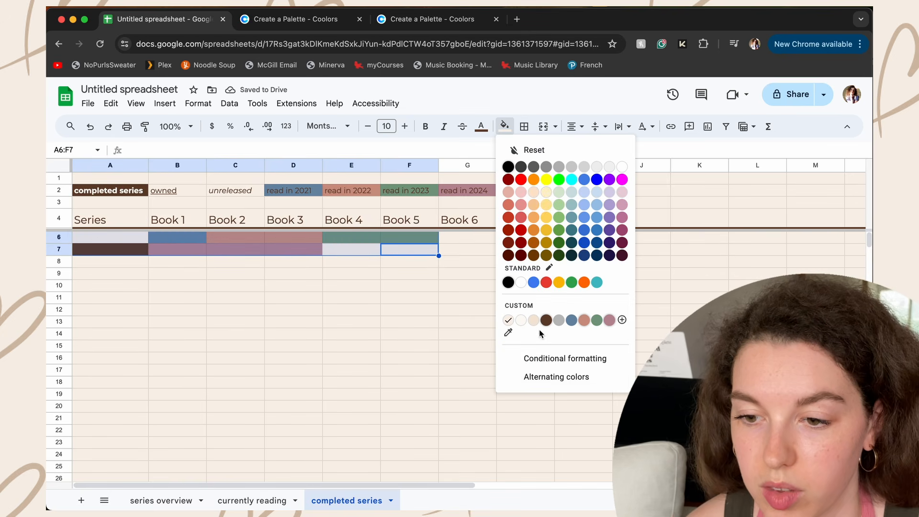
{"action": "left_click", "coordinate": [509, 321]}
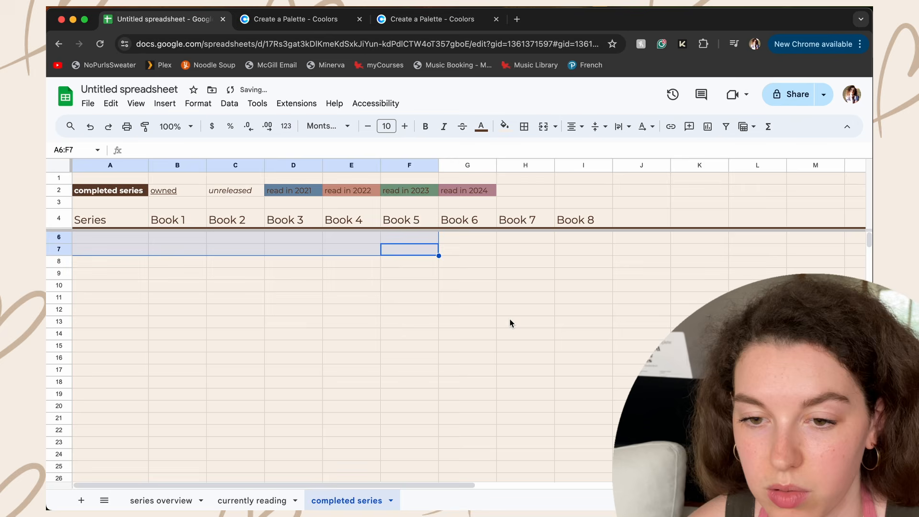
{"action": "left_click", "coordinate": [399, 307]}
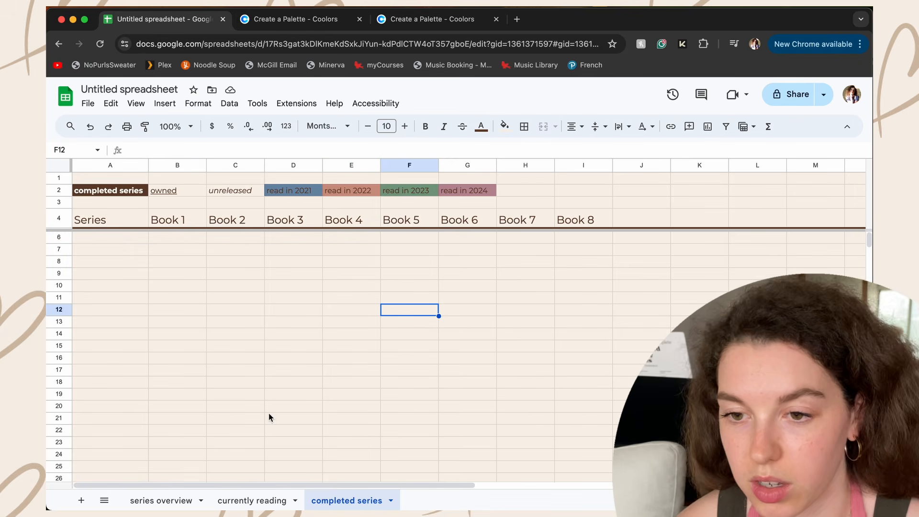
- On the "currently reading" sheet, fill "Reckless" in E7 and "Hopeless" in F7 with the custom "read in 2024" mauve
{"action": "left_click", "coordinate": [257, 500]}
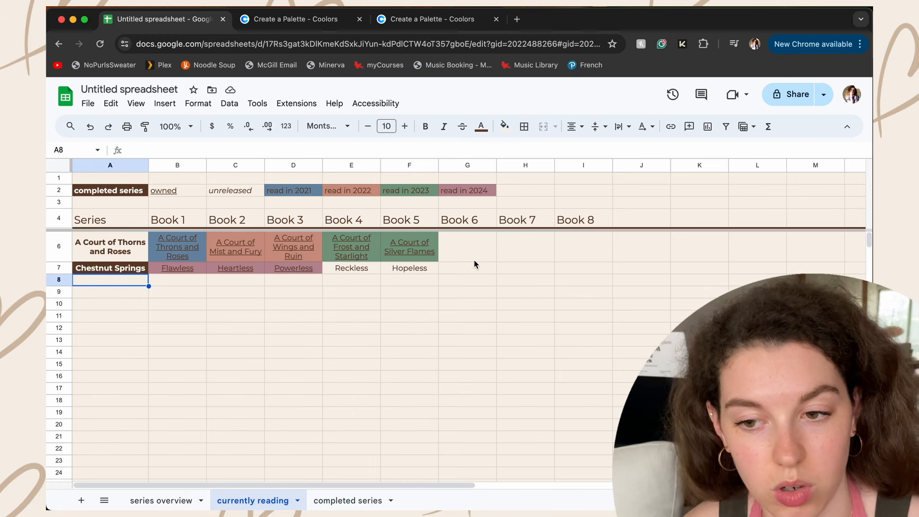
{"action": "left_click", "coordinate": [341, 269]}
{"action": "left_click", "coordinate": [505, 126]}
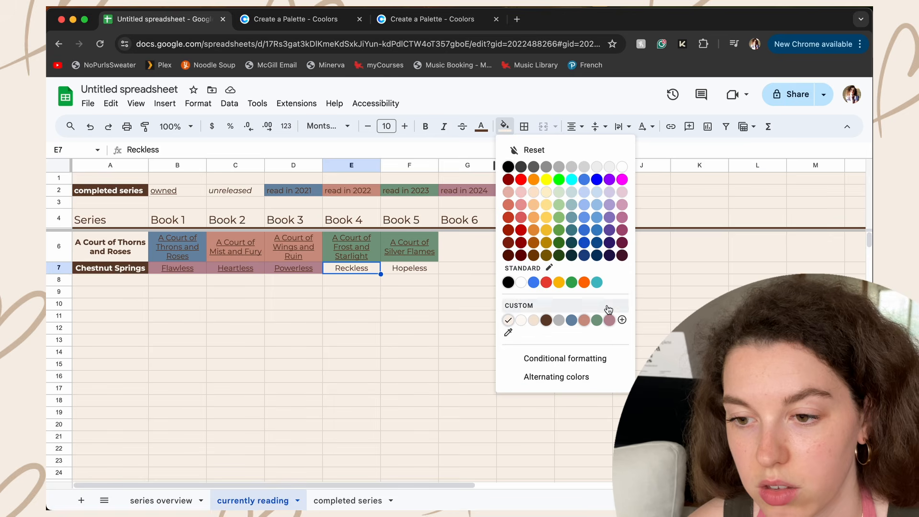
{"action": "left_click", "coordinate": [608, 319]}
{"action": "left_click", "coordinate": [411, 269]}
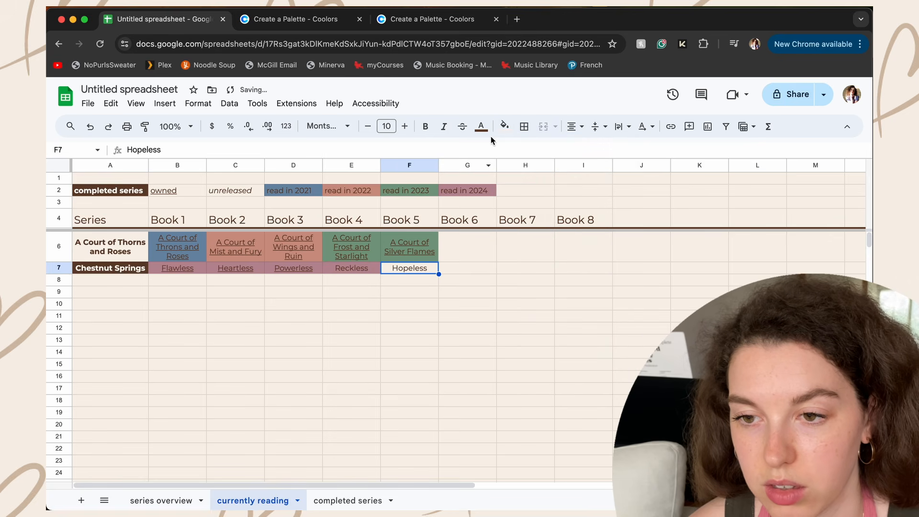
{"action": "left_click", "coordinate": [505, 126]}
{"action": "left_click", "coordinate": [610, 320]}
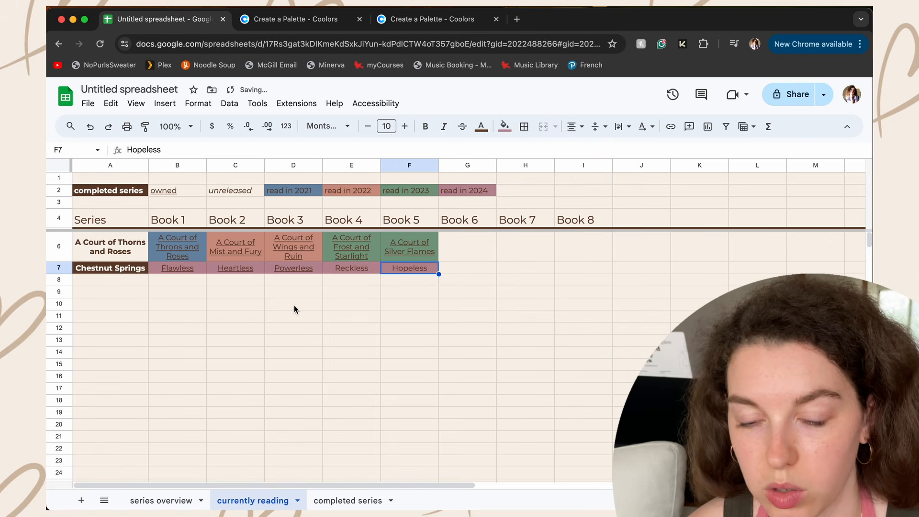
{"action": "left_click", "coordinate": [256, 281]}
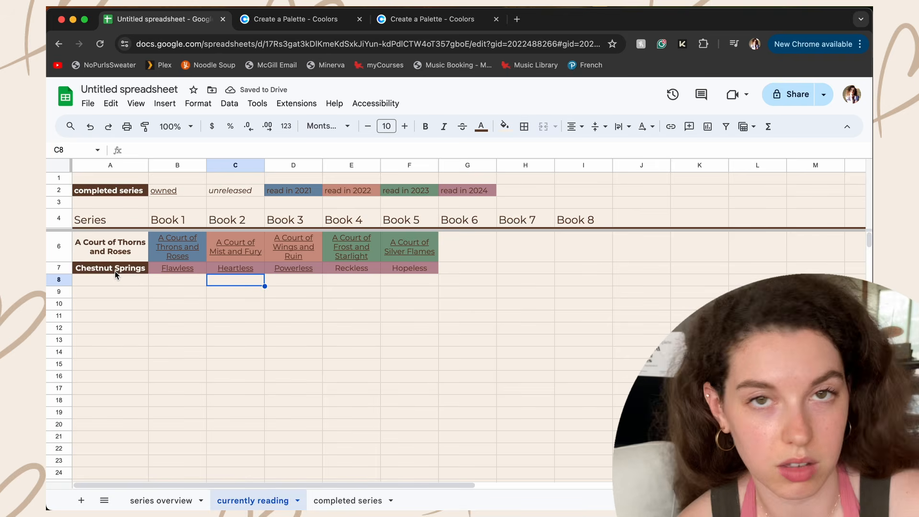
- Cut the Chestnut Springs row from the "currently reading" sheet and paste it into row 6 of the "completed series" sheet
{"action": "left_click", "coordinate": [58, 267]}
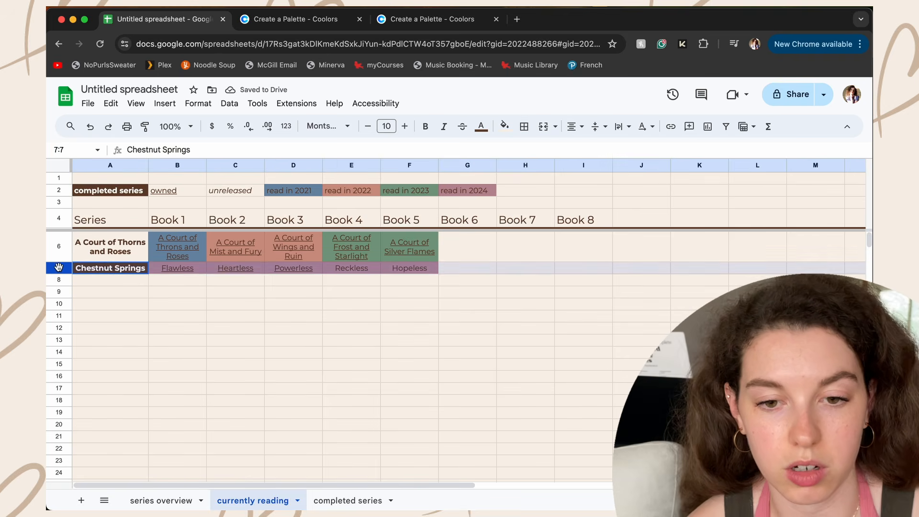
{"action": "right_click", "coordinate": [59, 267]}
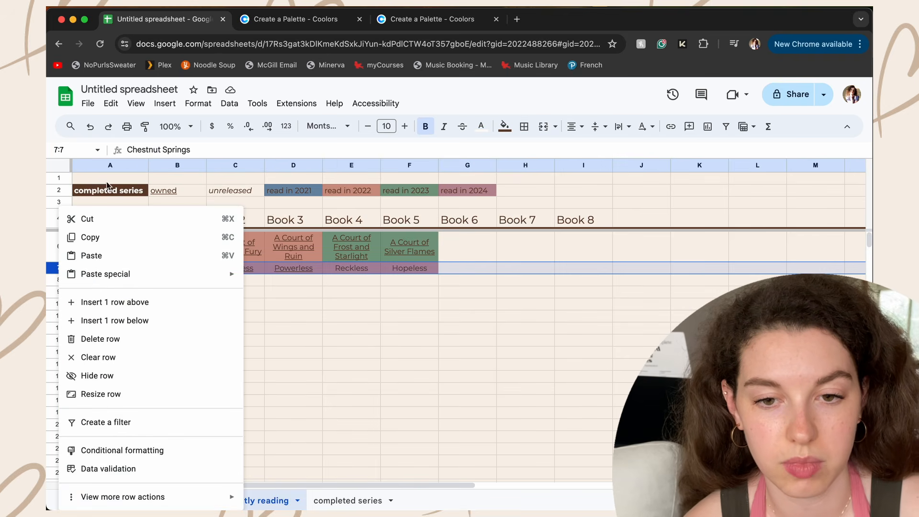
{"action": "left_click", "coordinate": [92, 218]}
{"action": "left_click", "coordinate": [341, 500]}
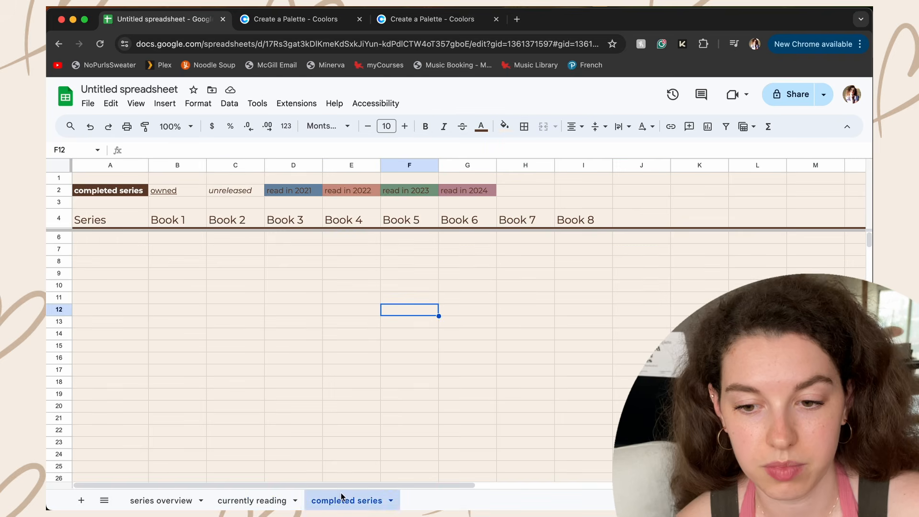
{"action": "left_click", "coordinate": [110, 238]}
{"action": "key", "text": "super+v"}
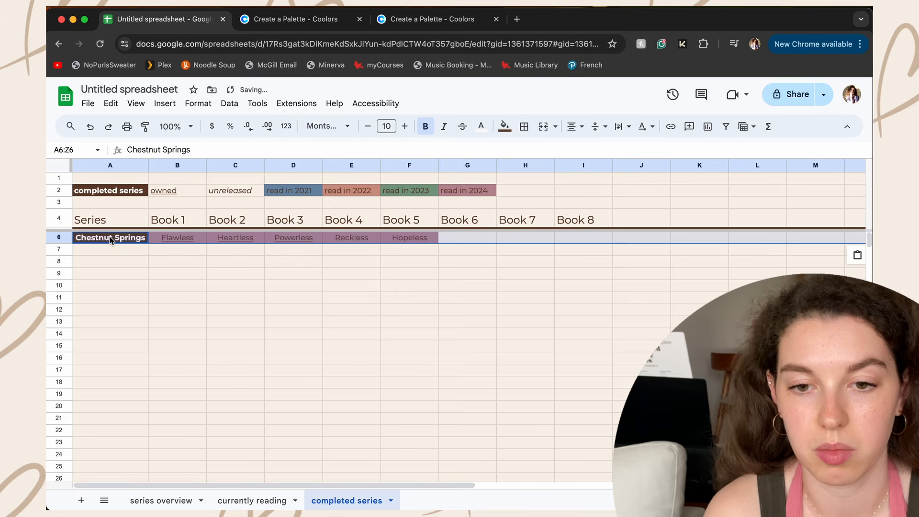
{"action": "left_click", "coordinate": [394, 299]}
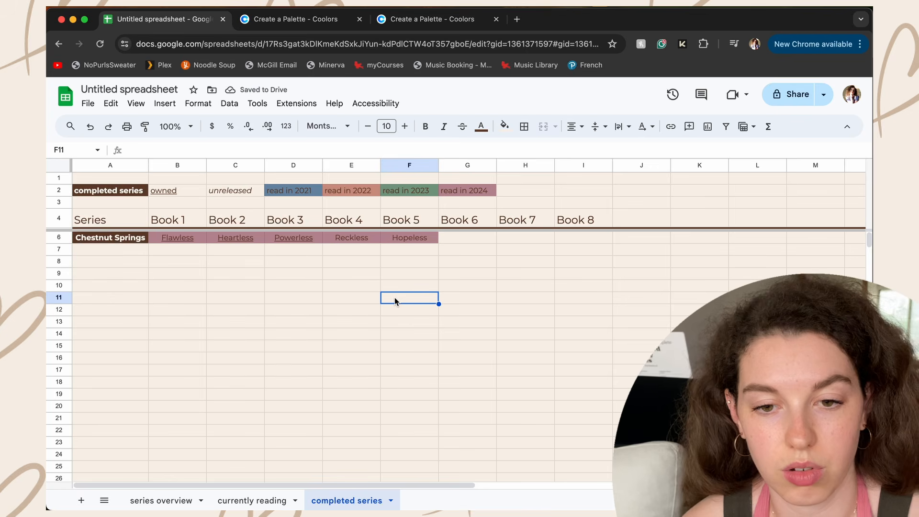
- Delete the emptied row 7 from the "currently reading" sheet
{"action": "left_click", "coordinate": [246, 501]}
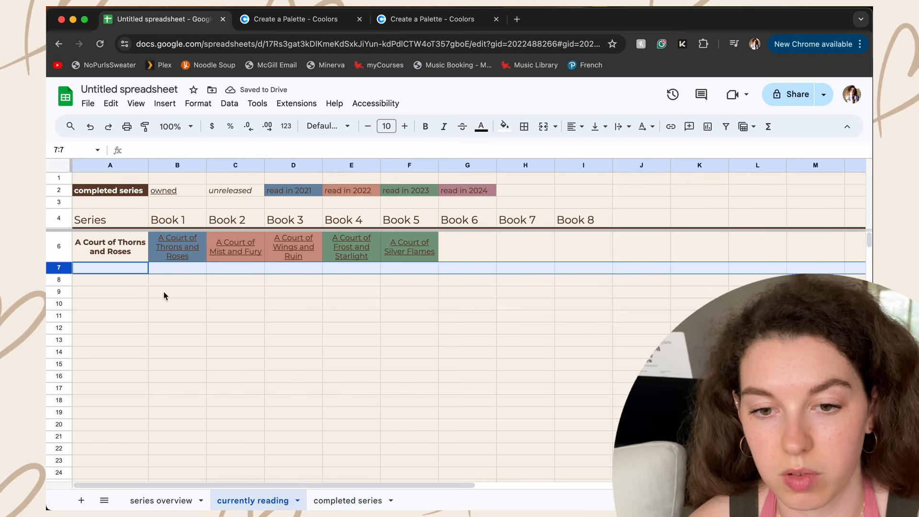
{"action": "right_click", "coordinate": [59, 268]}
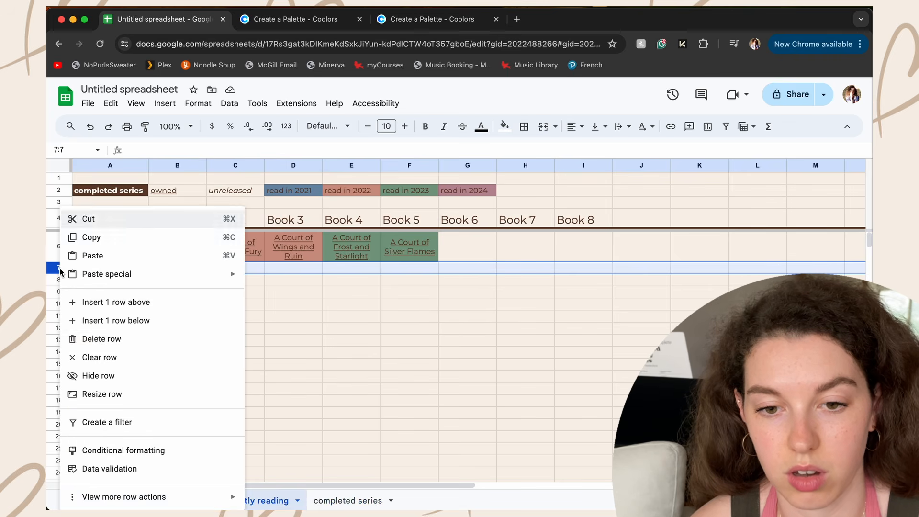
{"action": "left_click", "coordinate": [110, 343]}
{"action": "left_click", "coordinate": [400, 362]}
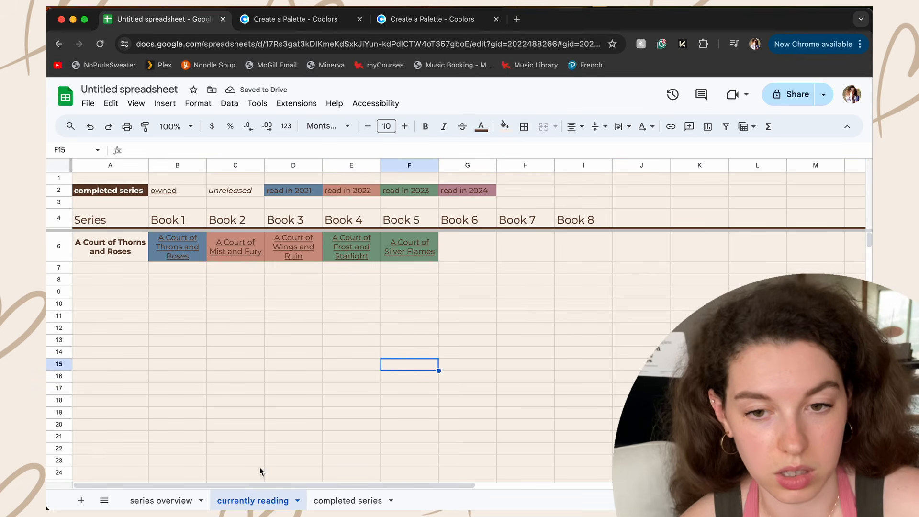
- Add a new sheet after "completed series" and rename it "on my radar"
{"action": "left_click", "coordinate": [353, 500]}
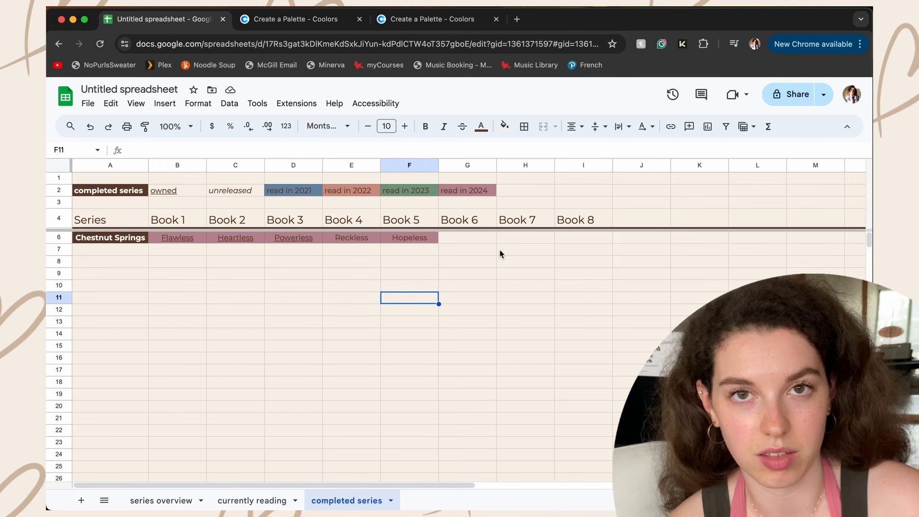
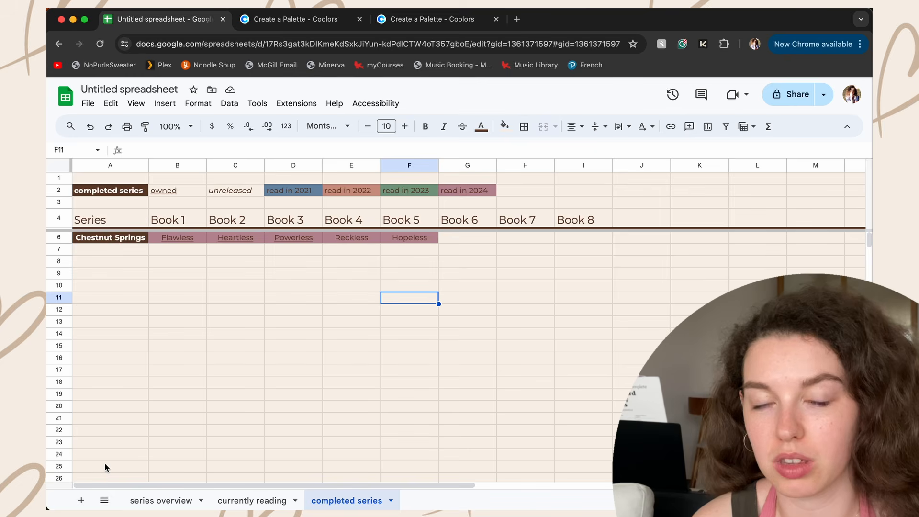
{"action": "left_click", "coordinate": [83, 500]}
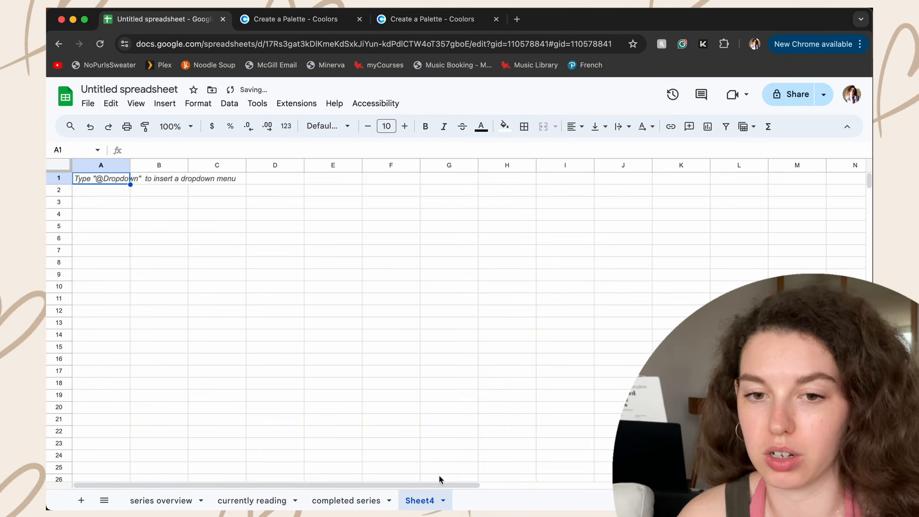
{"action": "left_click", "coordinate": [415, 501]}
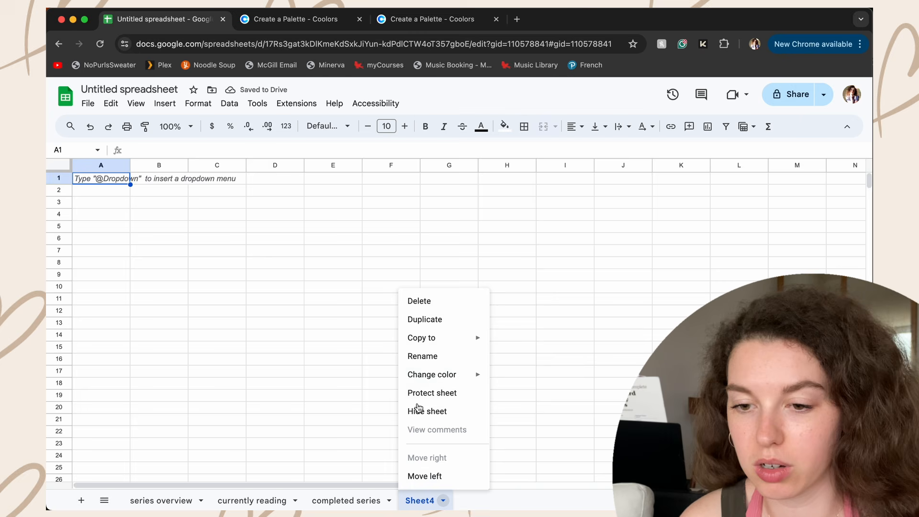
{"action": "left_click", "coordinate": [433, 355]}
{"action": "type", "text": "on m"}
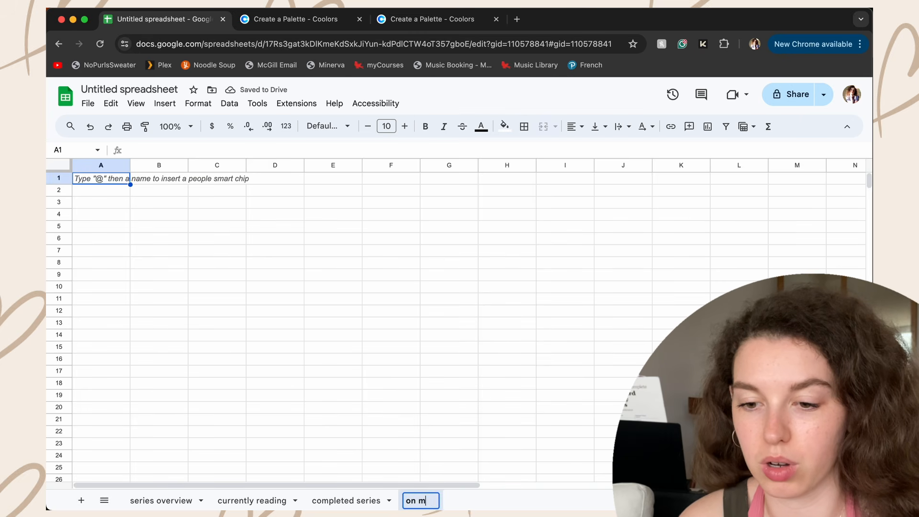
{"action": "type", "text": "y radar"}
{"action": "key", "text": "Return"}
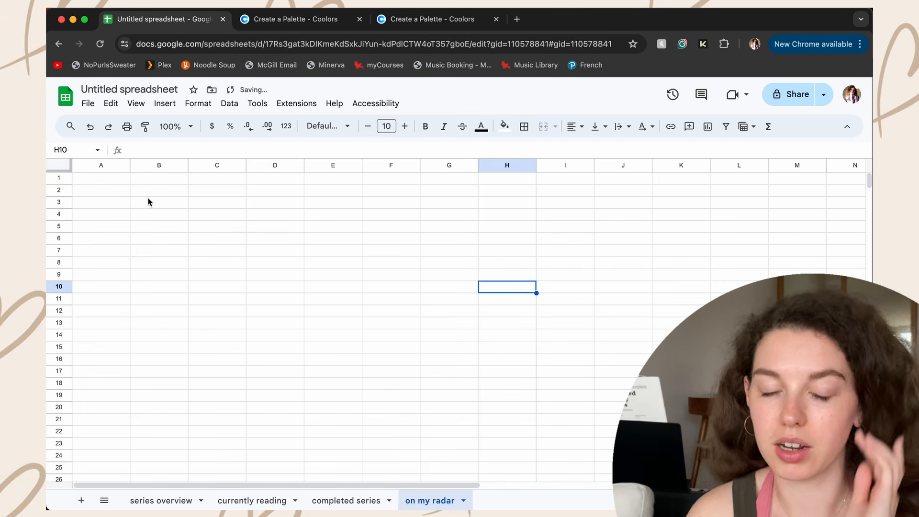
- Fill the entire "on my radar" sheet with the custom cream background colour
{"action": "left_click", "coordinate": [57, 166]}
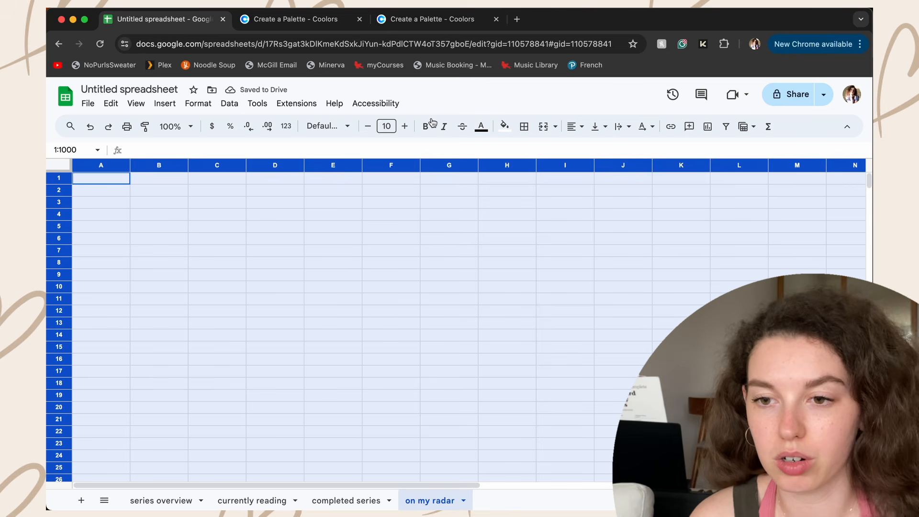
{"action": "left_click", "coordinate": [508, 128]}
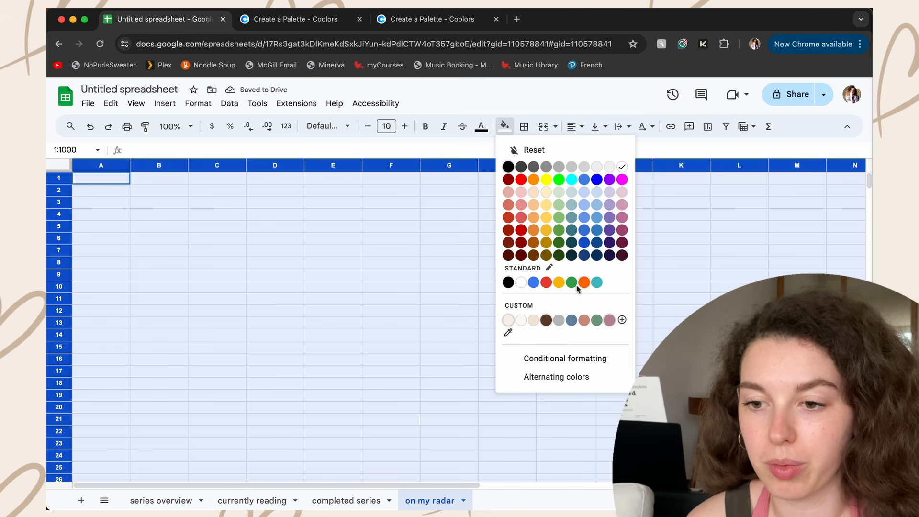
{"action": "left_click", "coordinate": [509, 323]}
{"action": "left_click", "coordinate": [508, 323]}
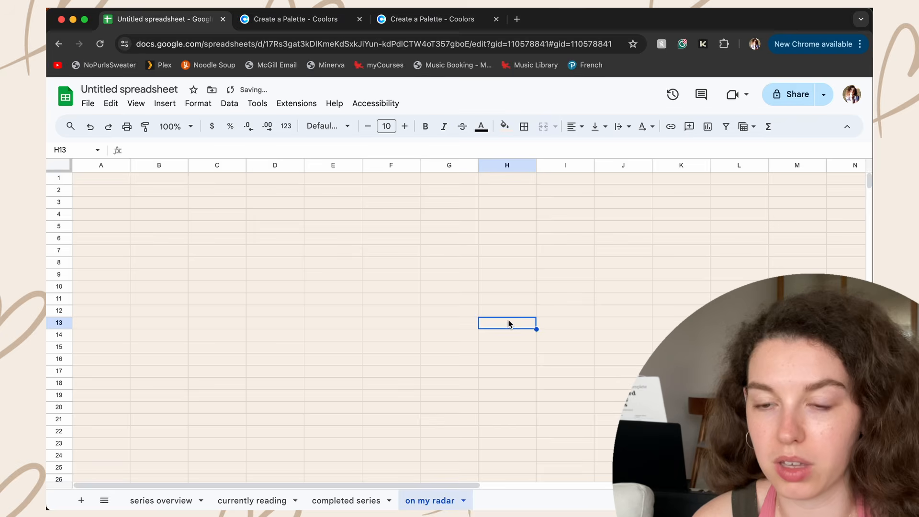
- Set the text of the whole "on my radar" sheet to the custom dark brown in the Montserrat font
{"action": "left_click", "coordinate": [62, 169]}
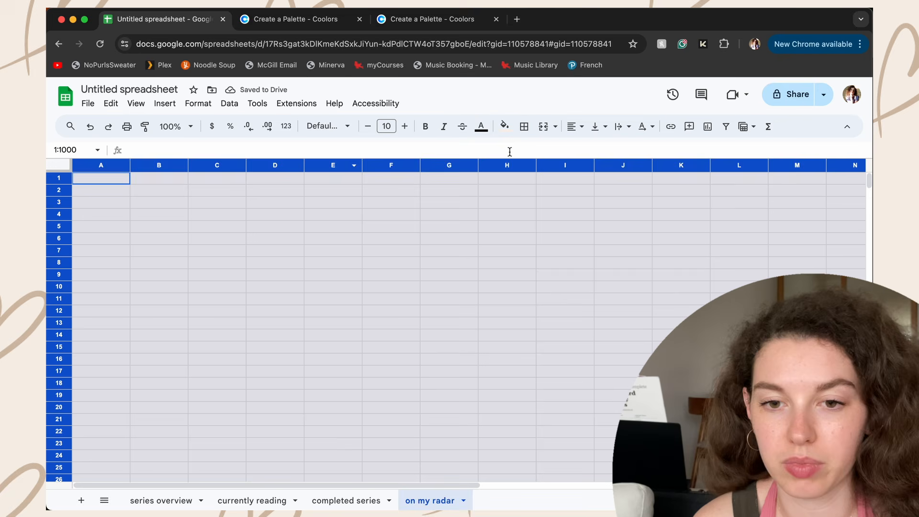
{"action": "left_click", "coordinate": [481, 127]}
{"action": "left_click", "coordinate": [522, 320]}
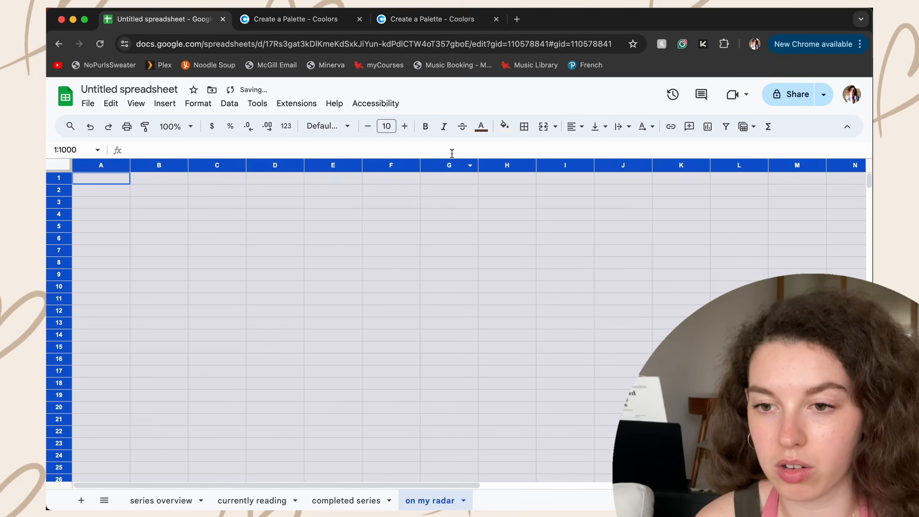
{"action": "left_click", "coordinate": [349, 129]}
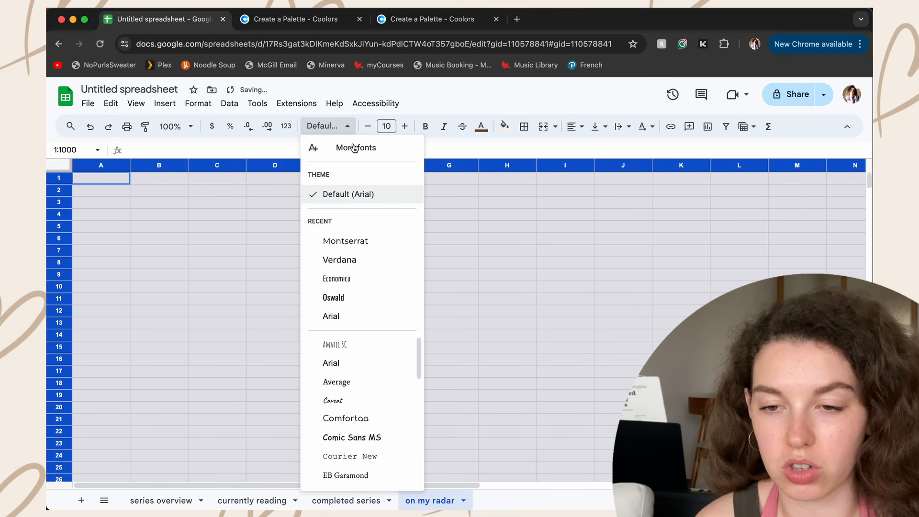
{"action": "left_click", "coordinate": [361, 242]}
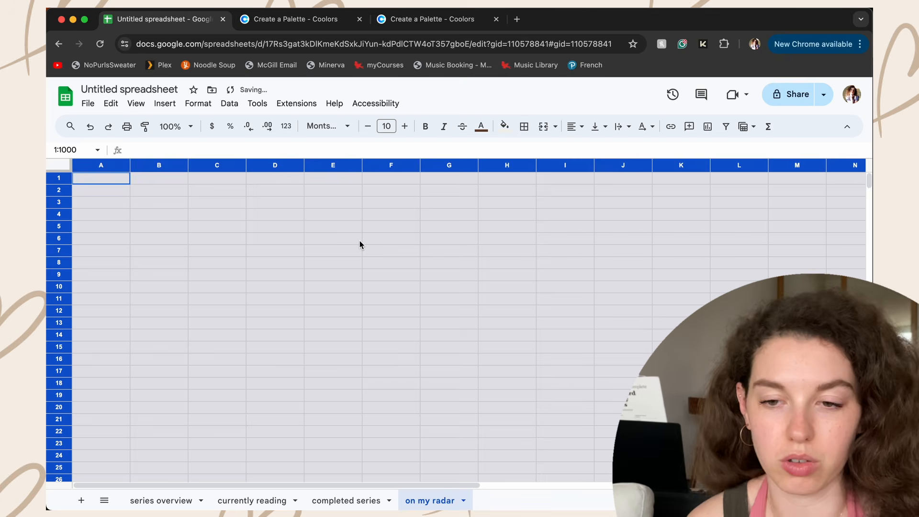
{"action": "left_click", "coordinate": [359, 242]}
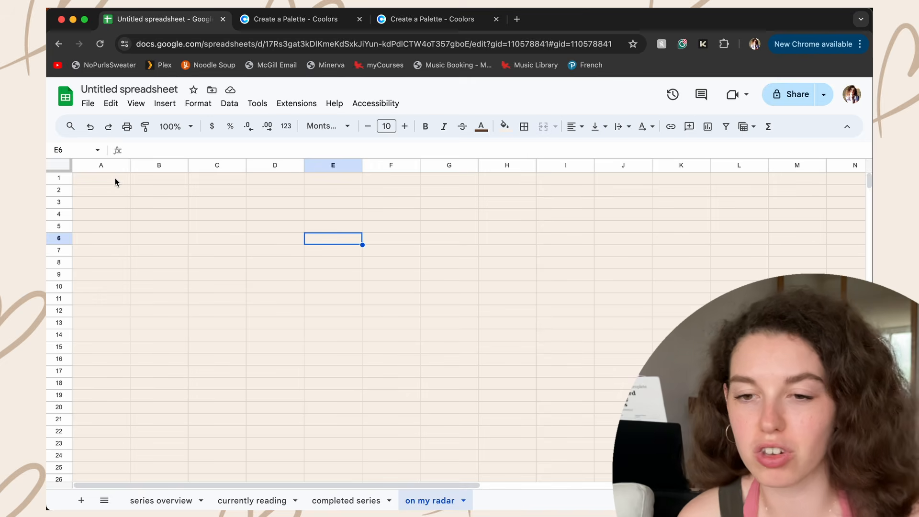
- Enter the headers "TBR Series", "Author", "Books in Series", "Genre" and "Age Range" in A1:E1
{"action": "left_click", "coordinate": [115, 182]}
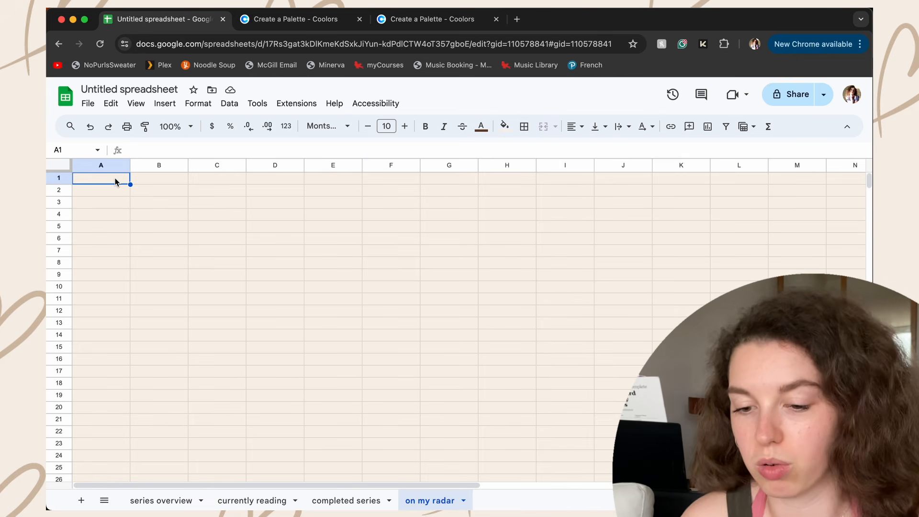
{"action": "type", "text": "TBR"}
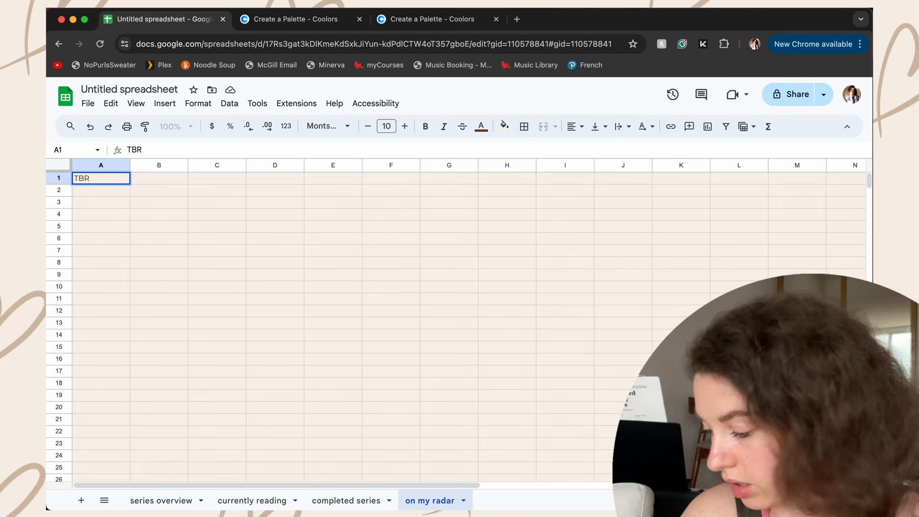
{"action": "type", "text": " Series"}
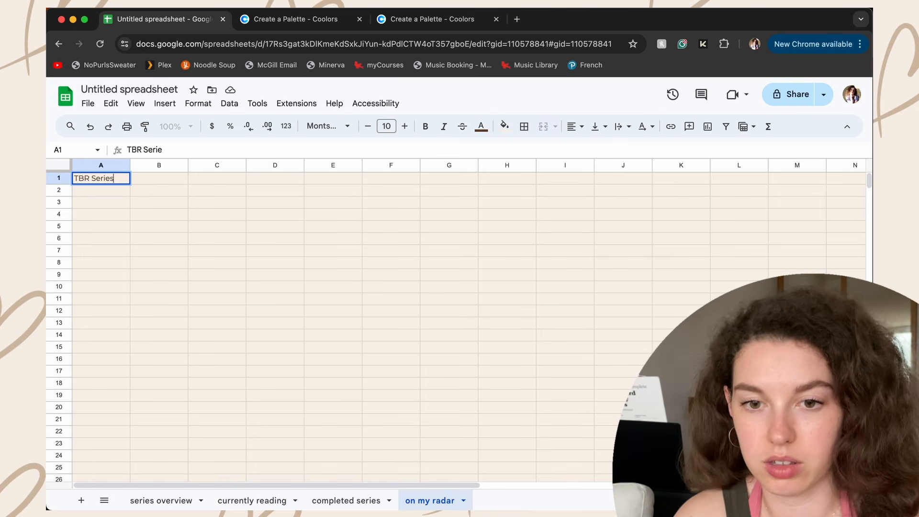
{"action": "key", "text": "Tab"}
{"action": "type", "text": "Authro"}
{"action": "key", "text": "BackSpace"}
{"action": "key", "text": "BackSpace"}
{"action": "type", "text": "or"}
{"action": "key", "text": "Tab"}
{"action": "type", "text": "Books in Series"}
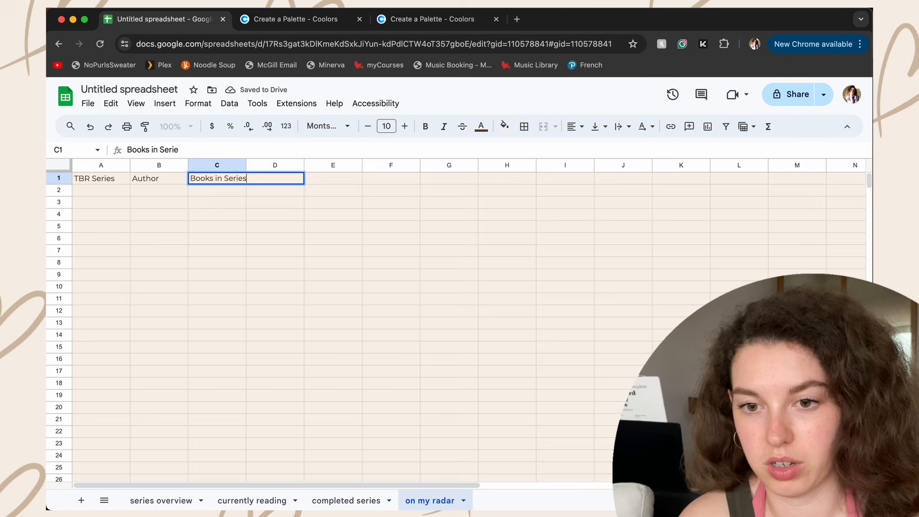
{"action": "key", "text": "Tab"}
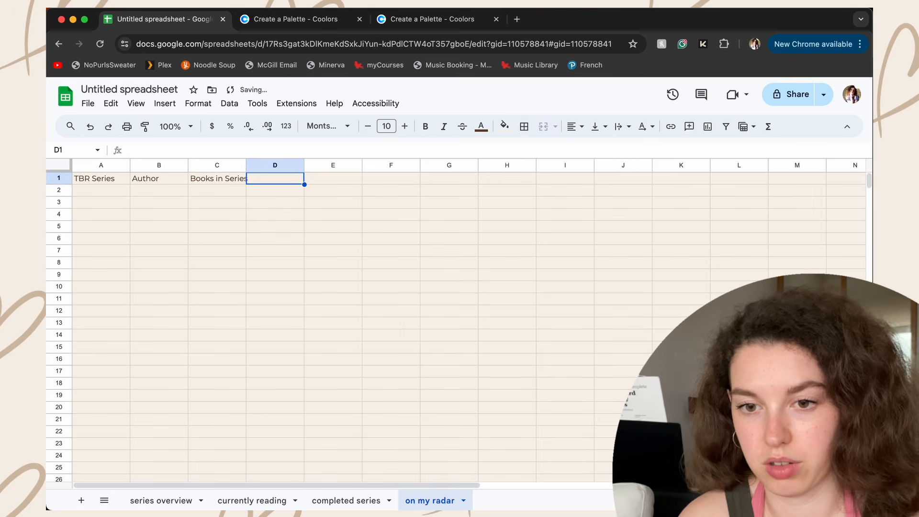
{"action": "type", "text": "Genre"}
{"action": "key", "text": "Tab"}
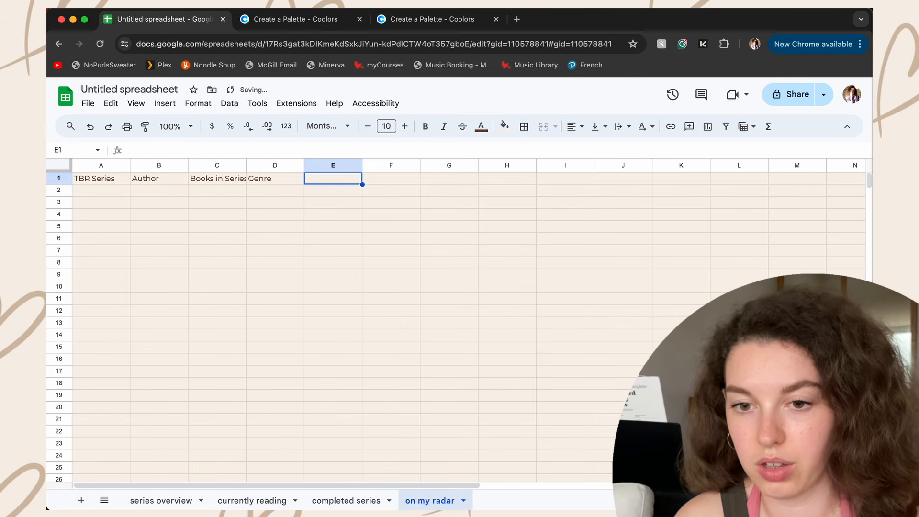
{"action": "type", "text": "Age Range"}
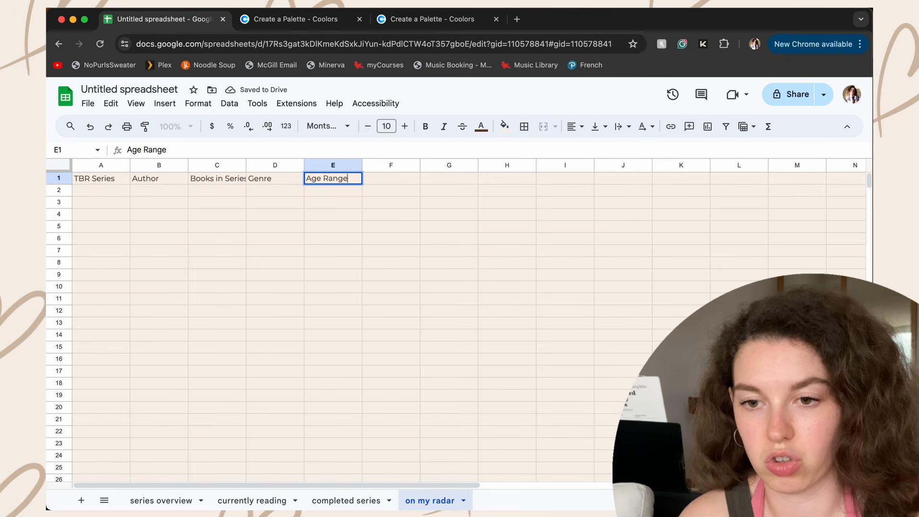
{"action": "key", "text": "Return"}
- Fill the header cells A1:E1 with the custom dark brown and make their text bold in the custom off-white
{"action": "left_click", "coordinate": [96, 179]}
{"action": "left_click_drag", "start_coordinate": [164, 179], "coordinate": [361, 183]}
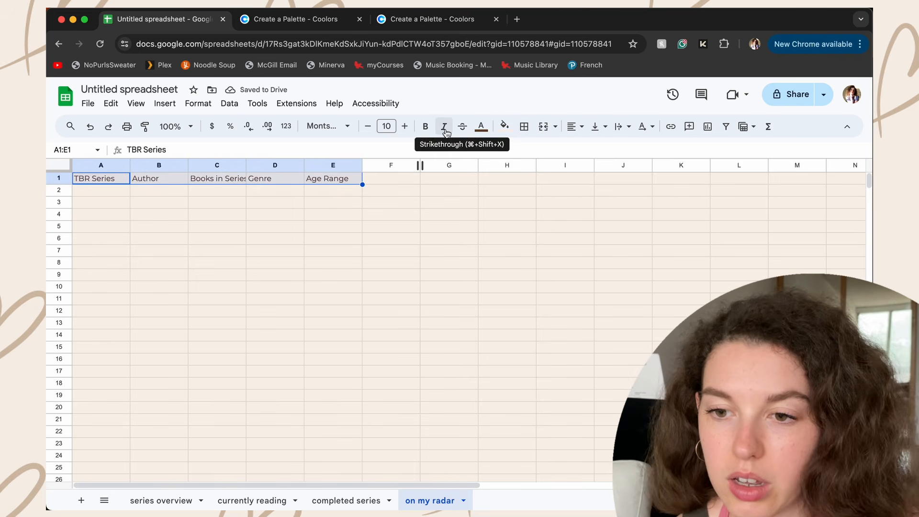
{"action": "left_click", "coordinate": [504, 126]}
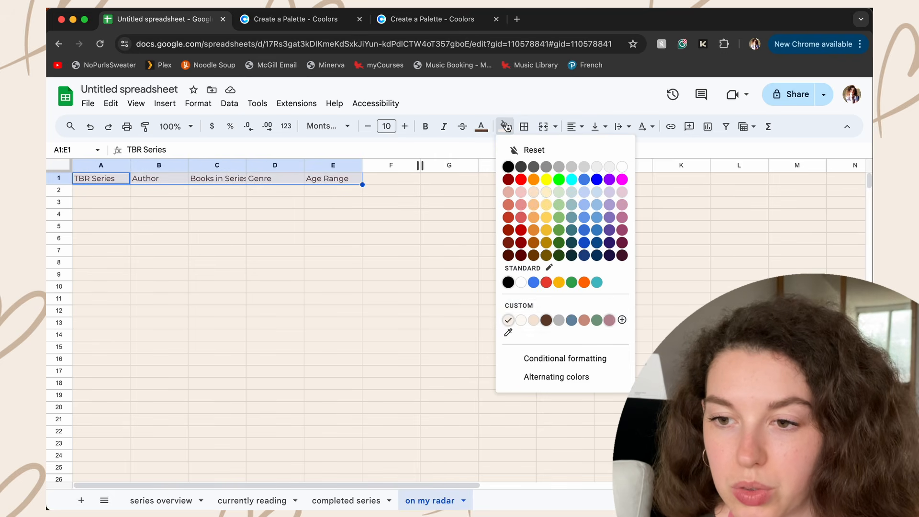
{"action": "left_click", "coordinate": [546, 319]}
{"action": "left_click", "coordinate": [481, 127]}
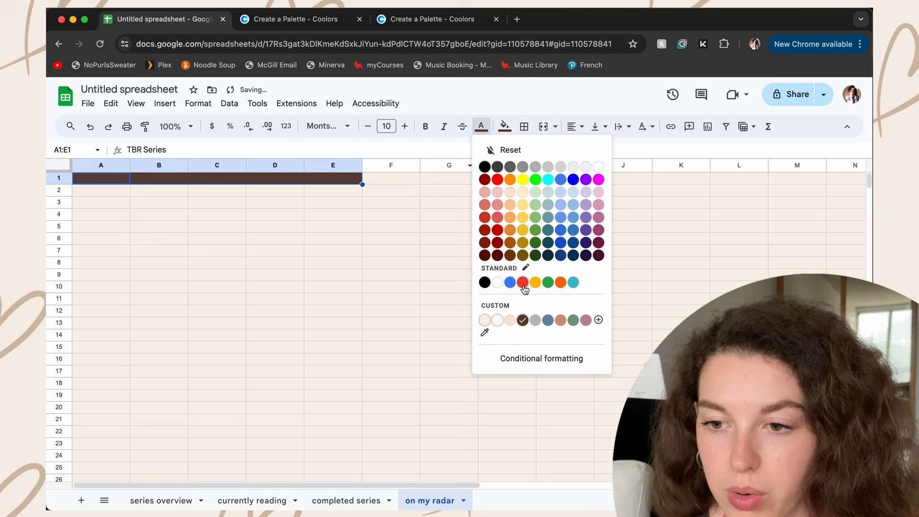
{"action": "left_click", "coordinate": [497, 320]}
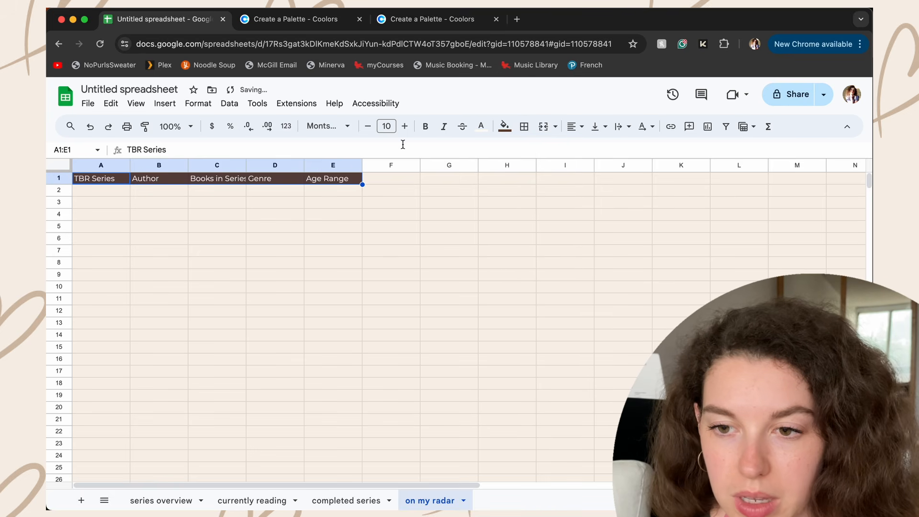
{"action": "left_click", "coordinate": [425, 128]}
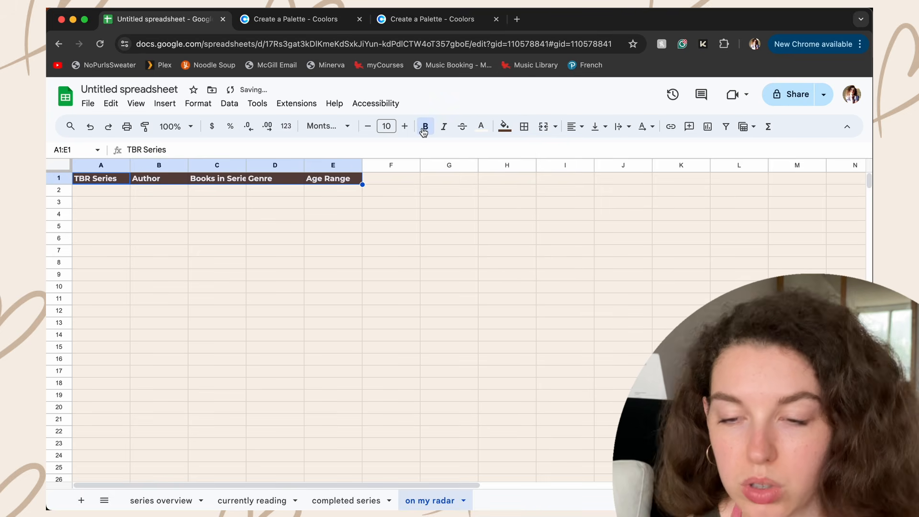
- Widen the "TBR Series" column to about twice its width and the "Books in Series" column to fit its header
{"action": "left_click_drag", "start_coordinate": [130, 165], "coordinate": [182, 166]}
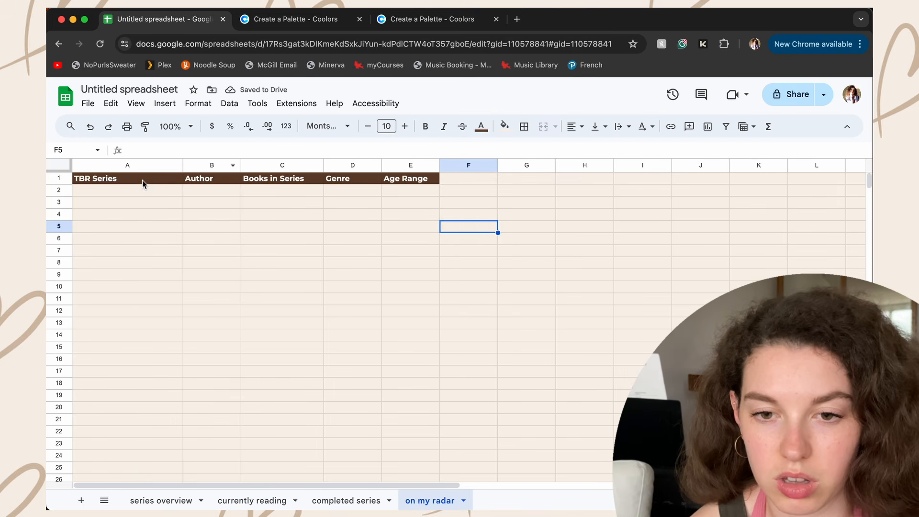
- Center the text horizontally in columns A to E of the "on my radar" sheet
{"action": "left_click_drag", "start_coordinate": [141, 172], "coordinate": [398, 181]}
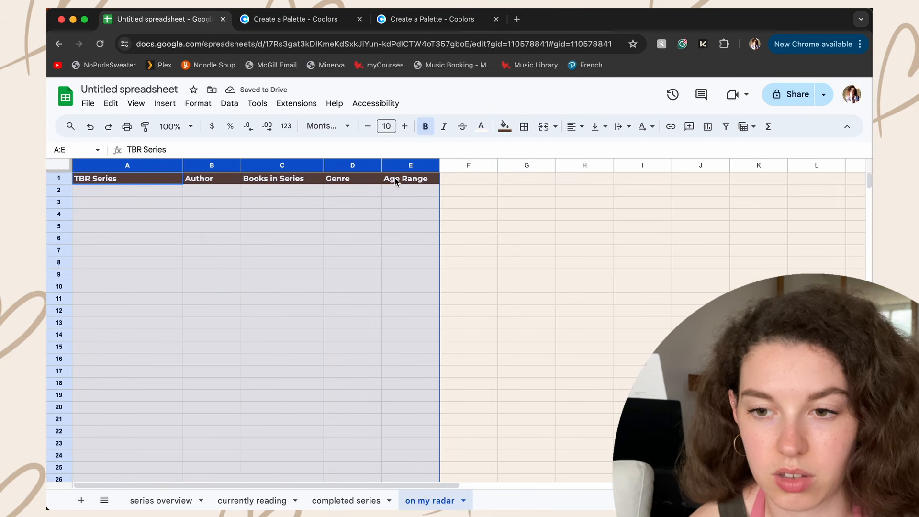
{"action": "left_click", "coordinate": [577, 126]}
{"action": "left_click", "coordinate": [592, 150]}
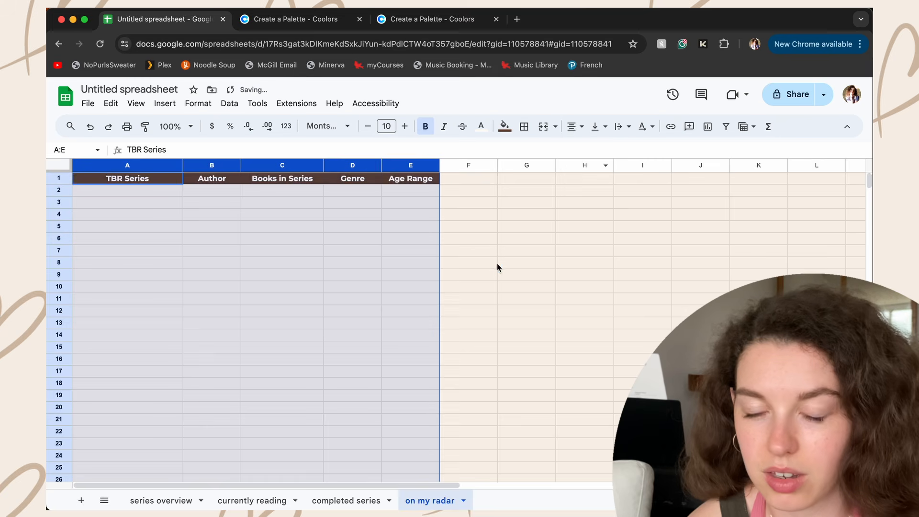
{"action": "left_click", "coordinate": [493, 263]}
- Apply alternating colors to A2:A without a header, using the custom style of darker beige and light beige
{"action": "left_click", "coordinate": [164, 194]}
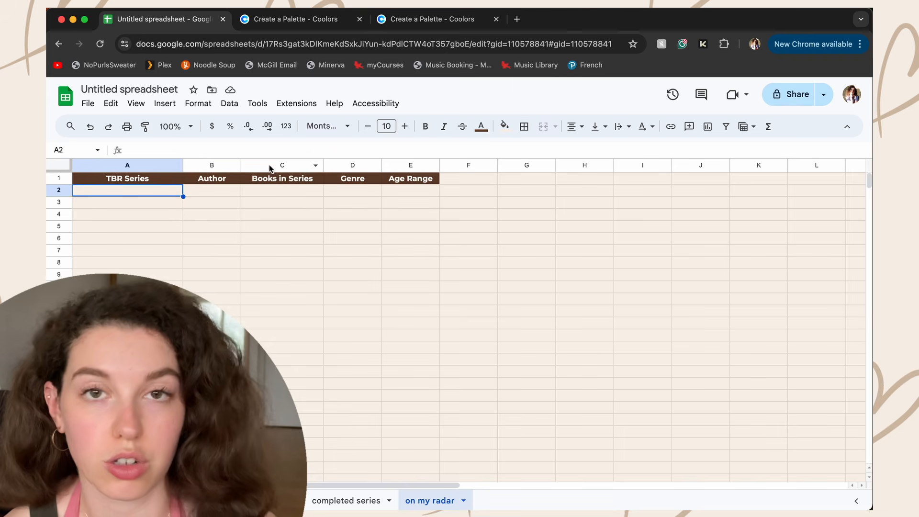
{"action": "left_click", "coordinate": [505, 126]}
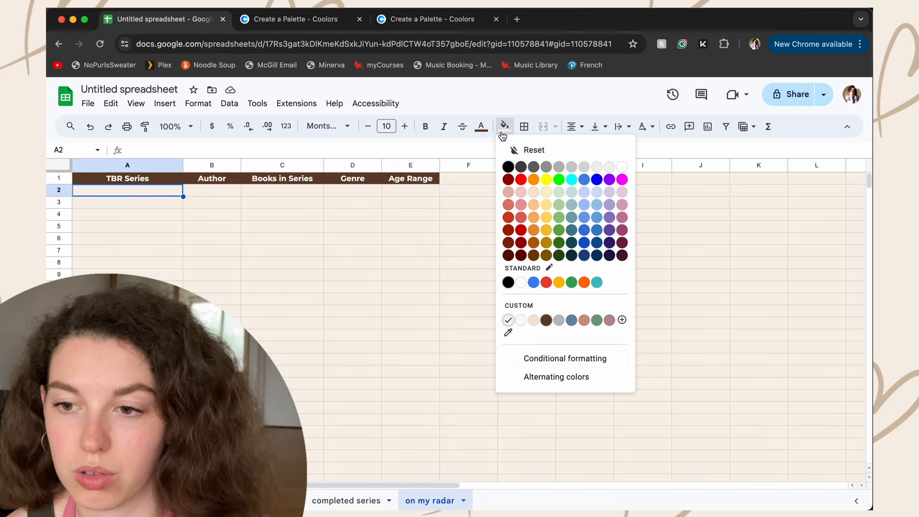
{"action": "left_click", "coordinate": [535, 378]}
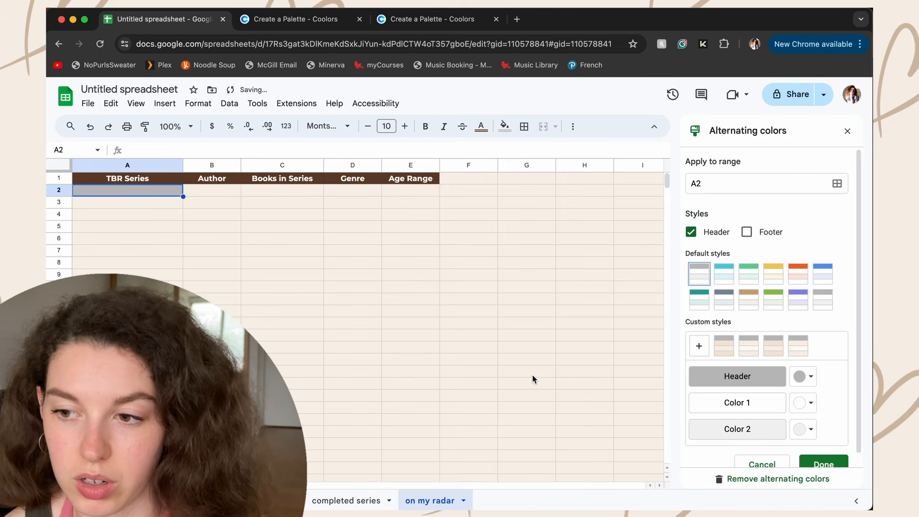
{"action": "left_click", "coordinate": [716, 188]}
{"action": "type", "text": ":"}
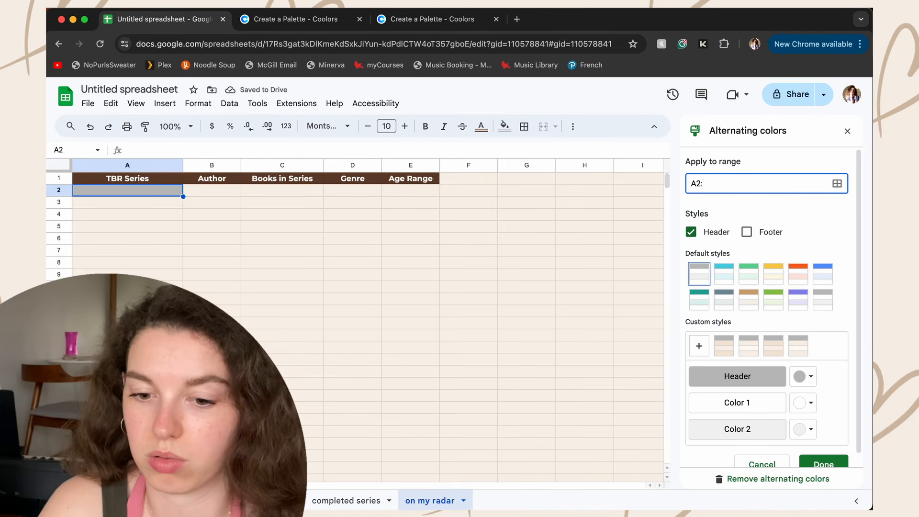
{"action": "type", "text": "A"}
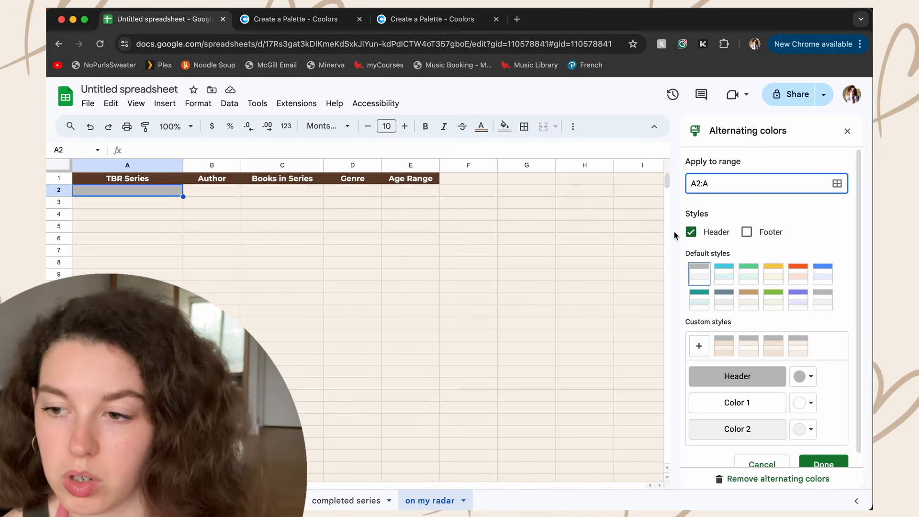
{"action": "left_click", "coordinate": [691, 231]}
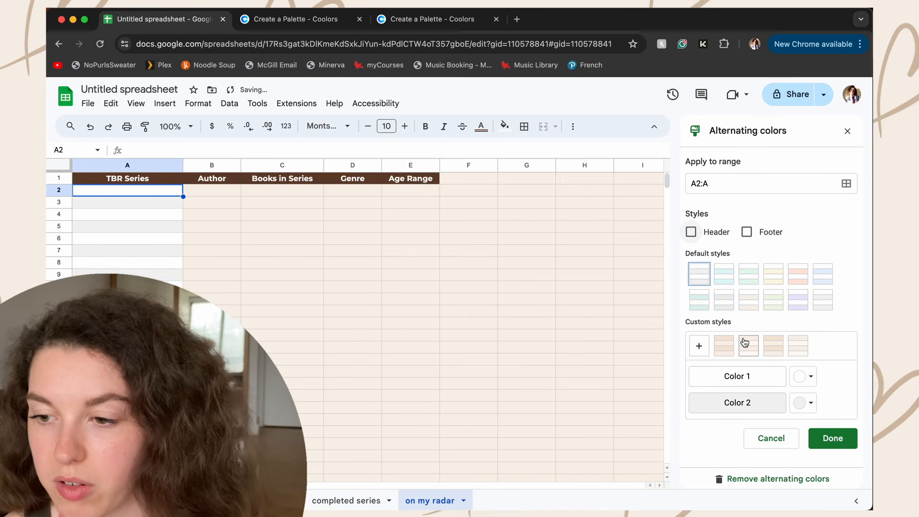
{"action": "left_click", "coordinate": [774, 345]}
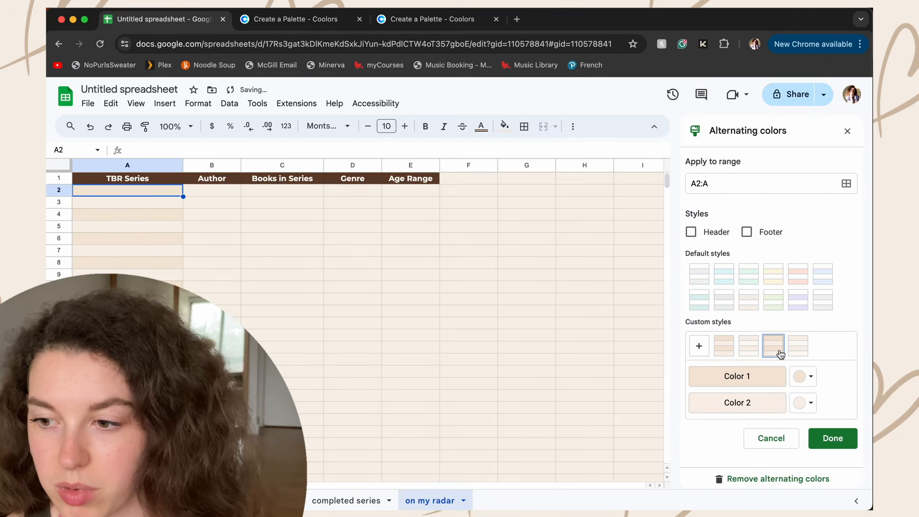
{"action": "left_click", "coordinate": [843, 438]}
- Apply alternating colors to B2:E1000 without a header, using the custom style of light beige and off-white
{"action": "left_click", "coordinate": [237, 189]}
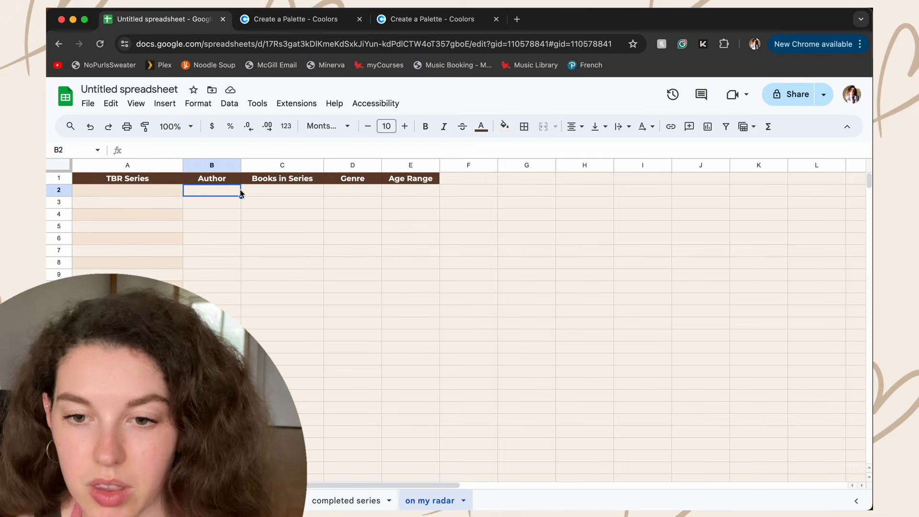
{"action": "left_click", "coordinate": [504, 126]}
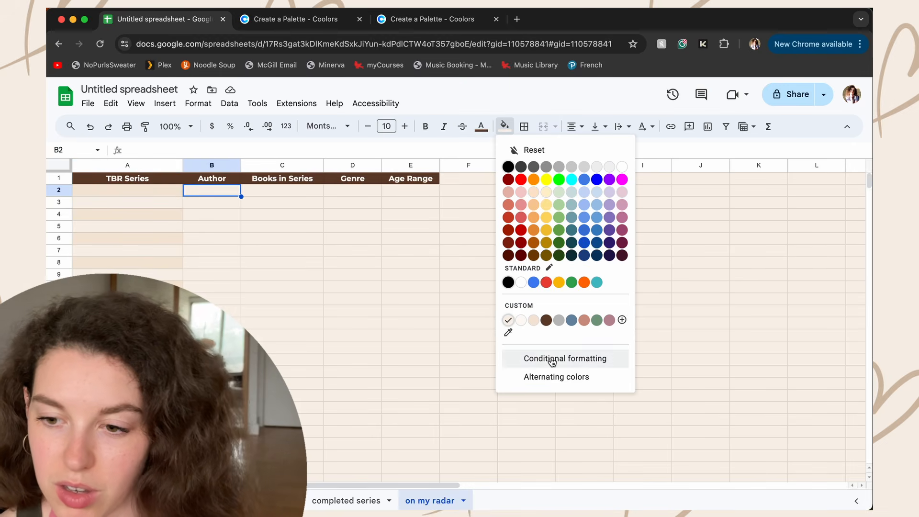
{"action": "left_click", "coordinate": [555, 377]}
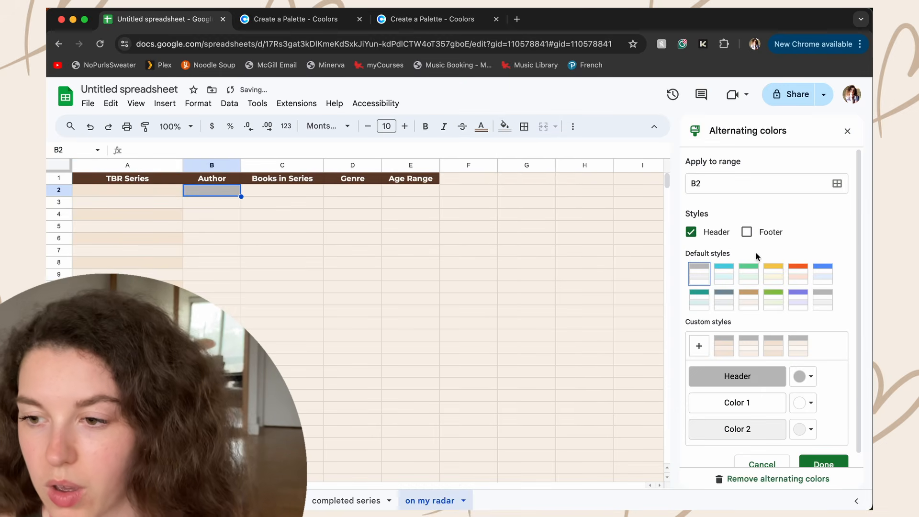
{"action": "left_click", "coordinate": [691, 231]}
{"action": "left_click", "coordinate": [726, 187]}
{"action": "type", "text": ":"}
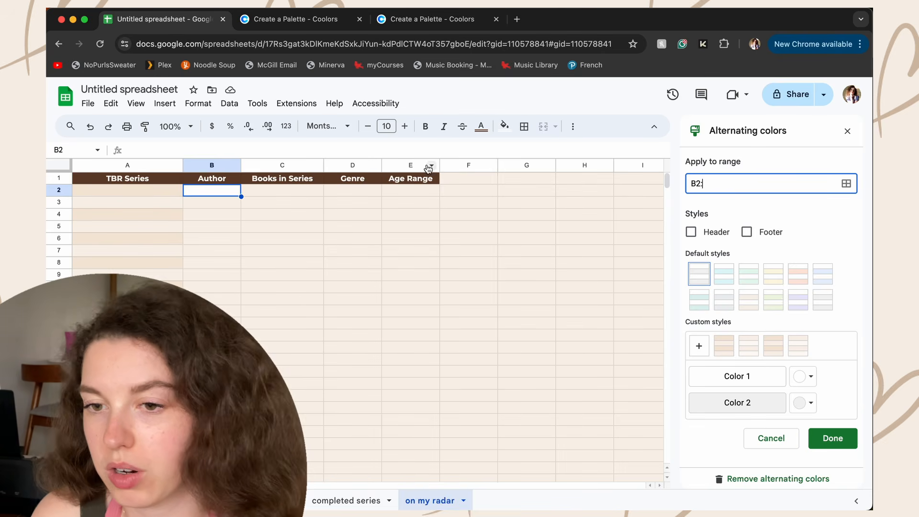
{"action": "type", "text": "E1000"}
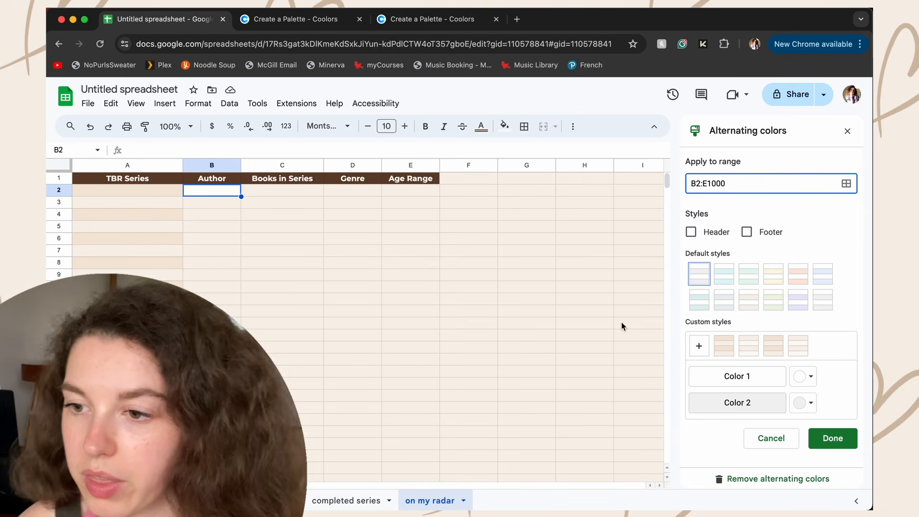
{"action": "left_click", "coordinate": [835, 242]}
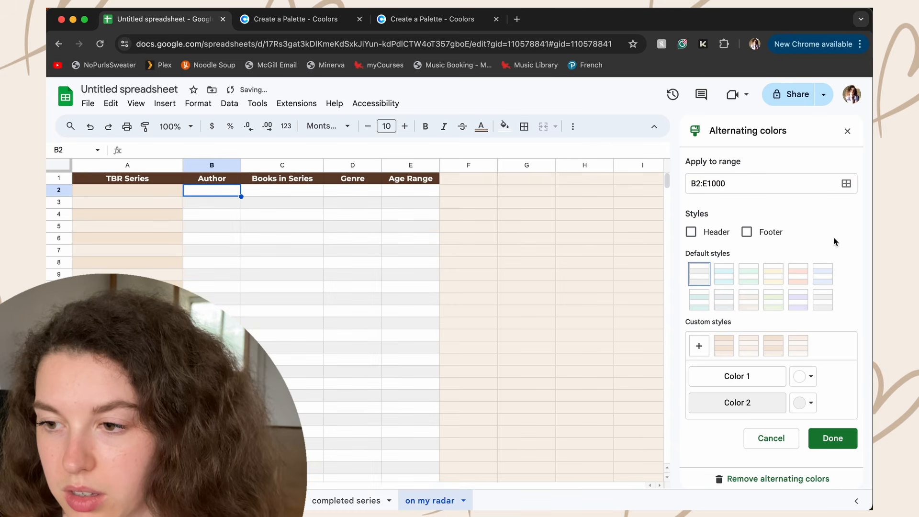
{"action": "left_click", "coordinate": [804, 345]}
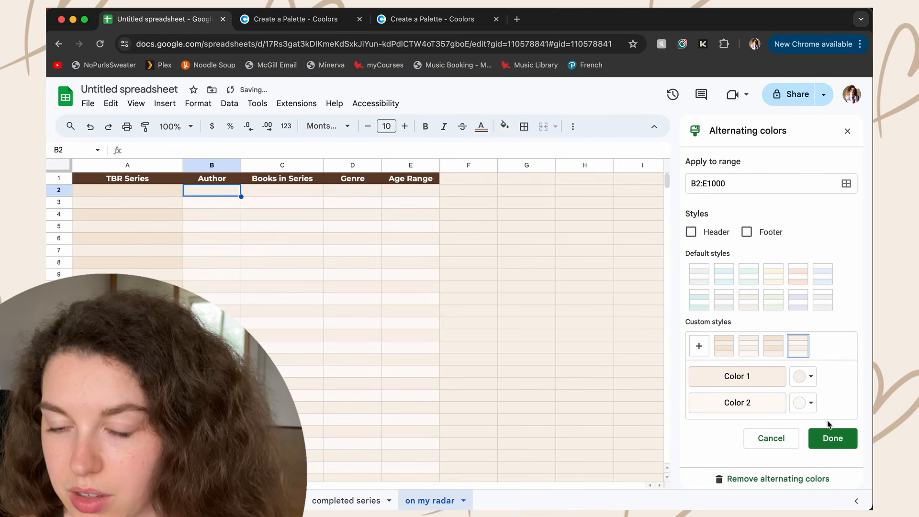
{"action": "left_click", "coordinate": [840, 438]}
- Insert a dropdown in the Genre column and extend its range to D2:D
{"action": "left_click", "coordinate": [357, 192]}
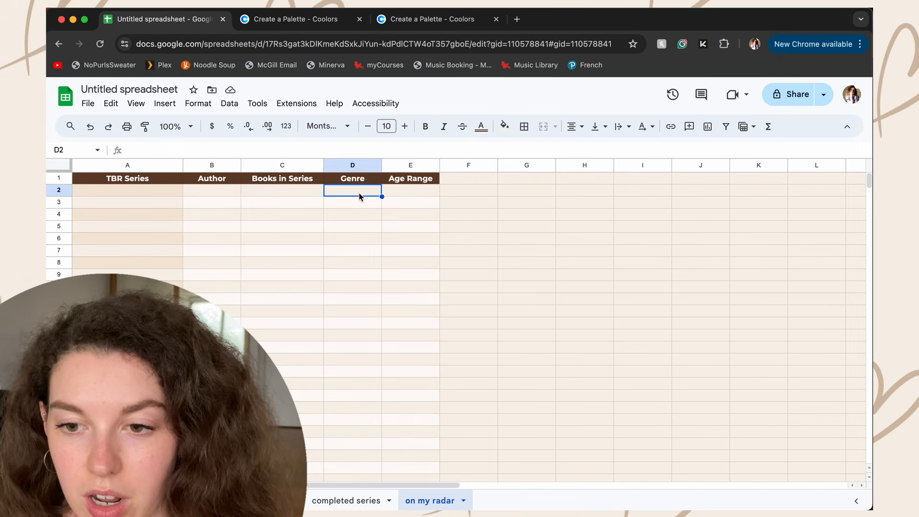
{"action": "left_click", "coordinate": [173, 106]}
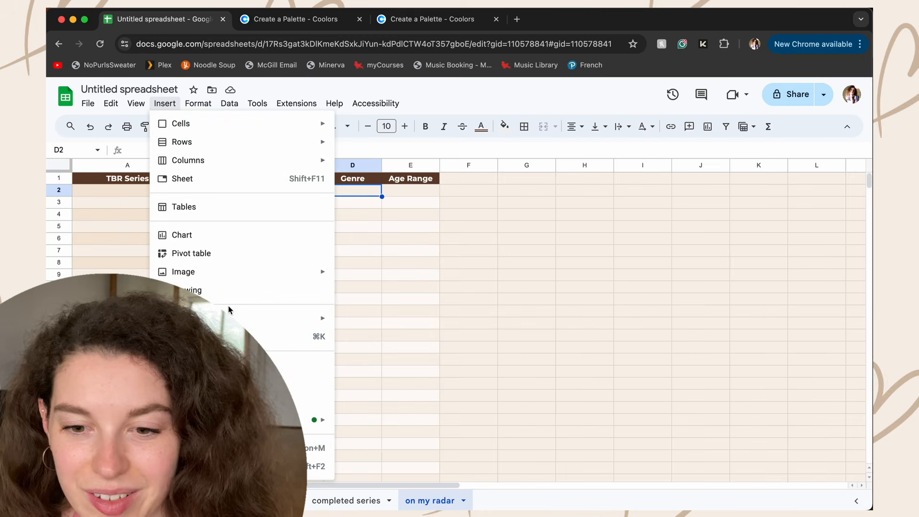
{"action": "left_click", "coordinate": [225, 383]}
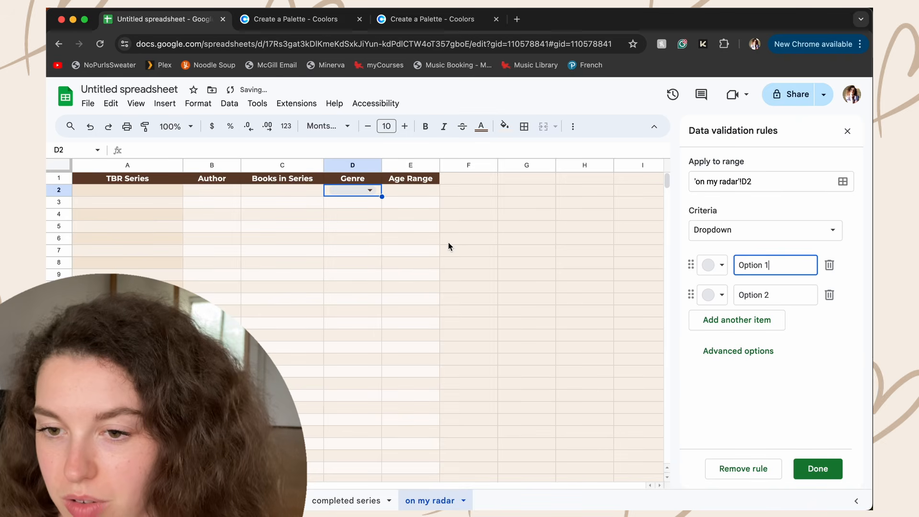
{"action": "left_click", "coordinate": [765, 183]}
{"action": "type", "text": ":D"}
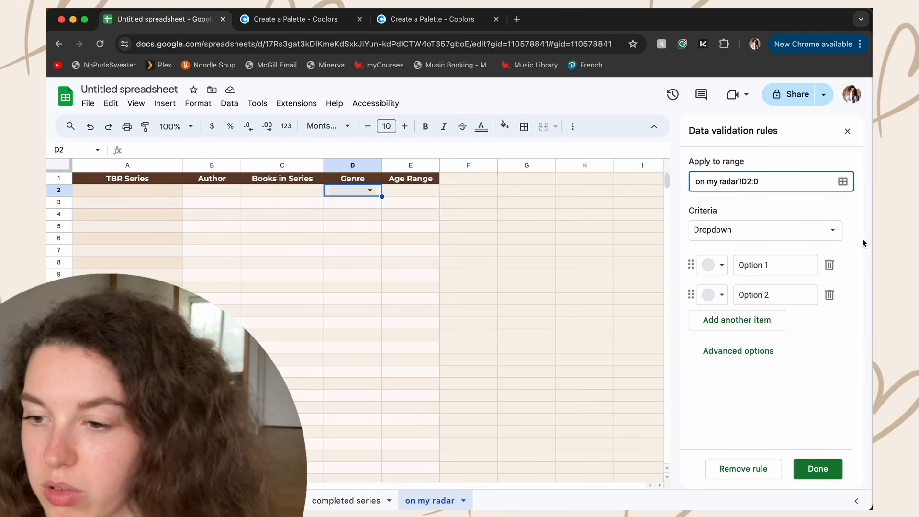
- Define the Genre dropdown's items as "Romance", "Fantasy" and "Mystery"
{"action": "left_click", "coordinate": [790, 265]}
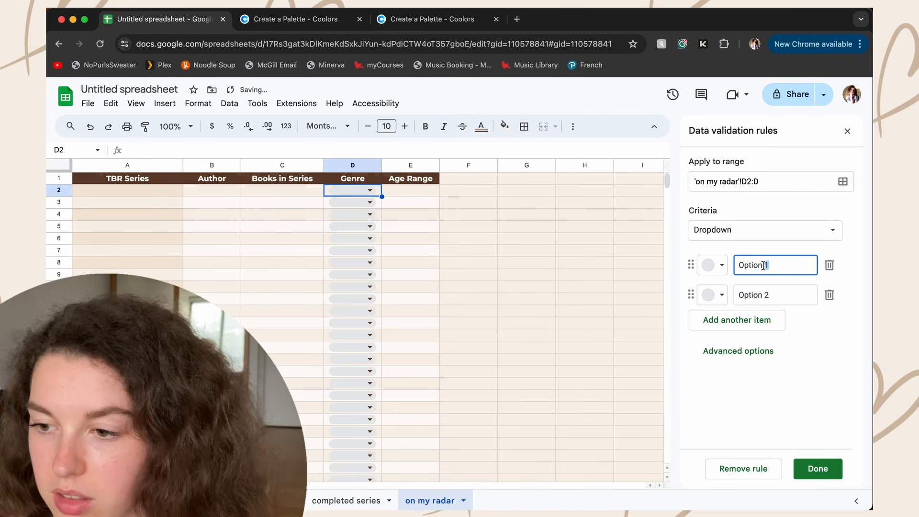
{"action": "left_click_drag", "start_coordinate": [764, 265], "coordinate": [745, 263]}
{"action": "type", "text": "R"}
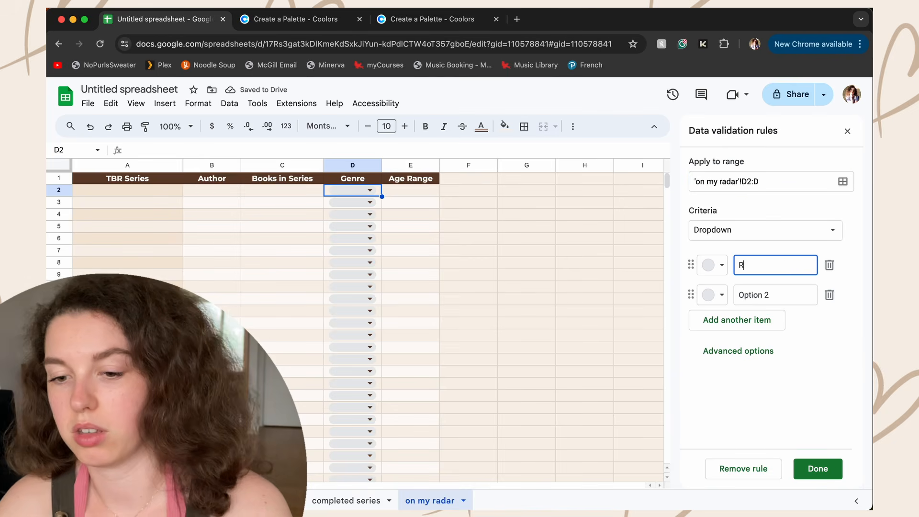
{"action": "type", "text": "omance"}
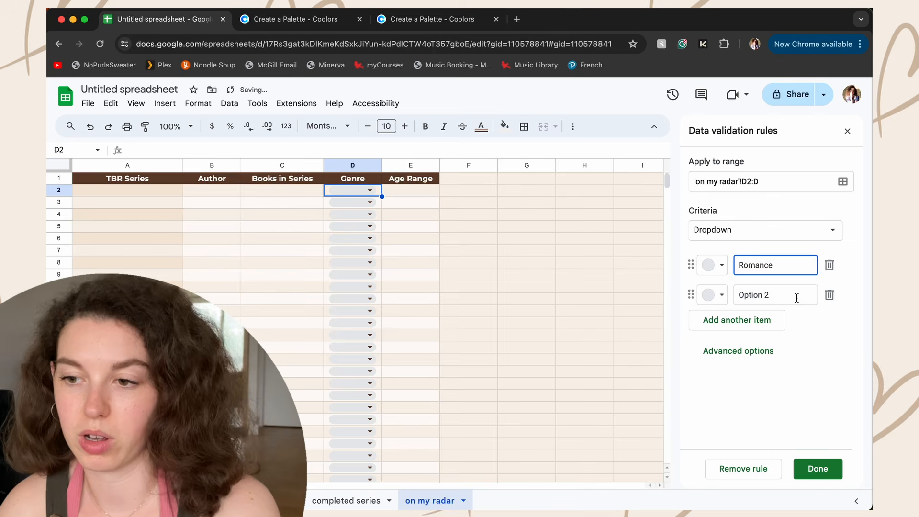
{"action": "left_click", "coordinate": [796, 295]}
{"action": "type", "text": "Fantasy"}
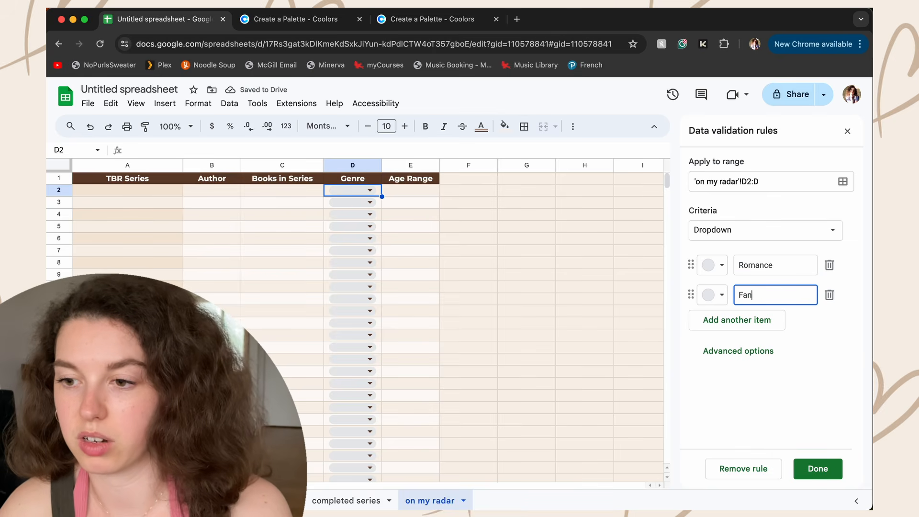
{"action": "left_click", "coordinate": [746, 320]}
{"action": "type", "text": "Mystery"}
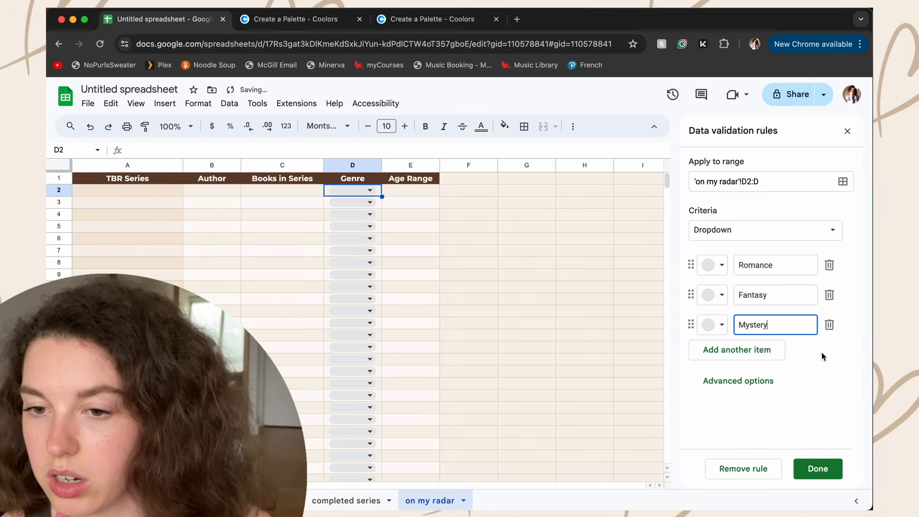
{"action": "left_click", "coordinate": [822, 356]}
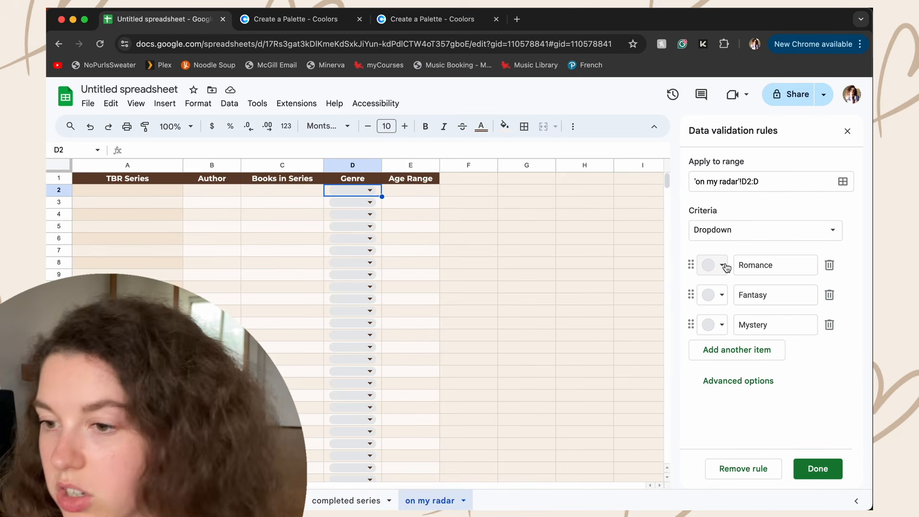
- Give the "Romance" item a custom background color sampled from the sheet's light beige background
{"action": "left_click", "coordinate": [722, 270]}
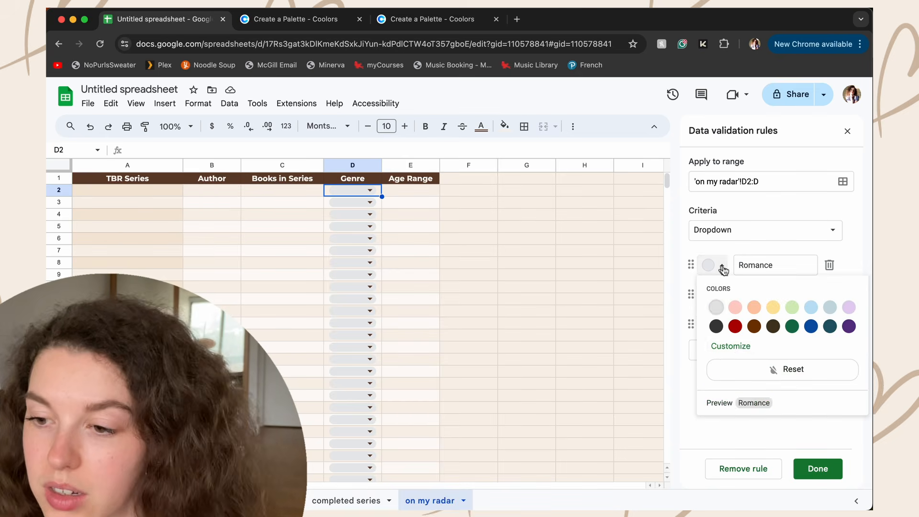
{"action": "left_click", "coordinate": [729, 345]}
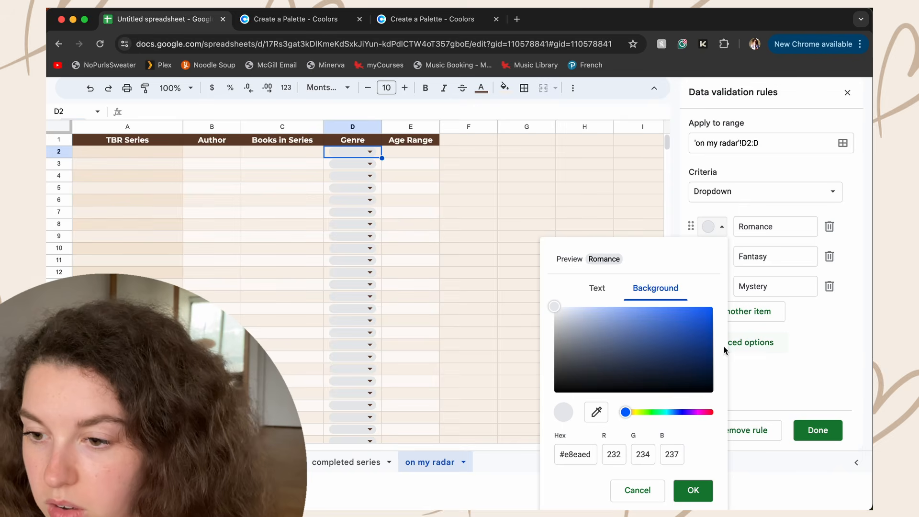
{"action": "left_click", "coordinate": [596, 412]}
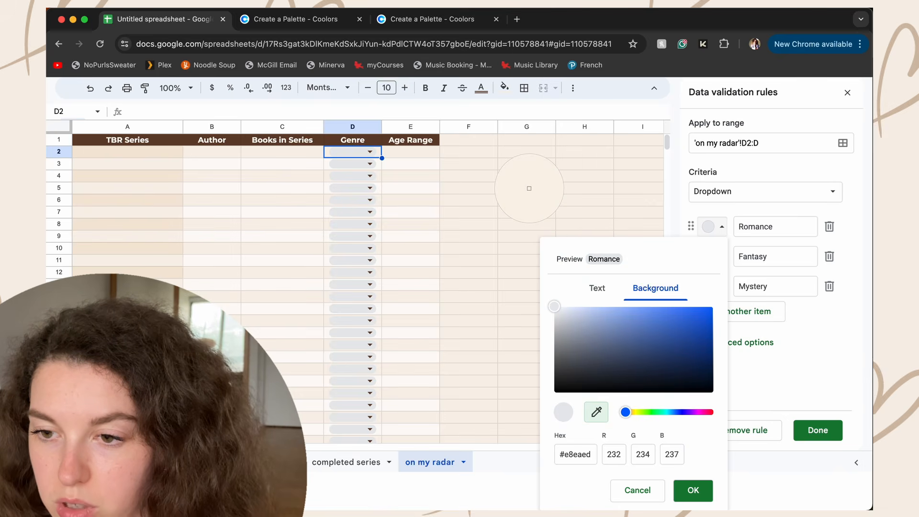
{"action": "left_click", "coordinate": [529, 188]}
{"action": "left_click", "coordinate": [693, 489]}
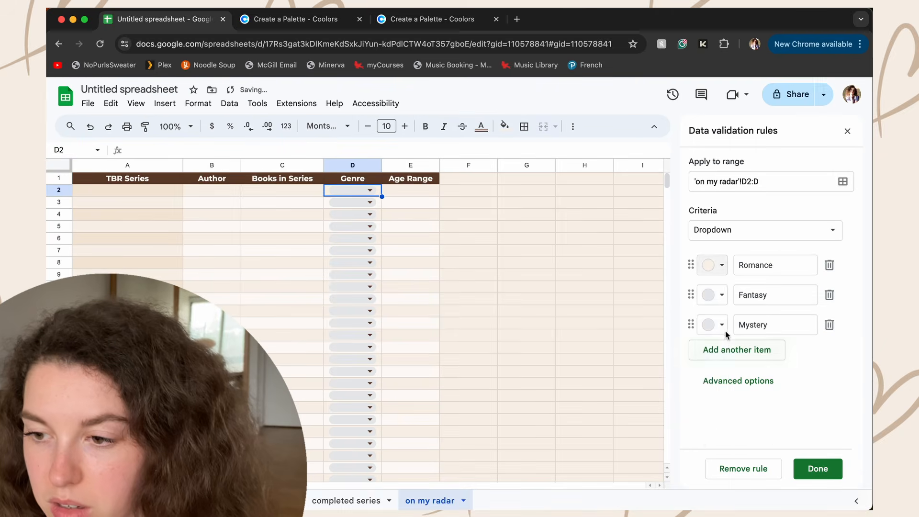
- Give the "Fantasy" item the custom background color #fbf2e9, sampled from the sheet's light beige background
{"action": "left_click", "coordinate": [718, 295]}
{"action": "left_click", "coordinate": [730, 375]}
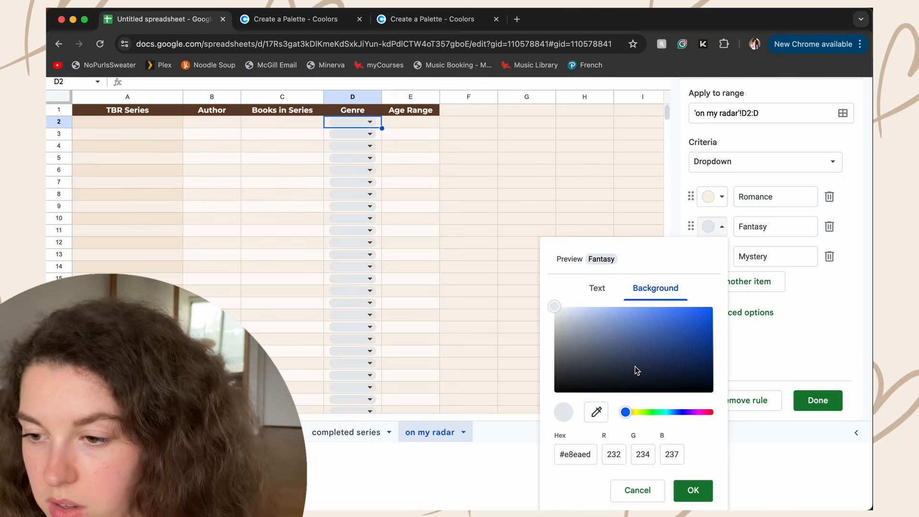
{"action": "left_click", "coordinate": [596, 415]}
{"action": "left_click", "coordinate": [534, 196]}
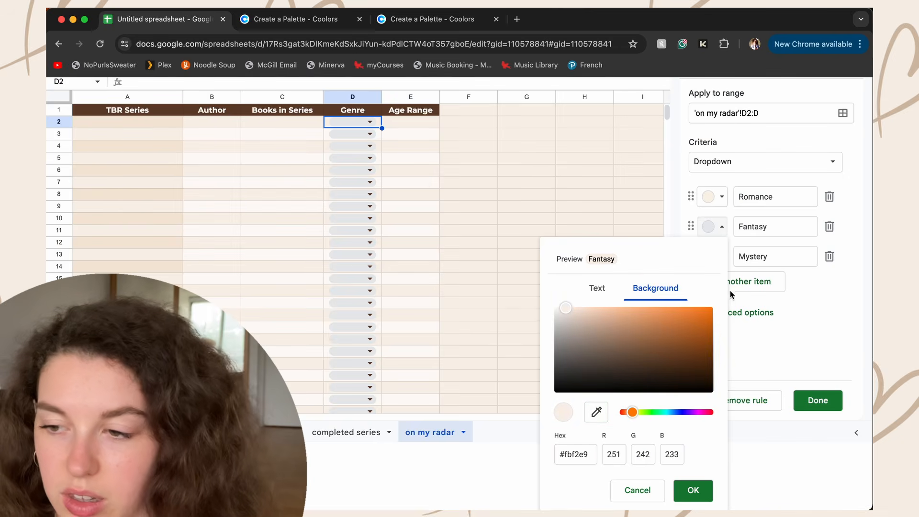
{"action": "left_click", "coordinate": [702, 486]}
- Sample the sheet's light beige as the "Mystery" item's background color and save the Genre dropdown rule
{"action": "left_click", "coordinate": [710, 324]}
{"action": "left_click", "coordinate": [730, 406]}
{"action": "left_click", "coordinate": [636, 286]}
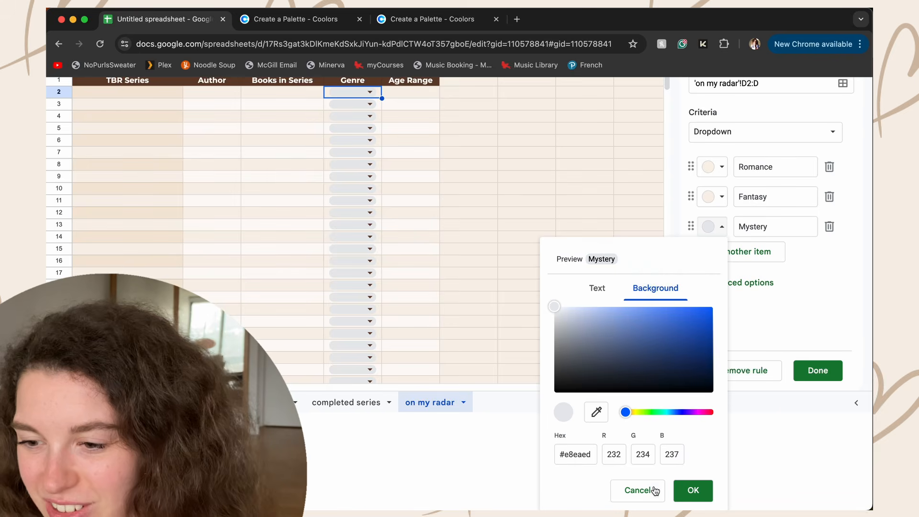
{"action": "left_click", "coordinate": [595, 412]}
{"action": "left_click", "coordinate": [532, 193]}
{"action": "left_click", "coordinate": [695, 491]}
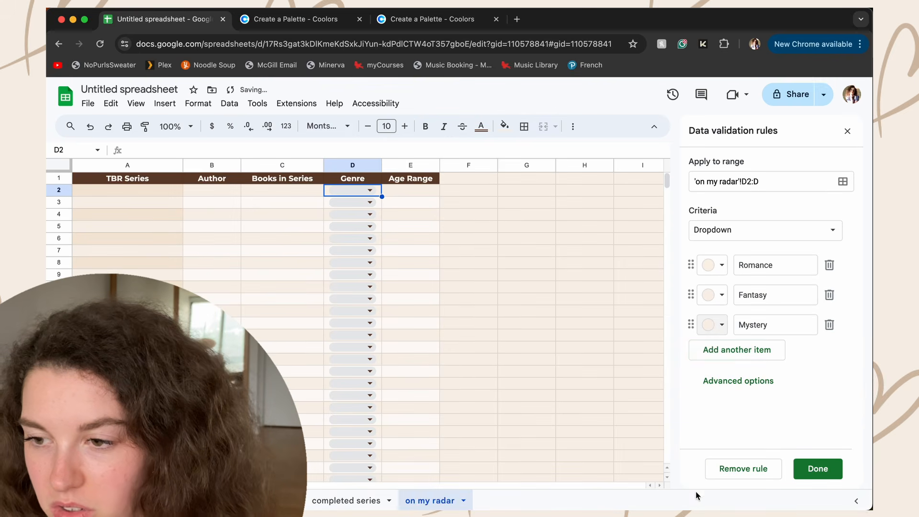
{"action": "left_click", "coordinate": [824, 468]}
{"action": "left_click", "coordinate": [416, 190]}
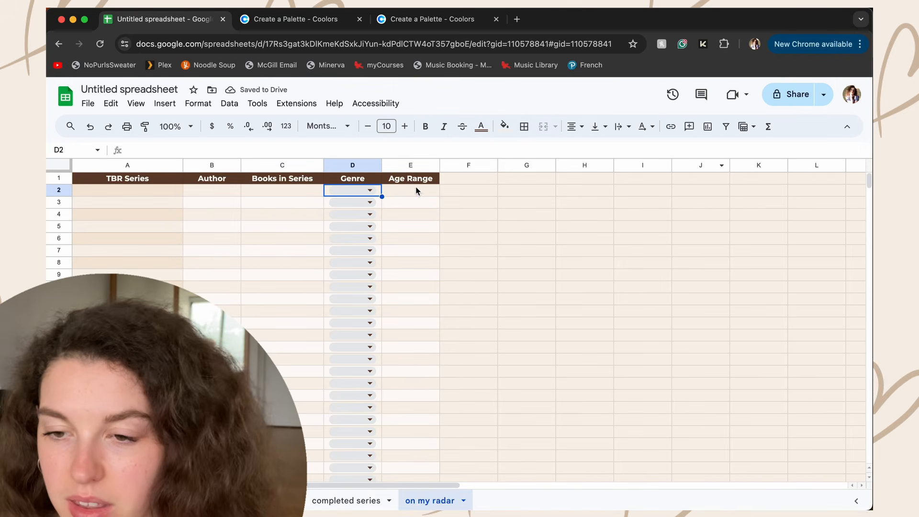
- Add a dropdown to the Age Range column on the "on my radar" sheet, applied to the range E2:E
{"action": "left_click", "coordinate": [198, 103]}
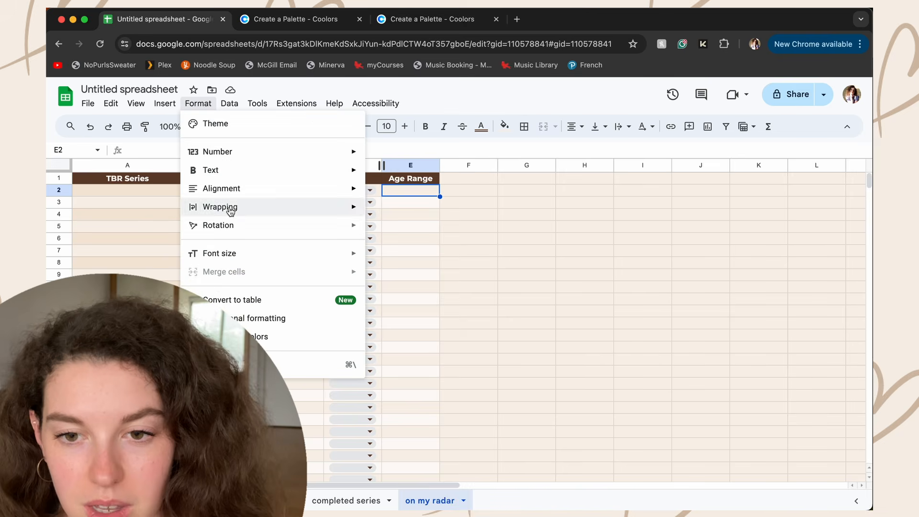
{"action": "mouse_move", "coordinate": [165, 103]}
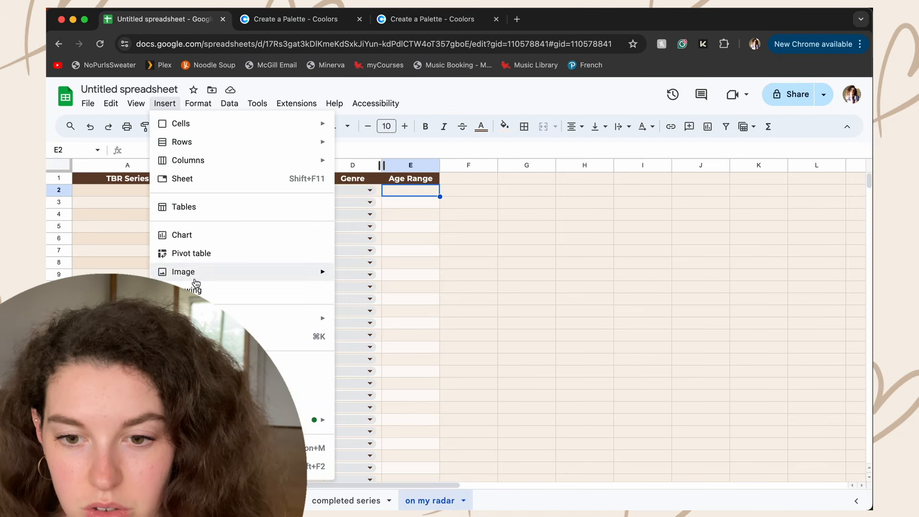
{"action": "left_click", "coordinate": [216, 383]}
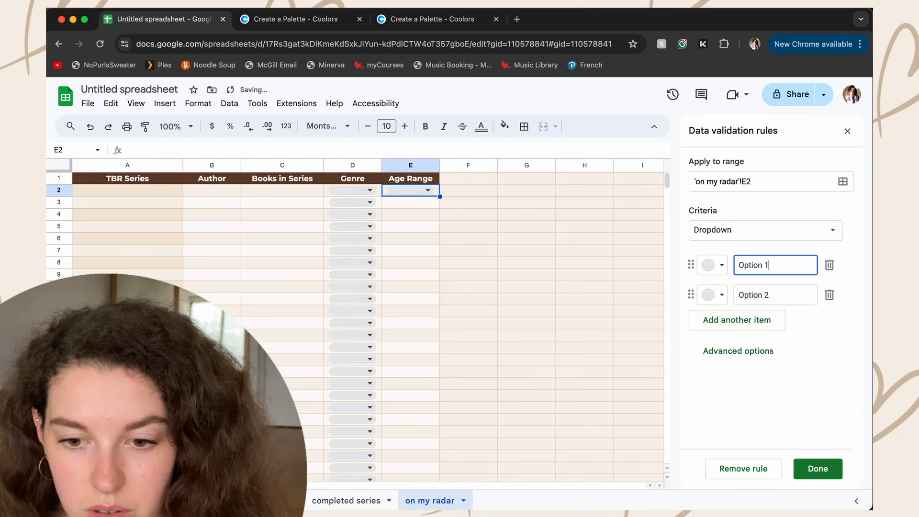
{"action": "left_click", "coordinate": [773, 181]}
{"action": "type", "text": ":E"}
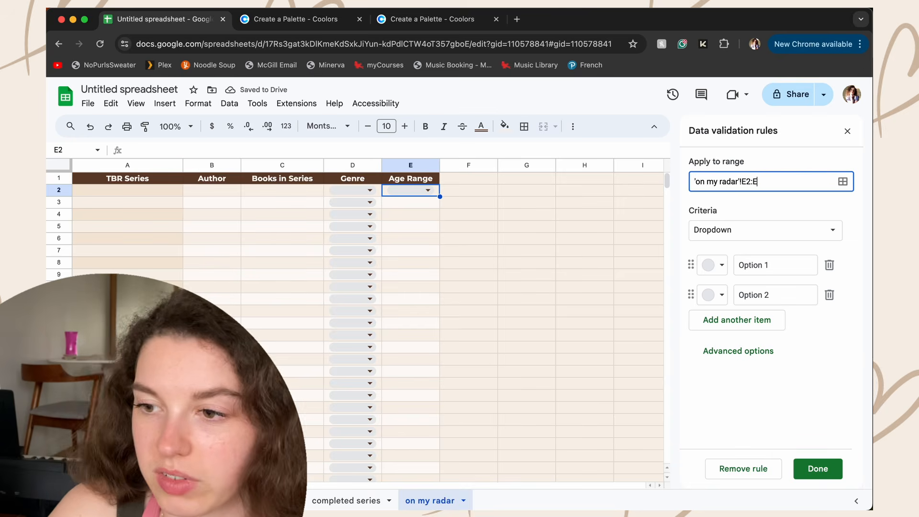
- Define the Age Range dropdown's items as "Middle Grade", "Young Adult" and "Adult"
{"action": "left_click_drag", "start_coordinate": [777, 264], "coordinate": [733, 267]}
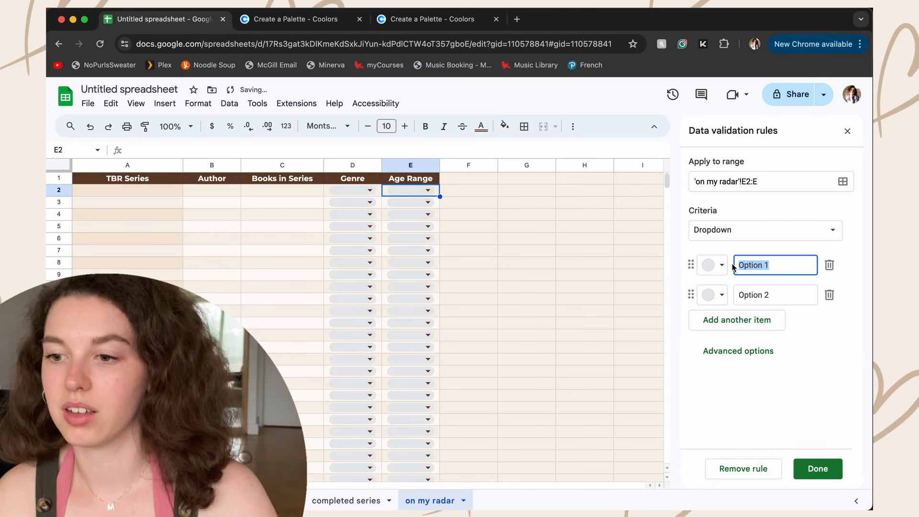
{"action": "type", "text": "Middle Gr"}
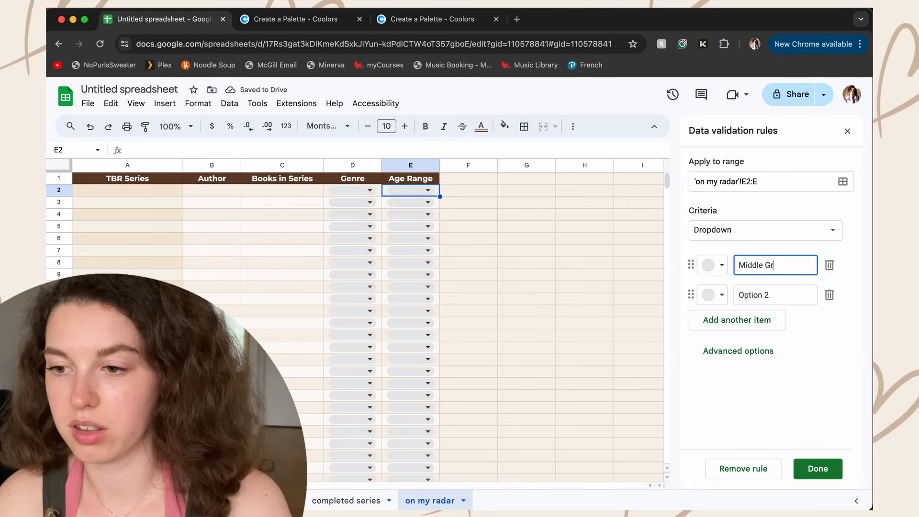
{"action": "type", "text": "ade"}
{"action": "left_click_drag", "start_coordinate": [774, 294], "coordinate": [736, 295]}
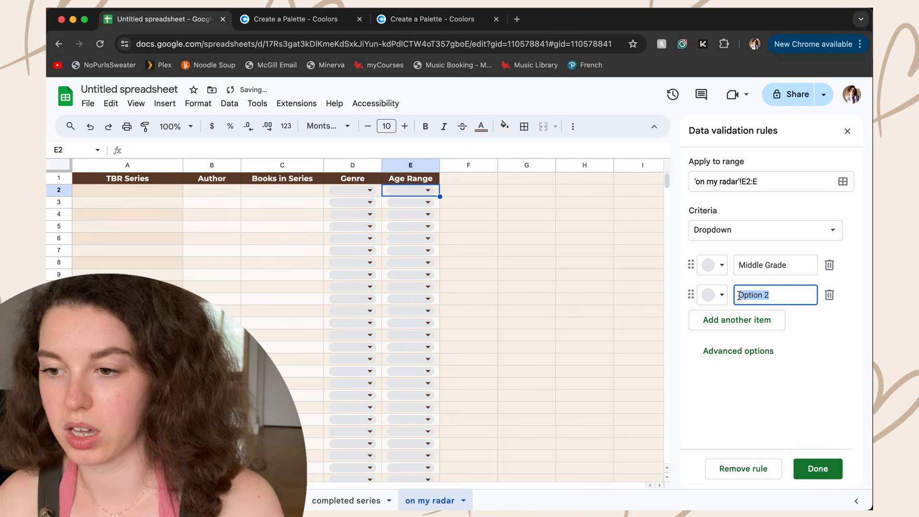
{"action": "type", "text": "Young Adult"}
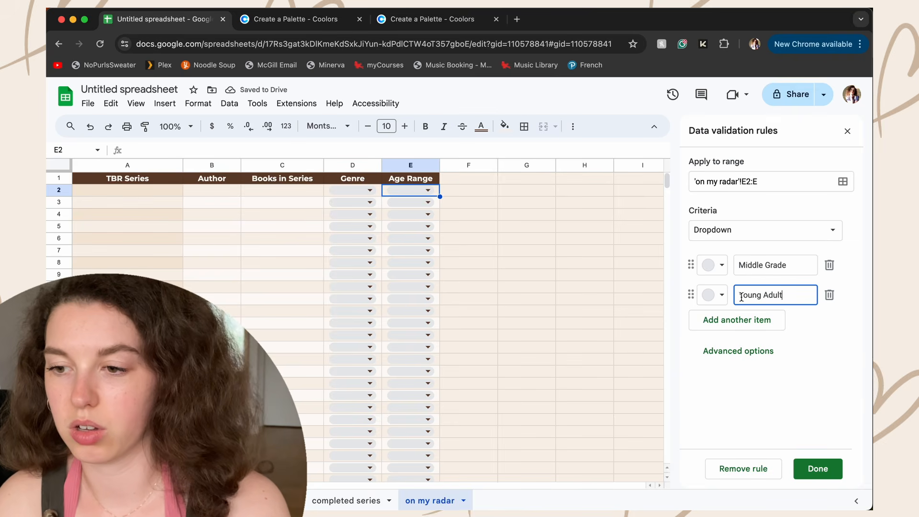
{"action": "key", "text": "Return"}
{"action": "type", "text": "Adult"}
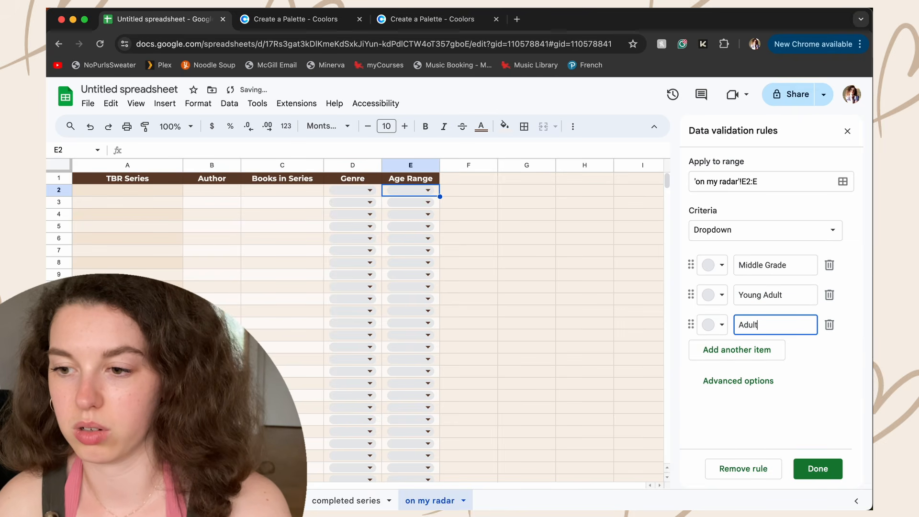
- Give the "Middle Grade" item the custom background color #fffbf8, sampled from a pale row of the Books in Series column
{"action": "left_click", "coordinate": [721, 266]}
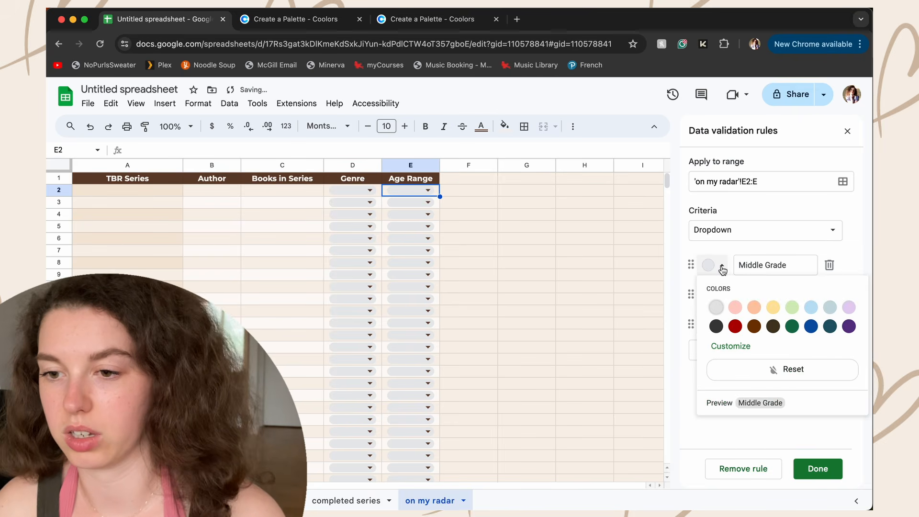
{"action": "left_click", "coordinate": [723, 347]}
{"action": "left_click", "coordinate": [596, 412]}
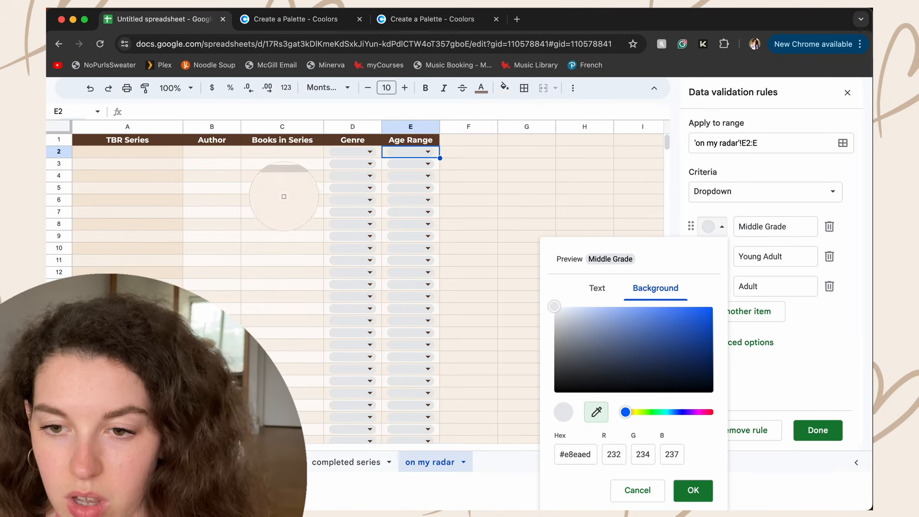
{"action": "left_click", "coordinate": [277, 166]}
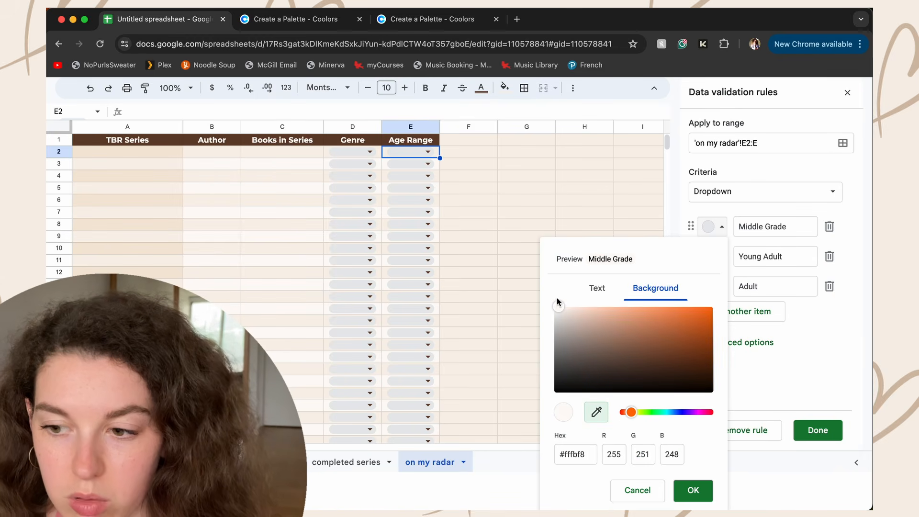
{"action": "left_click", "coordinate": [694, 490]}
- Give the "Young Adult" item a custom background color sampled from the sheet's light beige outside the table
{"action": "left_click", "coordinate": [712, 295]}
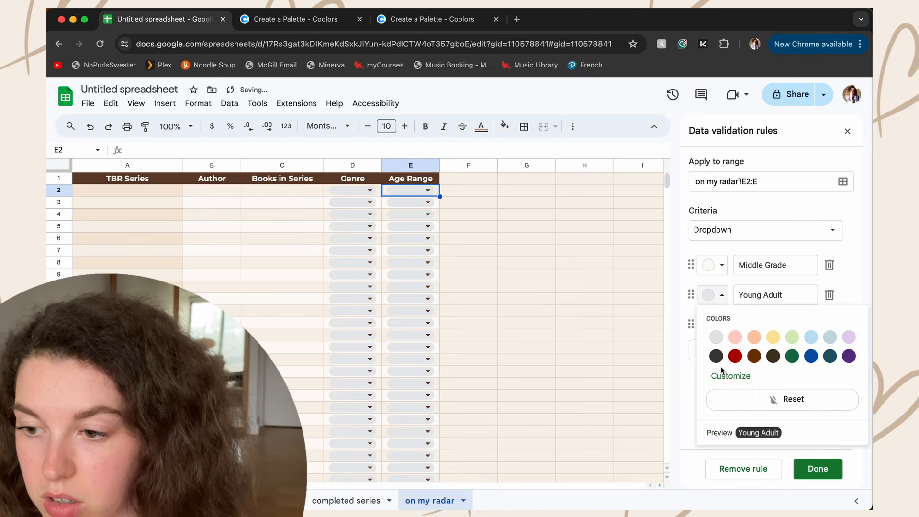
{"action": "left_click", "coordinate": [721, 379]}
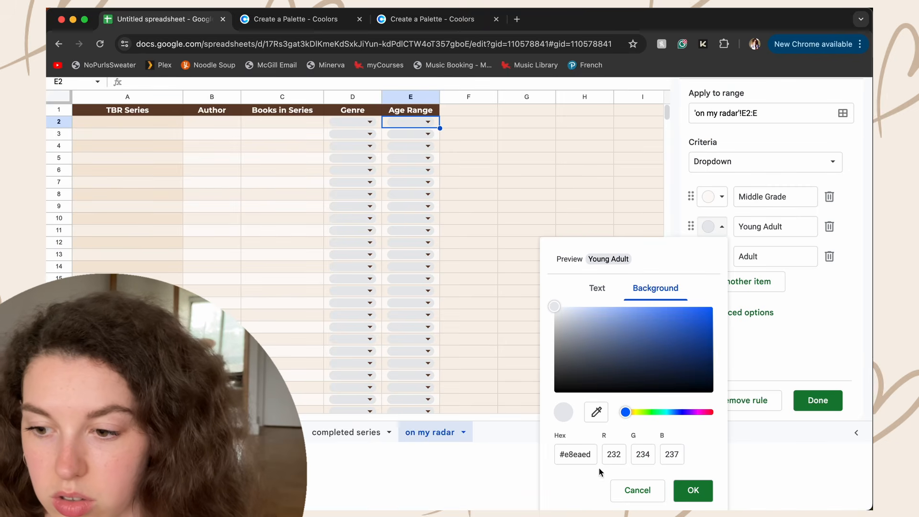
{"action": "left_click", "coordinate": [597, 412]}
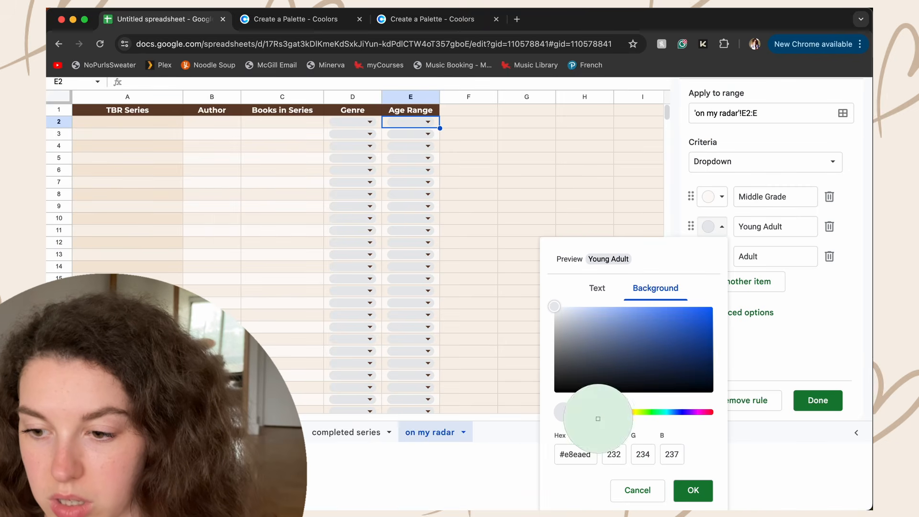
{"action": "left_click", "coordinate": [517, 207]}
{"action": "left_click", "coordinate": [694, 490]}
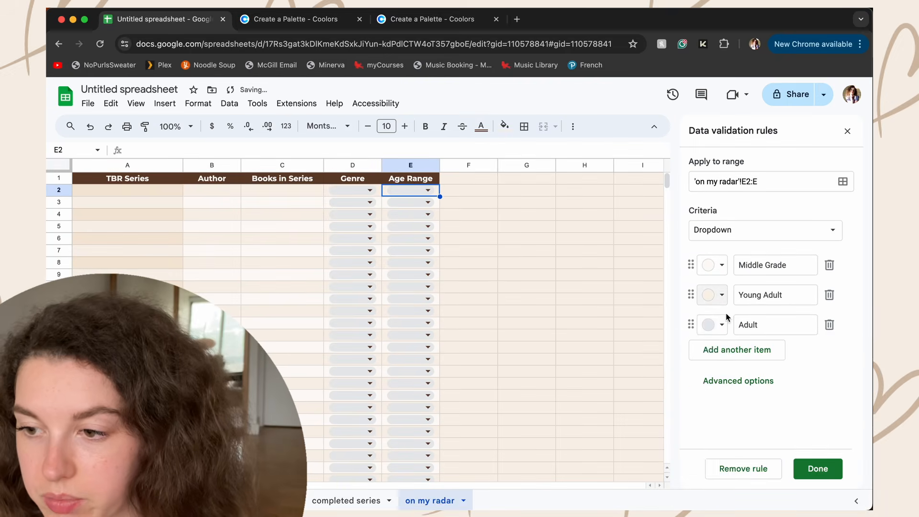
- Sample the TBR Series column's darker beige as the "Adult" item's background color and save the Age Range dropdown rule
{"action": "left_click", "coordinate": [713, 325]}
{"action": "left_click", "coordinate": [737, 407]}
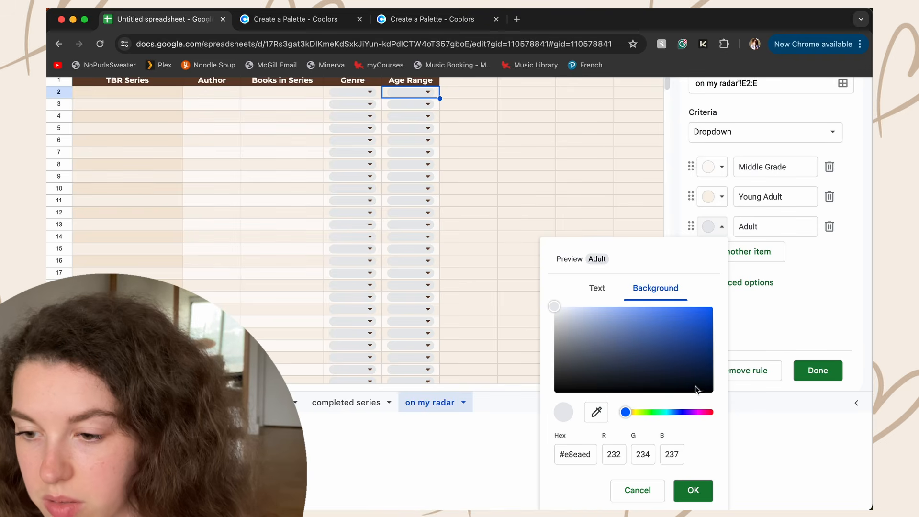
{"action": "left_click", "coordinate": [596, 412]}
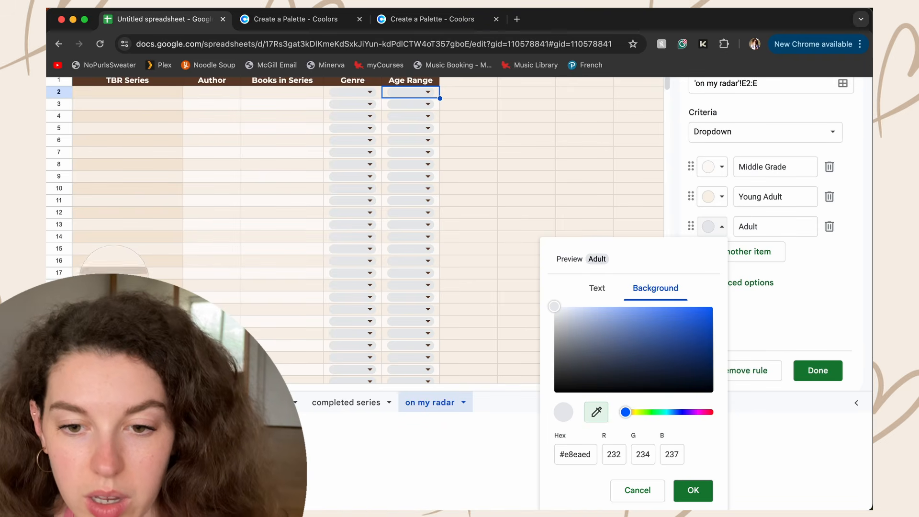
{"action": "left_click", "coordinate": [114, 282]}
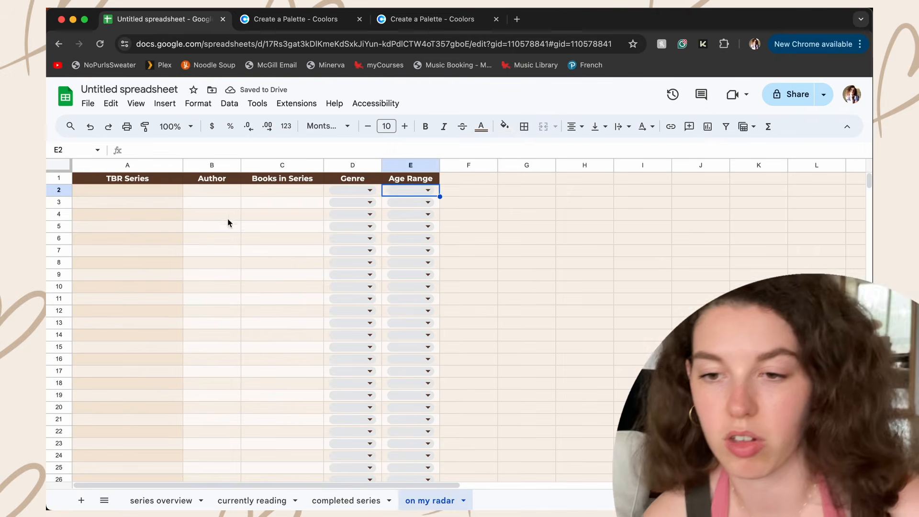
- Fill row 2 with the series "Gold Rush Ranch", author "Elsie Silver" and 5 books in the series
{"action": "left_click", "coordinate": [168, 193]}
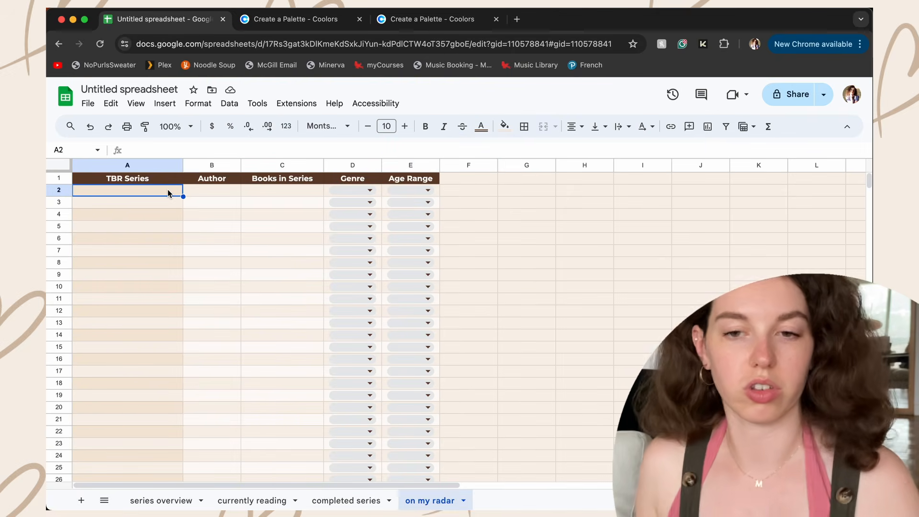
{"action": "type", "text": "Gol"}
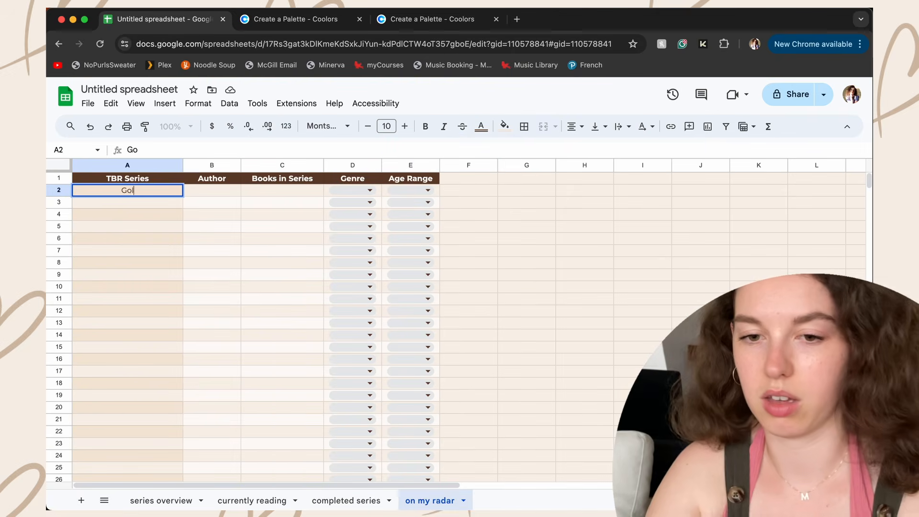
{"action": "type", "text": "d Rush Ranch"}
{"action": "key", "text": "Tab"}
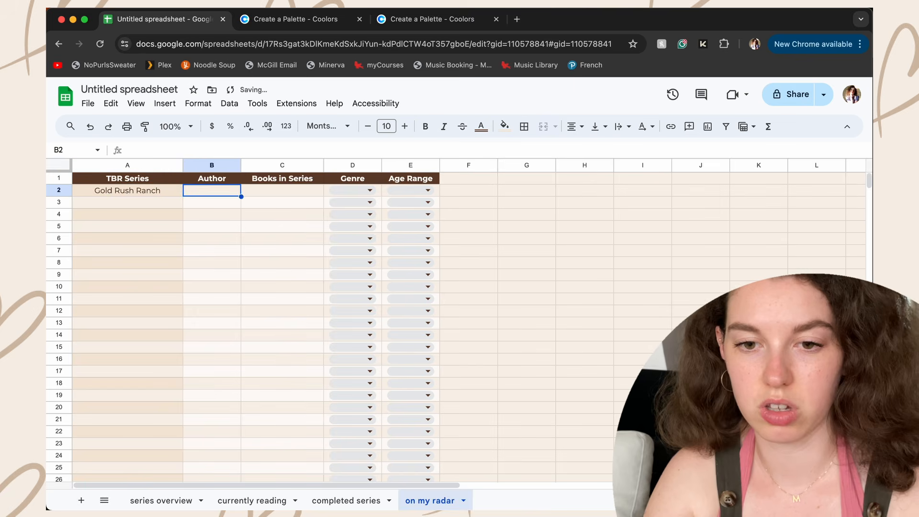
{"action": "type", "text": "Elsie Silver"}
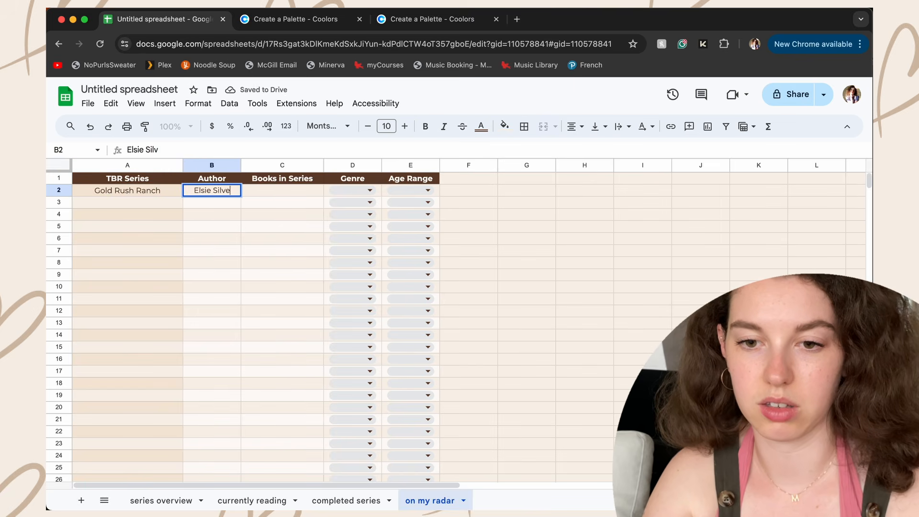
{"action": "key", "text": "Tab"}
{"action": "type", "text": "5"}
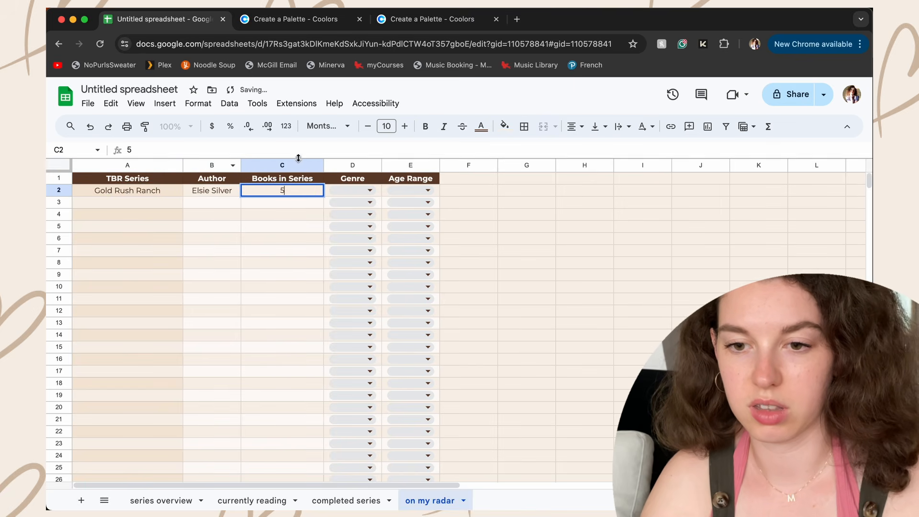
- Set row 2's genre to "Romance" and age range to "Adult", widening the Genre column to fit its full label
{"action": "left_click", "coordinate": [370, 190]}
{"action": "left_click", "coordinate": [342, 206]}
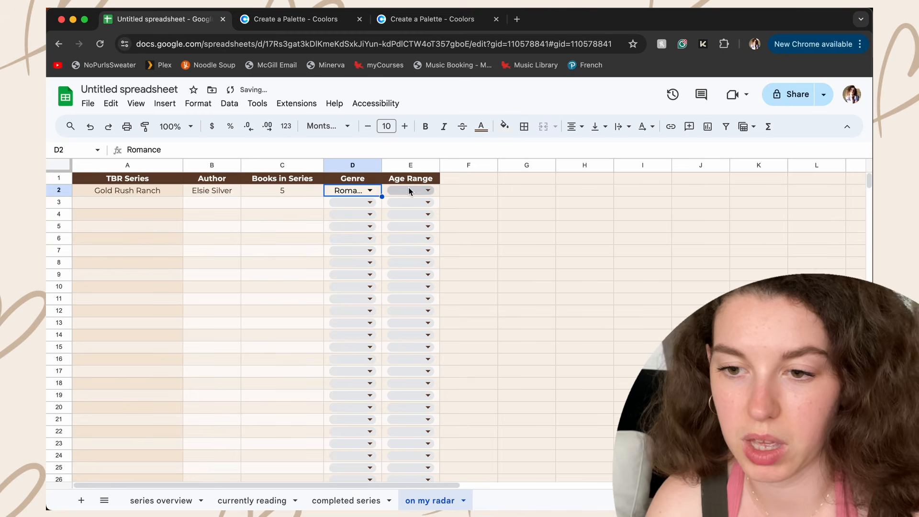
{"action": "left_click_drag", "start_coordinate": [381, 165], "coordinate": [393, 165]}
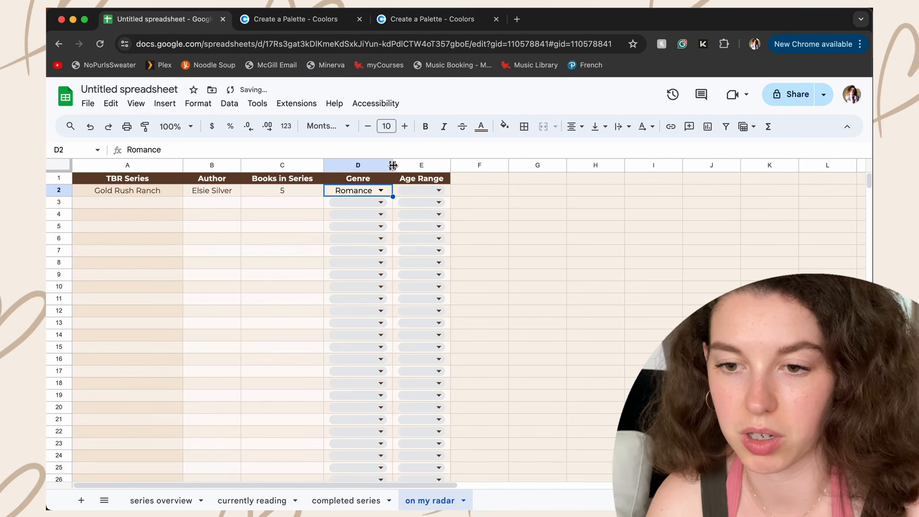
{"action": "left_click", "coordinate": [430, 191]}
{"action": "left_click", "coordinate": [427, 239]}
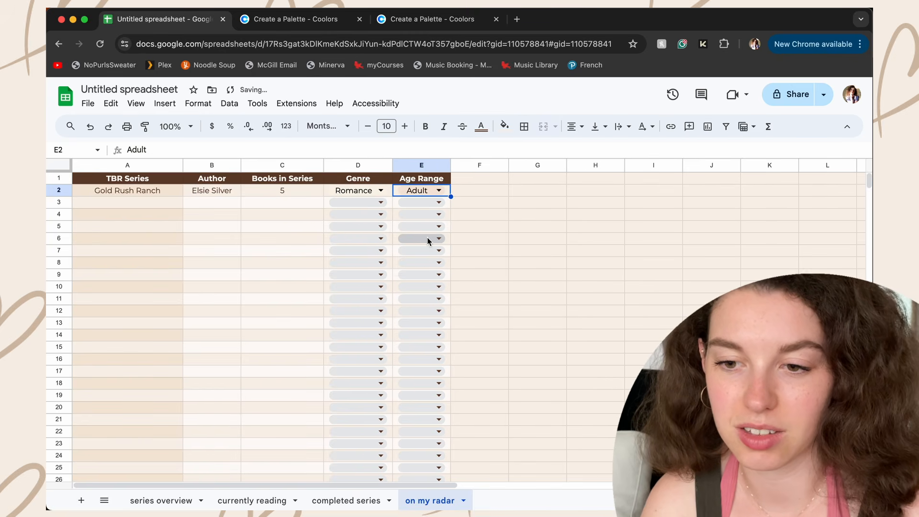
- Fill row 3 with the series "The Folk of the Air", author "Holly Black" and 3 books in the series
{"action": "left_click", "coordinate": [102, 205]}
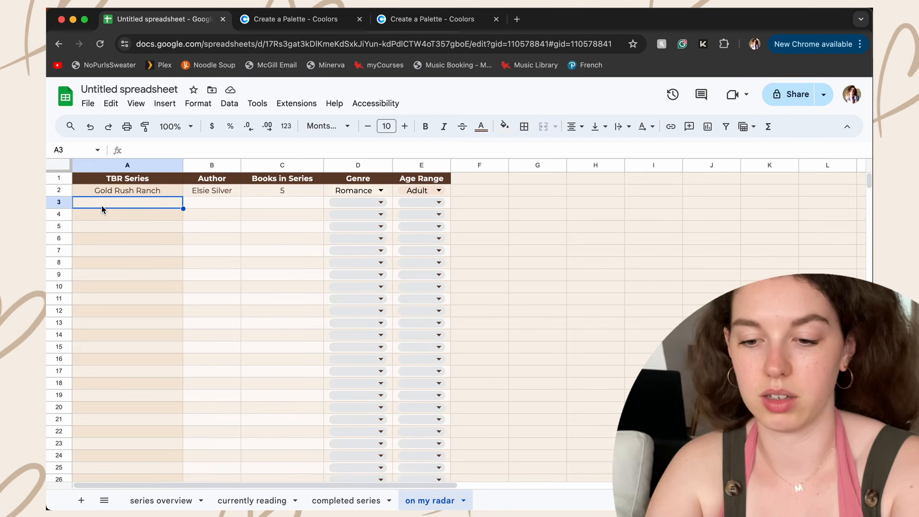
{"action": "type", "text": "The Folk of the Air"}
{"action": "key", "text": "Tab"}
{"action": "type", "text": "Holl"}
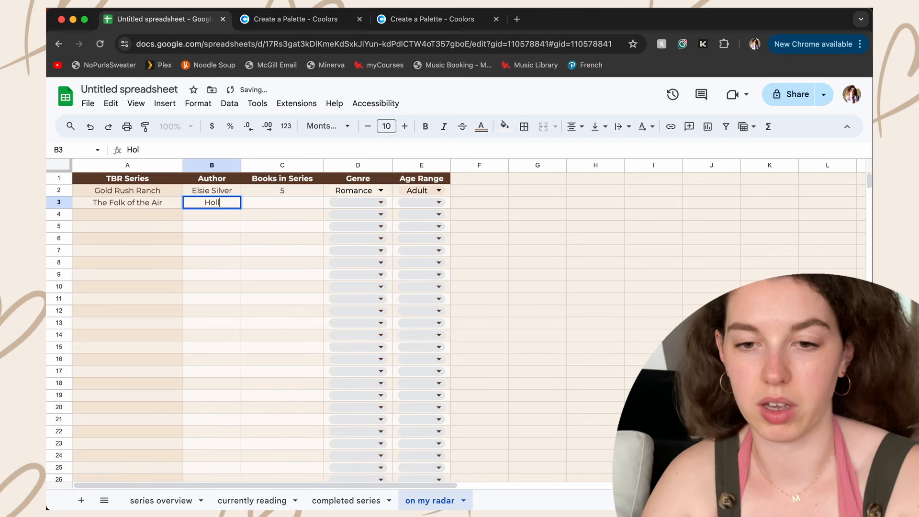
{"action": "type", "text": "y Black"}
{"action": "key", "text": "Tab"}
{"action": "type", "text": "3"}
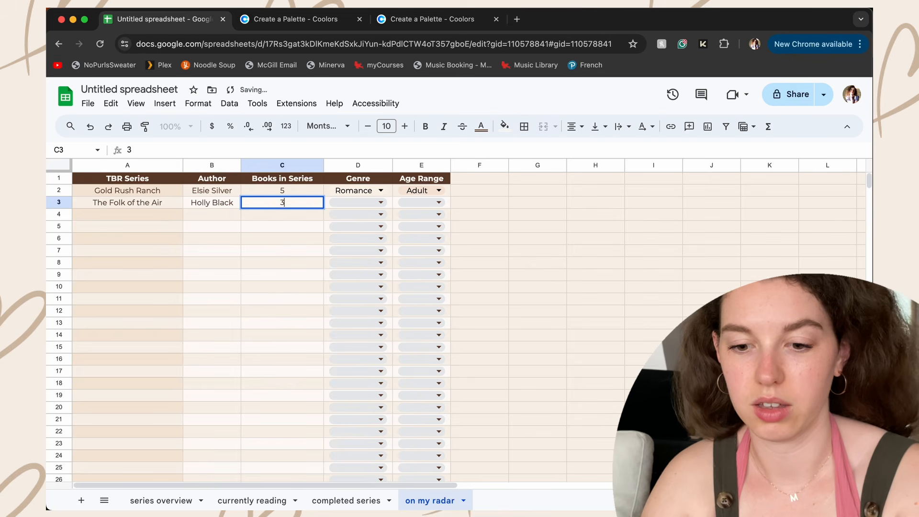
- Set the genre of "The Folk of the Air" to "Fantasy" and its age range to "Young Adult"
{"action": "left_click", "coordinate": [381, 202]}
{"action": "left_click", "coordinate": [362, 239]}
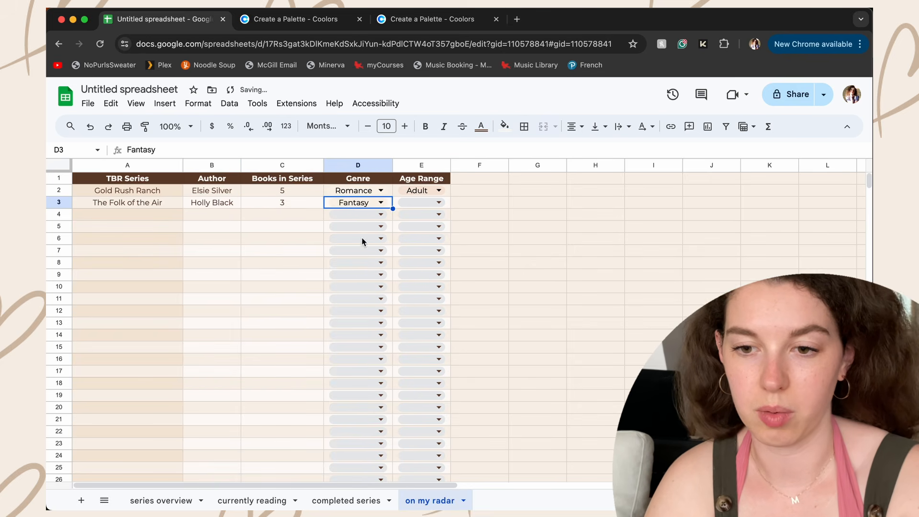
{"action": "left_click", "coordinate": [418, 205]}
{"action": "left_click", "coordinate": [420, 233]}
{"action": "left_click", "coordinate": [495, 224]}
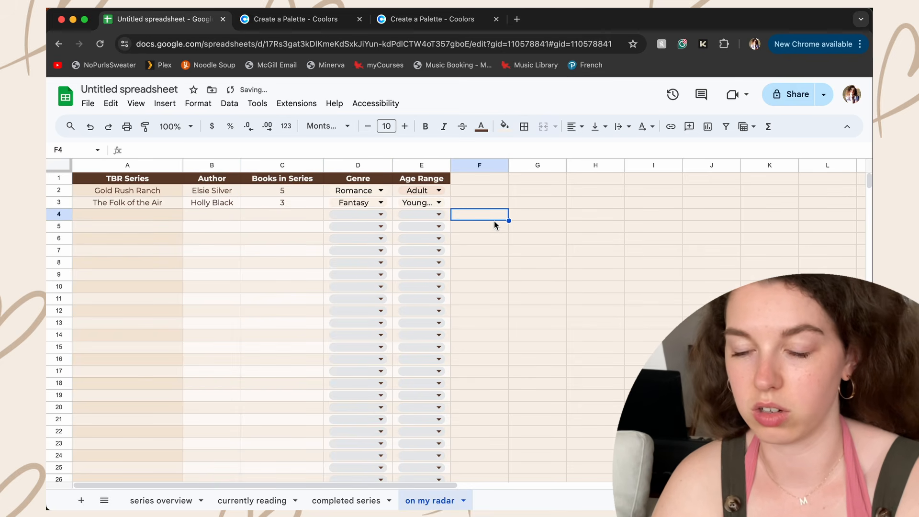
- Widen the Age Range column so the full "Young Adult" label fits
{"action": "left_click_drag", "start_coordinate": [450, 165], "coordinate": [482, 166]}
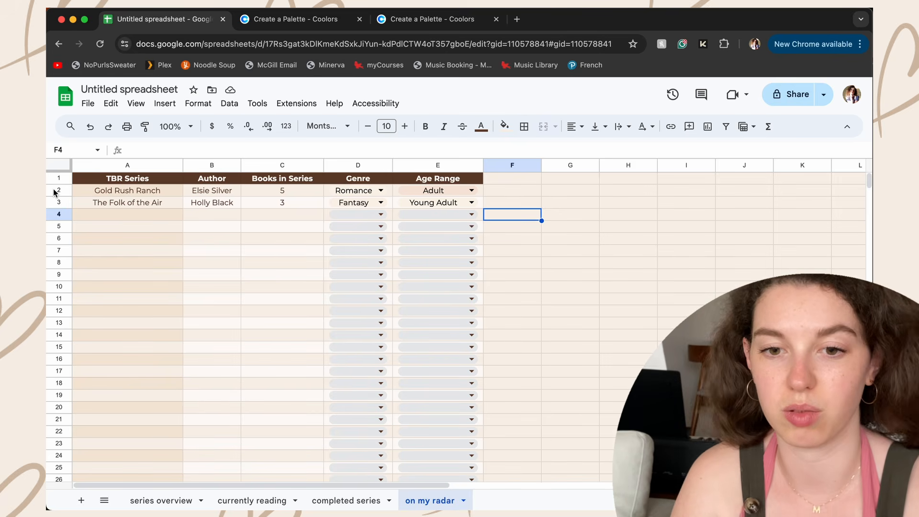
- Delete row 3 containing "The Folk of the Air" from the "on my radar" sheet
{"action": "right_click", "coordinate": [59, 204]}
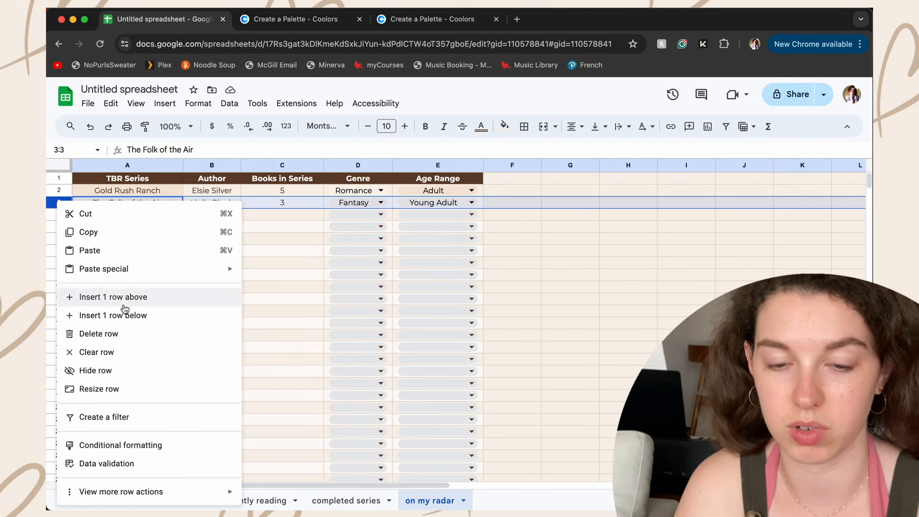
{"action": "left_click", "coordinate": [114, 334]}
{"action": "left_click", "coordinate": [558, 278]}
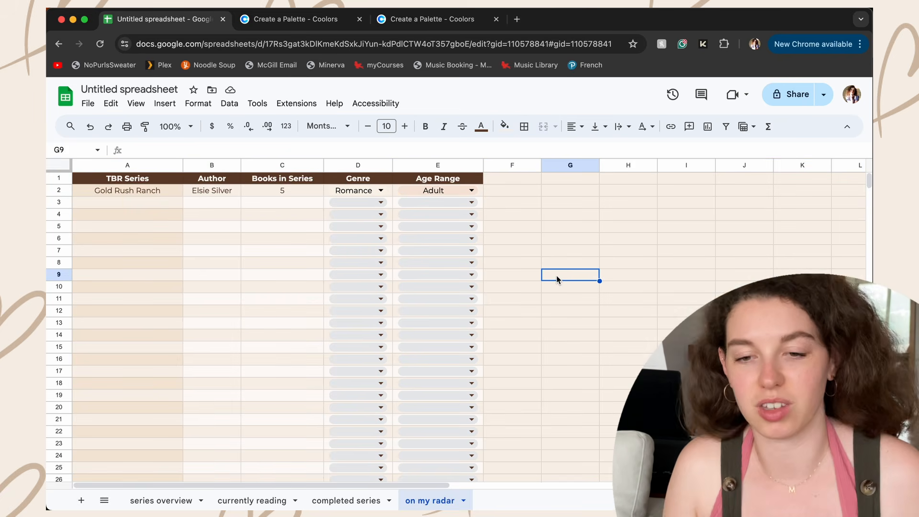
- Switch to the "series overview" sheet
{"action": "mouse_move", "coordinate": [177, 468]}
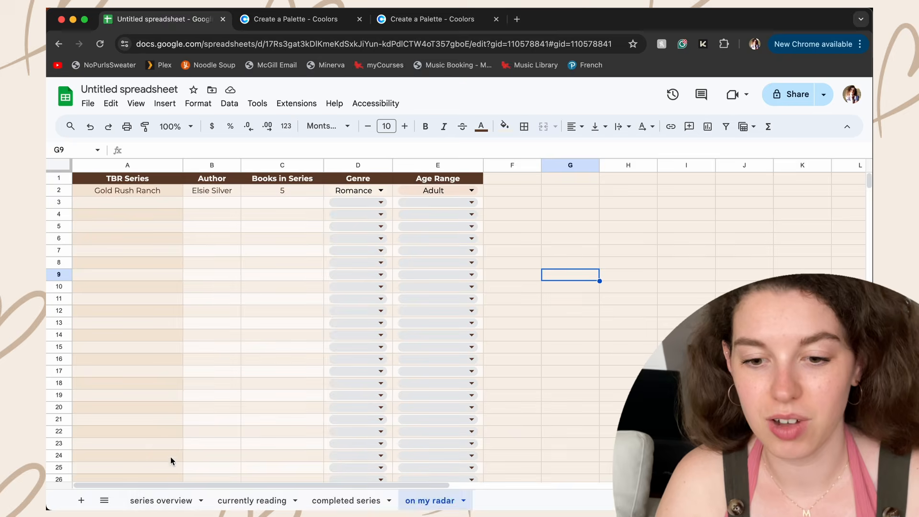
{"action": "left_click", "coordinate": [152, 500]}
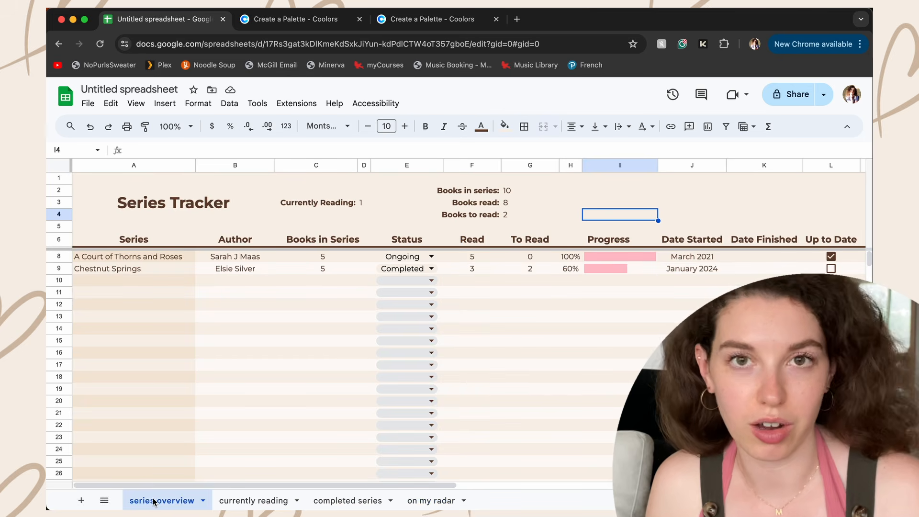